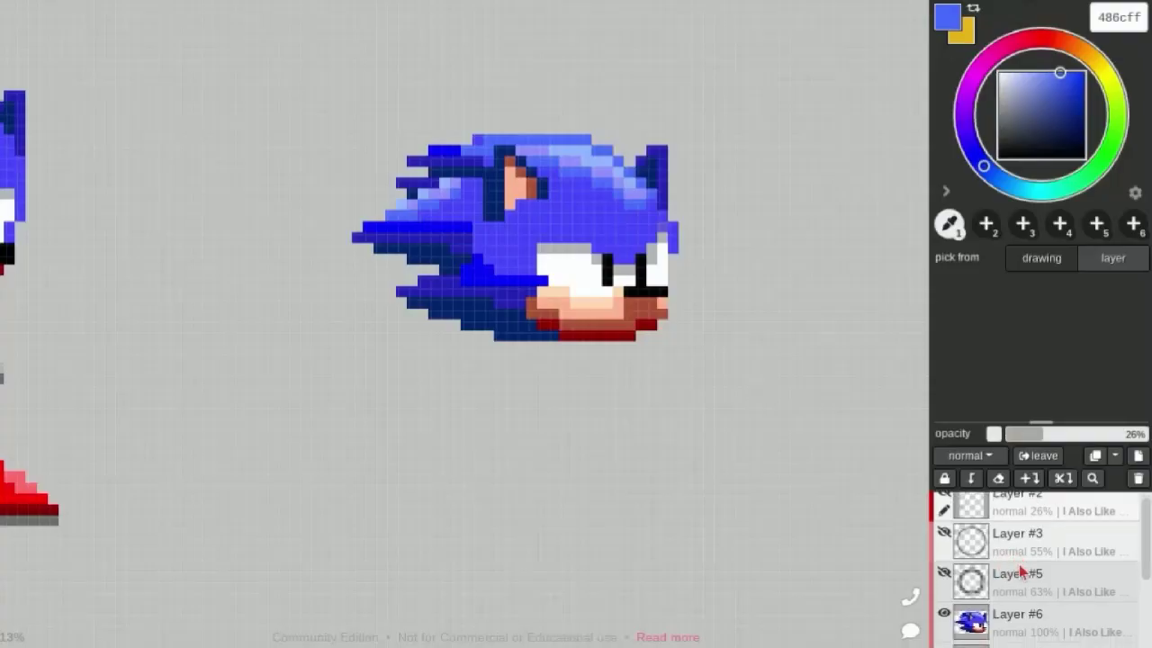
# Scroll up past the title card to the canvas with the multi-layer Sonic head sprite
pyautogui.scroll(1, 972, 550)
pyautogui.scroll(1, 972, 550)
# Show the faint ring guide and make the empty Layer #7 the drawing layer
pyautogui.scroll(-1, 972, 551)
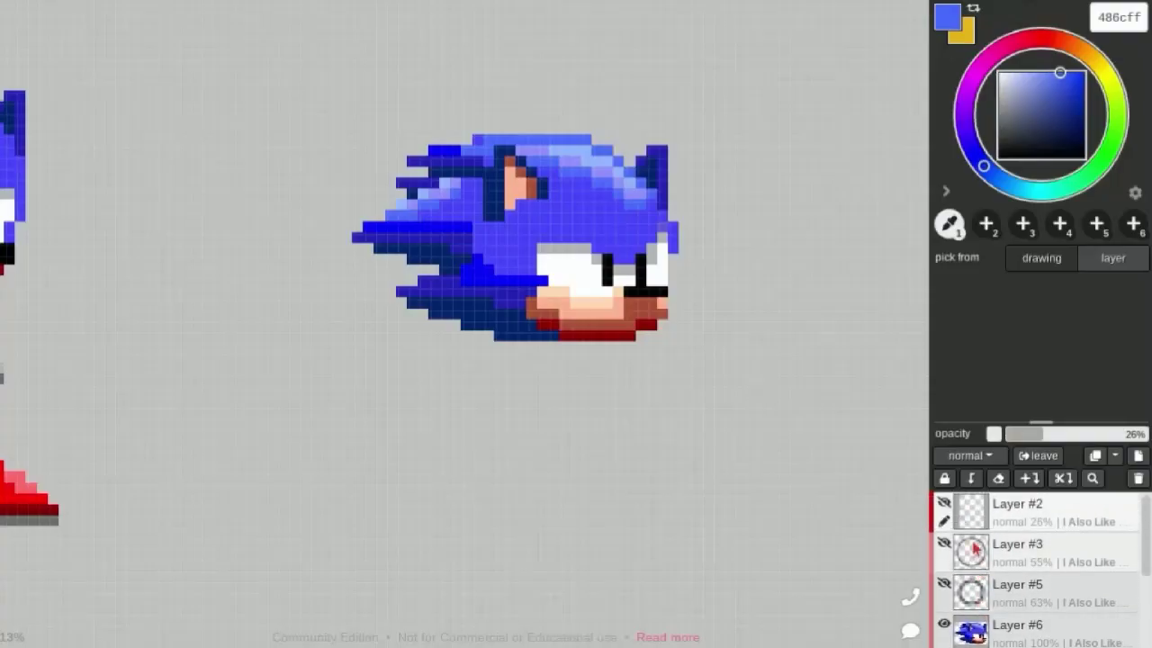
pyautogui.scroll(-2, 985, 572)
pyautogui.scroll(1, 985, 576)
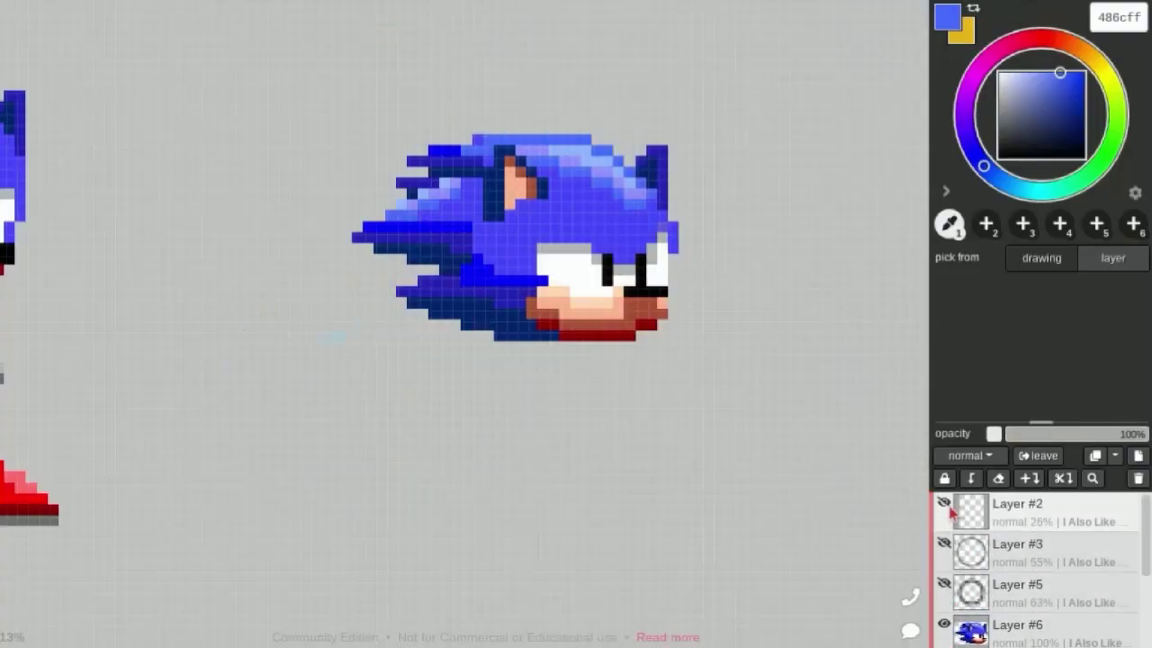
pyautogui.click(944, 506)
pyautogui.scroll(-2, 985, 558)
pyautogui.click(1017, 549)
pyautogui.scroll(1, 529, 286)
pyautogui.click(529, 287)
pyautogui.scroll(2, 529, 286)
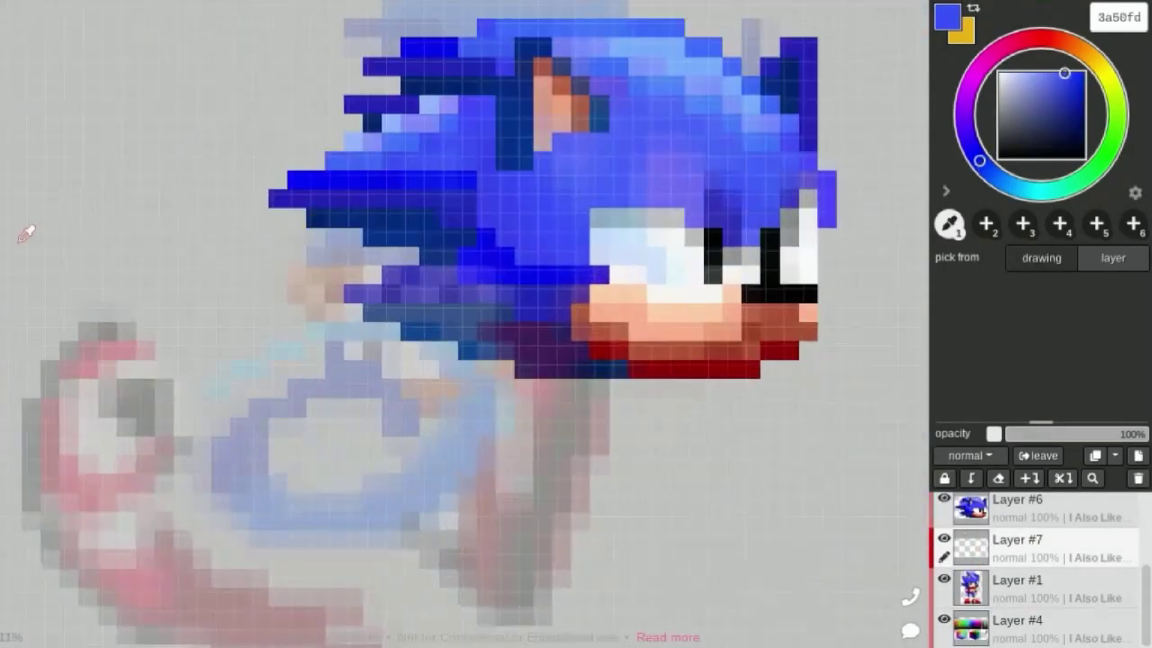
pyautogui.scroll(1, 976, 558)
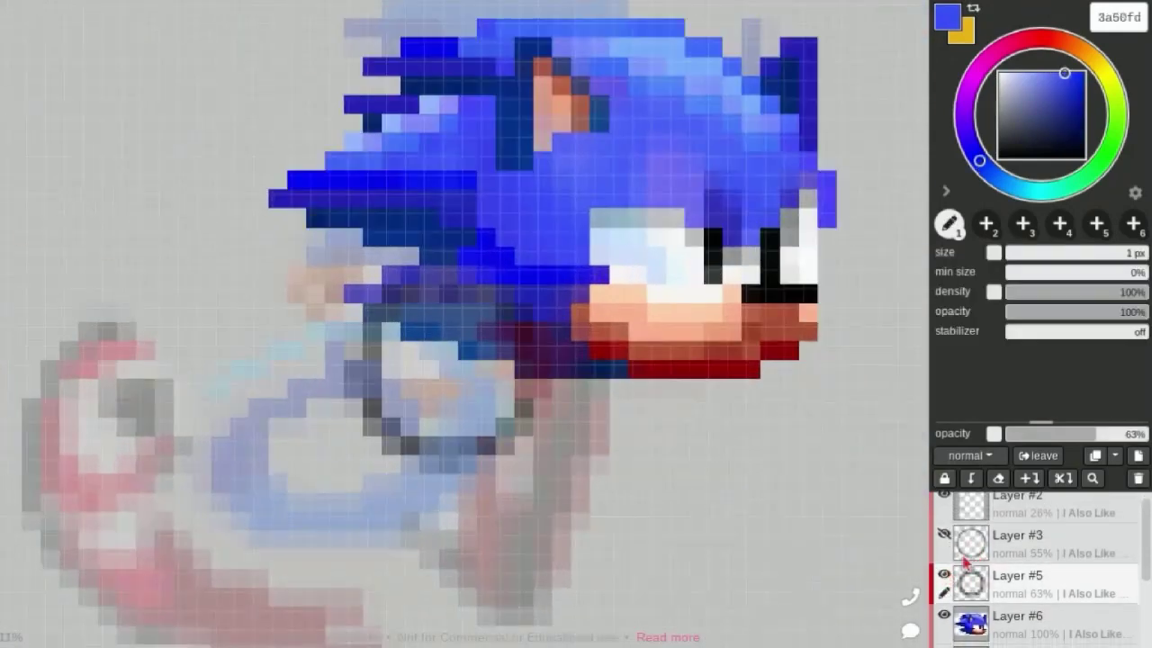
pyautogui.scroll(-1, 977, 565)
pyautogui.click(974, 562)
# Pick pure blue 0000ff from the standing Sonic sprite
pyautogui.scroll(-3, 621, 423)
pyautogui.scroll(-1, 621, 423)
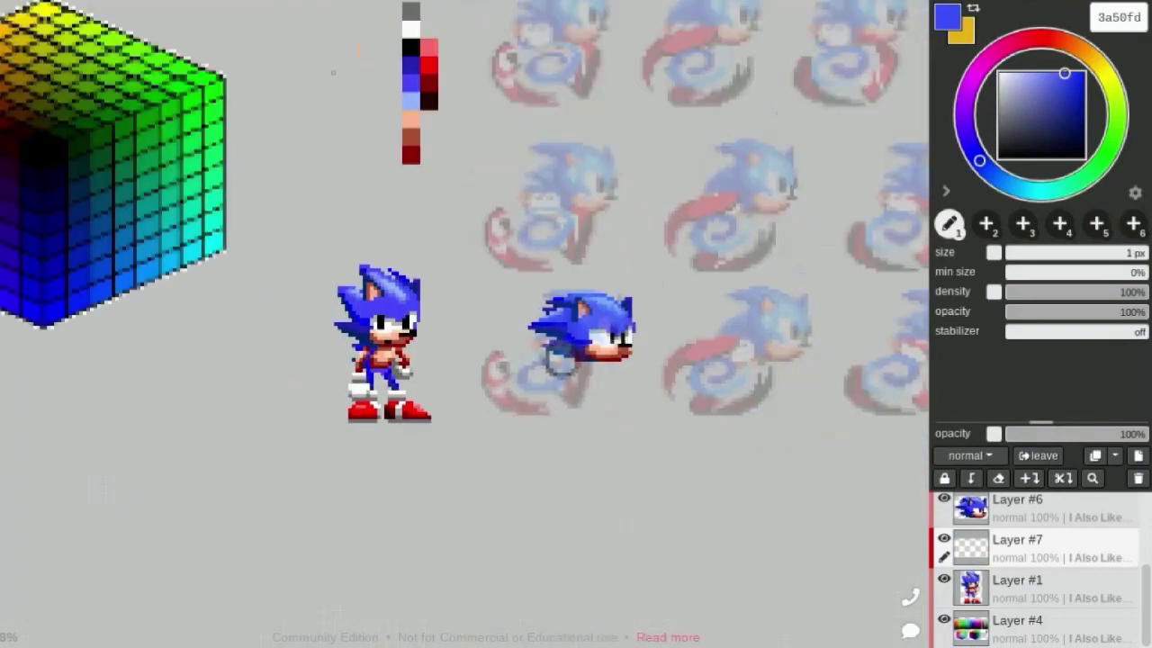
pyautogui.scroll(-1, 621, 423)
pyautogui.scroll(3, 373, 457)
pyautogui.keyDown('alt'); pyautogui.click(346, 340); pyautogui.keyUp('alt')
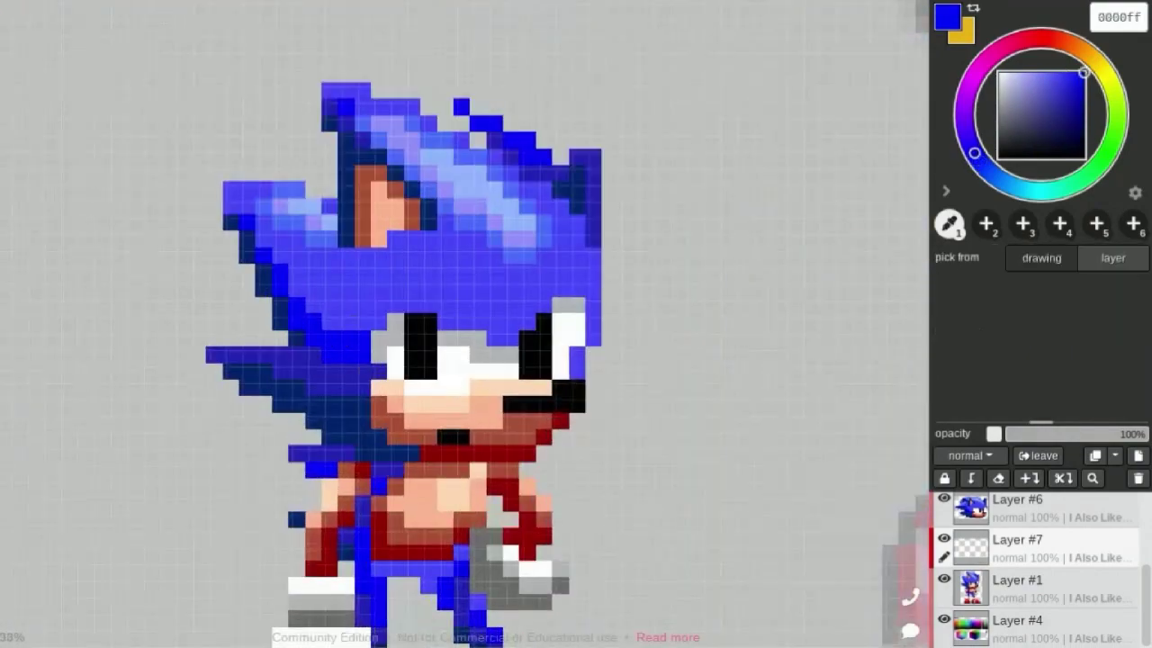
# Bring the running Sonic and ring into view and hide the pale reference body layer
pyautogui.moveTo(630, 360); pyautogui.dragTo(135, 225)
pyautogui.scroll(3, 630, 351)
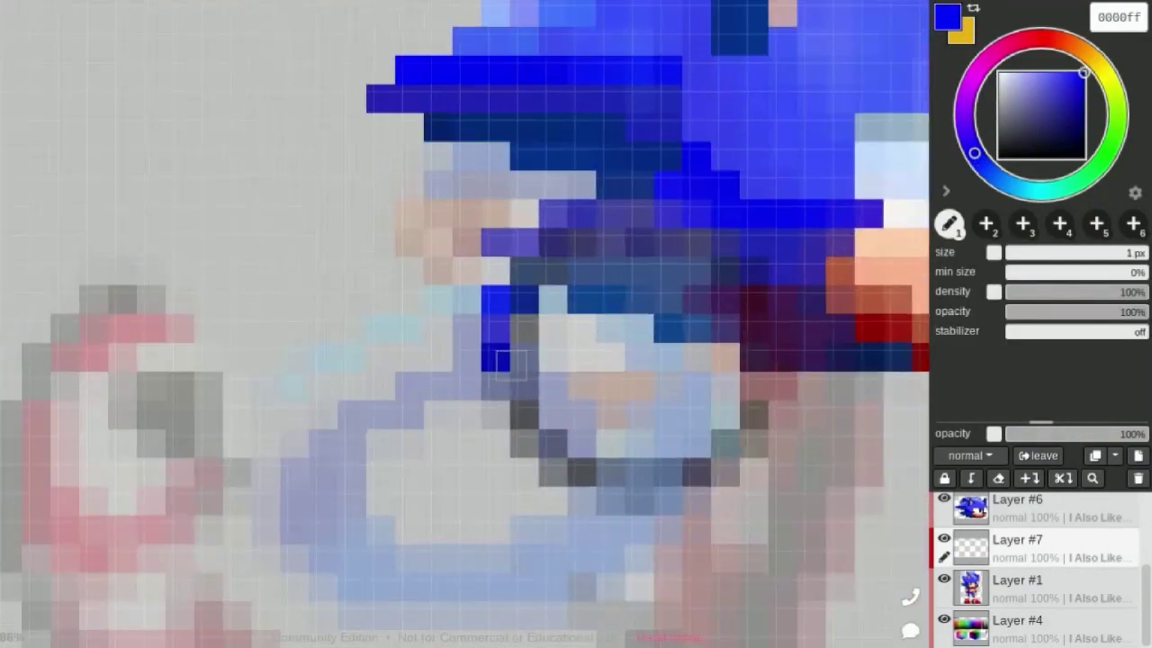
pyautogui.scroll(1, 1035, 558)
pyautogui.click(943, 500)
pyautogui.scroll(-1, 1035, 558)
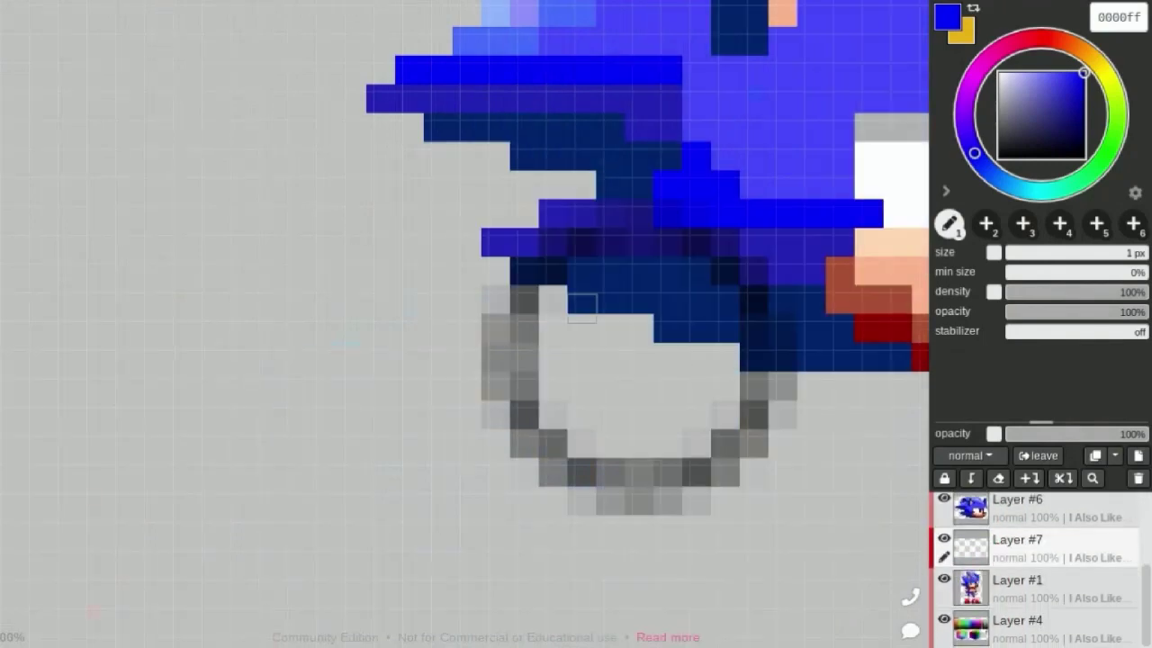
# Paint 0000ff blue down the ring's left side, along its bottom, and fill its inside
pyautogui.moveTo(525, 300)
pyautogui.mouseDown()
pyautogui.moveTo(496, 365)
pyautogui.moveTo(523, 445)
pyautogui.mouseUp()
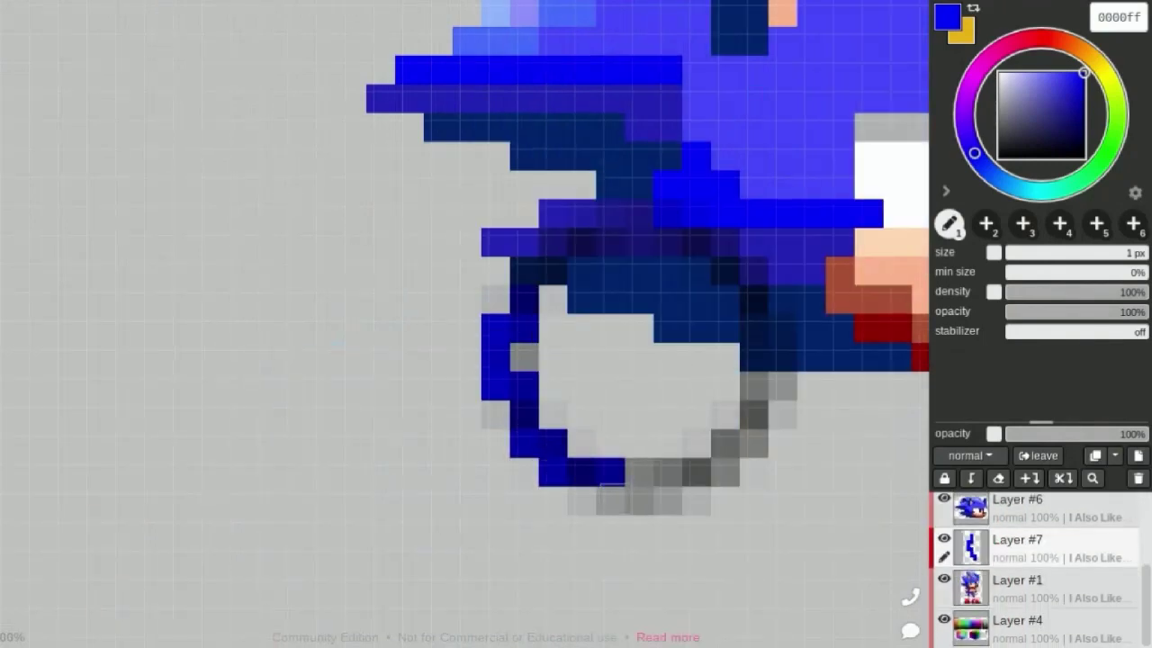
pyautogui.moveTo(612, 490)
pyautogui.mouseDown()
pyautogui.moveTo(729, 473)
pyautogui.moveTo(753, 393)
pyautogui.mouseUp()
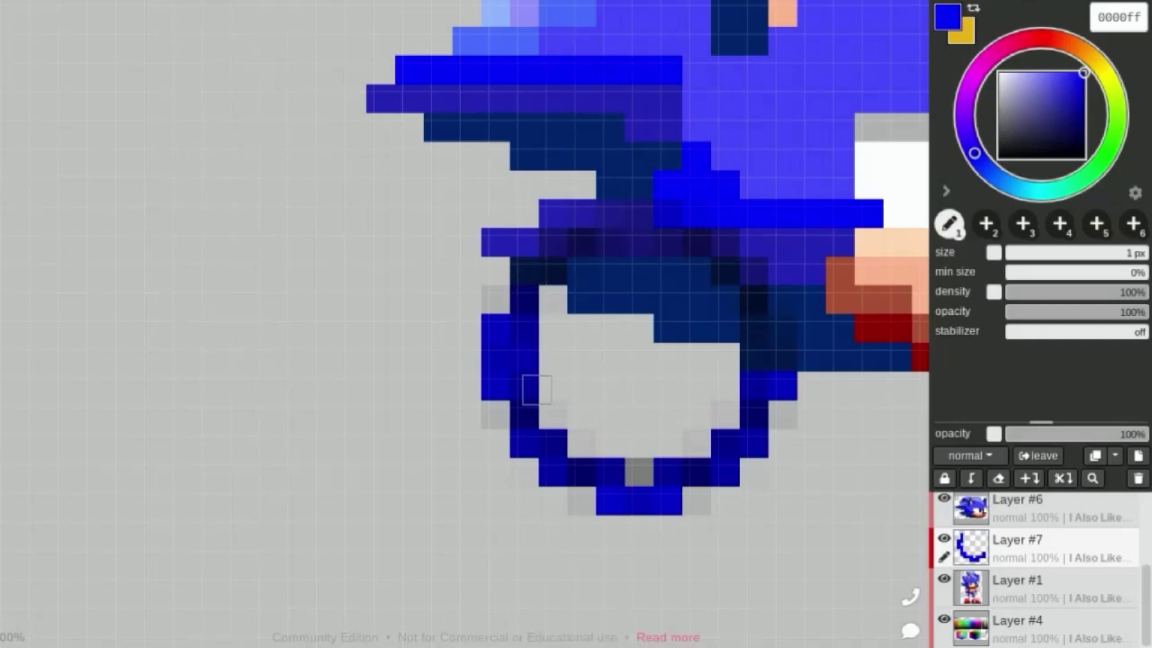
pyautogui.moveTo(553, 297)
pyautogui.mouseDown()
pyautogui.moveTo(570, 412)
pyautogui.moveTo(687, 468)
pyautogui.moveTo(741, 397)
pyautogui.moveTo(544, 330)
pyautogui.mouseUp()
# Sample dark blue 2424b4 from the standing Sonic and streak it across the ball's interior
pyautogui.scroll(-3, 686, 338)
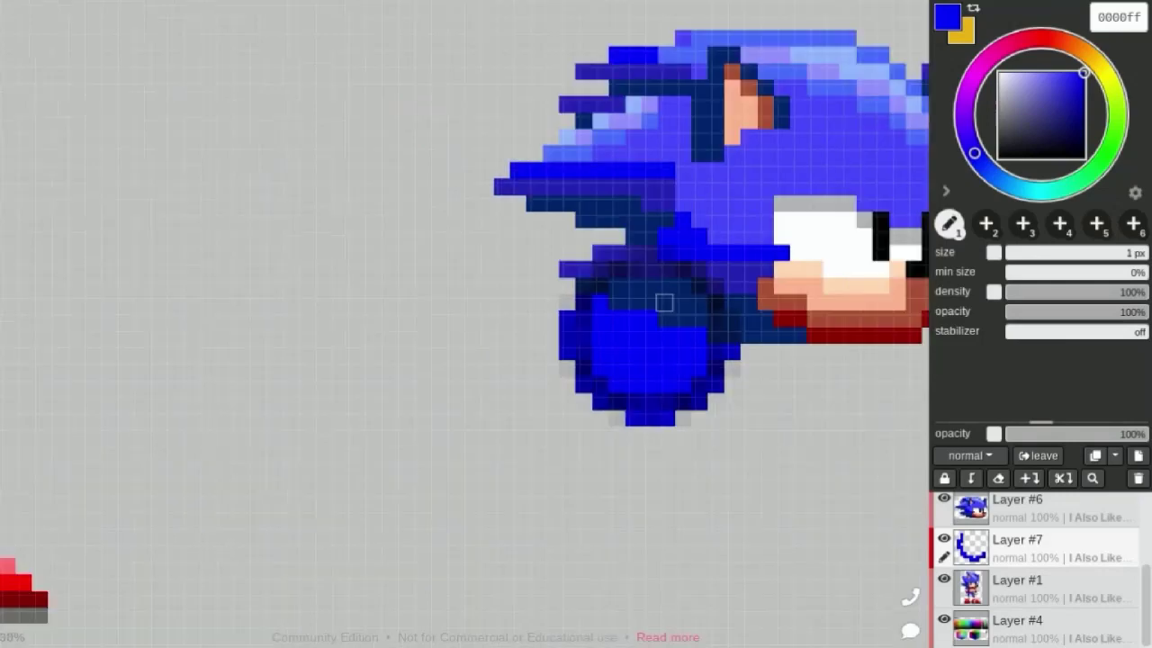
pyautogui.scroll(-3, 663, 303)
pyautogui.scroll(5, 228, 273)
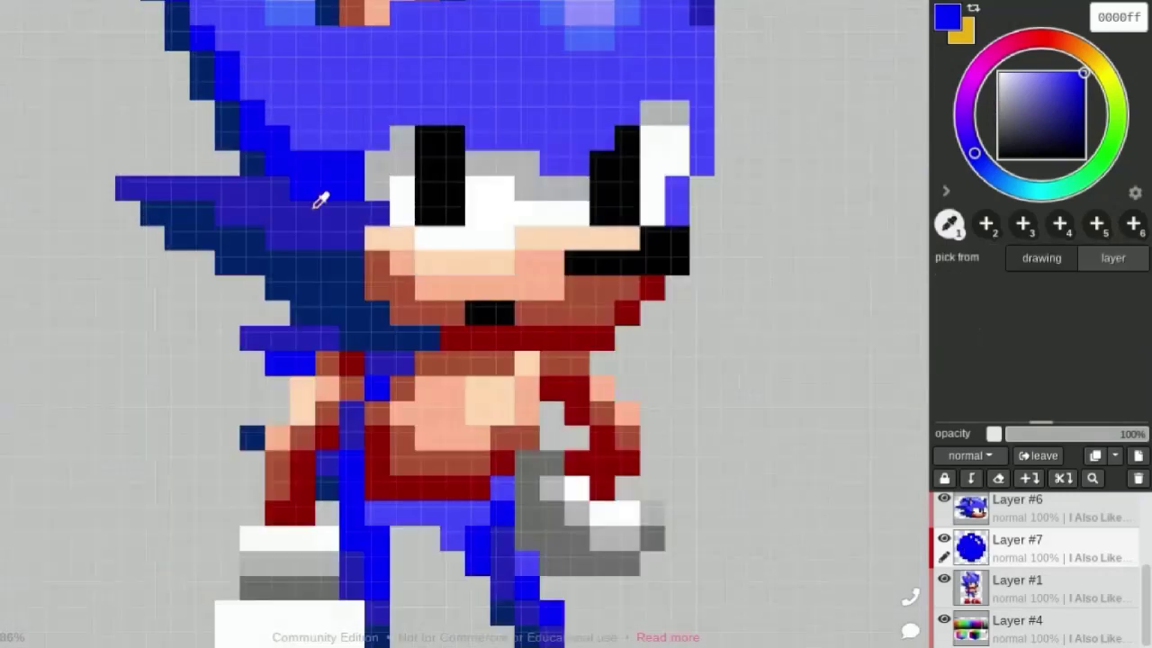
pyautogui.keyDown('alt'); pyautogui.click(321, 198); pyautogui.keyUp('alt')
pyautogui.scroll(-1, 191, 208)
pyautogui.scroll(-2, 191, 208)
pyautogui.scroll(2, 550, 264)
pyautogui.scroll(1, 539, 249)
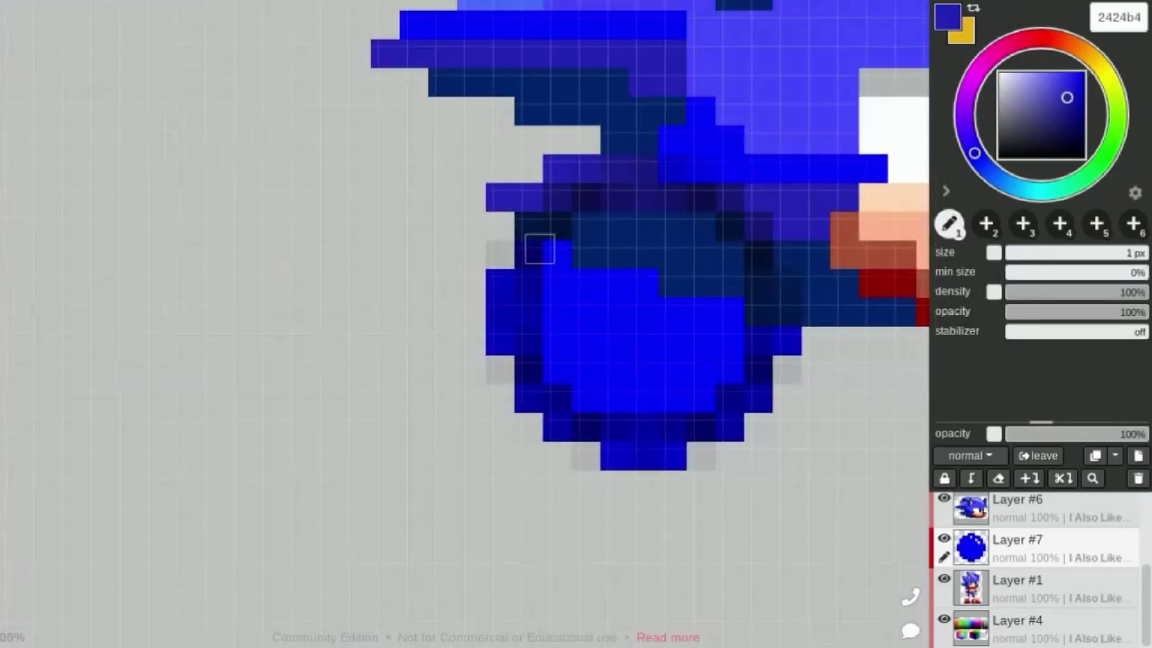
pyautogui.moveTo(540, 249)
pyautogui.mouseDown()
pyautogui.moveTo(764, 342)
pyautogui.moveTo(567, 263)
pyautogui.mouseUp()
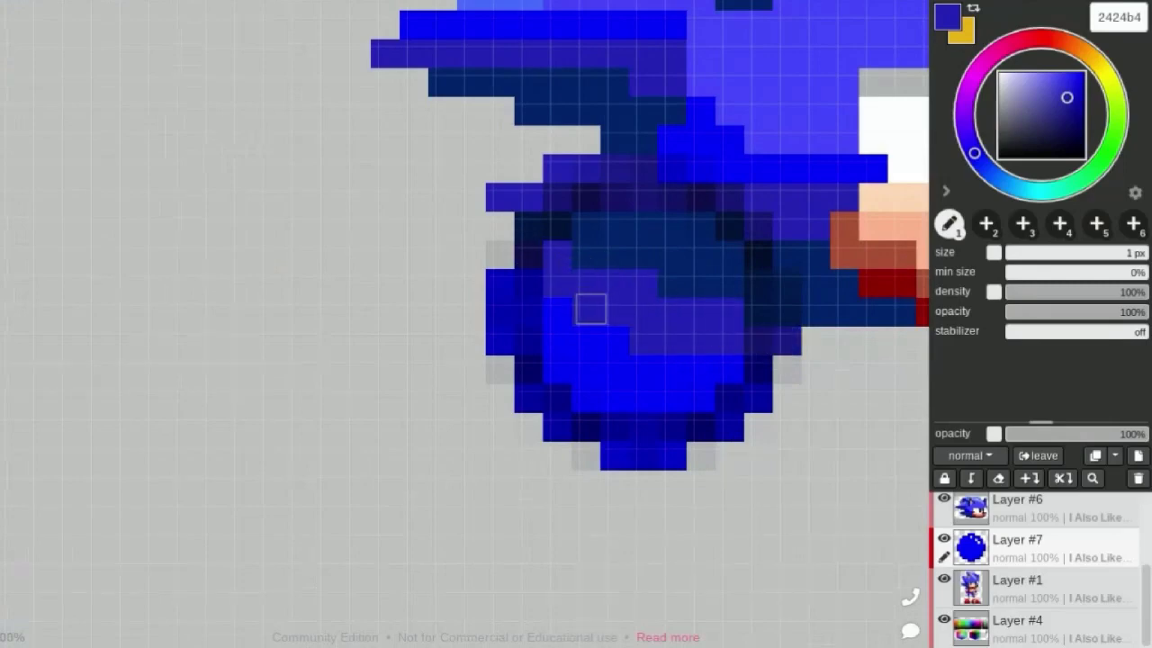
# Hide the Layer #5 ring guide
pyautogui.scroll(-3, 590, 309)
pyautogui.scroll(2, 1035, 558)
pyautogui.scroll(-1, 963, 533)
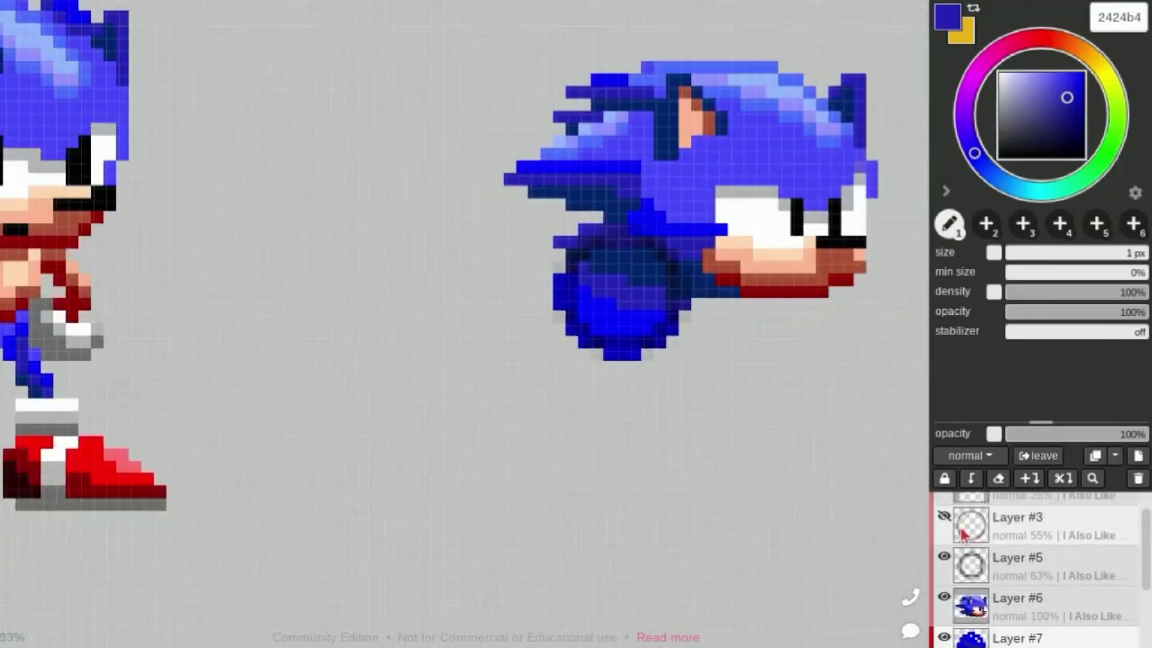
pyautogui.click(943, 556)
pyautogui.scroll(1, 772, 283)
pyautogui.scroll(2, 599, 386)
pyautogui.scroll(-5, 459, 326)
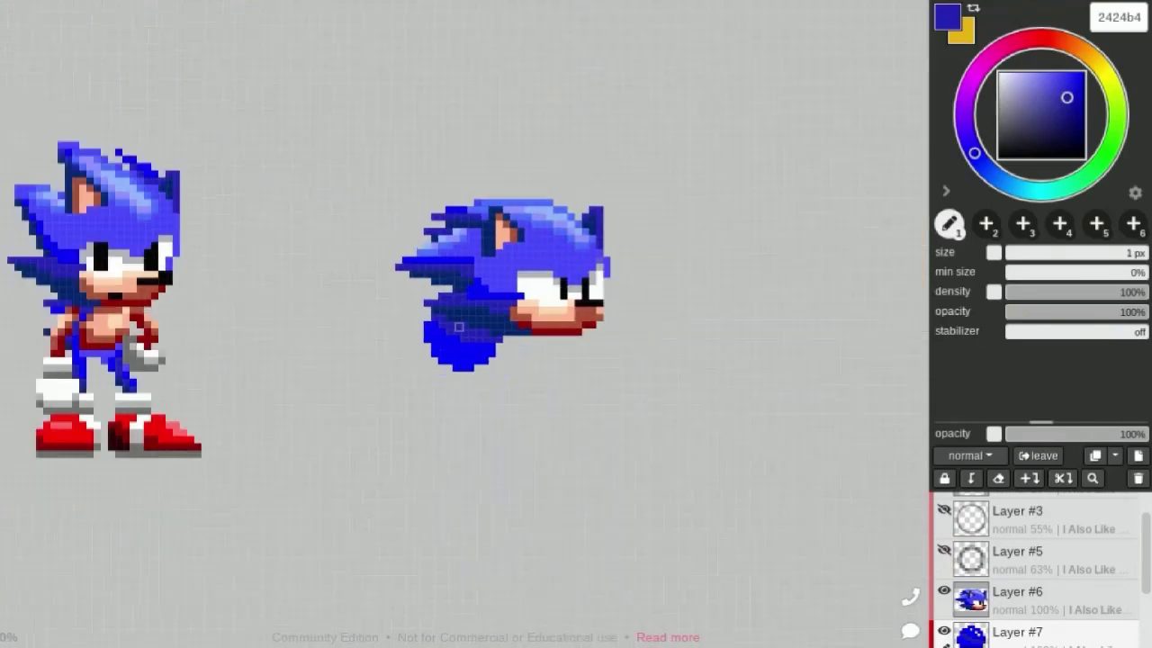
pyautogui.scroll(2, 459, 326)
pyautogui.scroll(1, 459, 327)
pyautogui.scroll(-2, 1035, 558)
# Move the Layer #7 blue ball right and down, then up snugly beneath the head
pyautogui.press('v')
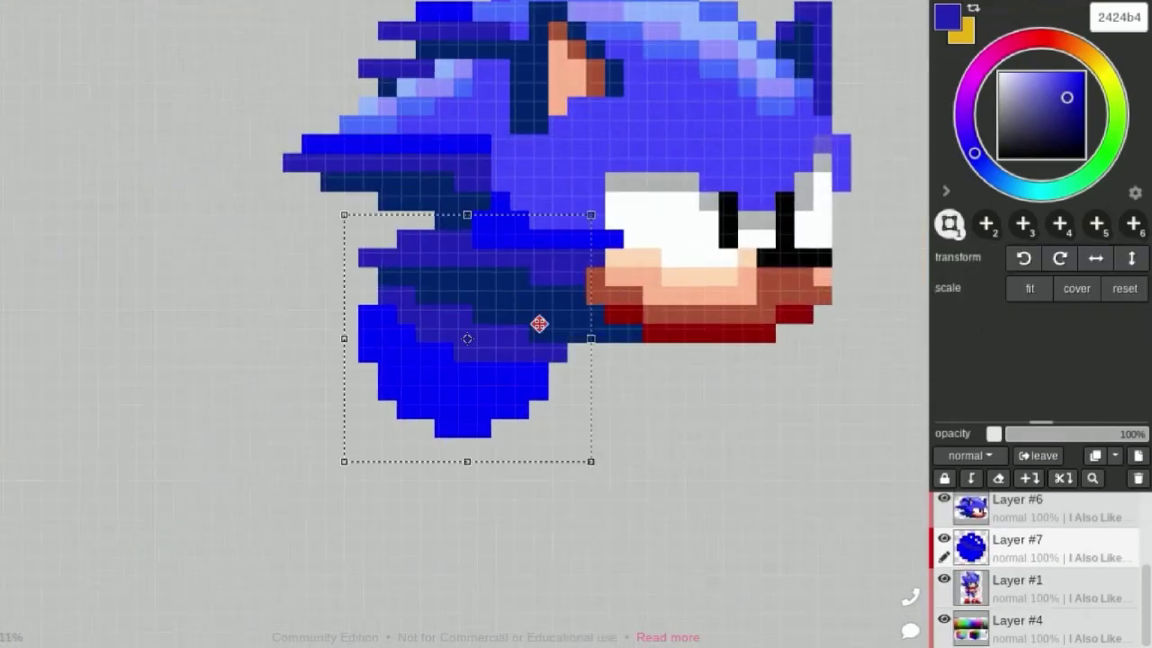
pyautogui.moveTo(538, 324)
pyautogui.mouseDown()
pyautogui.moveTo(584, 342)
pyautogui.moveTo(622, 424)
pyautogui.moveTo(536, 414)
pyautogui.moveTo(592, 422)
pyautogui.moveTo(589, 442)
pyautogui.moveTo(553, 422)
pyautogui.mouseUp()
pyautogui.scroll(-3, 519, 280)
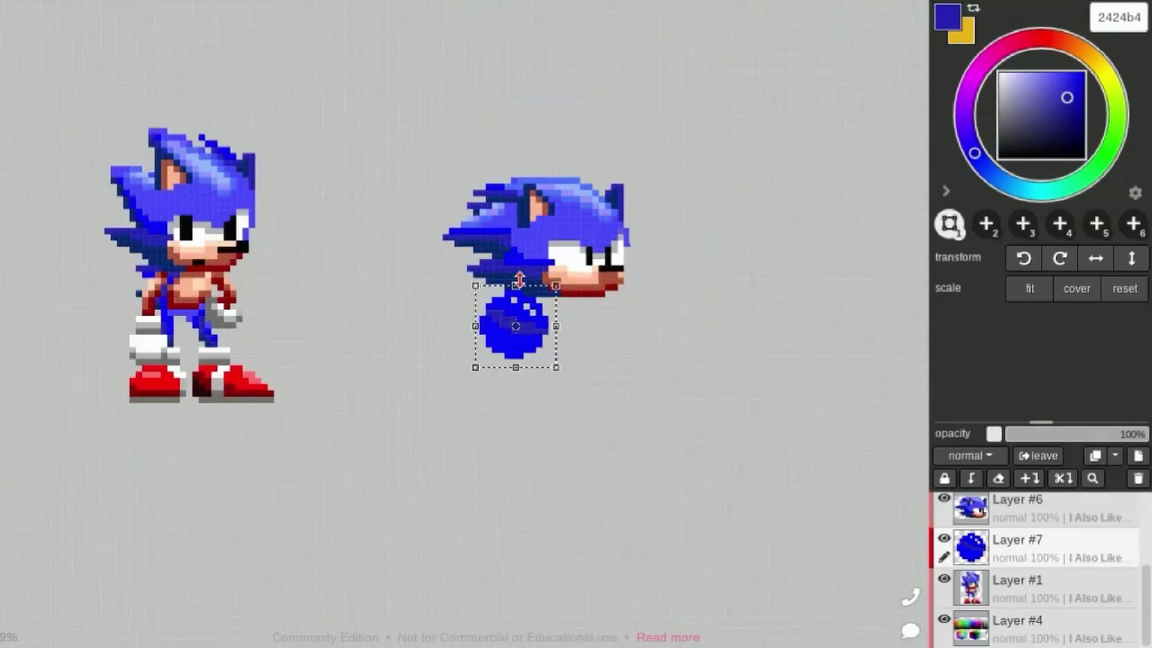
pyautogui.scroll(3, 520, 279)
pyautogui.moveTo(540, 354)
pyautogui.mouseDown()
pyautogui.moveTo(576, 342)
pyautogui.moveTo(550, 278)
pyautogui.mouseUp()
pyautogui.scroll(2, 550, 278)
# Paint 2424b4 dark blue along the ball's left edge and bottom, undoing a stray part
pyautogui.press('i')
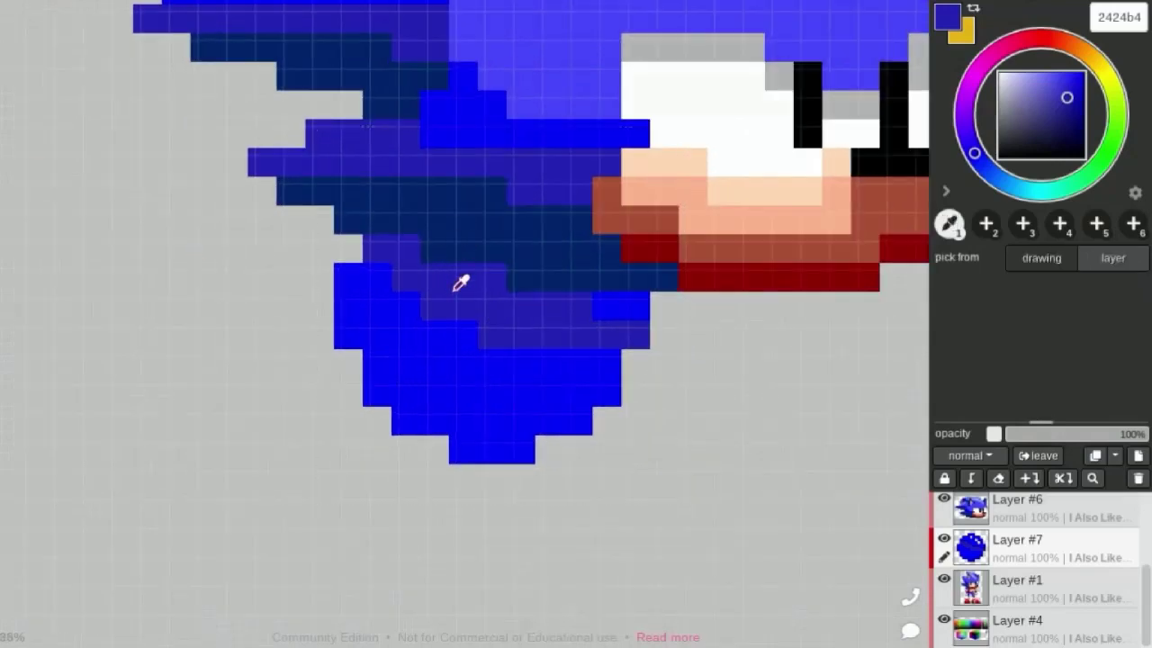
pyautogui.click(455, 289)
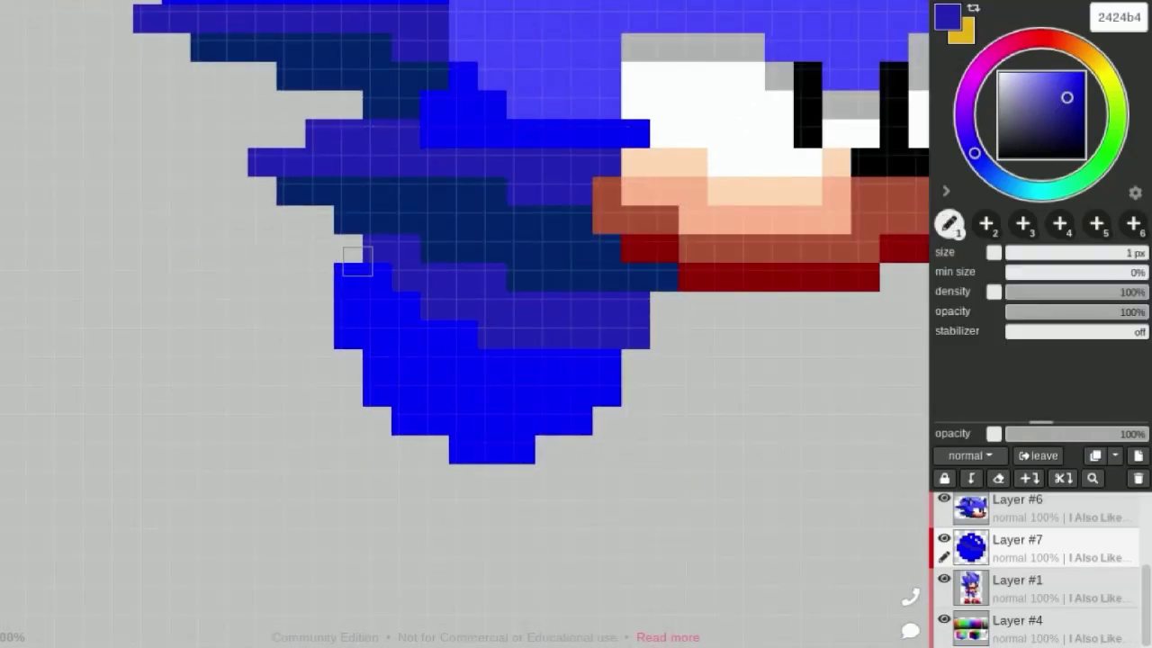
pyautogui.moveTo(347, 278)
pyautogui.mouseDown()
pyautogui.moveTo(404, 388)
pyautogui.moveTo(522, 401)
pyautogui.moveTo(498, 385)
pyautogui.moveTo(437, 423)
pyautogui.moveTo(480, 445)
pyautogui.moveTo(585, 418)
pyautogui.moveTo(607, 364)
pyautogui.mouseUp()
pyautogui.hotkey('ctrl', 'z')
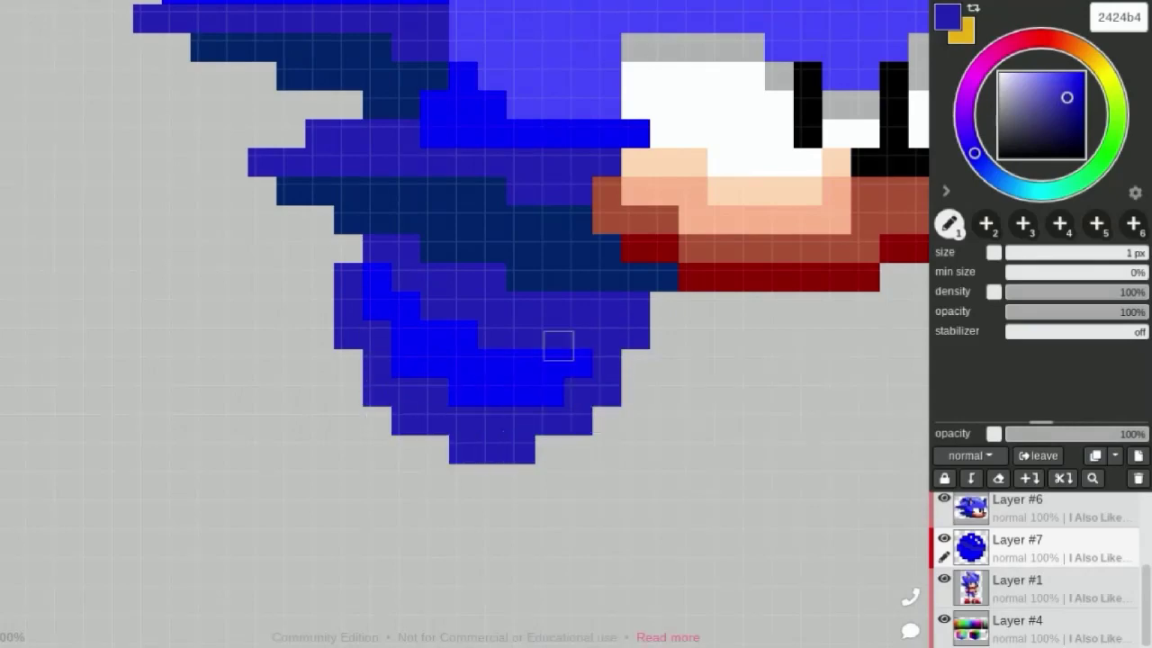
# Fill the grey notch at the ball's left edge and darken its bottom-left edge with jagged quills
pyautogui.scroll(-1, 489, 312)
pyautogui.scroll(1, 494, 281)
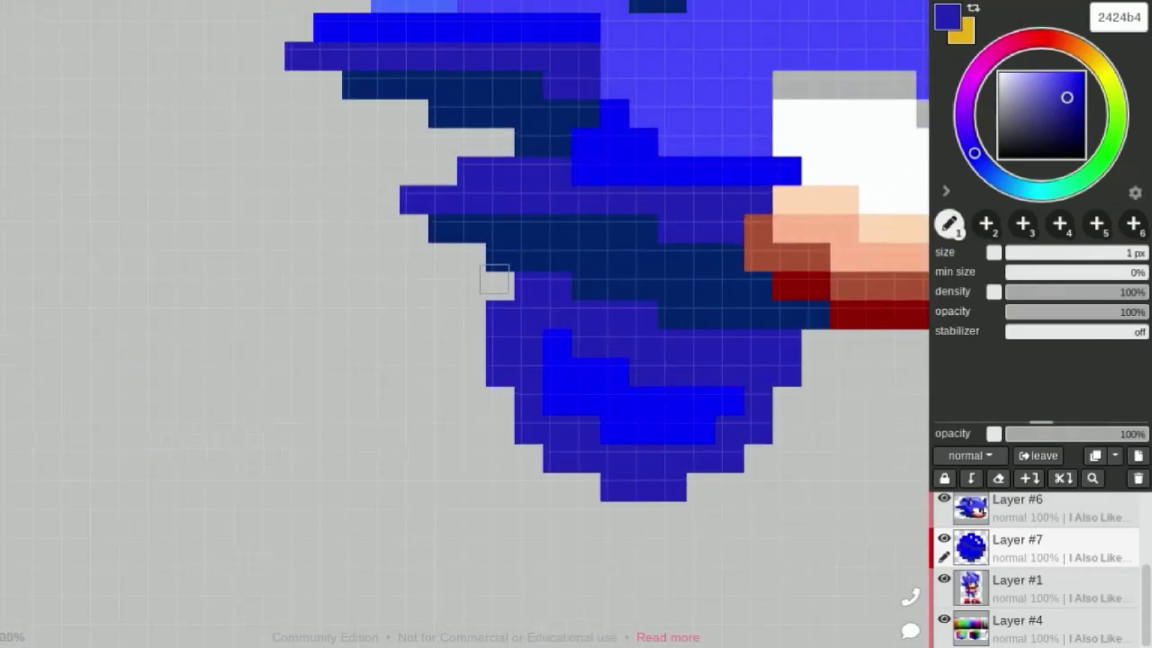
pyautogui.moveTo(501, 290)
pyautogui.mouseDown()
pyautogui.moveTo(438, 252)
pyautogui.moveTo(488, 308)
pyautogui.moveTo(486, 392)
pyautogui.mouseUp()
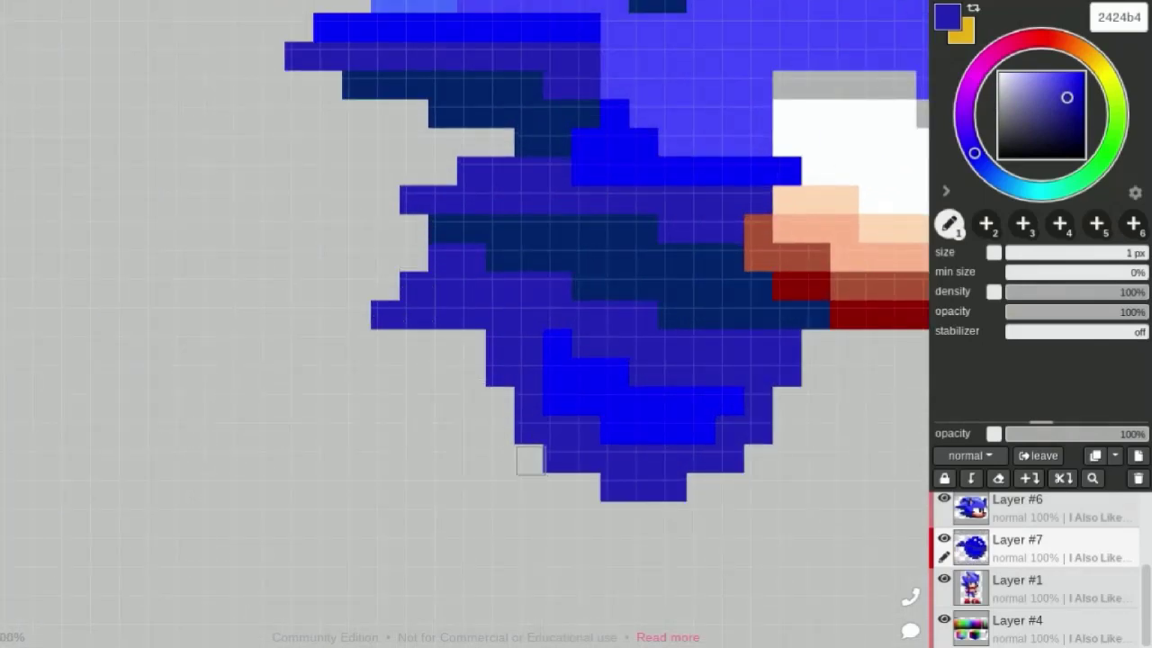
pyautogui.moveTo(530, 460); pyautogui.dragTo(472, 437)
pyautogui.scroll(-1, 527, 407)
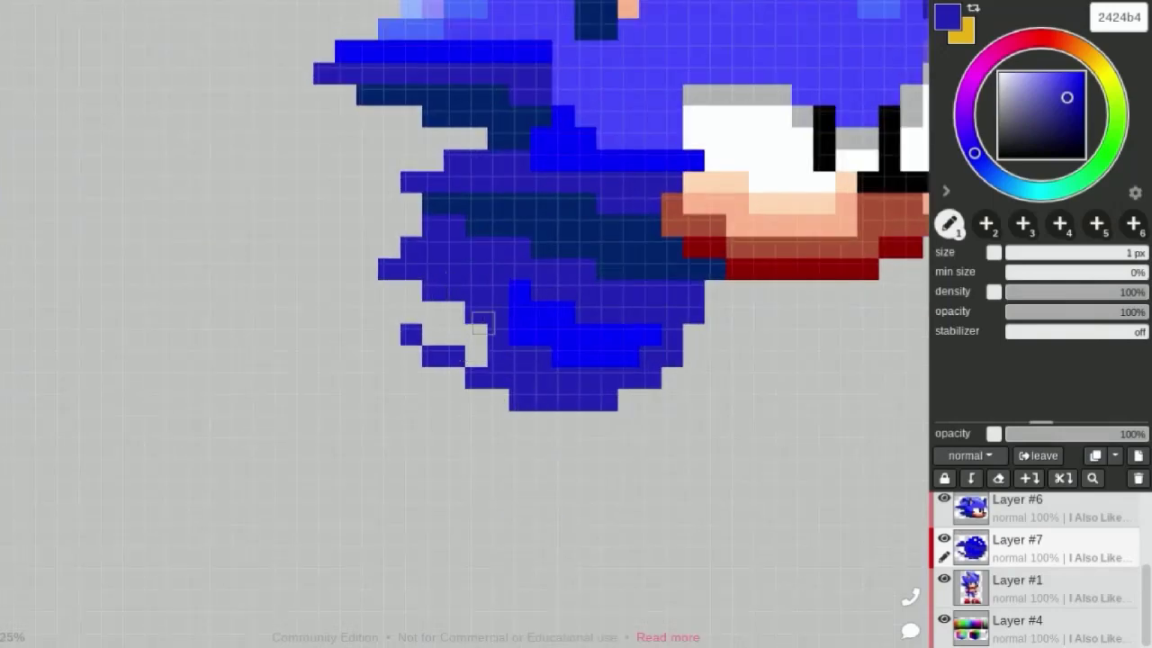
pyautogui.scroll(-5, 500, 301)
pyautogui.scroll(2, 522, 306)
pyautogui.scroll(2, 531, 306)
# Erase two stray dark-blue pixels from the ball
pyautogui.scroll(2, 540, 303)
pyautogui.press('e')
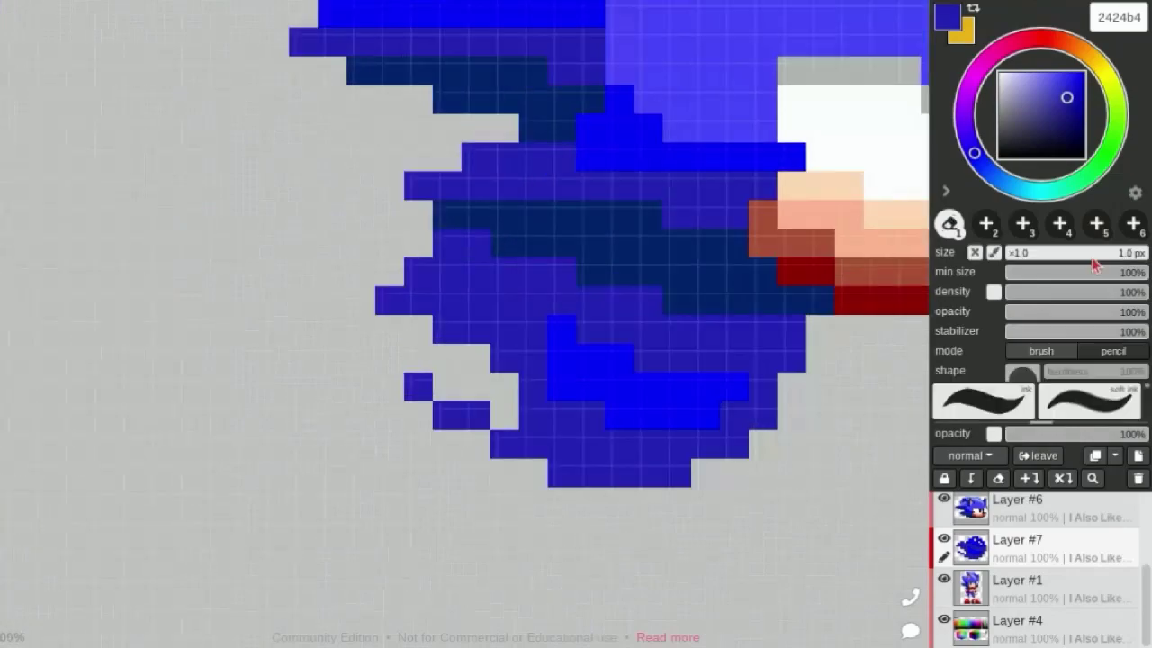
pyautogui.moveTo(490, 243); pyautogui.dragTo(421, 245)
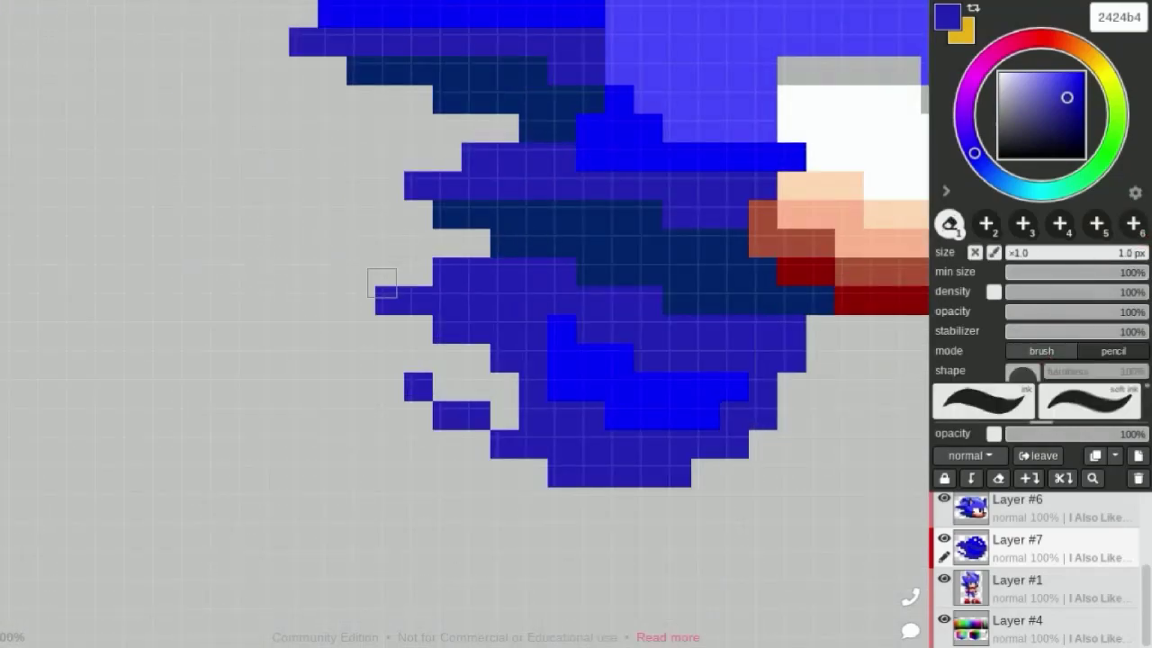
pyautogui.scroll(-1, 405, 288)
pyautogui.scroll(-2, 369, 234)
pyautogui.scroll(-1, 369, 230)
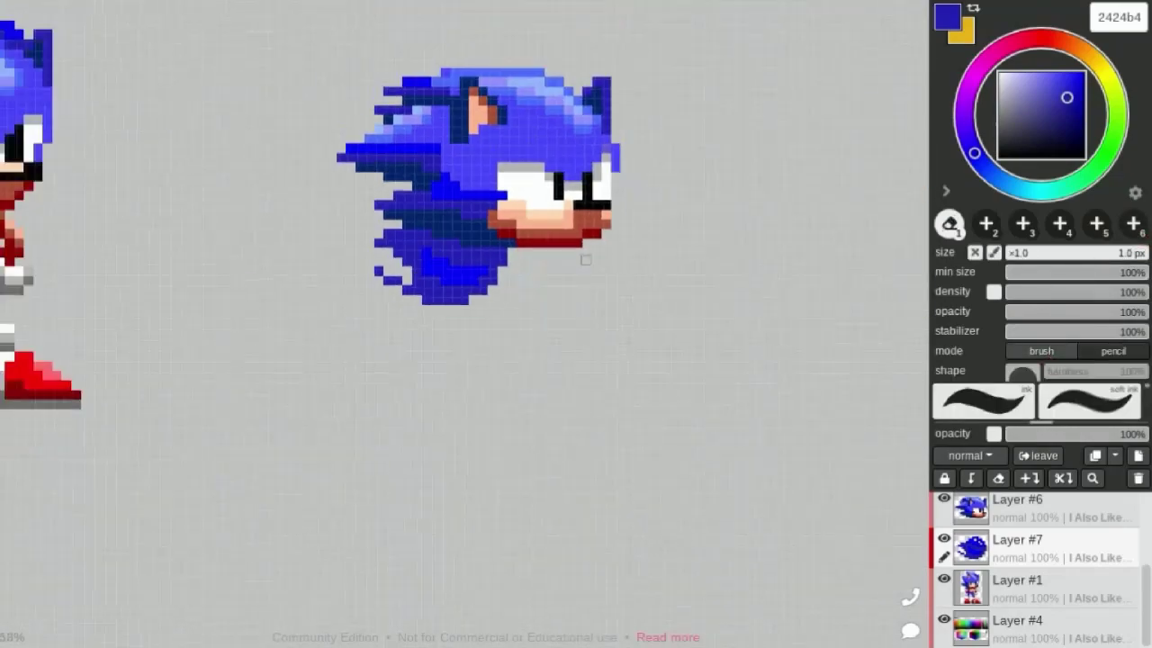
pyautogui.scroll(-1, 585, 259)
pyautogui.scroll(2, 585, 259)
pyautogui.scroll(-2, 585, 259)
pyautogui.scroll(2, 585, 260)
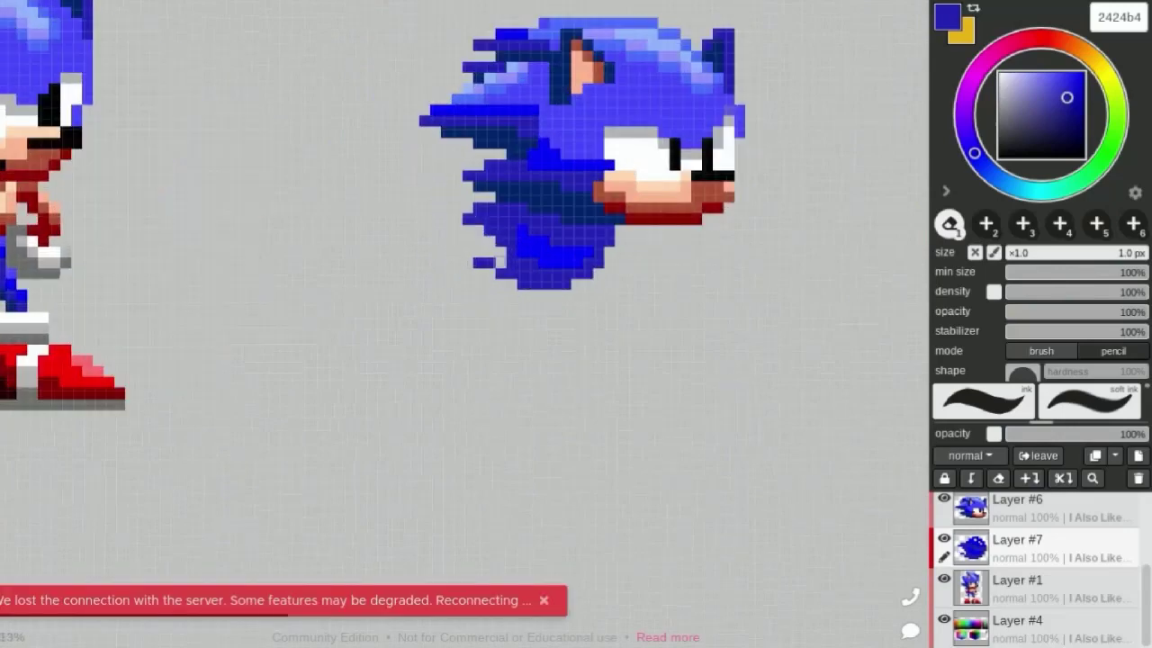
# Draw dark navy 00246c along the bottom two rows of the lower quills with the pencil
pyautogui.press('b')
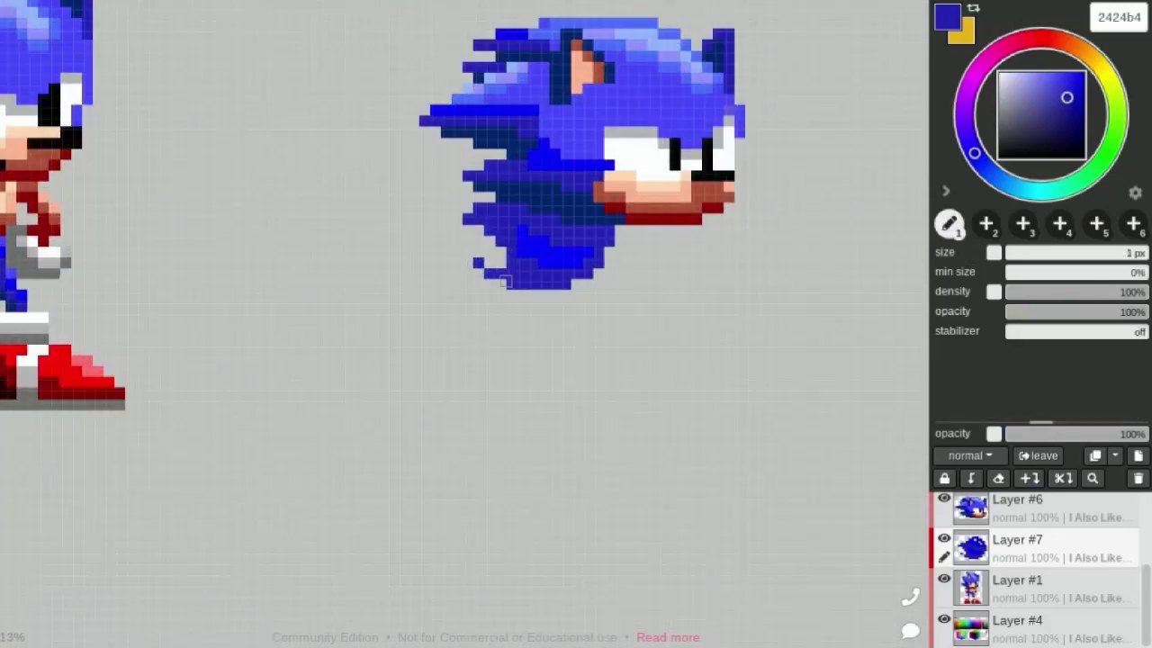
pyautogui.scroll(-2, 505, 282)
pyautogui.scroll(2, 162, 199)
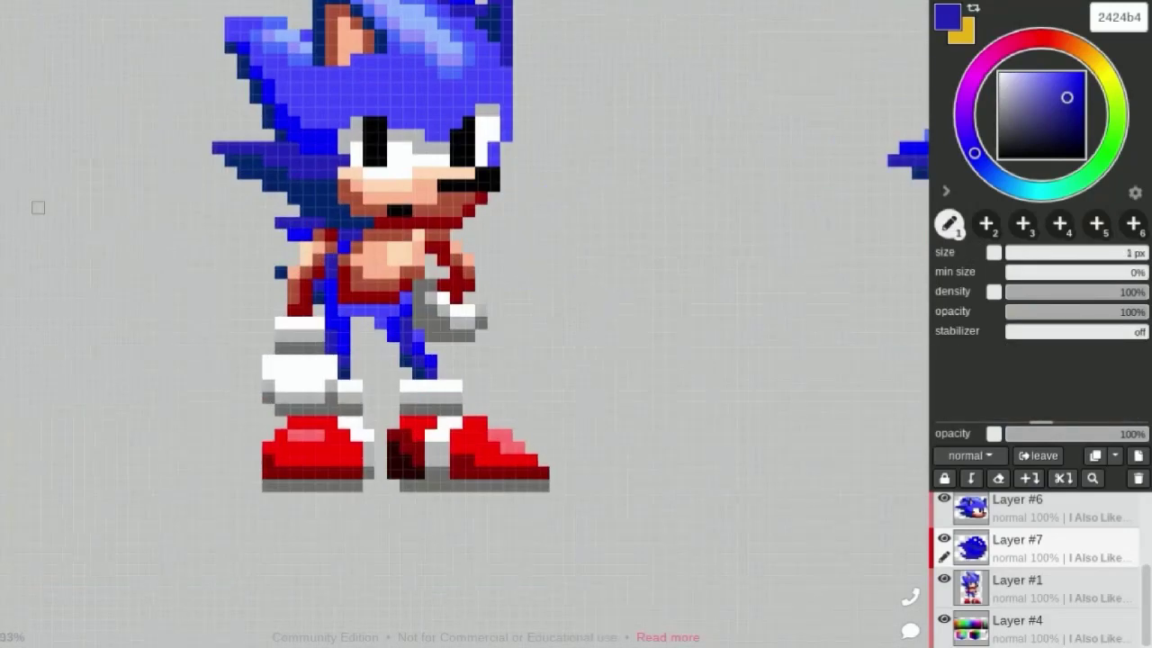
pyautogui.keyDown('alt'); pyautogui.click(140, 171); pyautogui.keyUp('alt')
pyautogui.scroll(-1, 140, 171)
pyautogui.scroll(4, 546, 213)
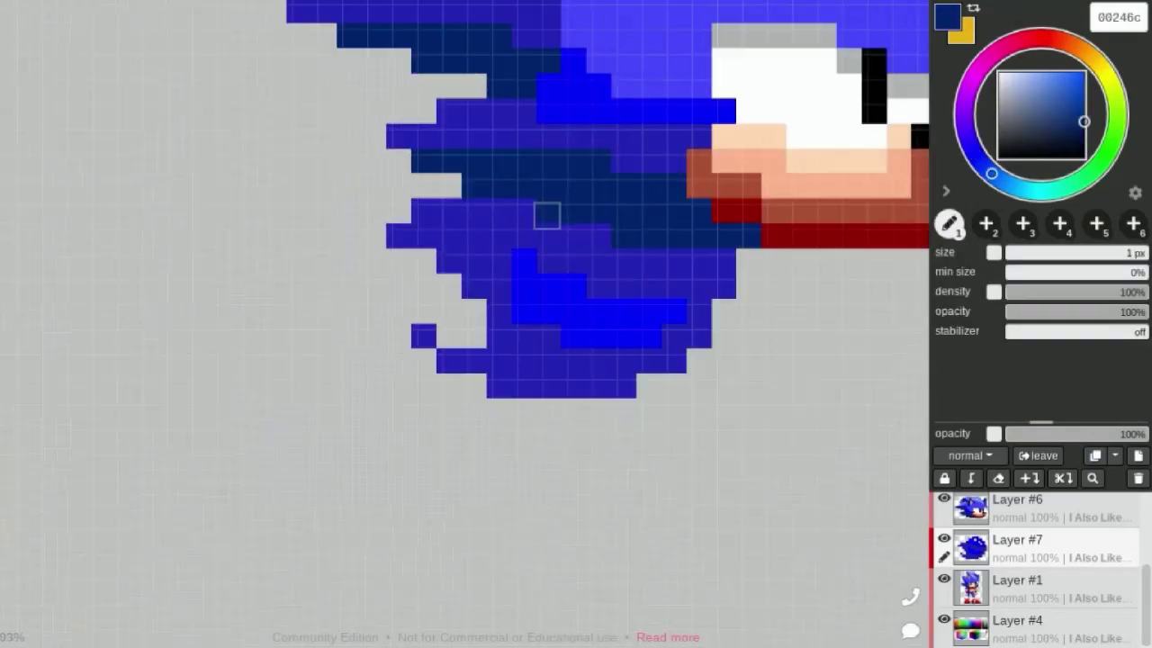
pyautogui.scroll(1, 545, 213)
pyautogui.moveTo(560, 246); pyautogui.dragTo(617, 242)
pyautogui.hotkey('ctrl', 'z')
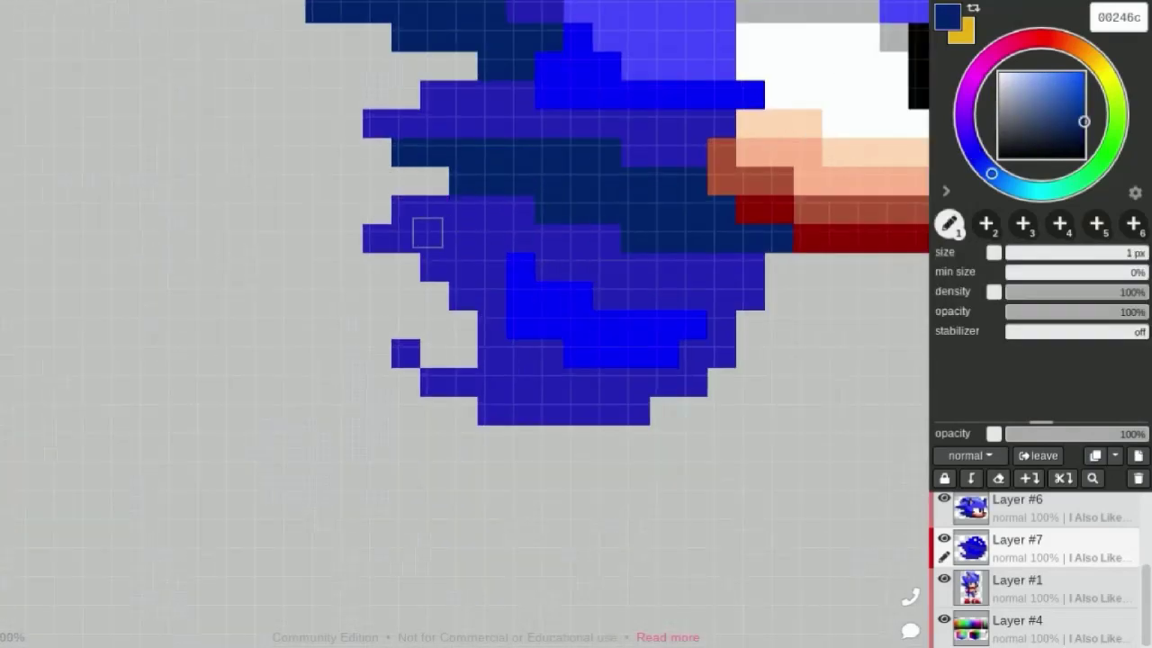
pyautogui.moveTo(421, 230); pyautogui.dragTo(472, 297)
pyautogui.hotkey('ctrl', 'z')
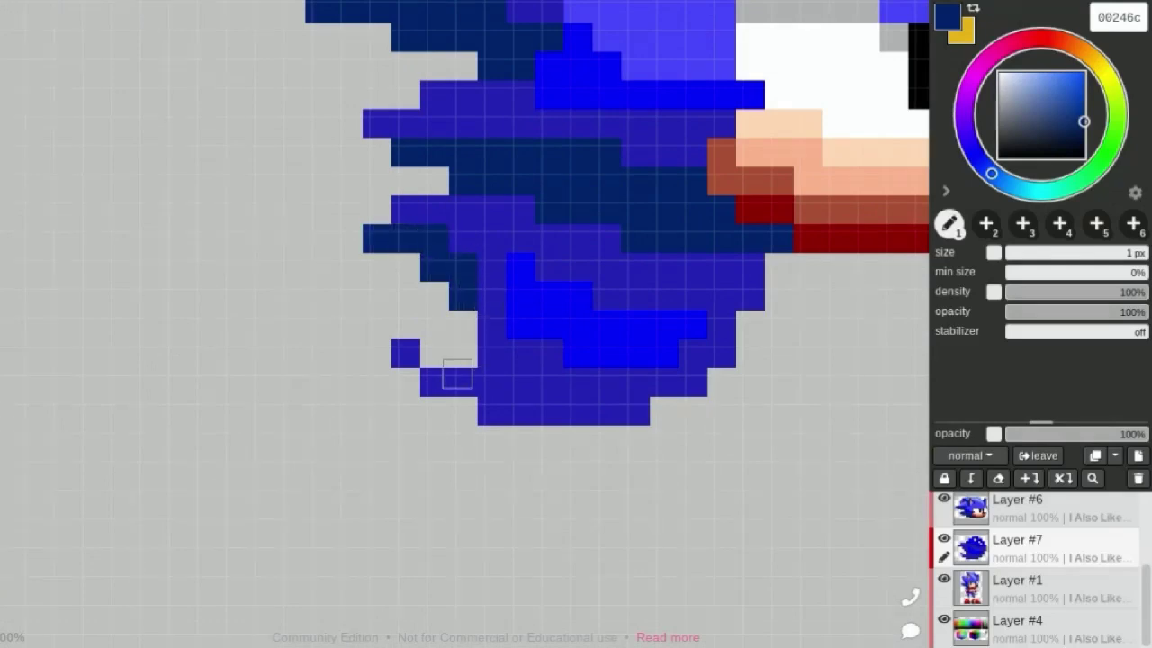
pyautogui.moveTo(496, 410); pyautogui.dragTo(635, 409)
pyautogui.moveTo(545, 383); pyautogui.dragTo(434, 382)
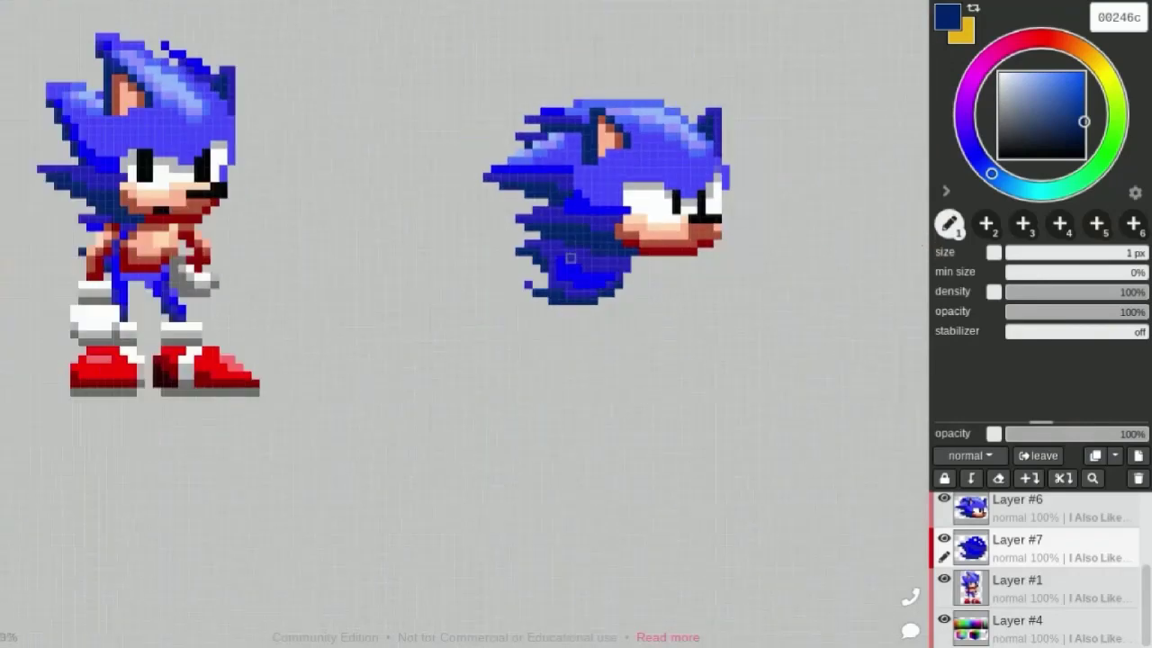
# Paint a solid peach patch, sampled from the muzzle, on the ball's lower body
pyautogui.keyDown('alt'); pyautogui.click(635, 222); pyautogui.keyUp('alt')
pyautogui.scroll(1, 280, 306)
pyautogui.moveTo(439, 286)
pyautogui.mouseDown()
pyautogui.moveTo(381, 345)
pyautogui.moveTo(439, 401)
pyautogui.mouseUp()
pyautogui.moveTo(457, 297)
pyautogui.mouseDown()
pyautogui.moveTo(509, 318)
pyautogui.moveTo(501, 376)
pyautogui.moveTo(522, 368)
pyautogui.moveTo(509, 355)
pyautogui.moveTo(463, 360)
pyautogui.moveTo(442, 336)
pyautogui.mouseUp()
pyautogui.scroll(-3, 491, 393)
pyautogui.scroll(3, 435, 336)
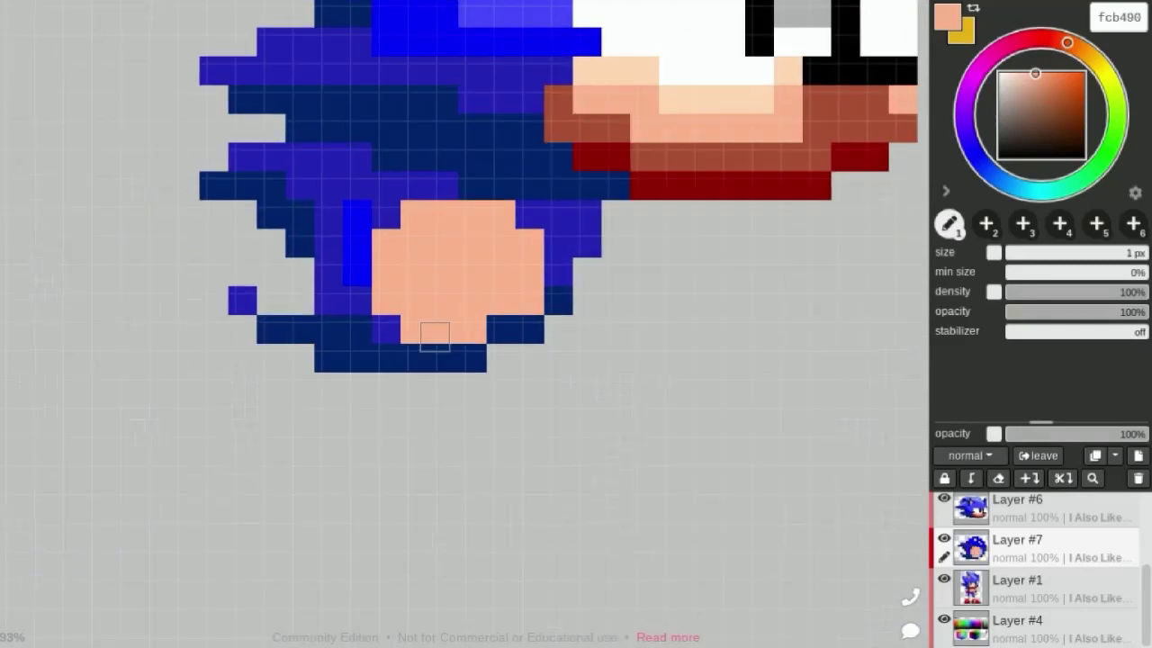
pyautogui.hotkey('ctrl', 'z')
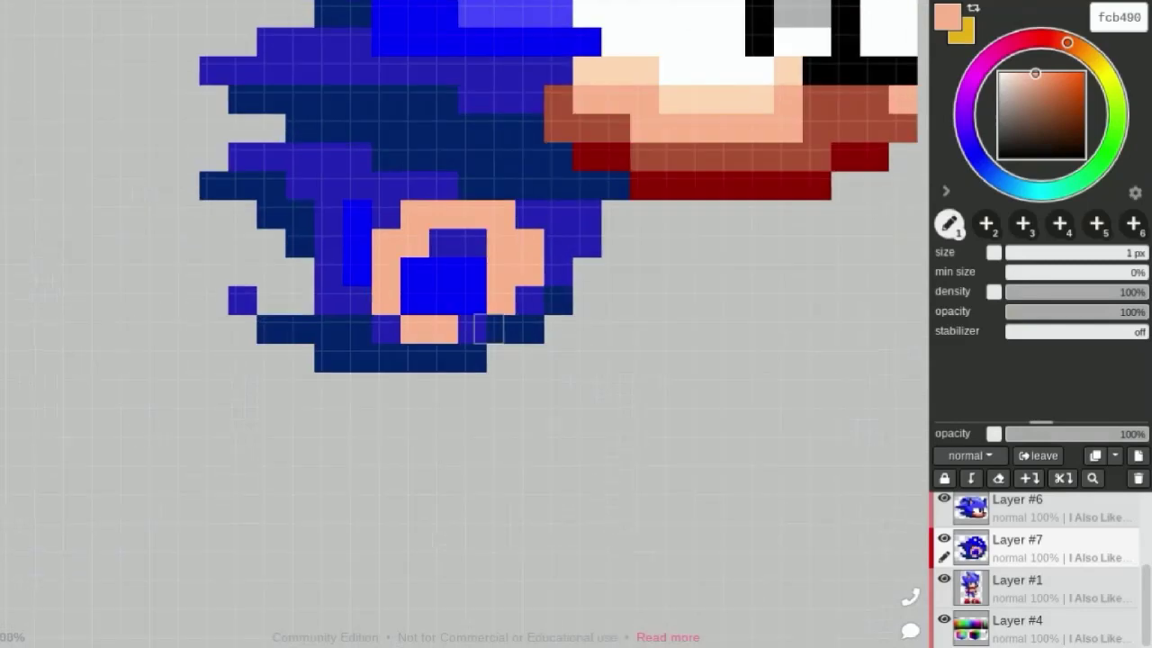
pyautogui.moveTo(487, 328)
pyautogui.mouseDown()
pyautogui.moveTo(432, 270)
pyautogui.moveTo(414, 297)
pyautogui.mouseUp()
pyautogui.scroll(-3, 488, 260)
pyautogui.scroll(2, 488, 259)
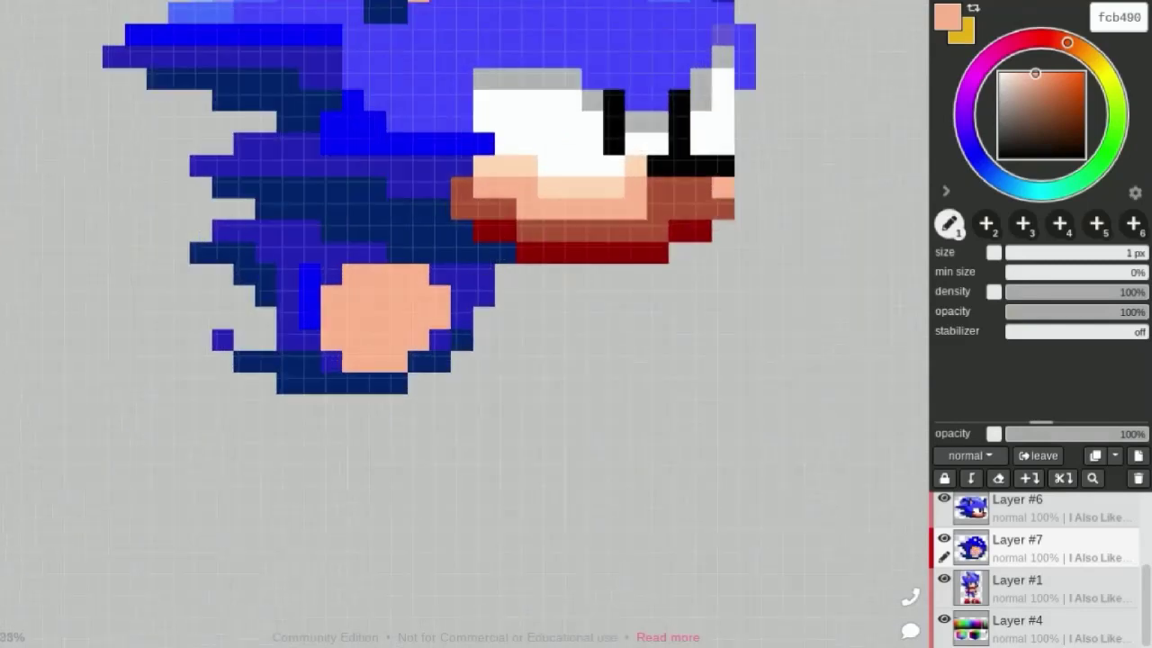
# Outline the patch's lower edge in dark red 900000 and paint the shoe shape brown ab5136
pyautogui.keyDown('alt'); pyautogui.click(542, 252); pyautogui.keyUp('alt')
pyautogui.scroll(1, 290, 320)
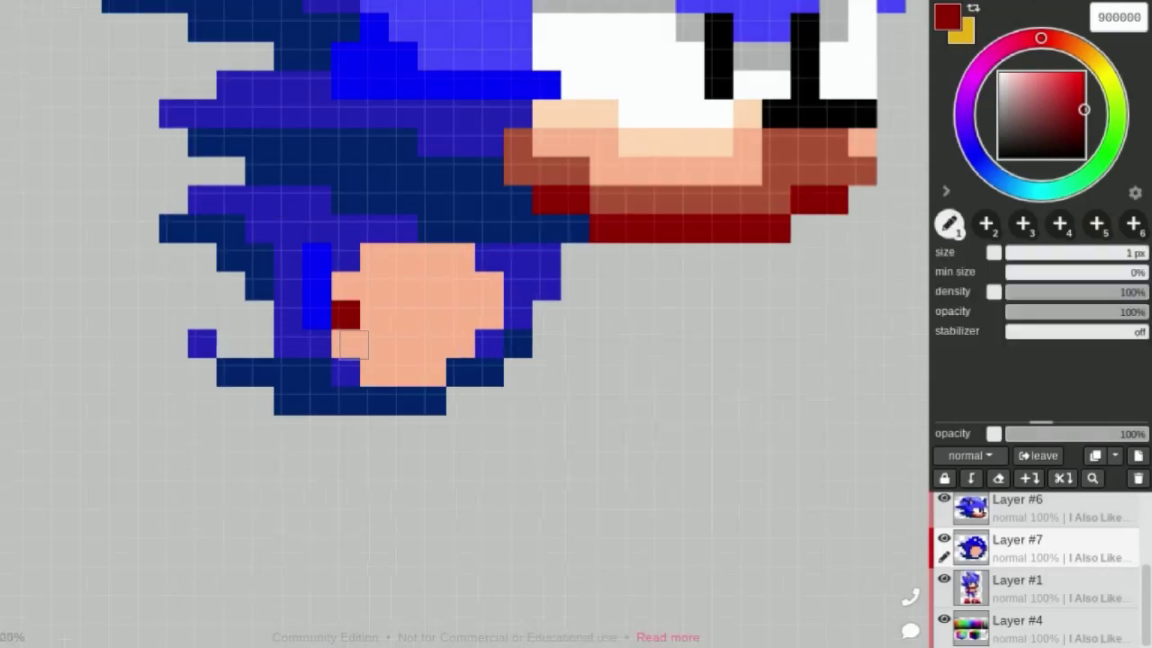
pyautogui.moveTo(346, 343)
pyautogui.mouseDown()
pyautogui.moveTo(403, 373)
pyautogui.moveTo(468, 348)
pyautogui.mouseUp()
pyautogui.press('alt')
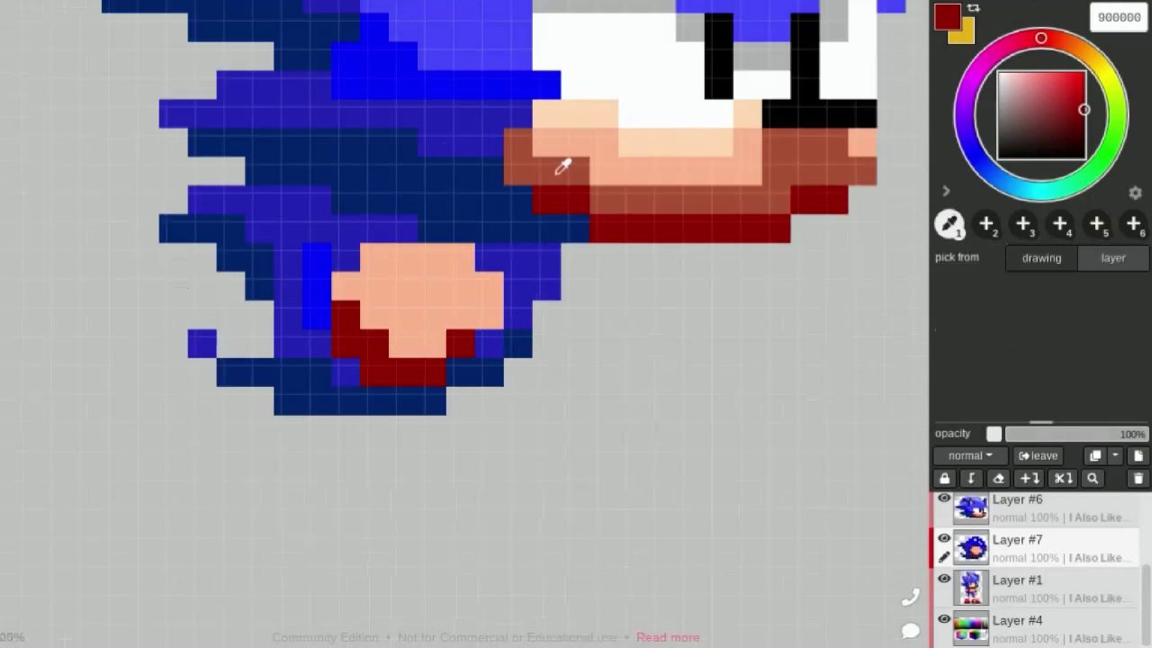
pyautogui.keyDown('alt'); pyautogui.click(573, 162); pyautogui.keyUp('alt')
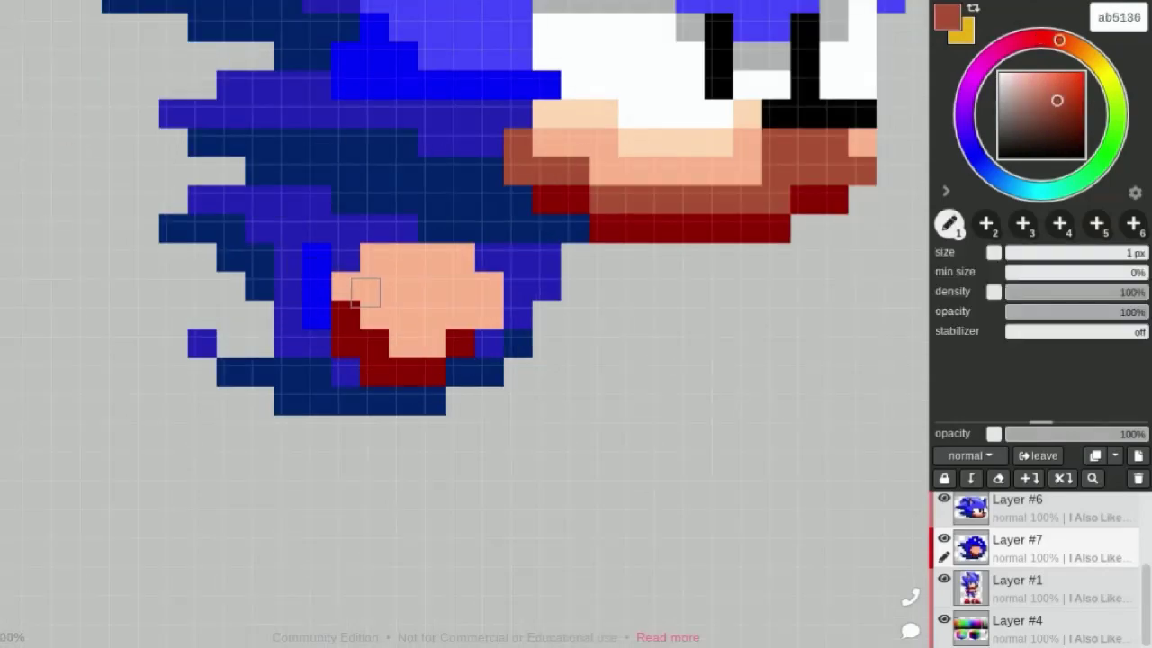
pyautogui.moveTo(365, 291)
pyautogui.mouseDown()
pyautogui.moveTo(461, 286)
pyautogui.moveTo(423, 342)
pyautogui.mouseUp()
pyautogui.moveTo(387, 260); pyautogui.dragTo(460, 259)
# Add a dark red 900000 row along the shoe's top and a peach fcb490 highlight across it
pyautogui.keyDown('alt'); pyautogui.click(369, 334); pyautogui.keyUp('alt')
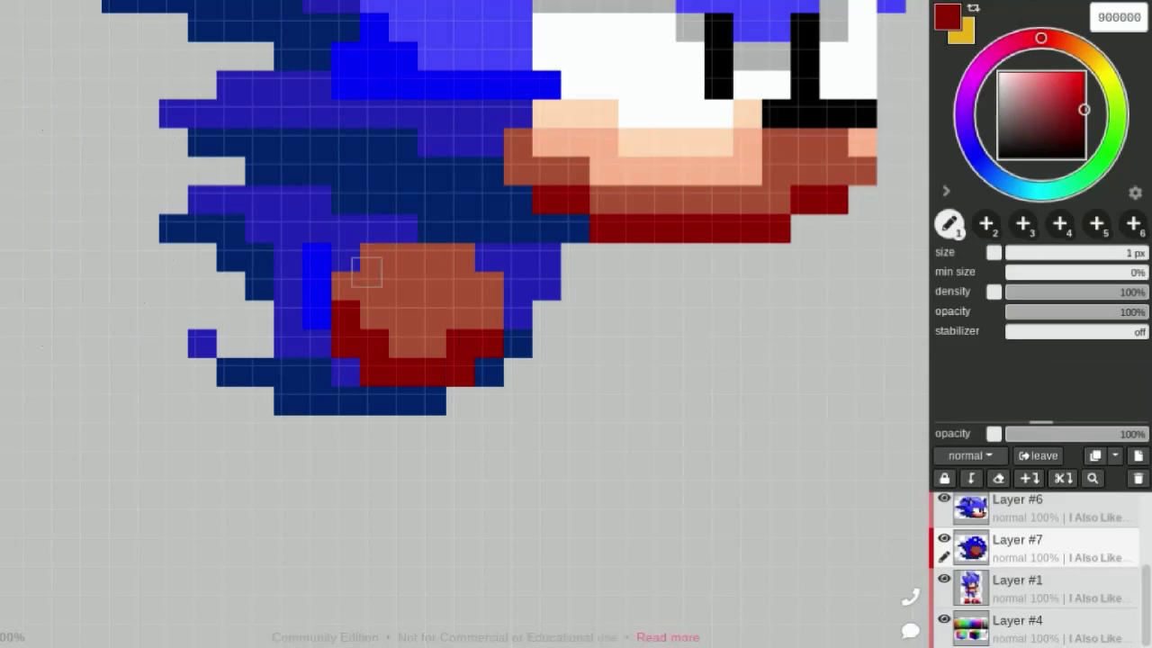
pyautogui.moveTo(367, 272); pyautogui.dragTo(465, 264)
pyautogui.scroll(-3, 381, 261)
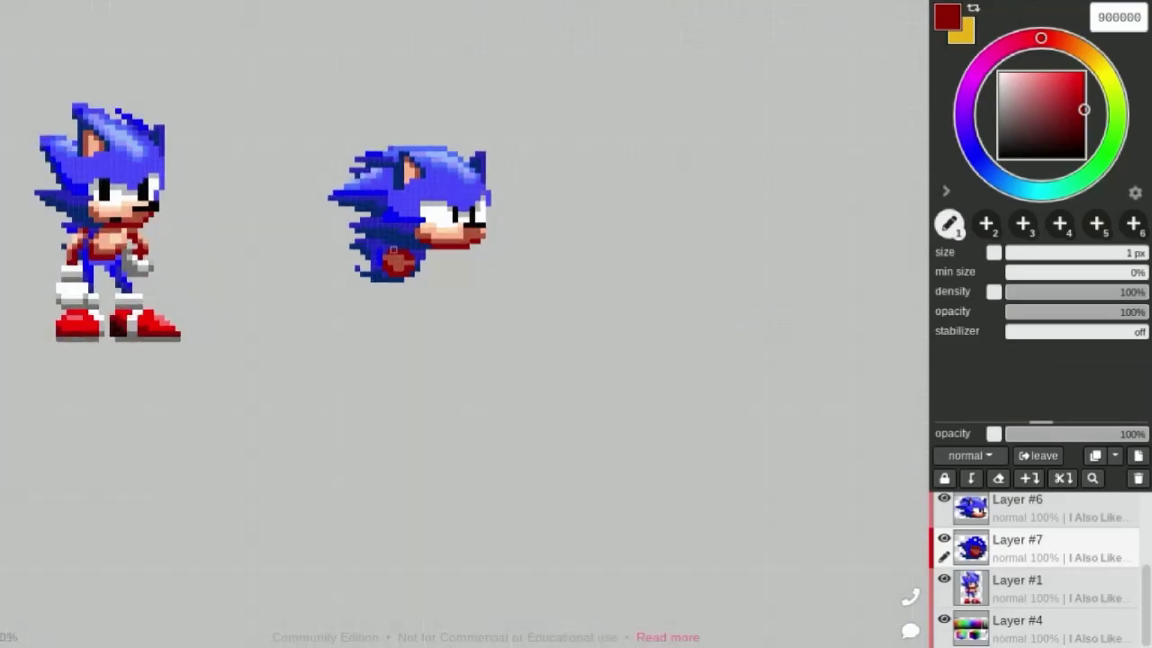
pyautogui.scroll(2, 387, 266)
pyautogui.scroll(1, 394, 270)
pyautogui.keyDown('alt'); pyautogui.click(581, 149); pyautogui.keyUp('alt')
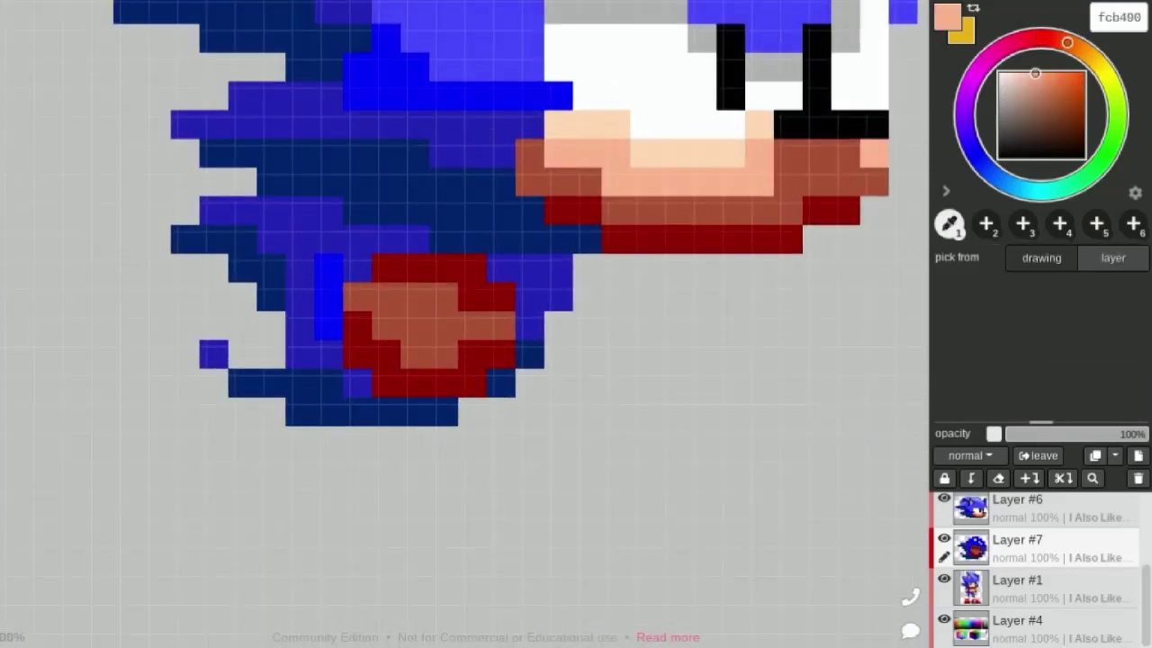
pyautogui.moveTo(385, 306)
pyautogui.mouseDown()
pyautogui.moveTo(450, 302)
pyautogui.moveTo(437, 315)
pyautogui.mouseUp()
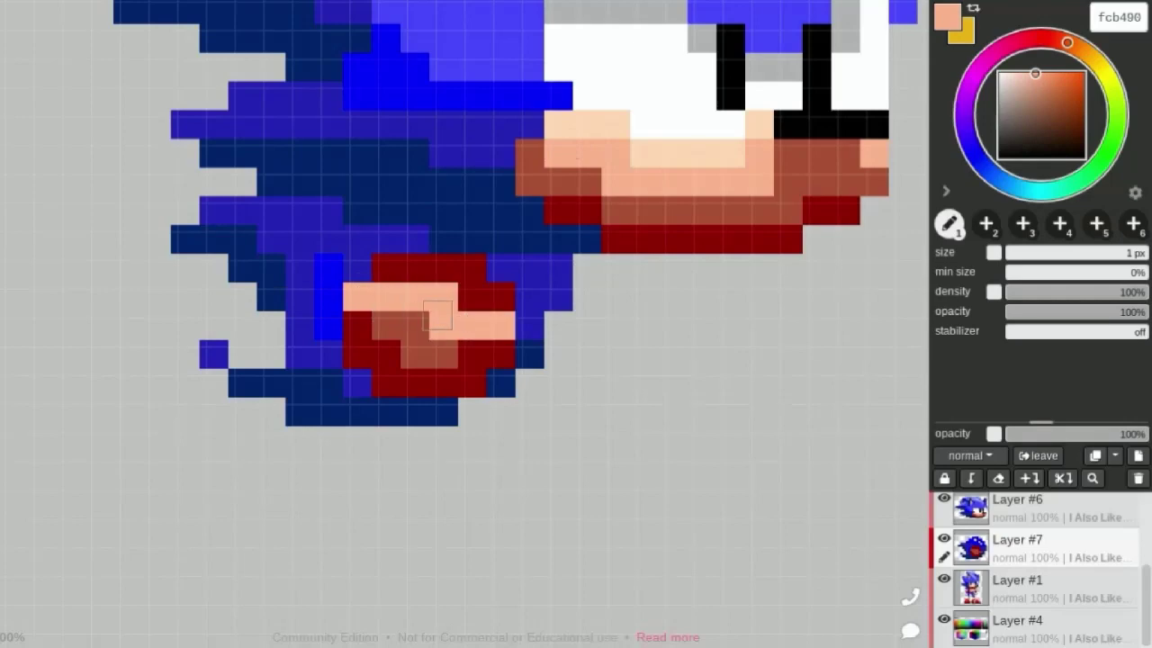
# Paint a brown ab5136 row across the top of the shoe
pyautogui.scroll(-3, 391, 241)
pyautogui.scroll(1, 391, 241)
pyautogui.scroll(1, 393, 243)
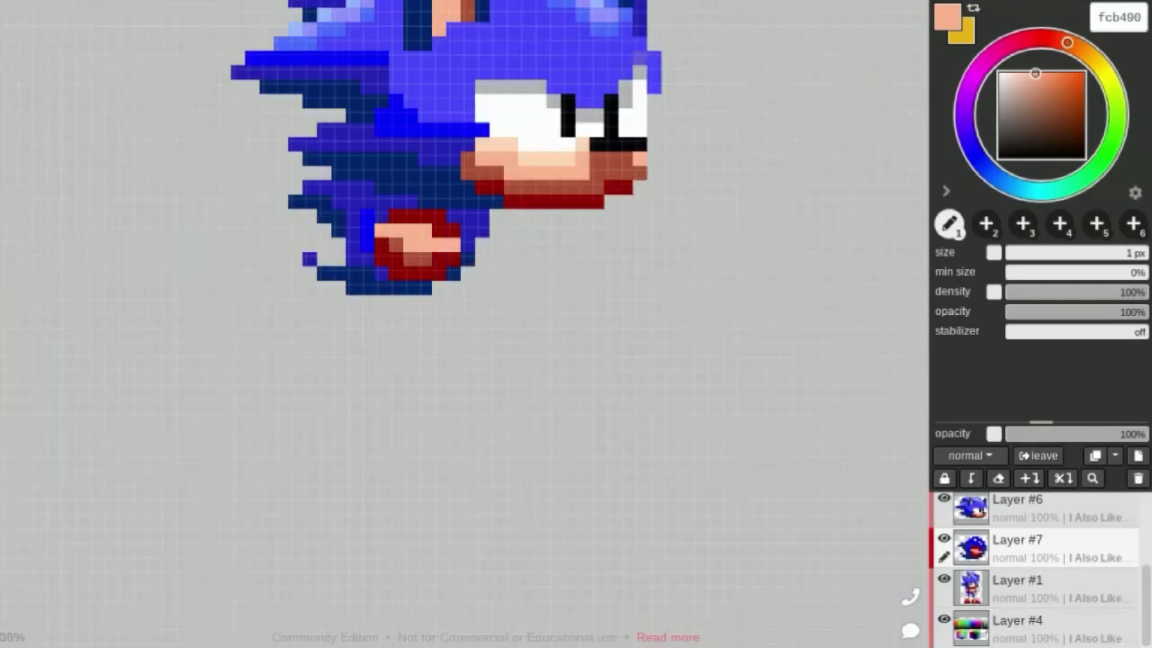
pyautogui.keyDown('alt'); pyautogui.click(392, 241); pyautogui.keyUp('alt')
pyautogui.scroll(1, 360, 205)
pyautogui.scroll(1, 360, 205)
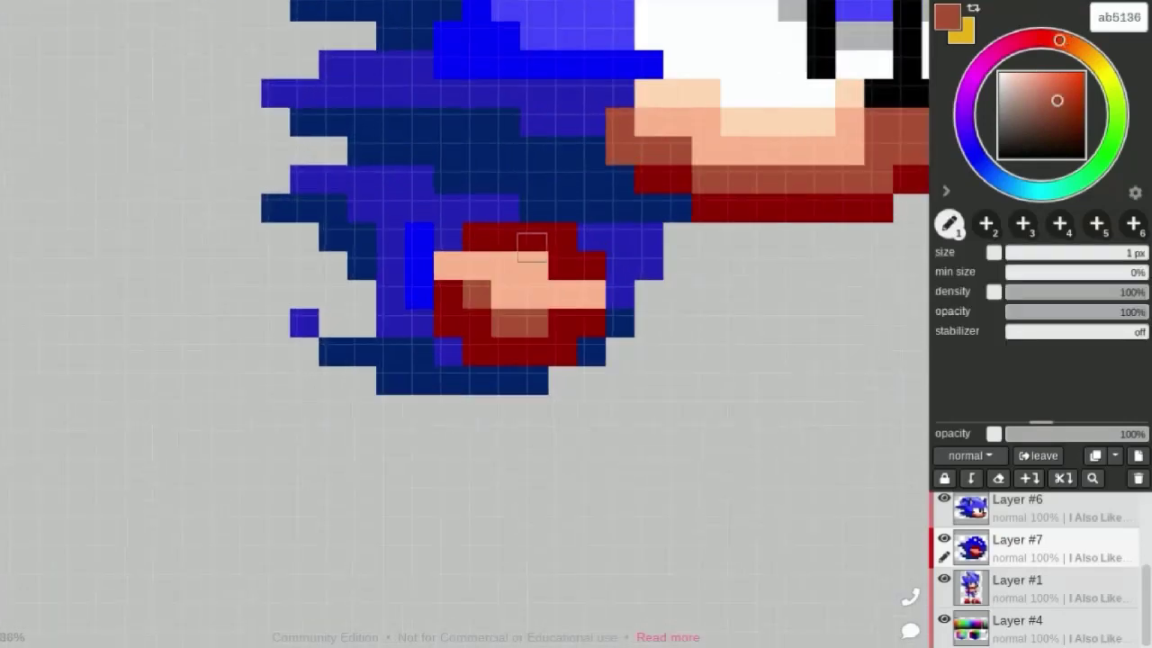
pyautogui.moveTo(477, 236)
pyautogui.mouseDown()
pyautogui.moveTo(565, 243)
pyautogui.moveTo(594, 266)
pyautogui.mouseUp()
pyautogui.scroll(-2, 565, 244)
pyautogui.scroll(1, 436, 268)
pyautogui.scroll(1, 436, 268)
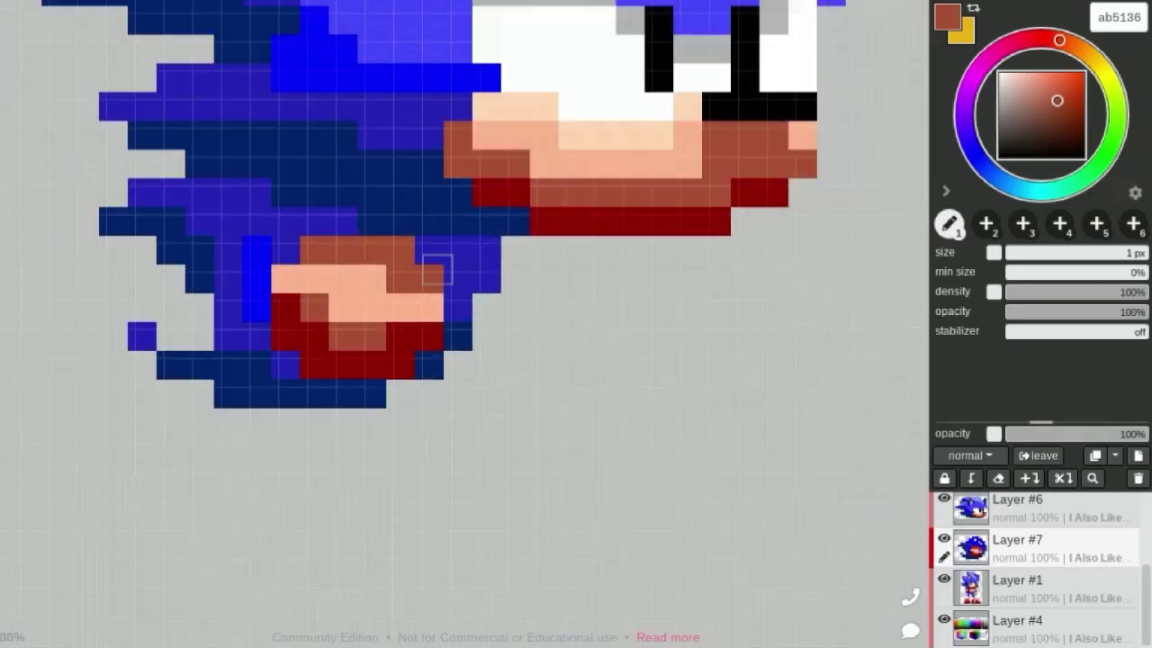
# Resample the shoe's brown and repaint some of its pixels brown
pyautogui.keyDown('alt'); pyautogui.click(281, 270); pyautogui.keyUp('alt')
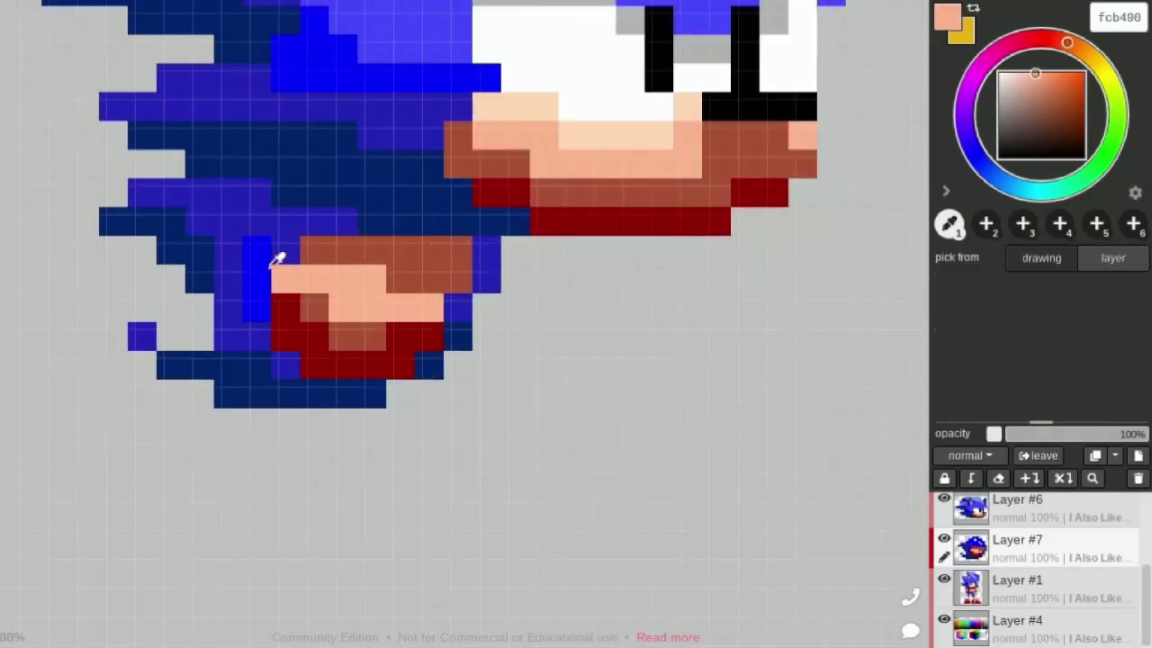
pyautogui.press('alt')
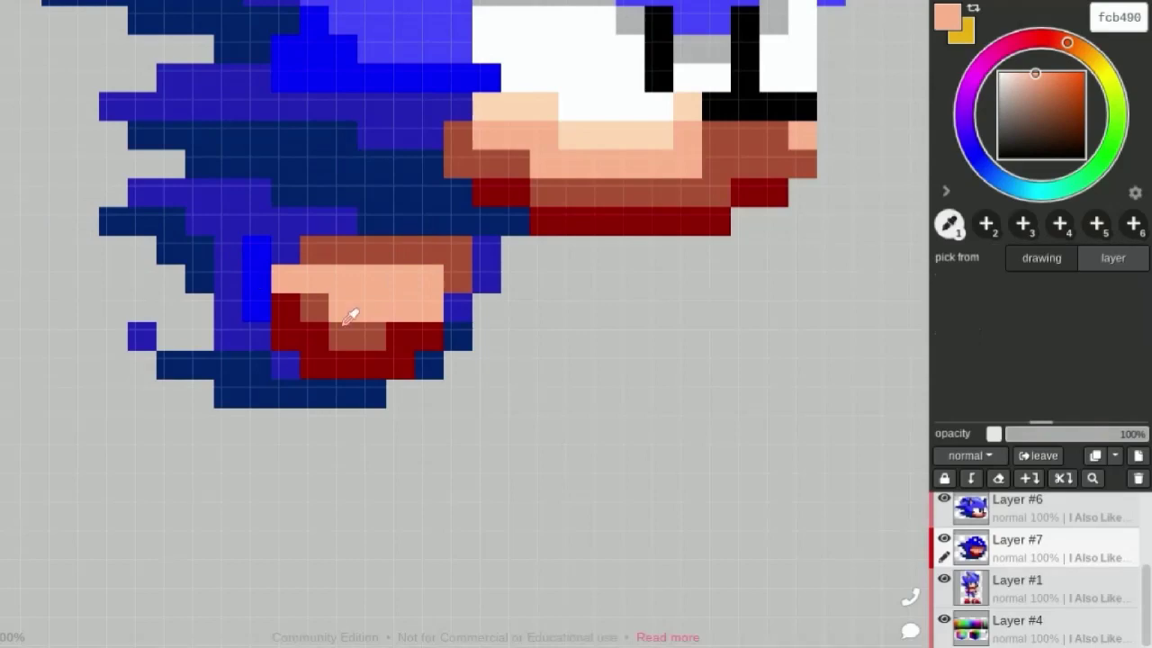
pyautogui.keyDown('alt'); pyautogui.click(311, 306); pyautogui.keyUp('alt')
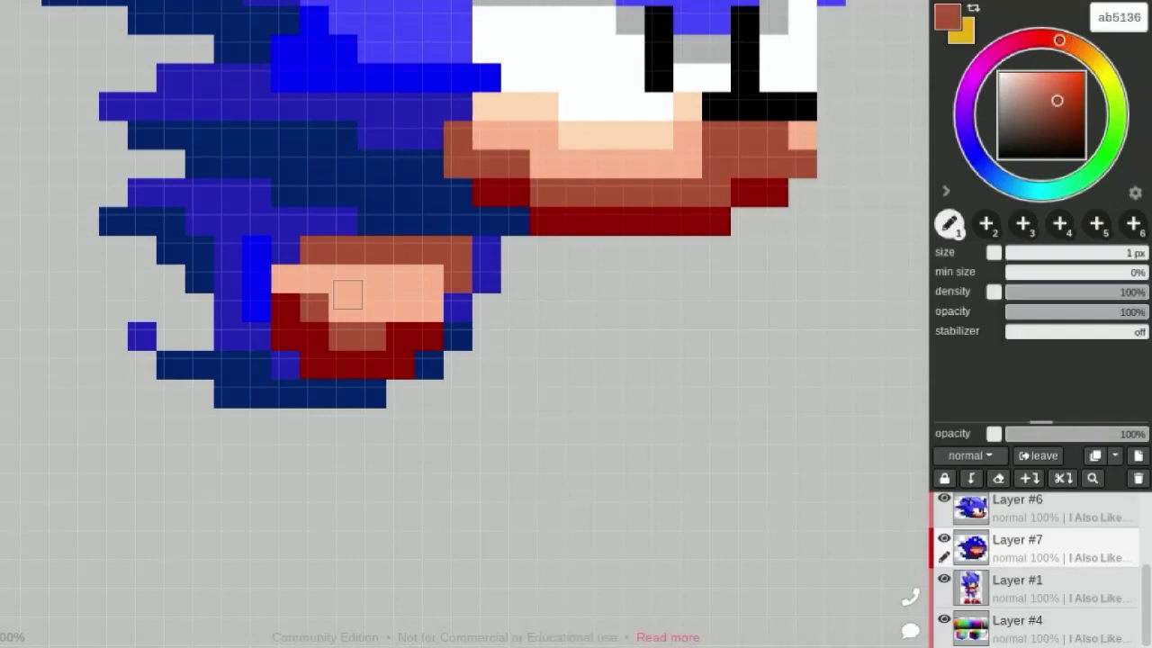
pyautogui.scroll(-1, 347, 250)
pyautogui.scroll(1, 363, 209)
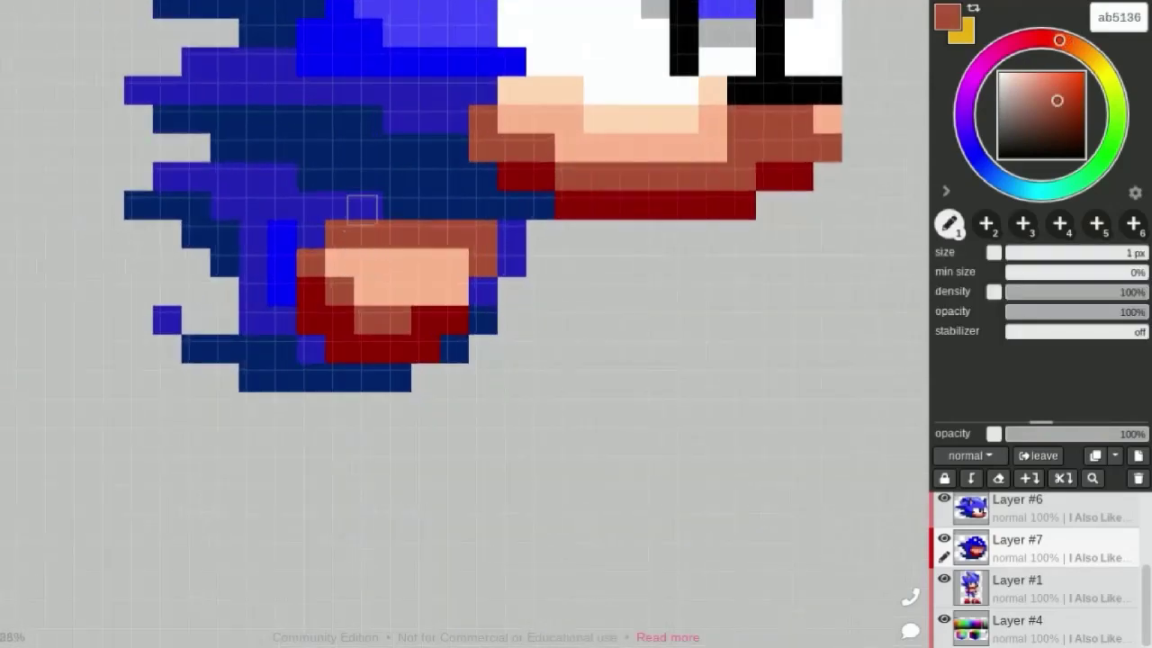
pyautogui.moveTo(324, 269); pyautogui.dragTo(462, 303)
pyautogui.scroll(-5, 463, 288)
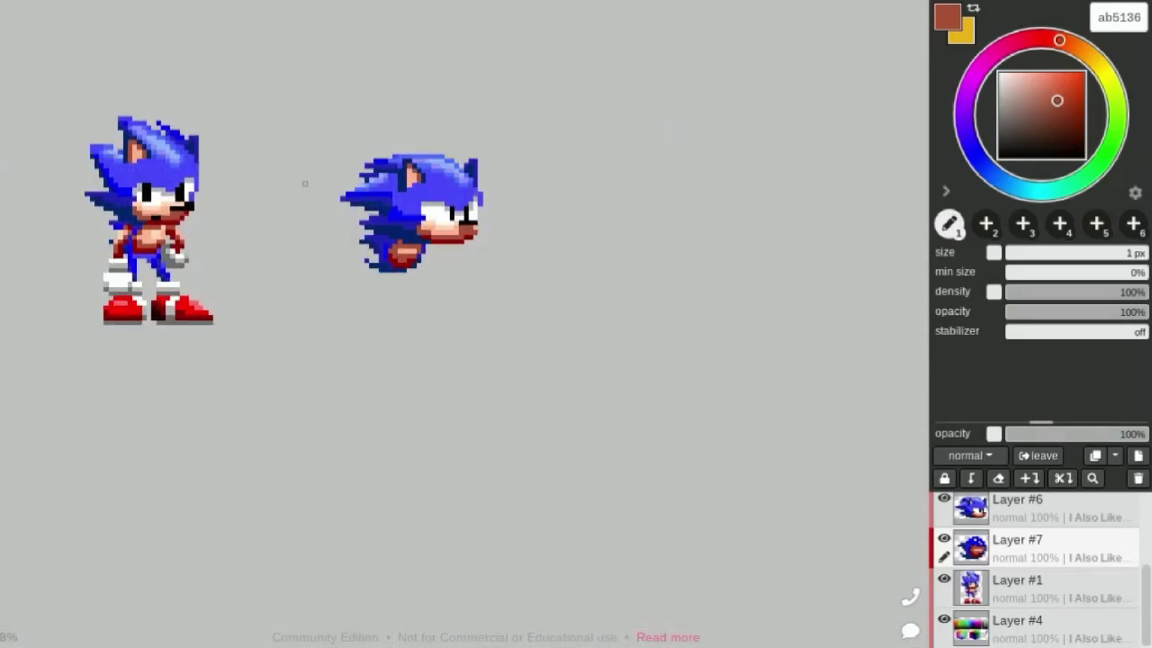
# Hide Layer #6 and fill the white gaps in the small head with pure blue 0000ff
pyautogui.click(943, 498)
pyautogui.scroll(5, 387, 234)
pyautogui.keyDown('alt'); pyautogui.click(504, 269); pyautogui.keyUp('alt')
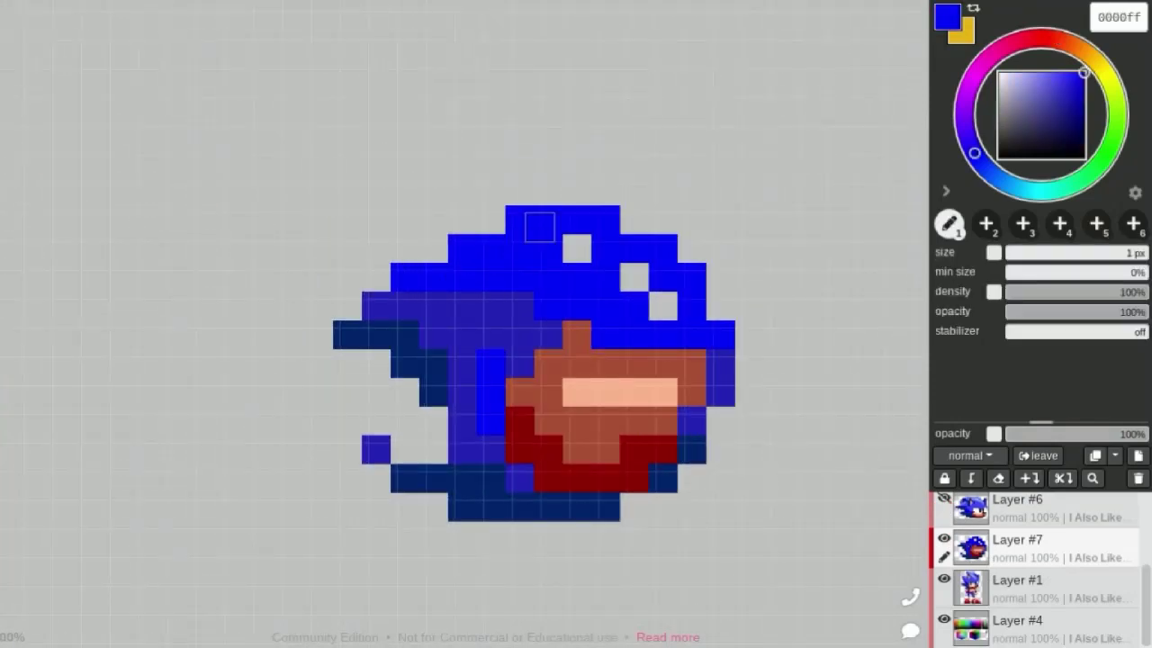
pyautogui.moveTo(577, 249); pyautogui.dragTo(663, 306)
pyautogui.scroll(-5, 409, 164)
pyautogui.scroll(1, 445, 250)
pyautogui.scroll(3, 444, 250)
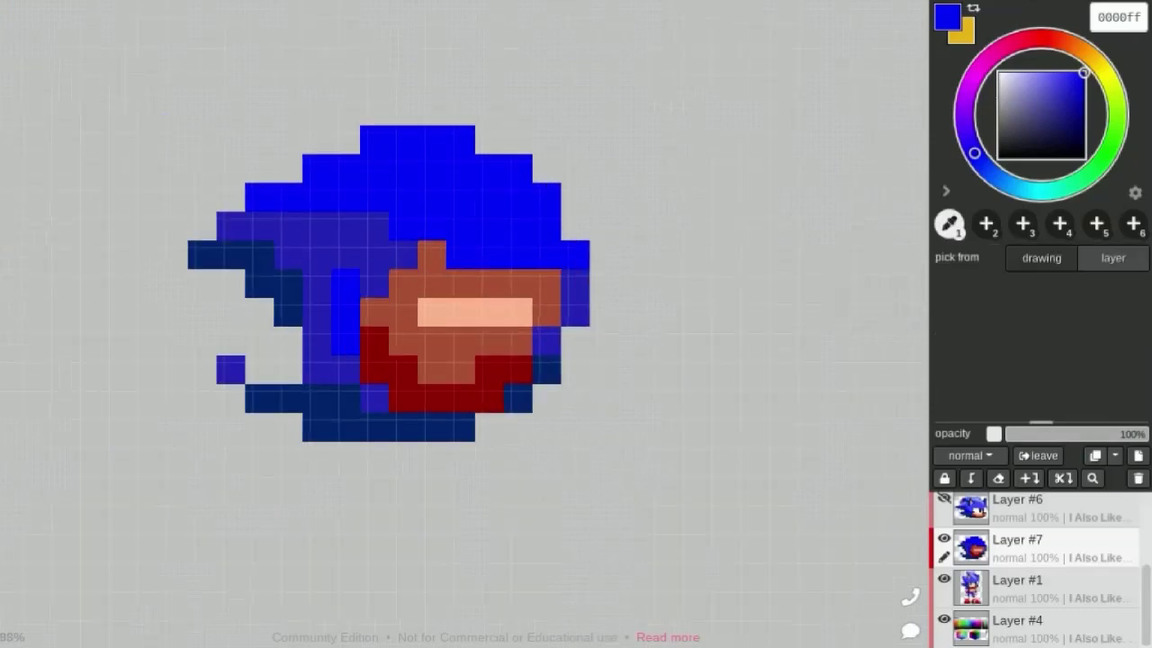
# Extend the brown ab5136 row across the shoe and flood-fill the head top purple-blue 2424b4
pyautogui.keyDown('alt'); pyautogui.click(440, 268); pyautogui.keyUp('alt')
pyautogui.moveTo(432, 256); pyautogui.dragTo(518, 255)
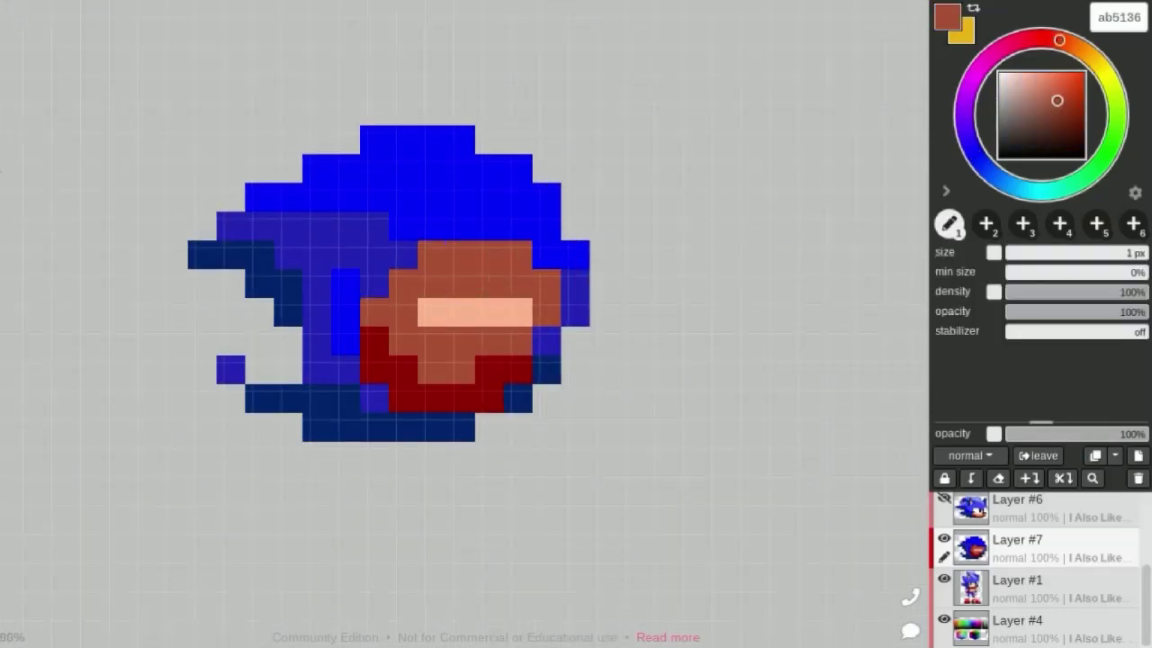
pyautogui.keyDown('alt'); pyautogui.click(360, 213); pyautogui.keyUp('alt')
pyautogui.press('g')
pyautogui.click(360, 185)
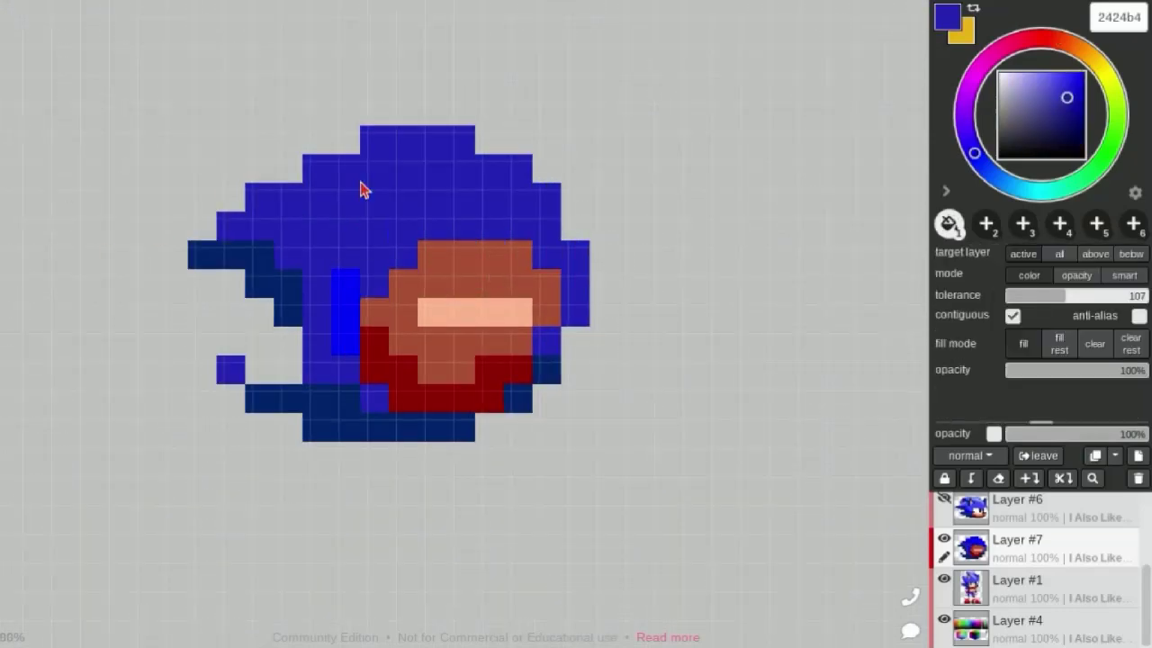
pyautogui.scroll(-5, 468, 267)
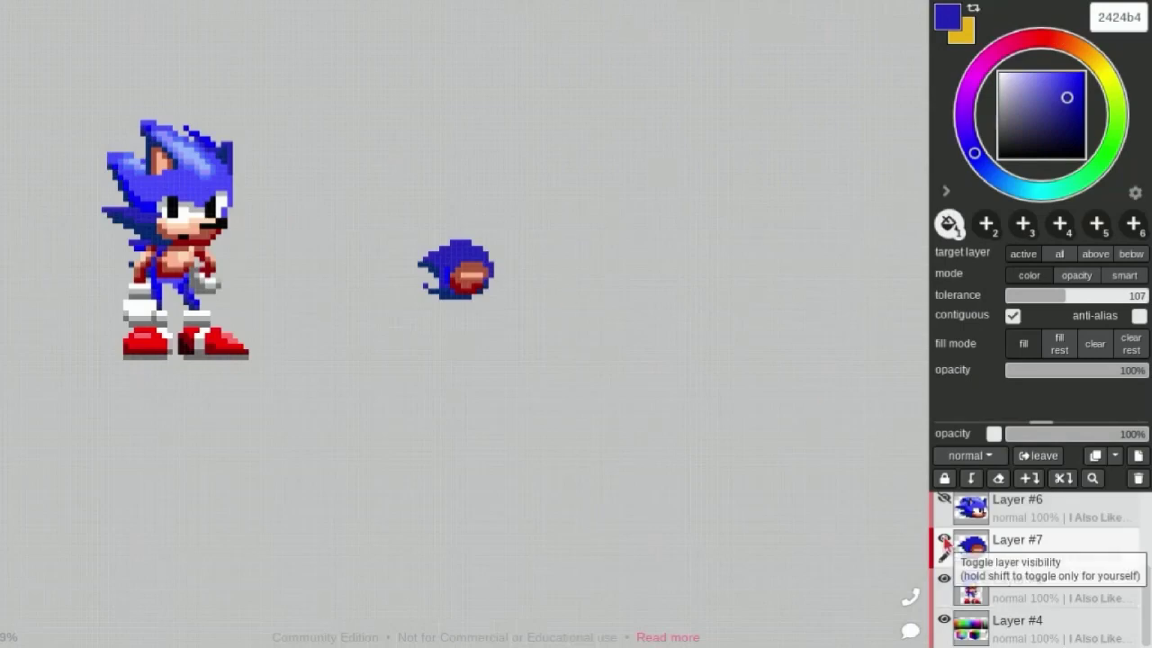
# Show the Sonic head layer again and zoom around to inspect it
pyautogui.click(943, 500)
pyautogui.scroll(2, 450, 256)
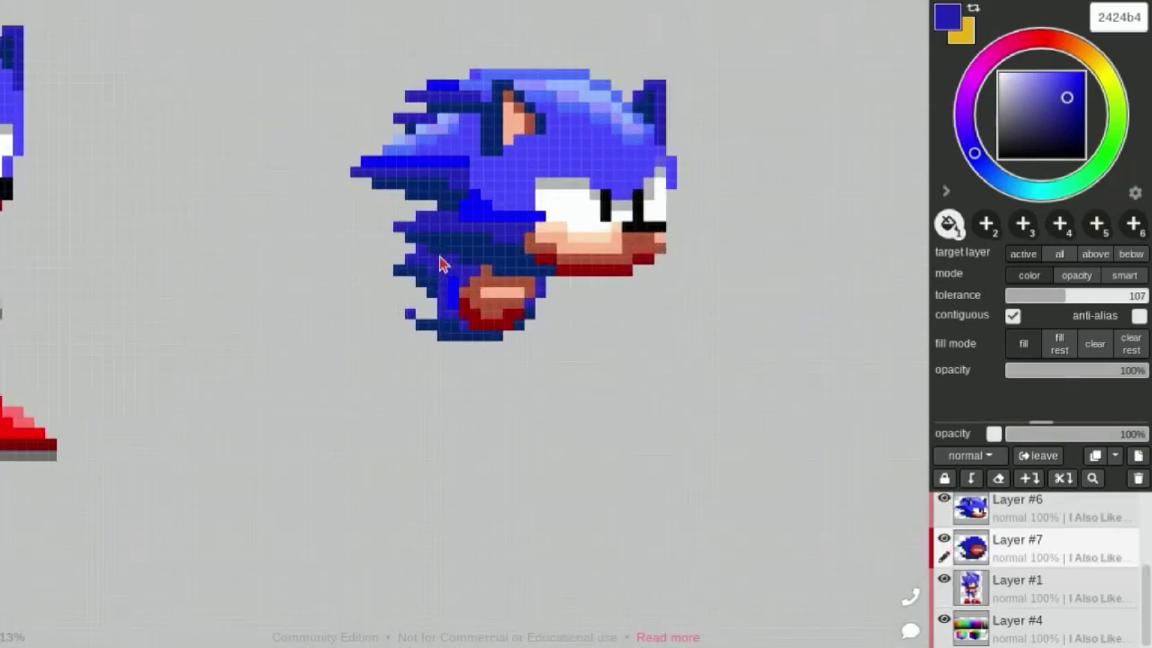
pyautogui.scroll(2, 440, 260)
pyautogui.scroll(-2, 440, 260)
pyautogui.scroll(2, 459, 131)
pyautogui.scroll(-1, 459, 132)
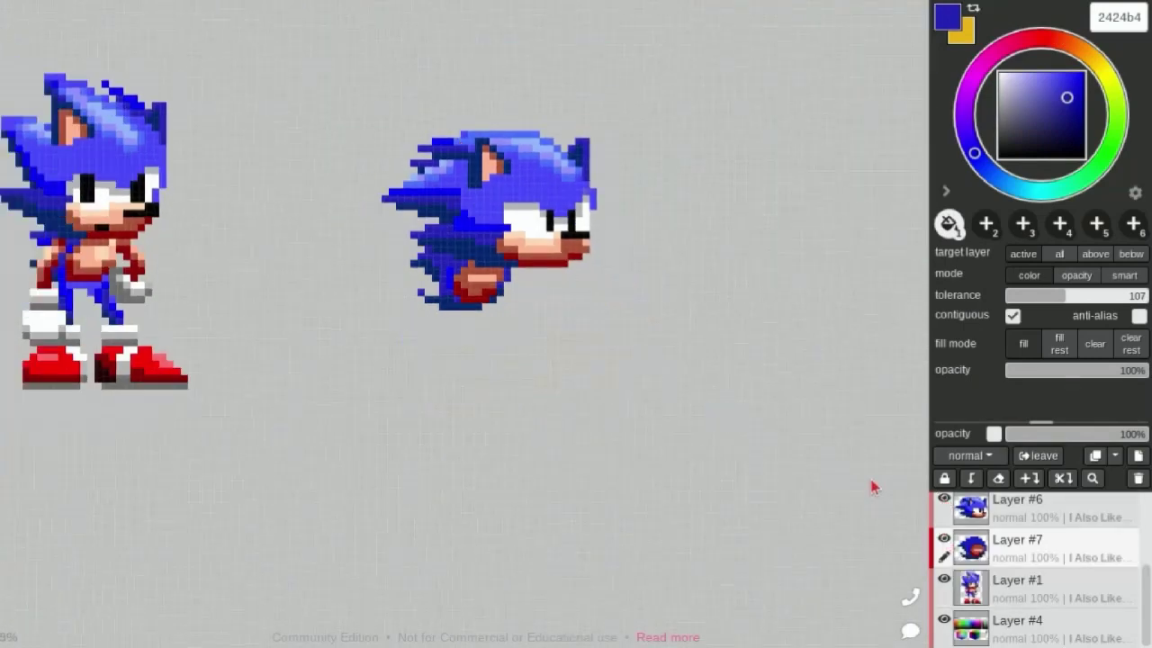
pyautogui.scroll(2, 1004, 553)
pyautogui.scroll(-2, 997, 544)
pyautogui.scroll(2, 954, 522)
# Briefly show the faded reference sketch for comparison, then hide it again
pyautogui.click(943, 504)
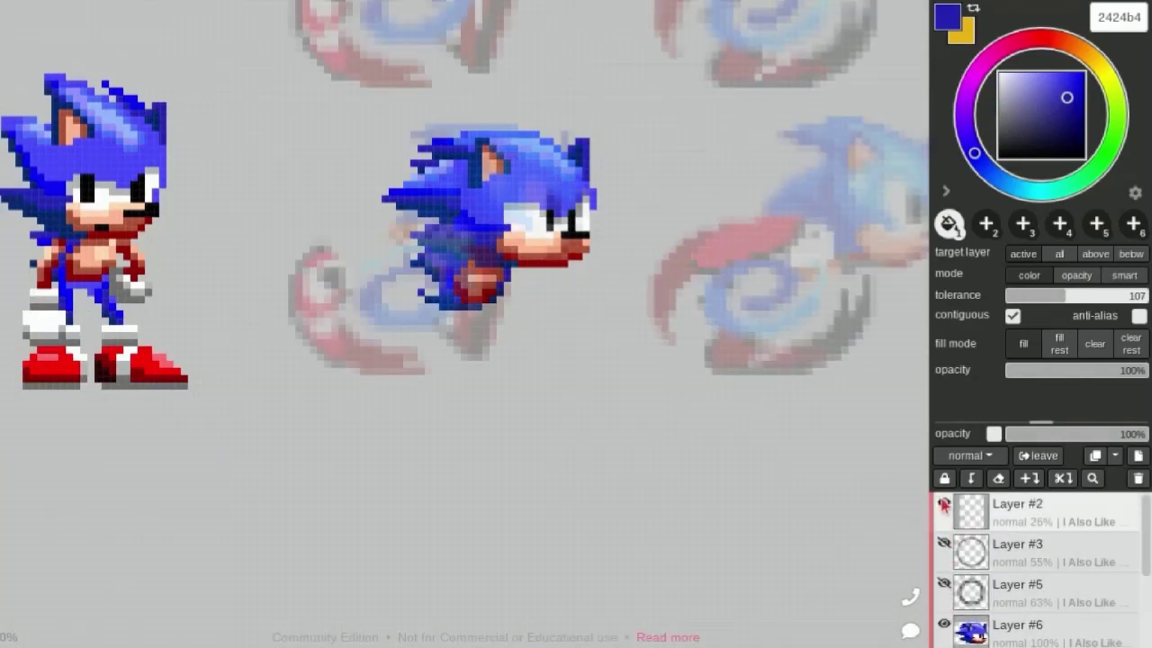
pyautogui.scroll(-3, 963, 572)
pyautogui.scroll(1, 1017, 553)
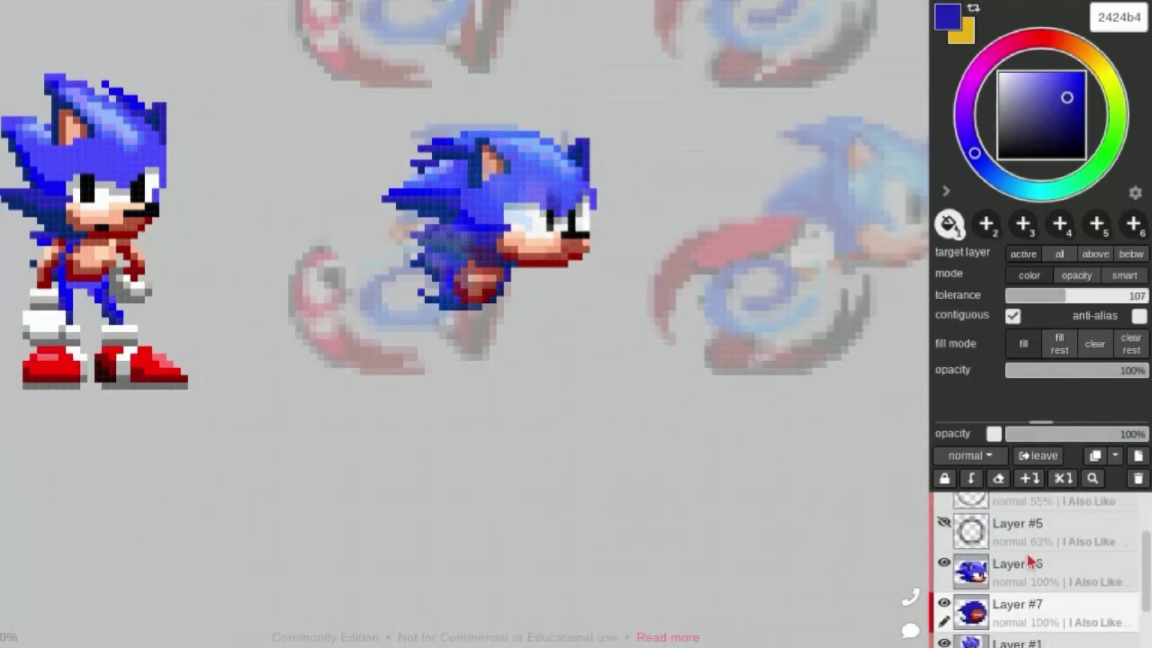
pyautogui.scroll(1, 1023, 546)
pyautogui.scroll(-1, 1023, 546)
pyautogui.scroll(-1, 471, 338)
pyautogui.scroll(1, 471, 339)
pyautogui.scroll(2, 1006, 532)
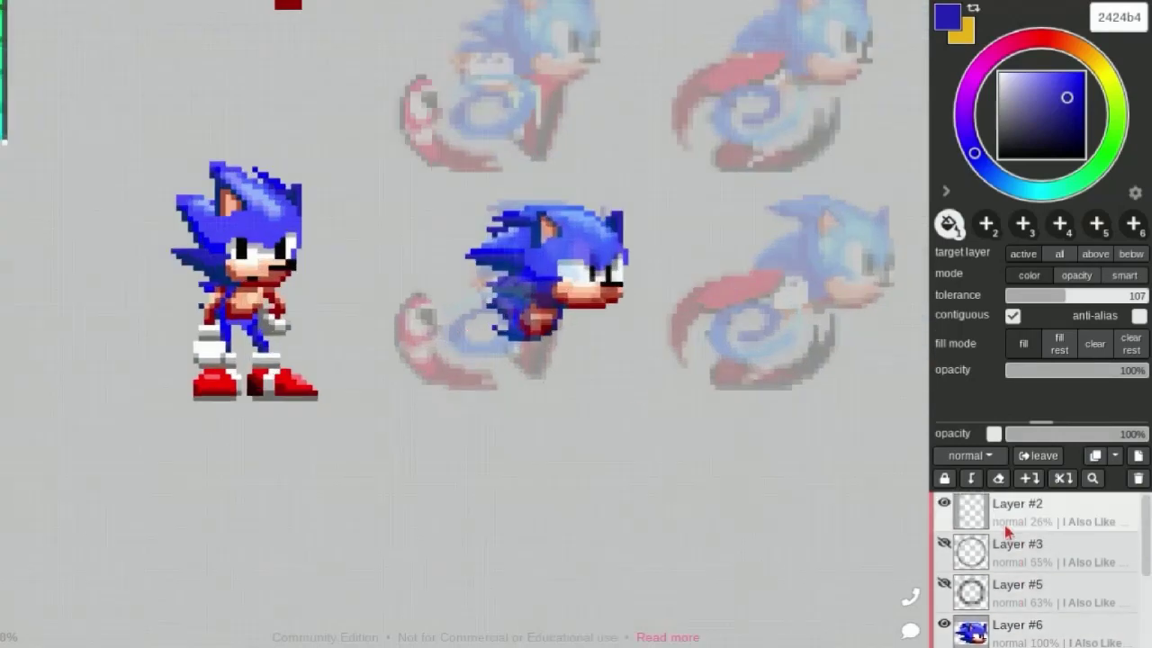
pyautogui.click(943, 505)
pyautogui.scroll(-2, 1089, 570)
# Add a new empty Layer #8 above the Sonic head layer
pyautogui.scroll(2, 1090, 570)
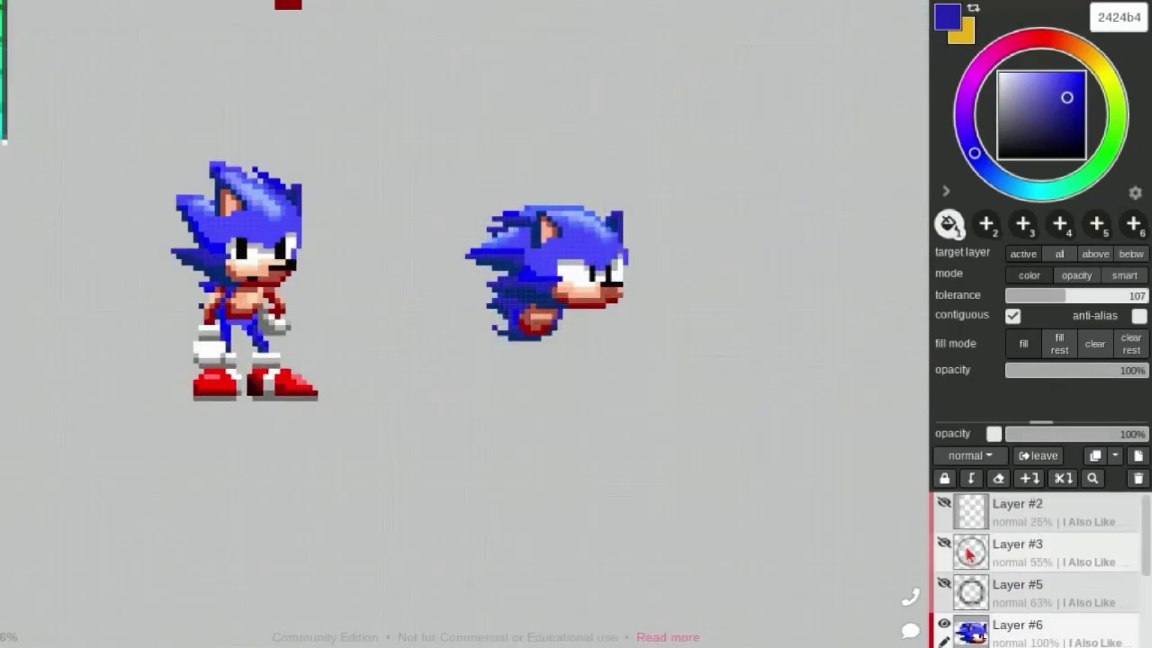
pyautogui.click(981, 522)
pyautogui.scroll(-3, 979, 565)
pyautogui.click(1026, 522)
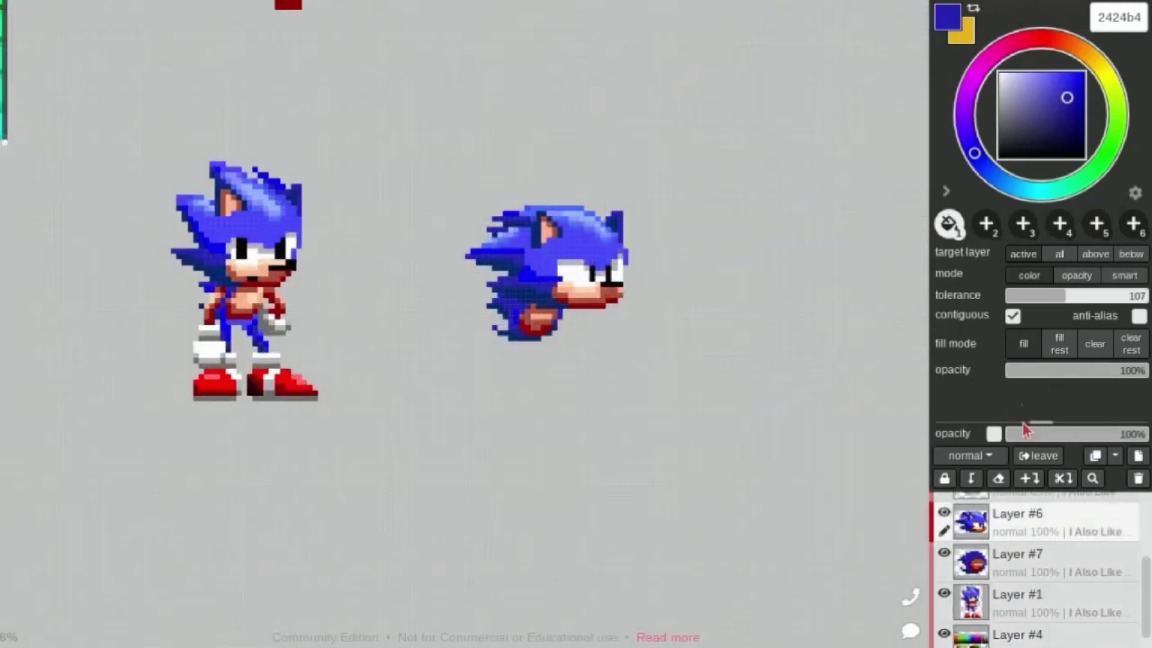
pyautogui.click(1138, 457)
pyautogui.scroll(1, 880, 93)
# Sample the shoe's red as brush colour and try a red test line, then undo it
pyautogui.scroll(2, 247, 428)
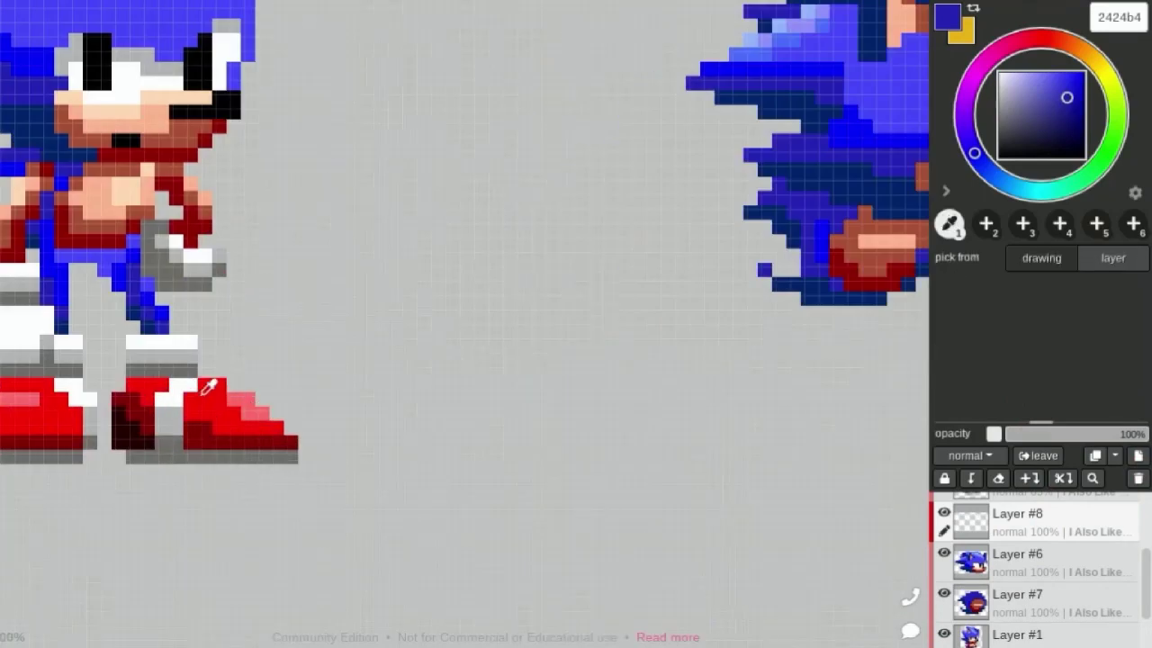
pyautogui.keyDown('alt'); pyautogui.click(225, 410); pyautogui.keyUp('alt')
pyautogui.press('b')
pyautogui.scroll(-2, 207, 387)
pyautogui.scroll(1, 585, 293)
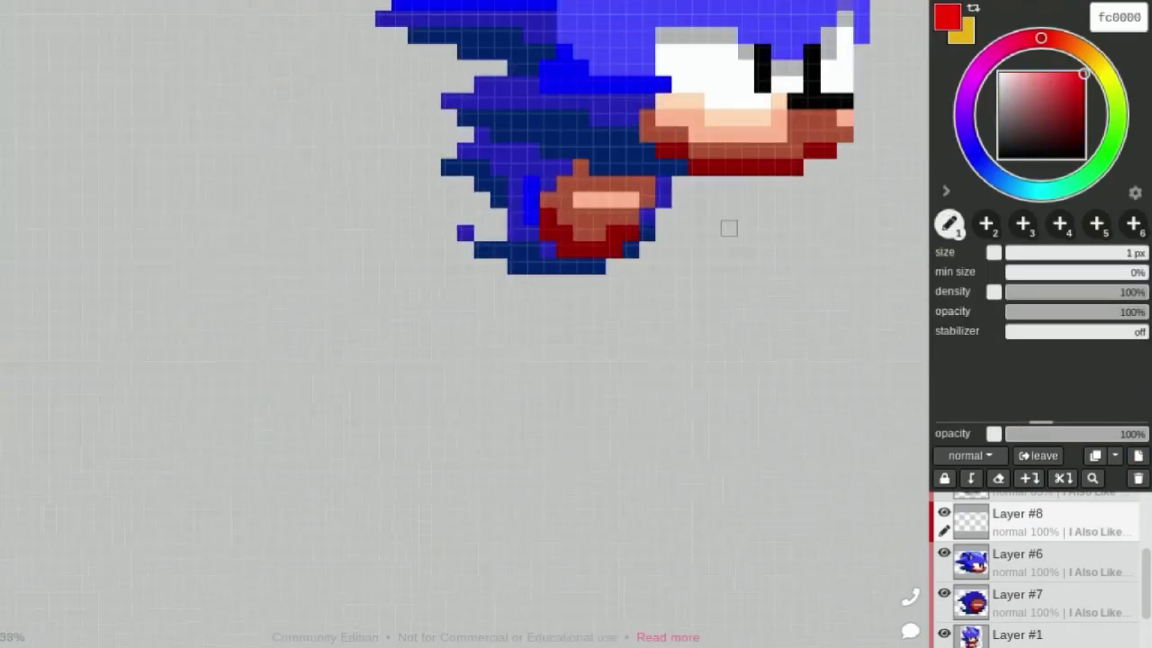
pyautogui.moveTo(680, 198); pyautogui.dragTo(612, 365)
pyautogui.hotkey('ctrl', 'z')
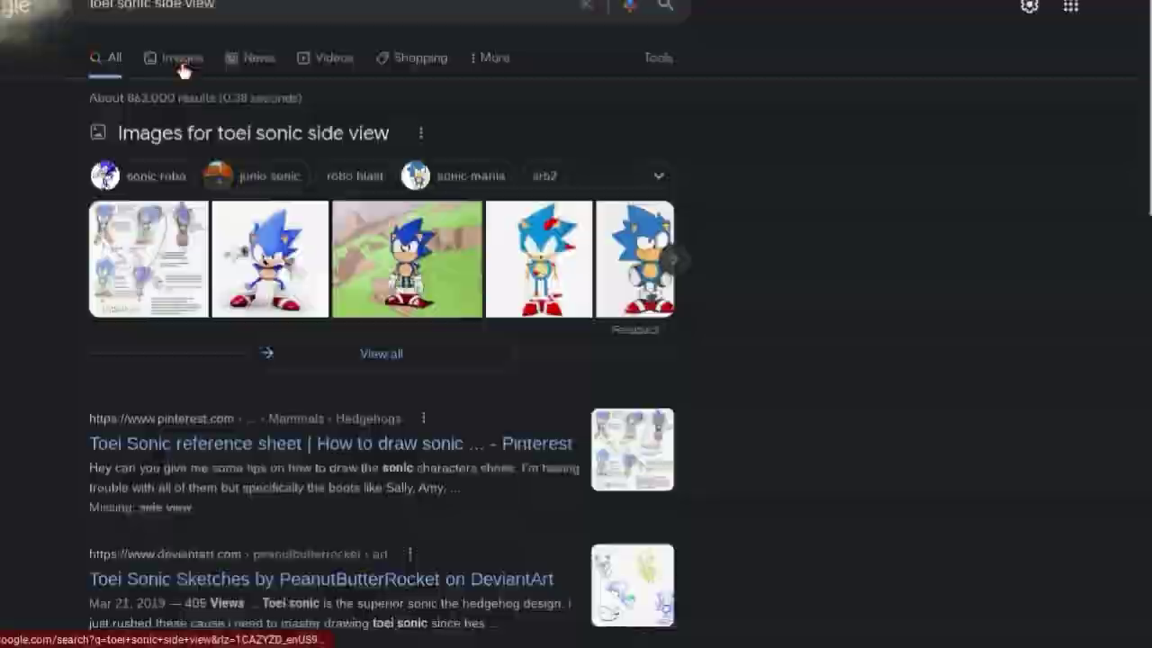
# Show image results and open the Toei Sonic reference sheet preview
pyautogui.click(175, 57)
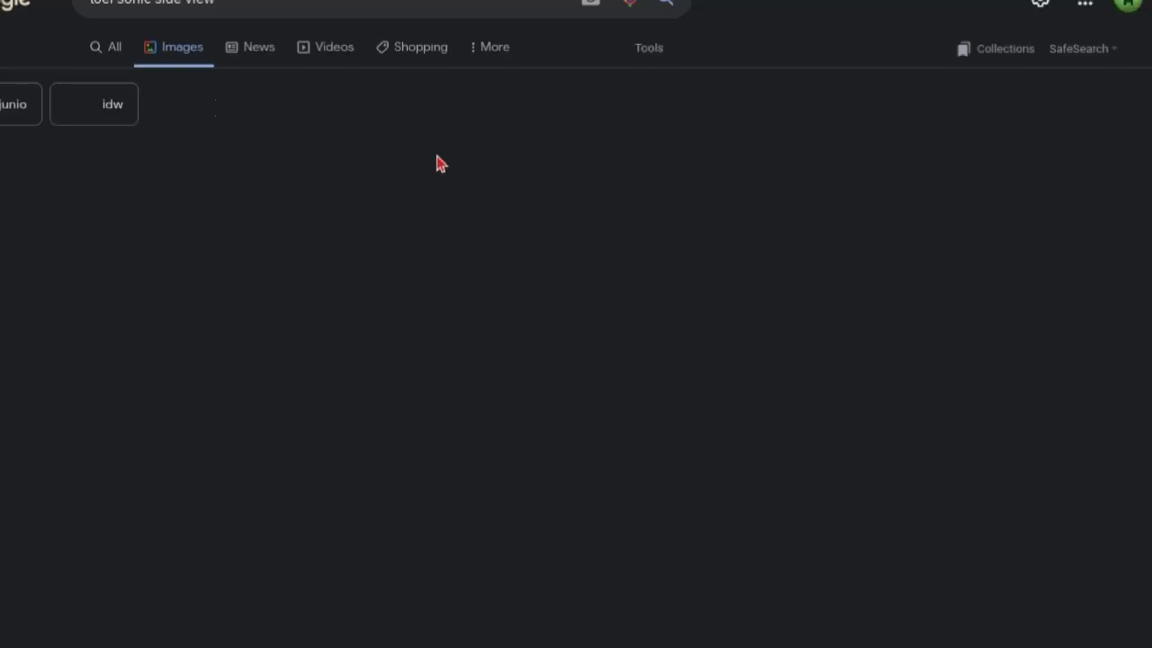
pyautogui.click(54, 225)
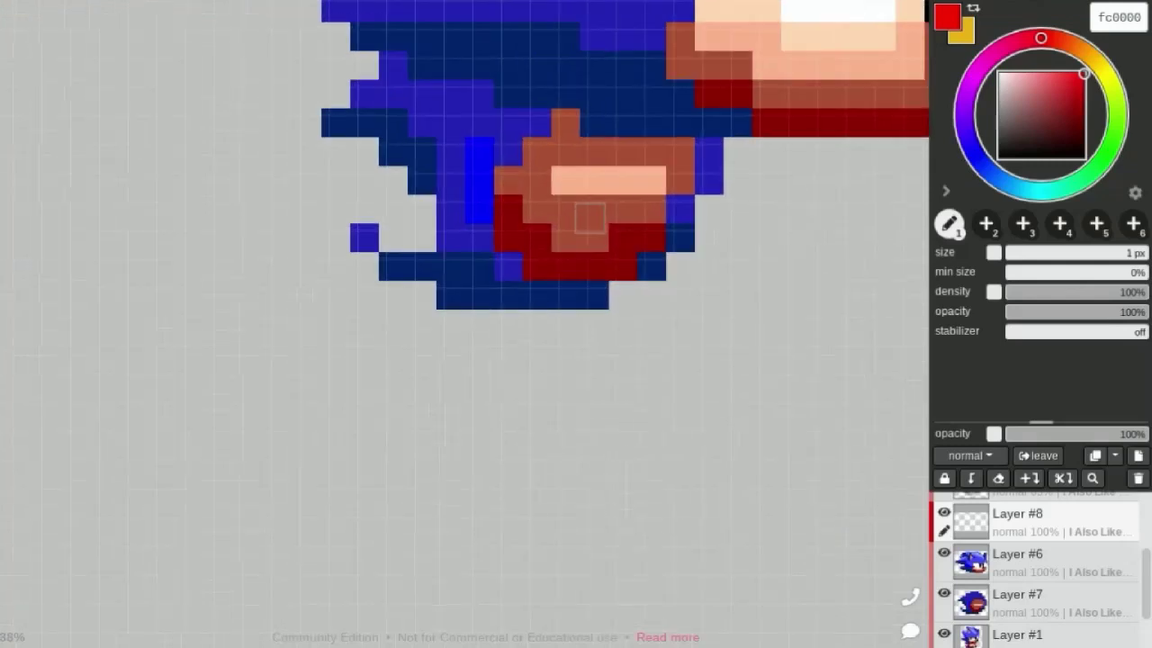
# Paint a test row of red pixels below the mouth, then undo all red strokes
pyautogui.scroll(-1, 486, 326)
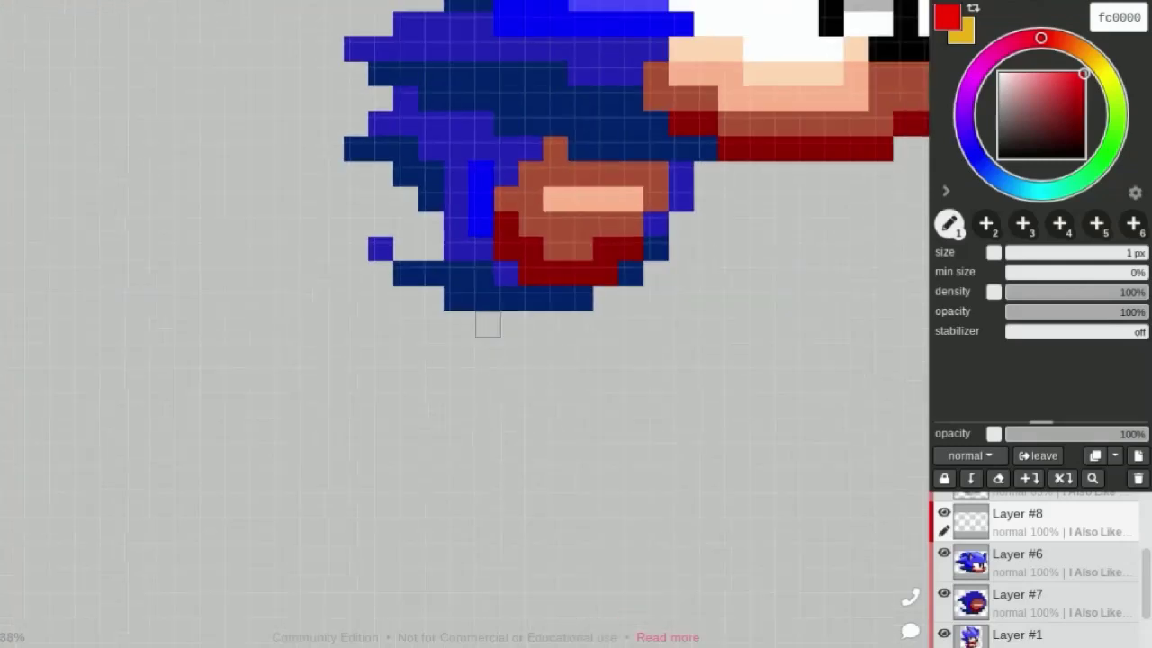
pyautogui.scroll(-1, 642, 288)
pyautogui.moveTo(735, 249)
pyautogui.mouseDown()
pyautogui.moveTo(688, 248)
pyautogui.moveTo(720, 227)
pyautogui.moveTo(616, 251)
pyautogui.moveTo(621, 230)
pyautogui.moveTo(747, 238)
pyautogui.moveTo(810, 396)
pyautogui.moveTo(648, 443)
pyautogui.mouseUp()
pyautogui.hotkey('ctrl', 'z')
pyautogui.hotkey('ctrl', 'z')
pyautogui.hotkey('ctrl', 'z')
pyautogui.hotkey('ctrl', 'z')
pyautogui.hotkey('ctrl', 'z')
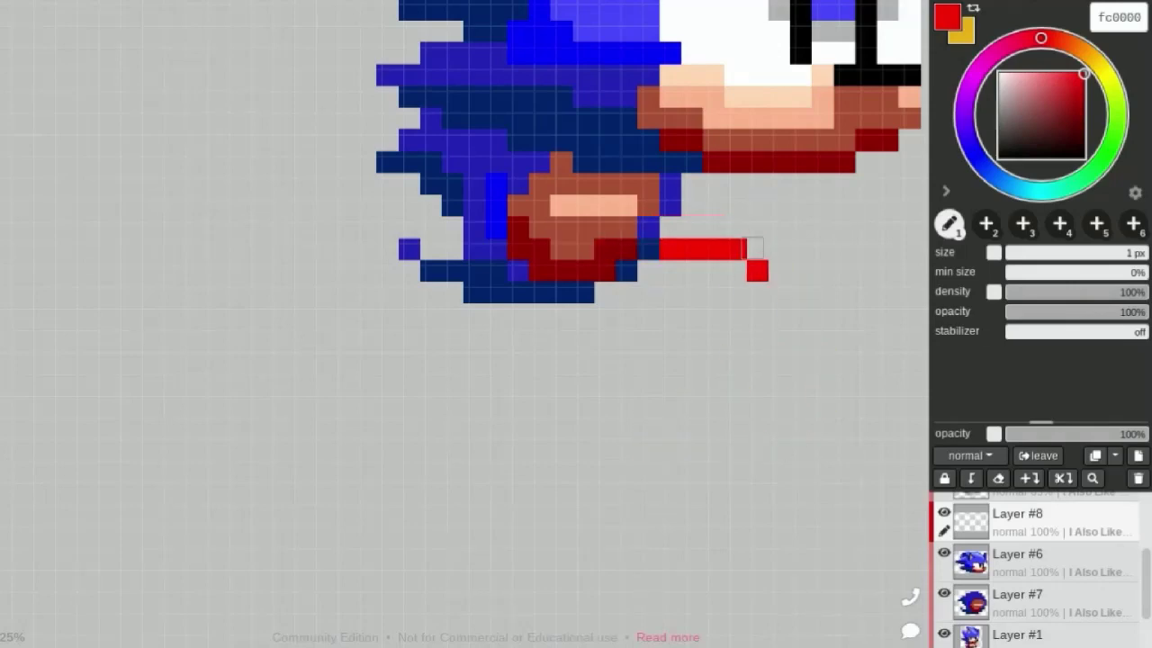
pyautogui.hotkey('ctrl', 'z')
pyautogui.hotkey('ctrl', 'z')
# Show reference sketch Layer #2 at 61% opacity, then return to drawing Layer #8
pyautogui.click(943, 502)
pyautogui.scroll(-3, 1032, 545)
pyautogui.scroll(2, 1032, 546)
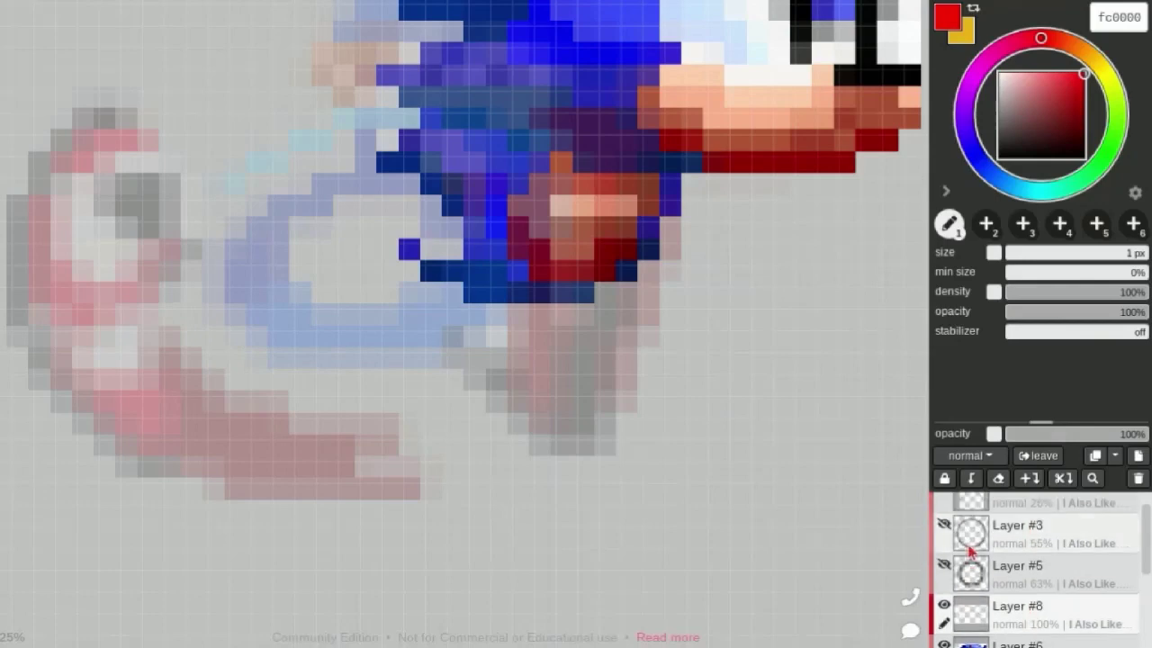
pyautogui.scroll(2, 1032, 545)
pyautogui.click(1026, 509)
pyautogui.moveTo(1079, 433); pyautogui.dragTo(1091, 433)
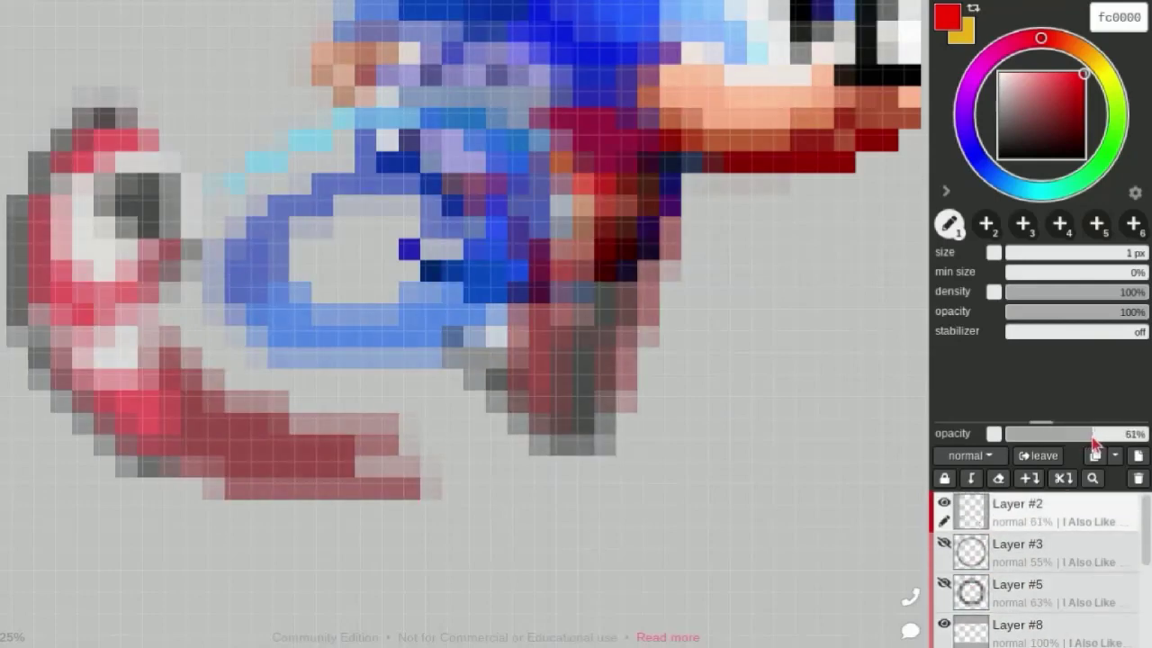
pyautogui.scroll(-1, 711, 215)
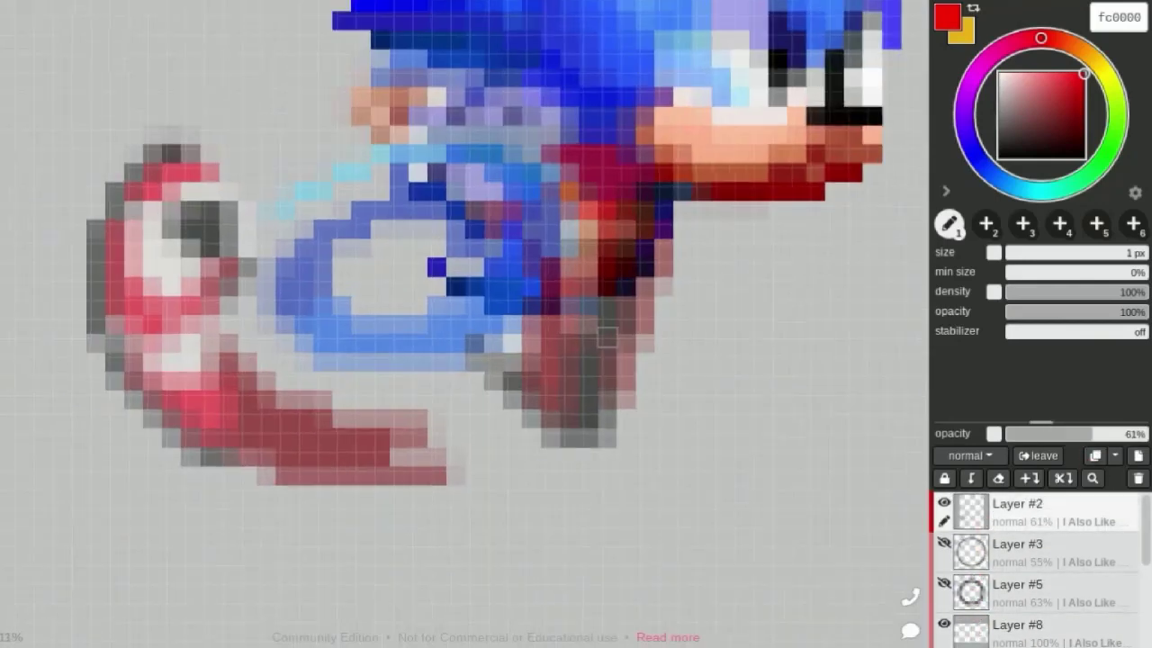
pyautogui.scroll(1, 712, 215)
pyautogui.moveTo(758, 142); pyautogui.dragTo(844, 229)
pyautogui.click(1096, 458)
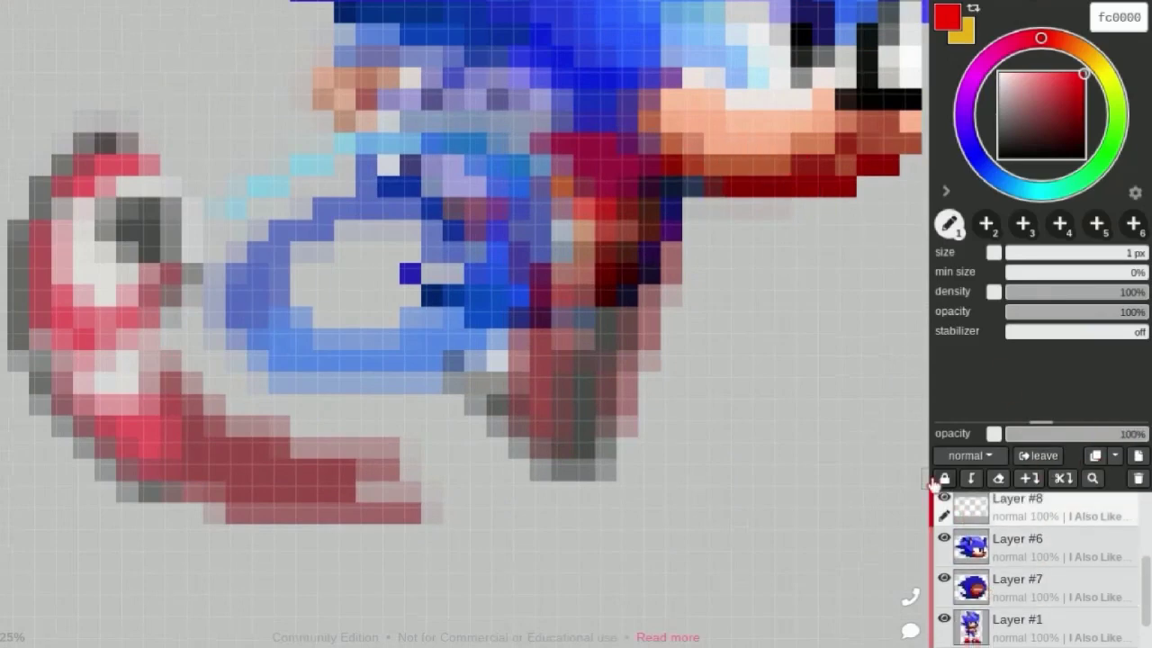
# Outline and fill a solid red fc0000 shoe shape below the face, nudging it into place
pyautogui.moveTo(720, 144)
pyautogui.mouseDown()
pyautogui.moveTo(801, 198)
pyautogui.moveTo(835, 252)
pyautogui.mouseUp()
pyautogui.hotkey('ctrl', 'z')
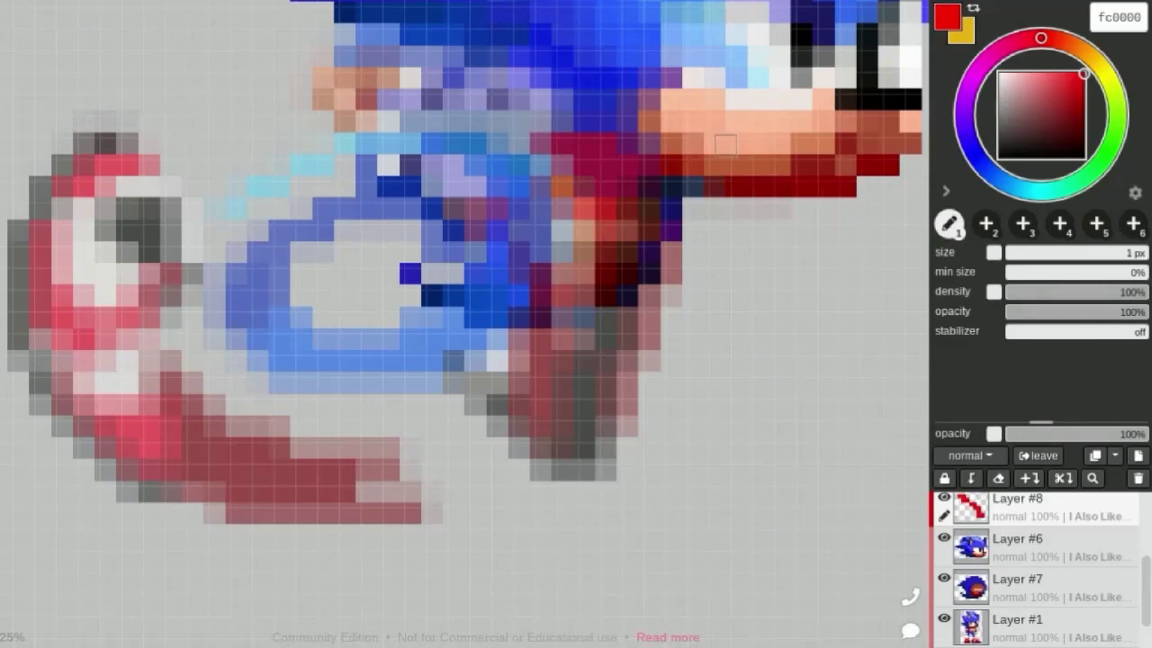
pyautogui.moveTo(800, 207)
pyautogui.mouseDown()
pyautogui.moveTo(822, 232)
pyautogui.moveTo(826, 434)
pyautogui.moveTo(714, 502)
pyautogui.moveTo(675, 432)
pyautogui.moveTo(747, 243)
pyautogui.moveTo(693, 144)
pyautogui.mouseUp()
pyautogui.hotkey('ctrl', 'z')
pyautogui.hotkey('ctrl', 'z')
pyautogui.hotkey('ctrl', 'z')
pyautogui.moveTo(806, 209)
pyautogui.mouseDown()
pyautogui.moveTo(690, 390)
pyautogui.moveTo(837, 414)
pyautogui.moveTo(815, 217)
pyautogui.moveTo(715, 423)
pyautogui.moveTo(732, 452)
pyautogui.moveTo(738, 421)
pyautogui.moveTo(672, 442)
pyautogui.mouseUp()
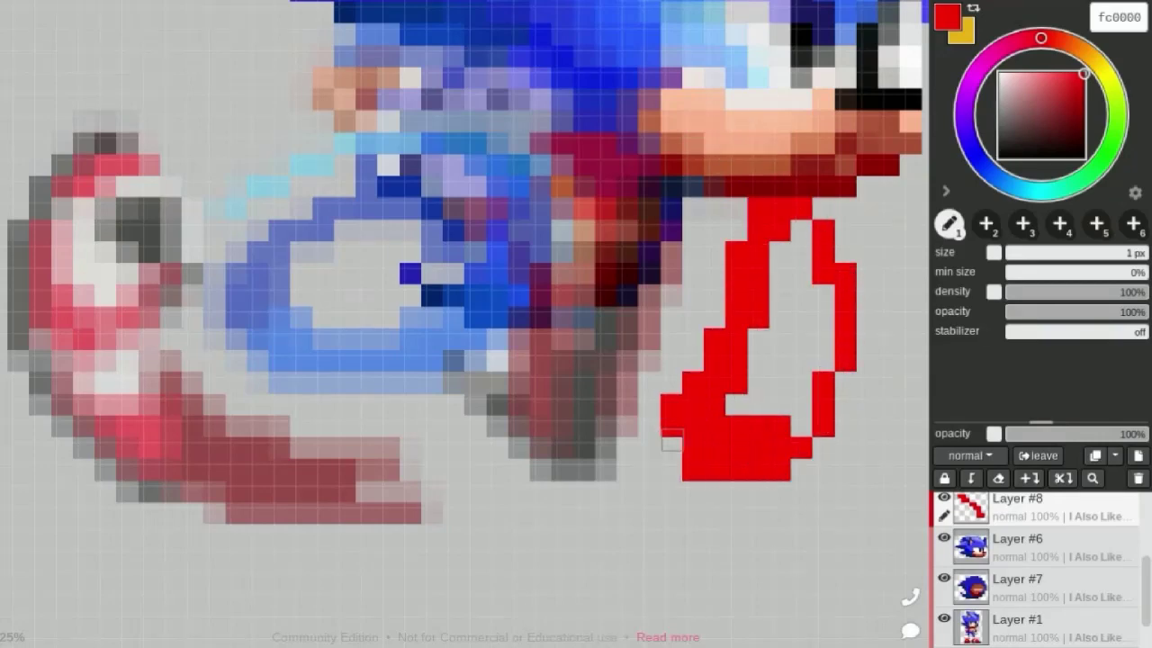
pyautogui.moveTo(758, 458)
pyautogui.mouseDown()
pyautogui.moveTo(808, 261)
pyautogui.moveTo(762, 329)
pyautogui.moveTo(783, 384)
pyautogui.moveTo(833, 342)
pyautogui.moveTo(797, 373)
pyautogui.moveTo(807, 416)
pyautogui.mouseUp()
pyautogui.press('v')
pyautogui.press('b')
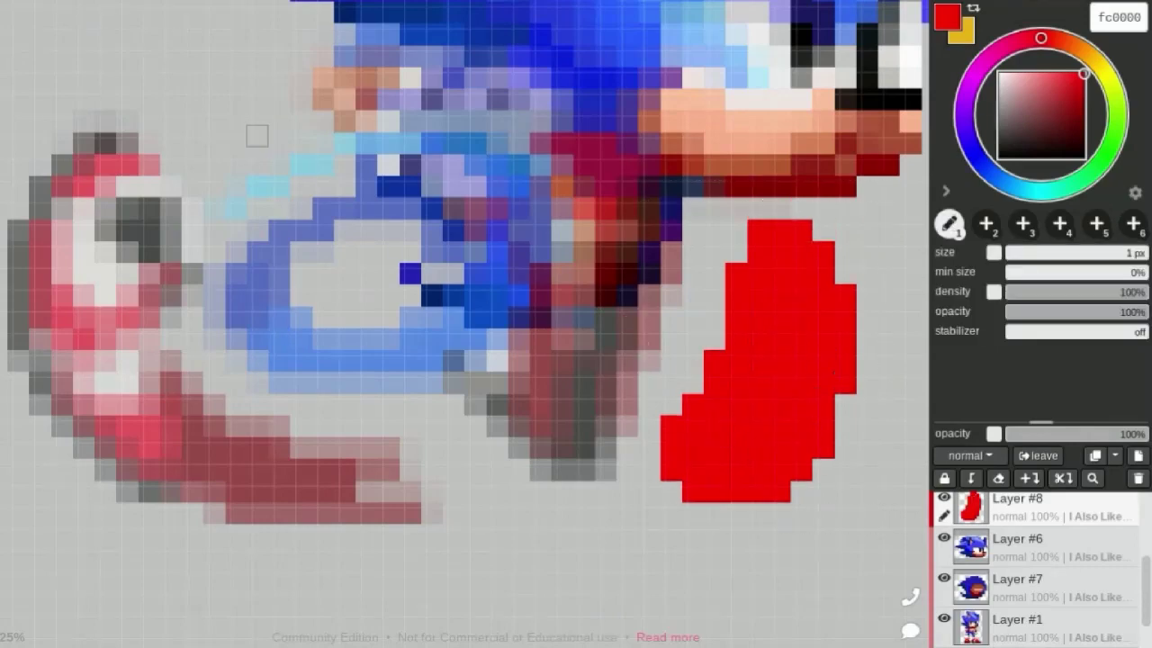
# Draw a curved red stroke for the left shoe along Sonic's side
pyautogui.moveTo(214, 124)
pyautogui.mouseDown()
pyautogui.moveTo(126, 193)
pyautogui.moveTo(103, 242)
pyautogui.mouseUp()
pyautogui.hotkey('ctrl', 'z')
pyautogui.moveTo(306, 140)
pyautogui.mouseDown()
pyautogui.moveTo(180, 252)
pyautogui.moveTo(190, 409)
pyautogui.moveTo(259, 360)
pyautogui.moveTo(347, 158)
pyautogui.moveTo(193, 337)
pyautogui.moveTo(235, 320)
pyautogui.moveTo(270, 261)
pyautogui.moveTo(311, 229)
pyautogui.moveTo(334, 176)
pyautogui.moveTo(248, 254)
pyautogui.moveTo(277, 194)
pyautogui.mouseUp()
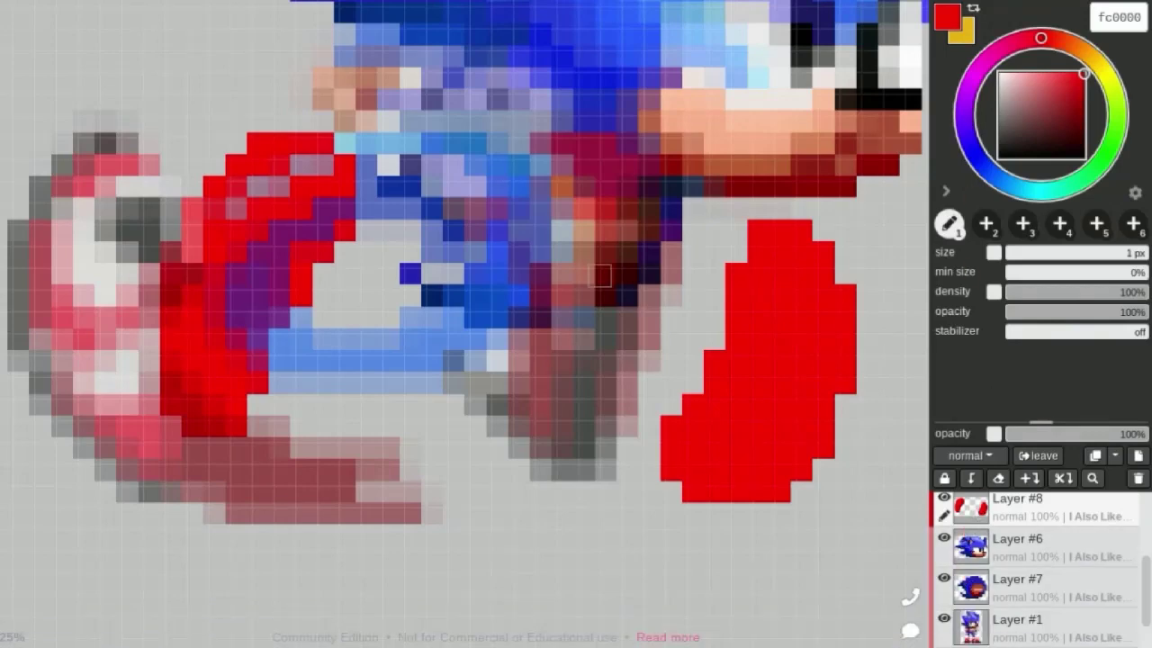
pyautogui.scroll(-5, 232, 333)
pyautogui.scroll(5, 229, 349)
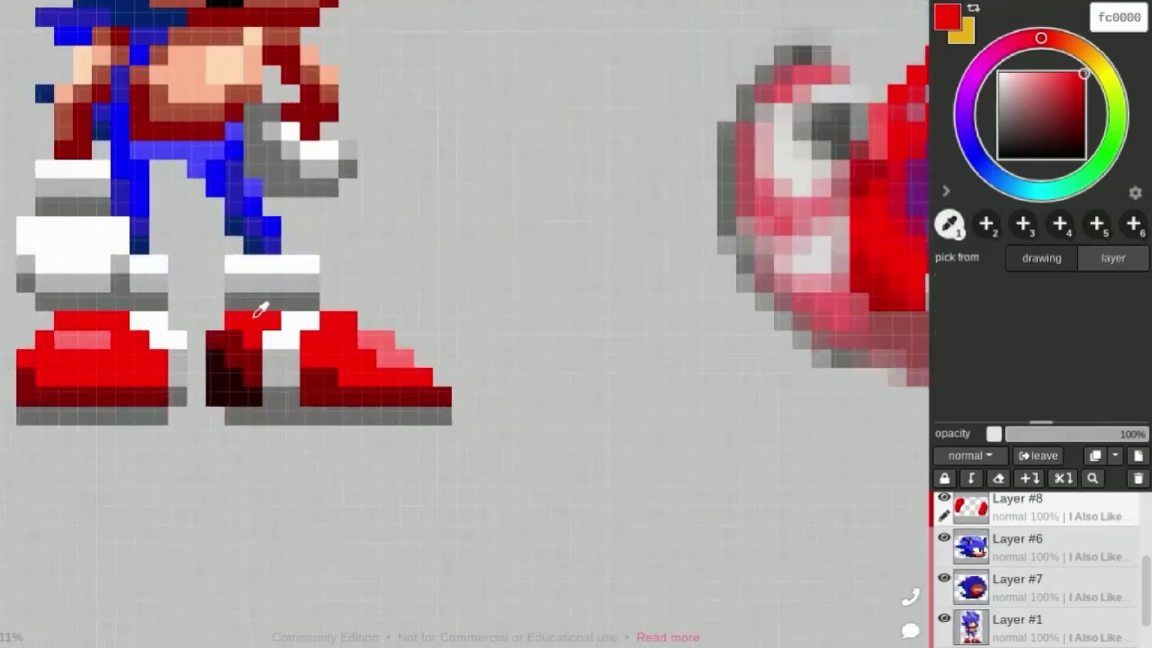
# Take white from the shoe and paint white cuff pixels onto the red shoes
pyautogui.keyDown('alt'); pyautogui.click(296, 316); pyautogui.keyUp('alt')
pyautogui.scroll(-3, 181, 255)
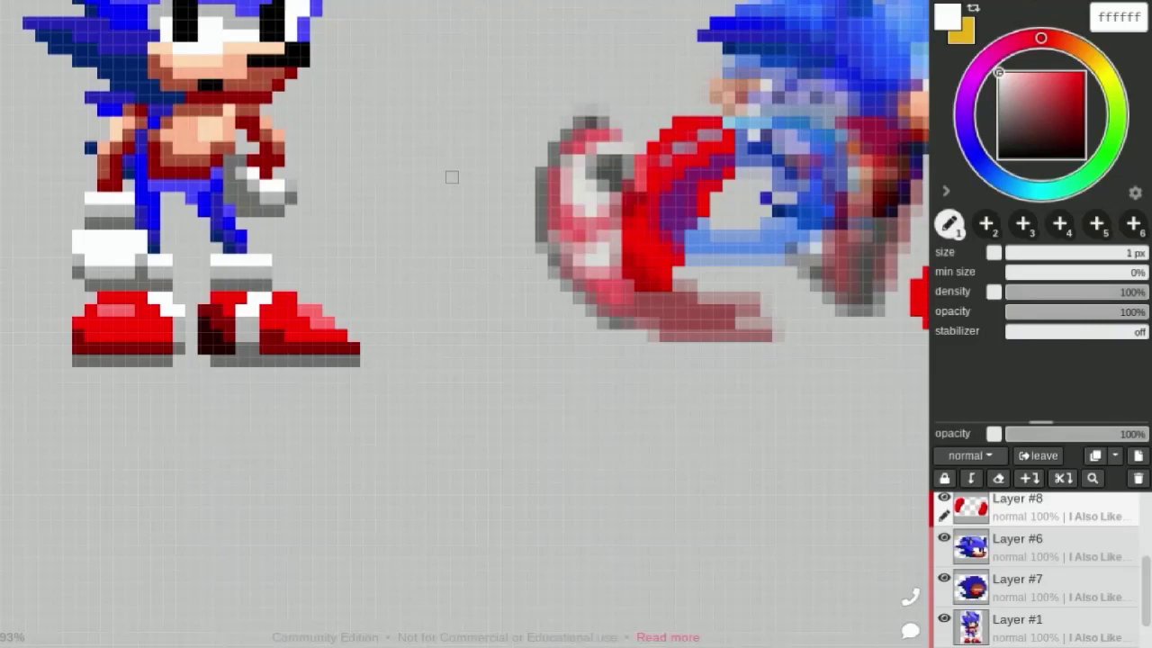
pyautogui.scroll(3, 519, 167)
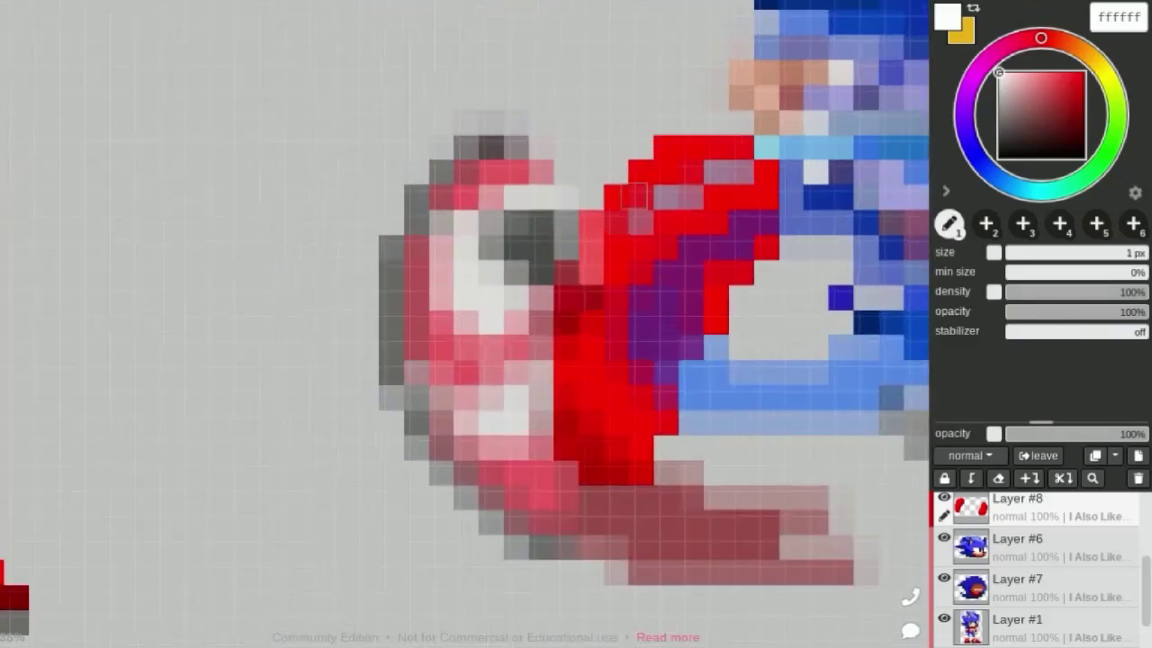
pyautogui.scroll(-3, 419, 264)
pyautogui.scroll(3, 419, 264)
pyautogui.moveTo(686, 270)
pyautogui.mouseDown()
pyautogui.moveTo(685, 295)
pyautogui.moveTo(660, 324)
pyautogui.mouseUp()
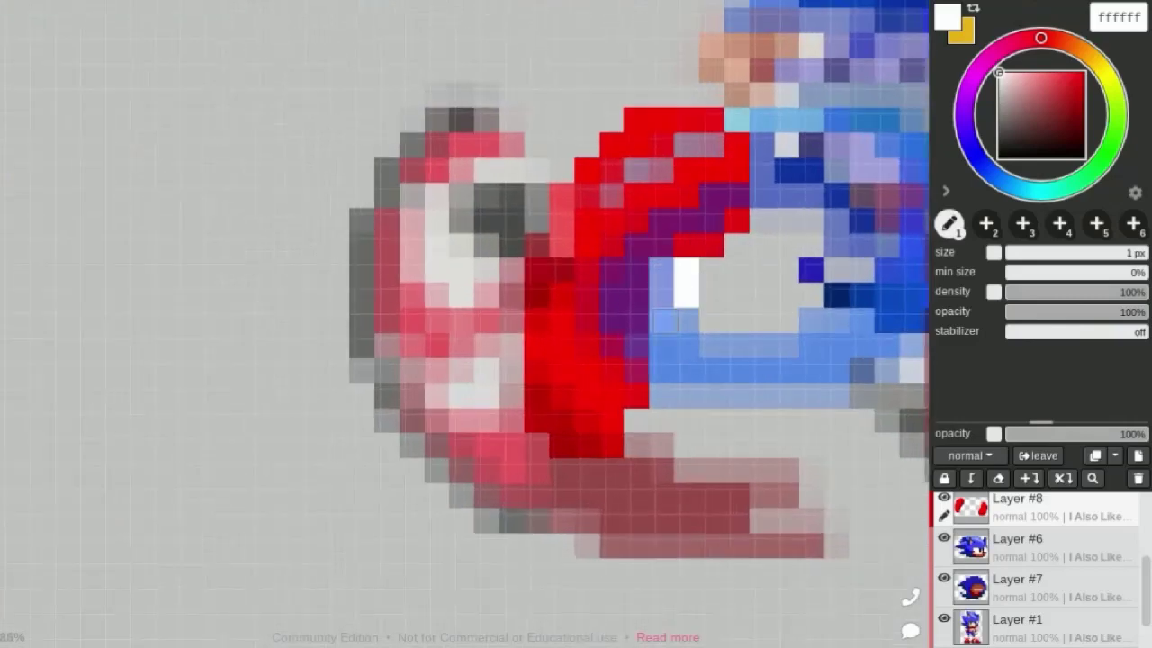
pyautogui.moveTo(561, 216)
pyautogui.mouseDown()
pyautogui.moveTo(551, 270)
pyautogui.moveTo(587, 290)
pyautogui.moveTo(615, 270)
pyautogui.moveTo(639, 324)
pyautogui.moveTo(609, 261)
pyautogui.mouseUp()
# Hide the reference sketch and paint white along the right shoe's left edge
pyautogui.scroll(3, 1035, 558)
pyautogui.click(944, 502)
pyautogui.scroll(-3, 504, 267)
pyautogui.scroll(2, 814, 325)
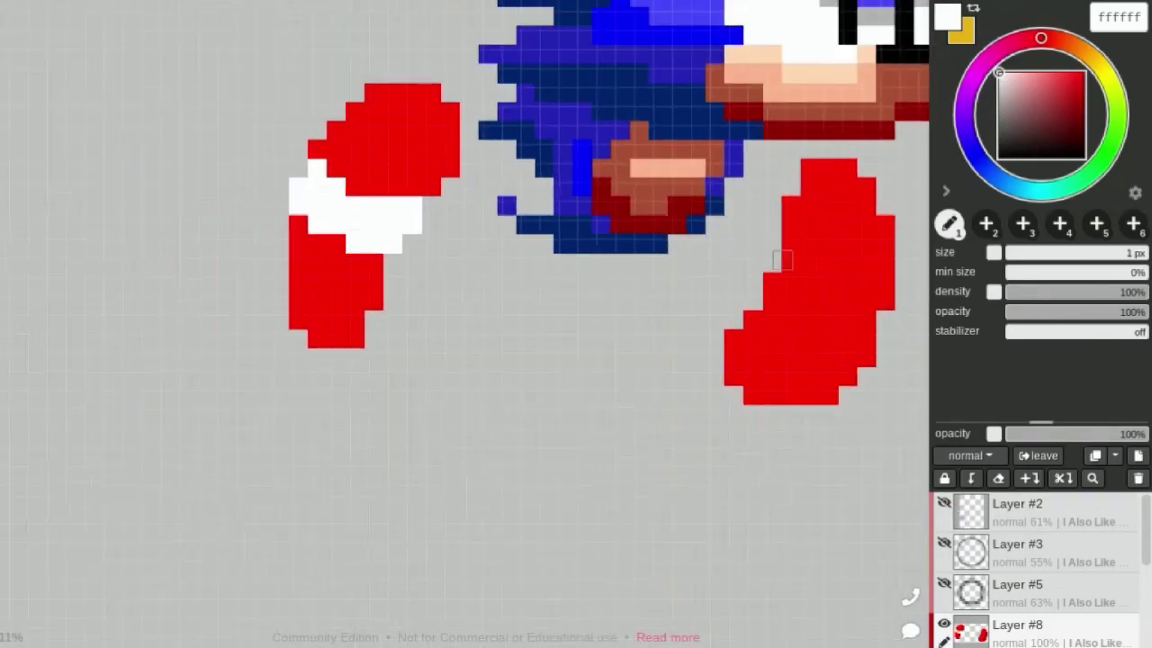
pyautogui.scroll(2, 792, 296)
pyautogui.moveTo(754, 270); pyautogui.dragTo(697, 357)
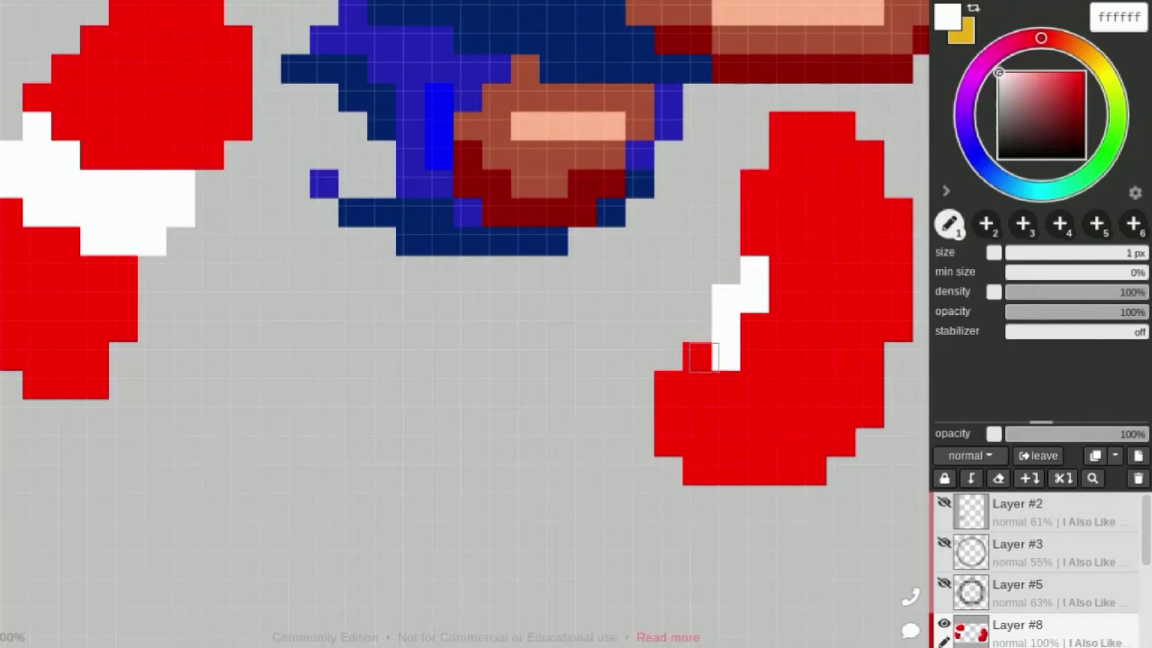
pyautogui.scroll(-2, 716, 291)
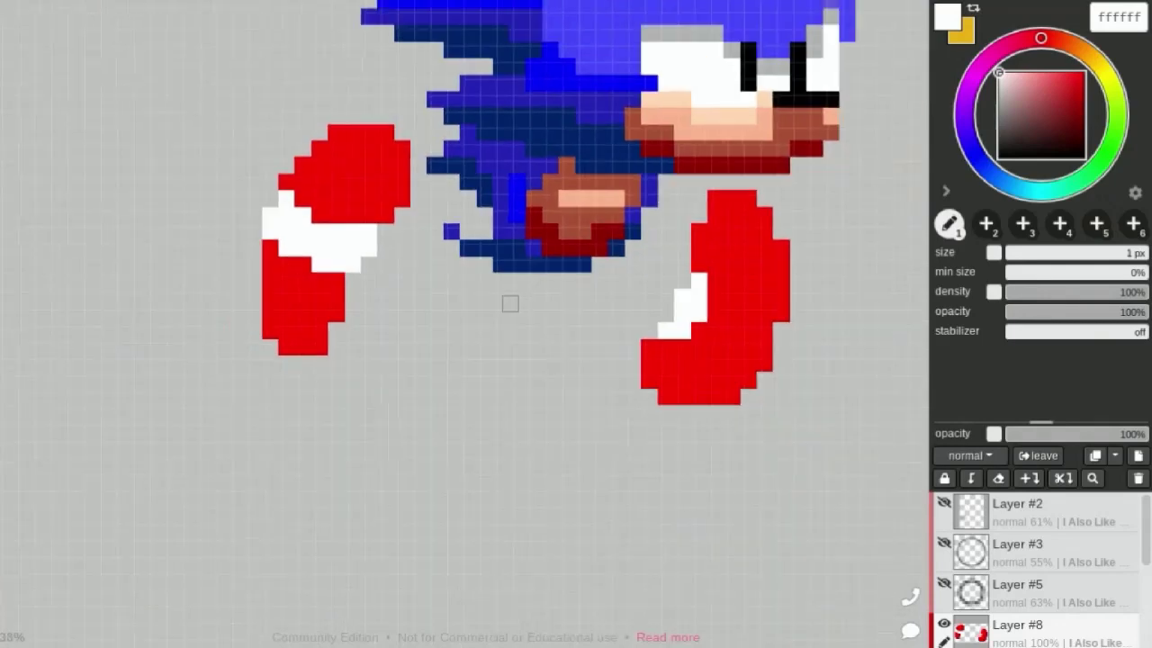
pyautogui.scroll(-2, 509, 304)
pyautogui.scroll(5, 108, 390)
# Sample grey 6c6c6c from the standing Sonic's shoe and outline the rear shoe's top and left edges
pyautogui.press('alt')
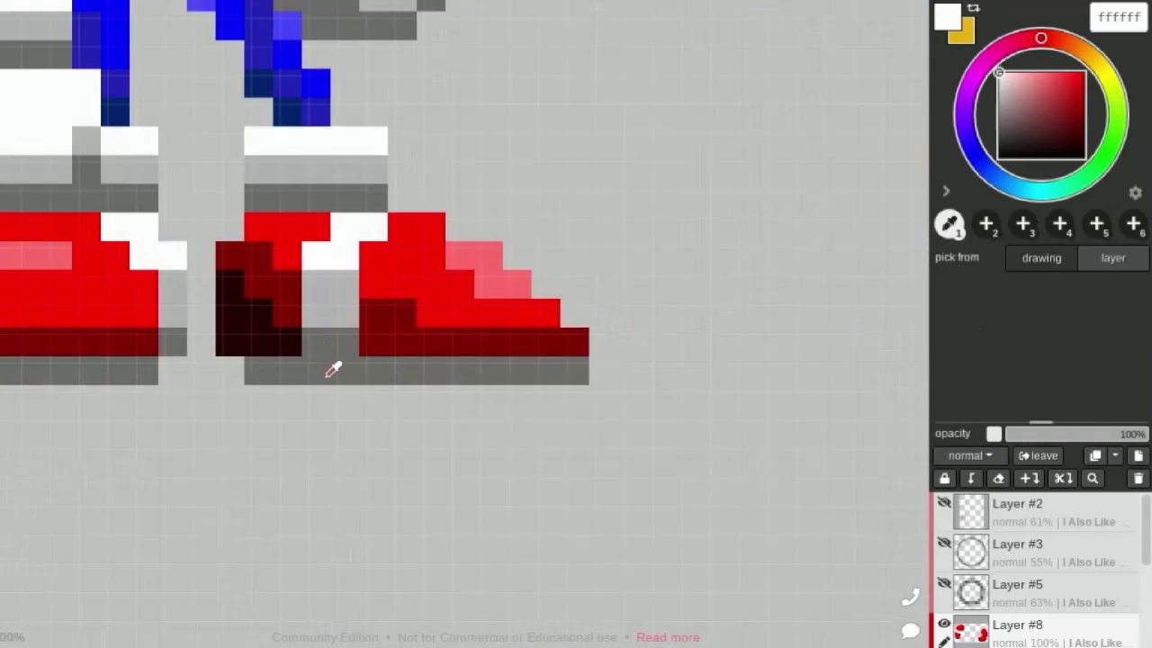
pyautogui.click(333, 369)
pyautogui.scroll(-2, 333, 369)
pyautogui.scroll(3, 421, 226)
pyautogui.scroll(-1, 486, 53)
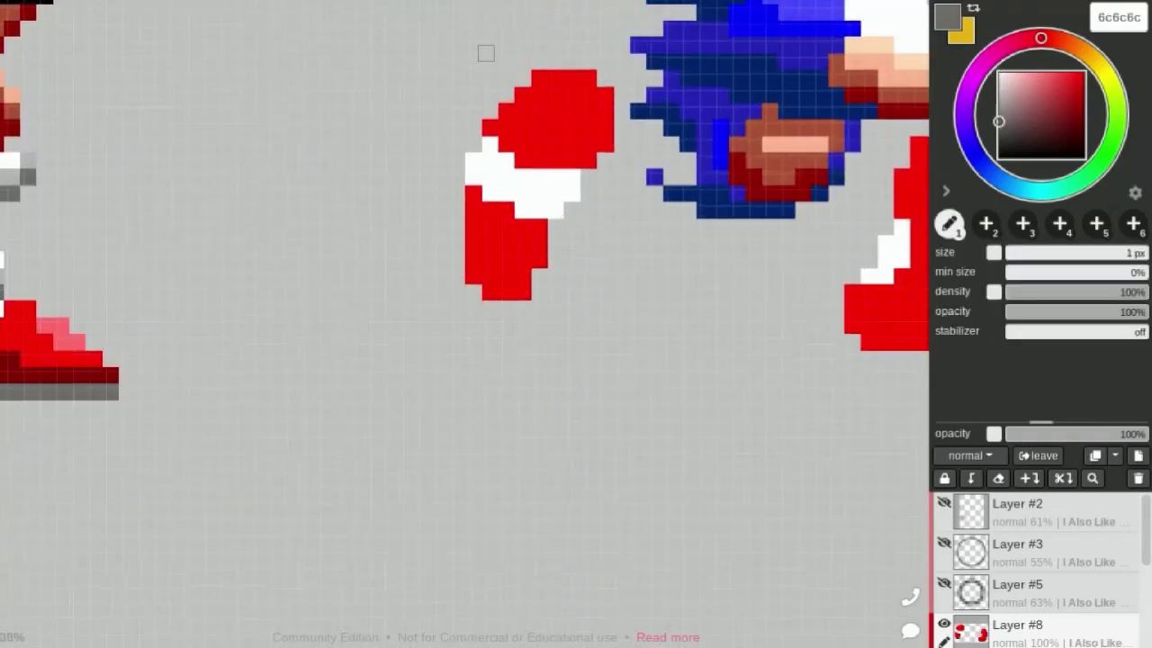
pyautogui.scroll(1, 486, 53)
pyautogui.click(492, 182)
pyautogui.click(521, 154)
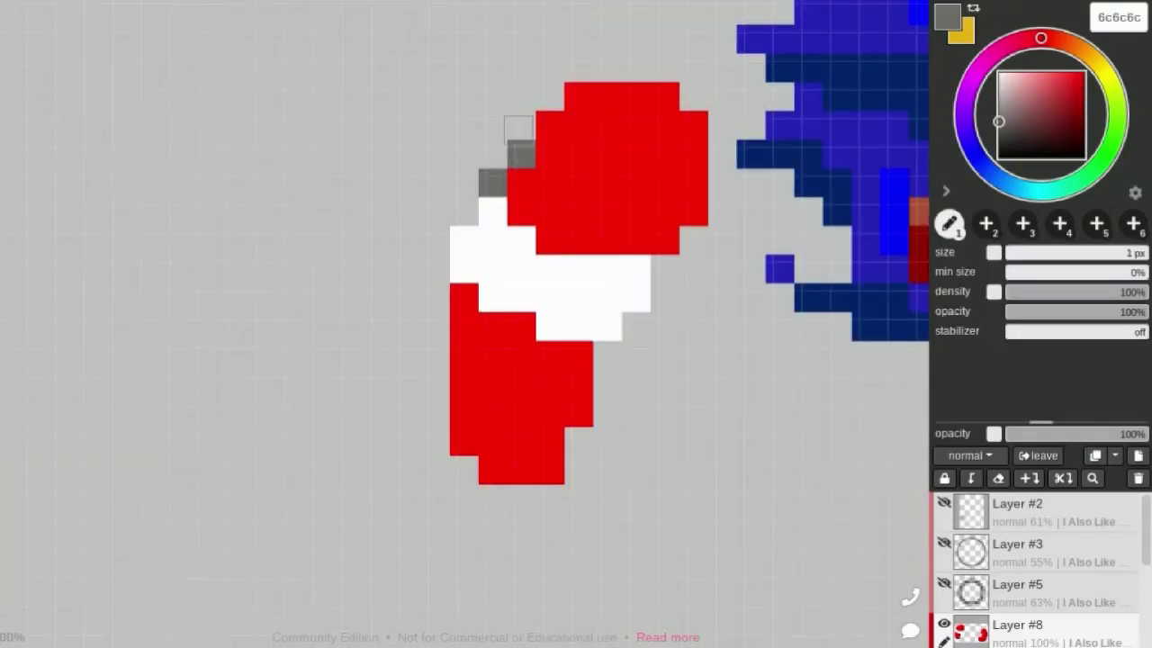
pyautogui.moveTo(566, 127); pyautogui.dragTo(608, 96)
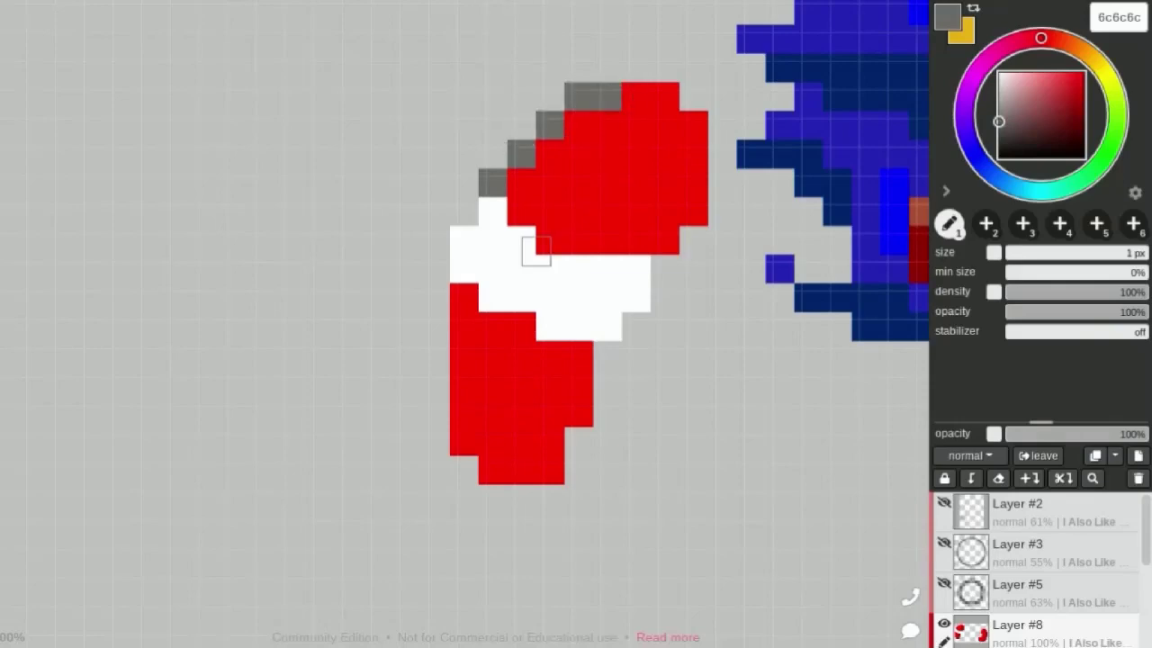
pyautogui.moveTo(464, 297)
pyautogui.mouseDown()
pyautogui.moveTo(465, 387)
pyautogui.moveTo(494, 469)
pyautogui.mouseUp()
# Paint grey strokes down the front shoe and its inner edge
pyautogui.scroll(-1, 306, 332)
pyautogui.scroll(1, 736, 342)
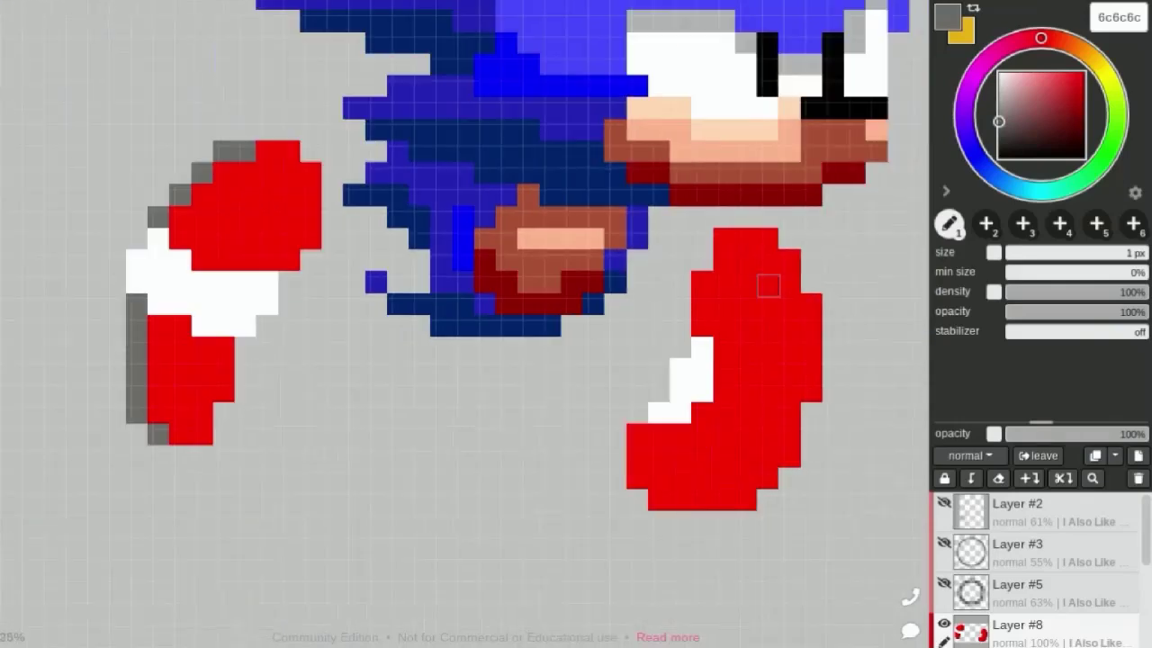
pyautogui.scroll(1, 766, 285)
pyautogui.moveTo(727, 213); pyautogui.dragTo(727, 329)
pyautogui.moveTo(704, 370)
pyautogui.mouseDown()
pyautogui.moveTo(684, 468)
pyautogui.moveTo(668, 470)
pyautogui.moveTo(745, 505)
pyautogui.moveTo(774, 486)
pyautogui.moveTo(745, 347)
pyautogui.moveTo(801, 414)
pyautogui.moveTo(775, 377)
pyautogui.moveTo(745, 216)
pyautogui.moveTo(783, 252)
pyautogui.mouseUp()
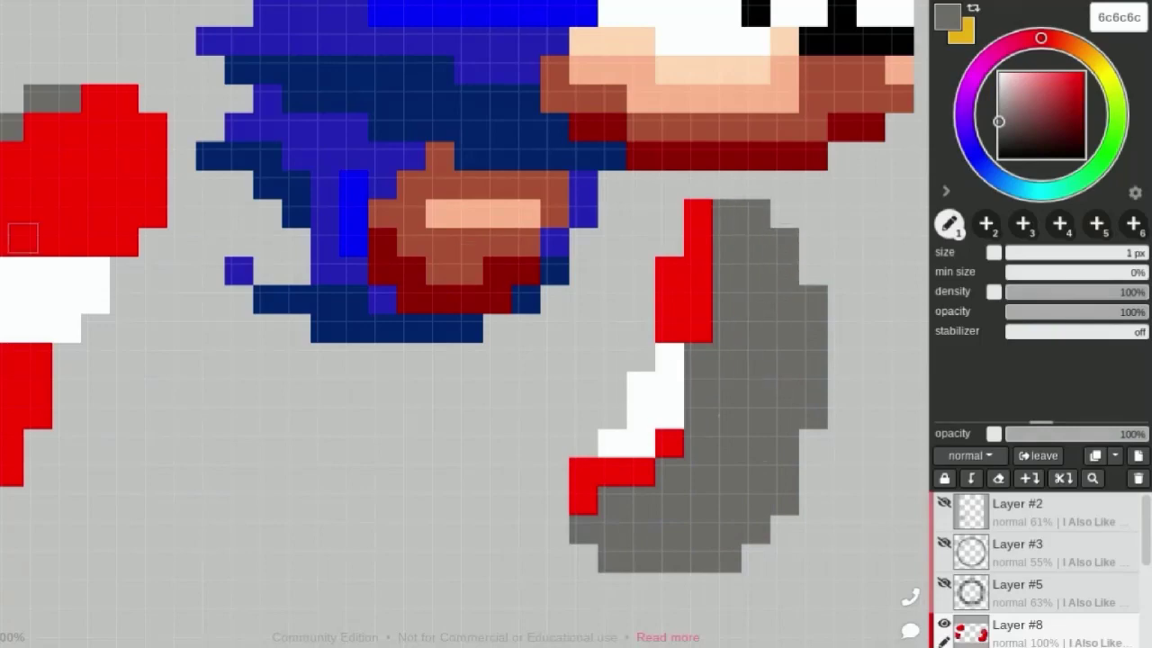
# Repaint the front shoe's left side, bottom and right in red fc0000
pyautogui.keyDown('alt'); pyautogui.click(675, 282); pyautogui.keyUp('alt')
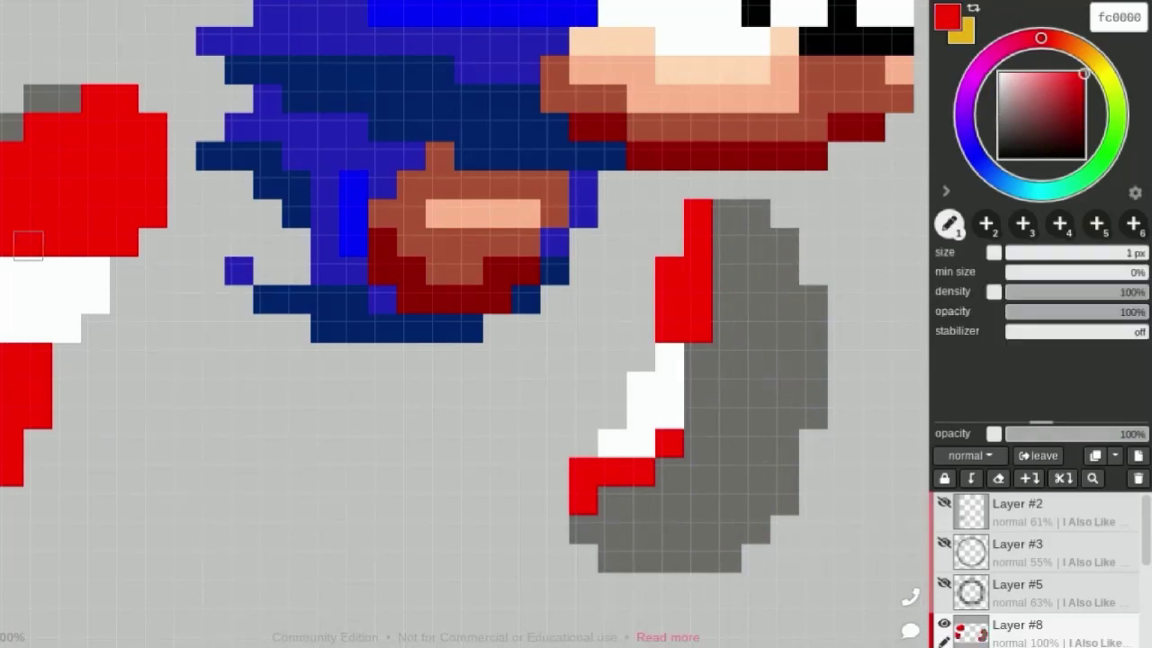
pyautogui.moveTo(724, 216); pyautogui.dragTo(665, 476)
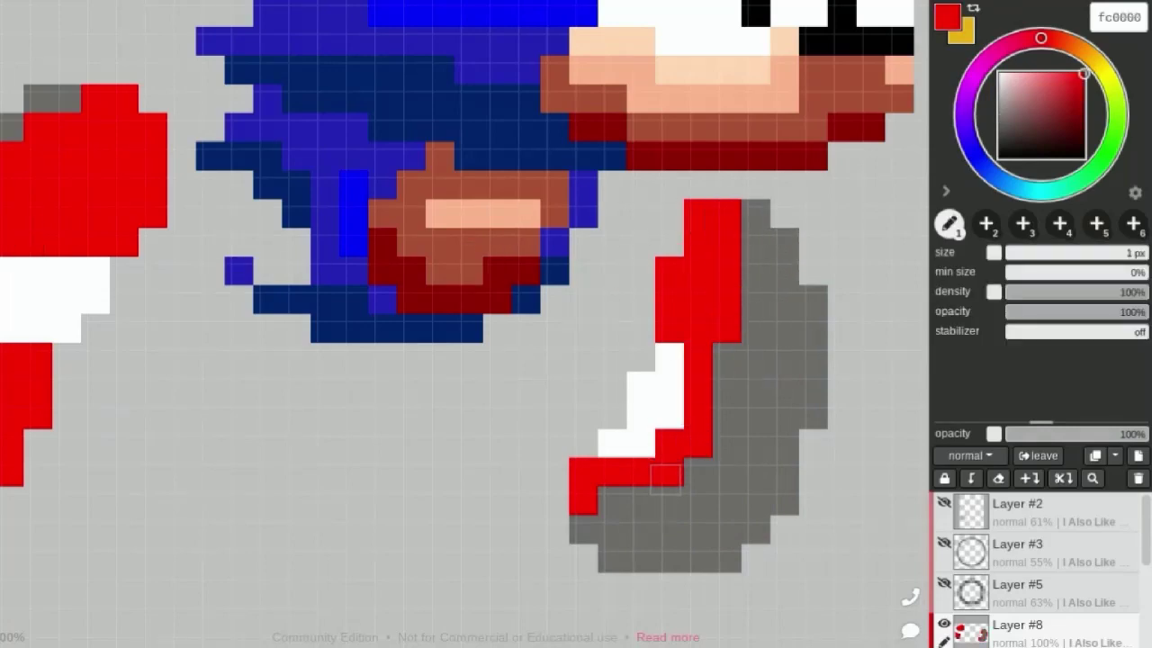
pyautogui.moveTo(585, 505)
pyautogui.mouseDown()
pyautogui.moveTo(666, 513)
pyautogui.moveTo(729, 463)
pyautogui.moveTo(753, 279)
pyautogui.moveTo(768, 364)
pyautogui.mouseUp()
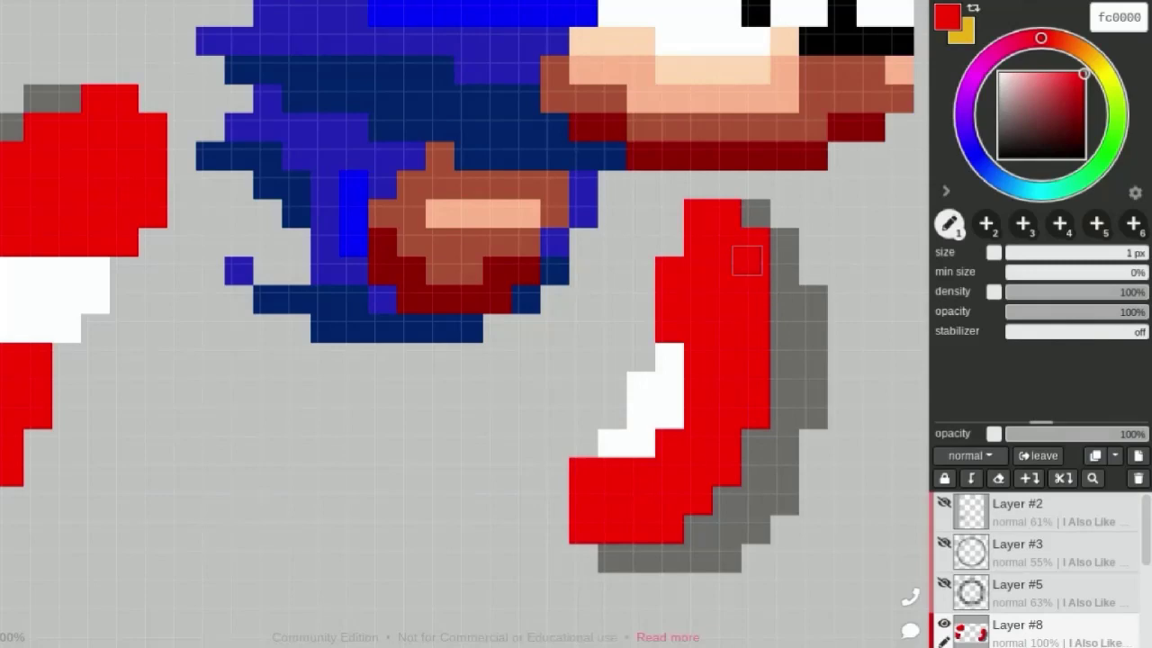
# Widen the front shoe's white band with white sampled from the cuff
pyautogui.scroll(-2, 684, 216)
pyautogui.keyDown('alt'); pyautogui.click(653, 315); pyautogui.keyUp('alt')
pyautogui.scroll(2, 675, 310)
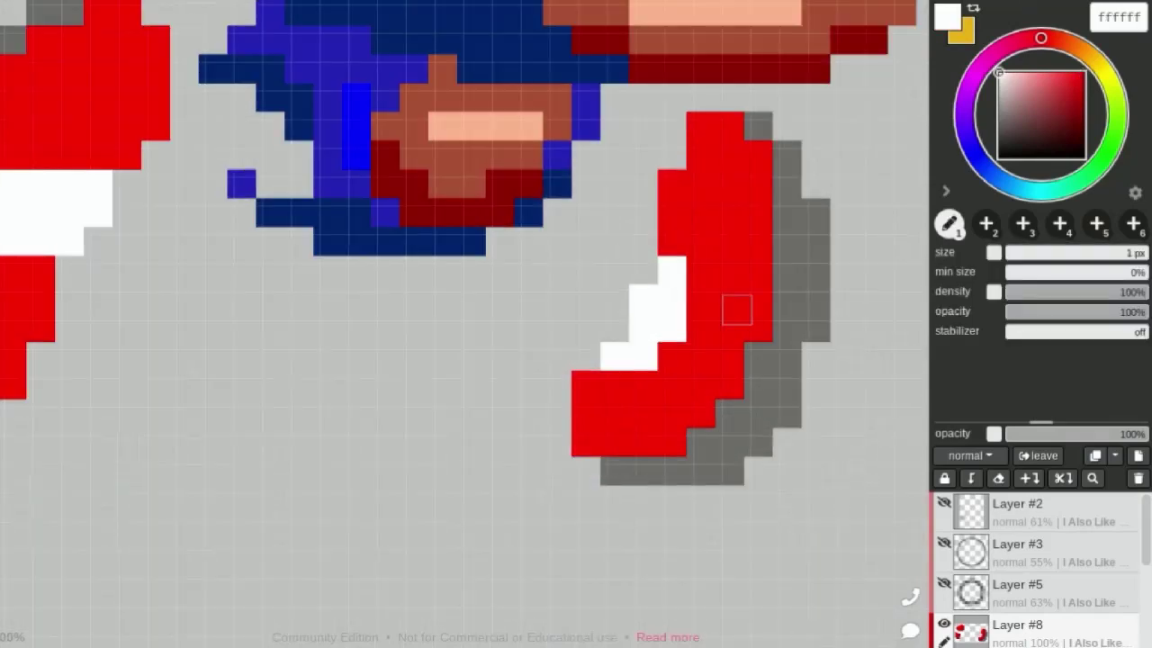
pyautogui.moveTo(701, 268)
pyautogui.mouseDown()
pyautogui.moveTo(701, 311)
pyautogui.moveTo(672, 356)
pyautogui.mouseUp()
pyautogui.moveTo(624, 384)
pyautogui.mouseDown()
pyautogui.moveTo(699, 401)
pyautogui.moveTo(717, 352)
pyautogui.moveTo(750, 330)
pyautogui.mouseUp()
# Eyedrop the grey shadow from the standing Sonic sprite
pyautogui.scroll(-3, 750, 330)
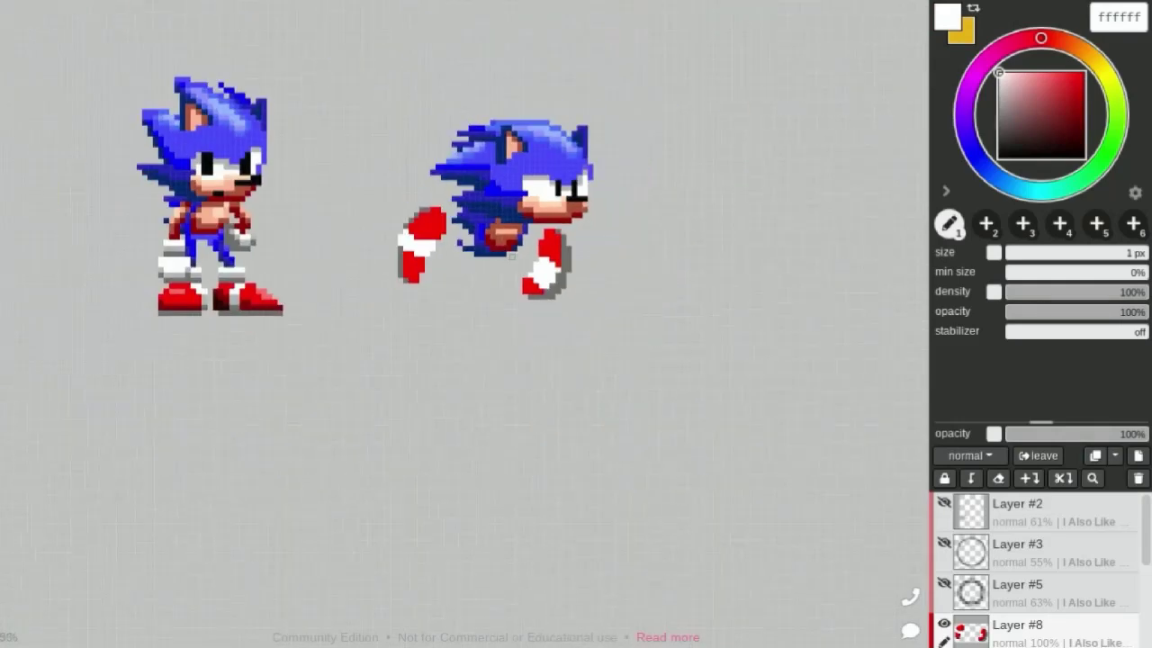
pyautogui.scroll(2, 508, 254)
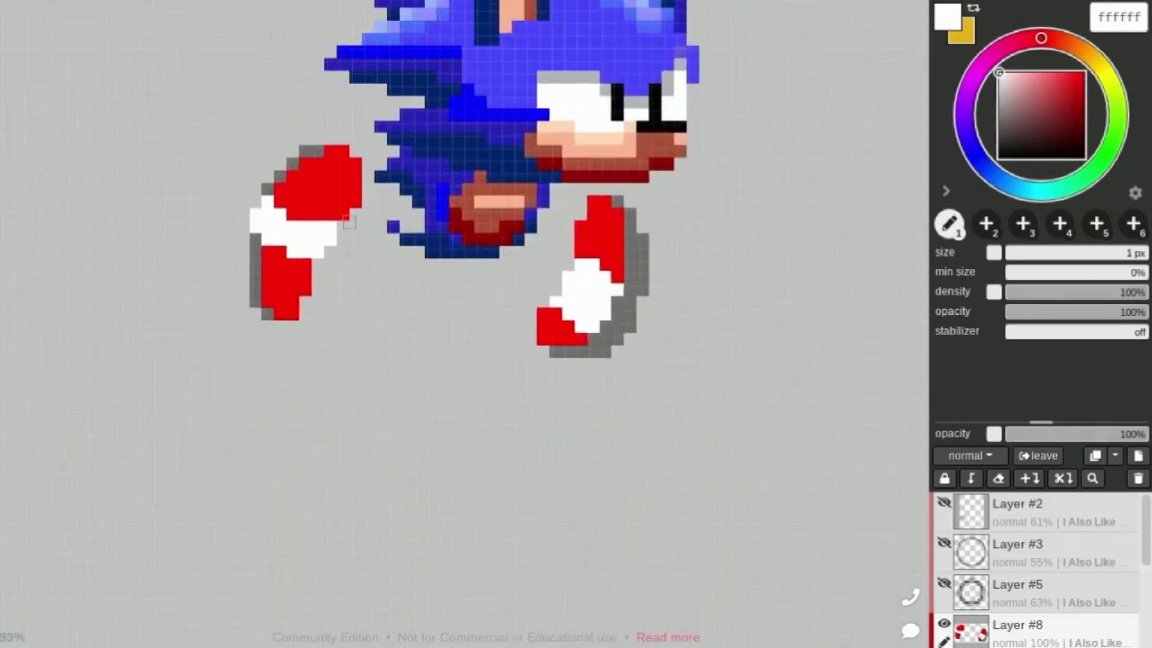
pyautogui.scroll(2, 405, 234)
pyautogui.scroll(2, 462, 246)
pyautogui.press('alt')
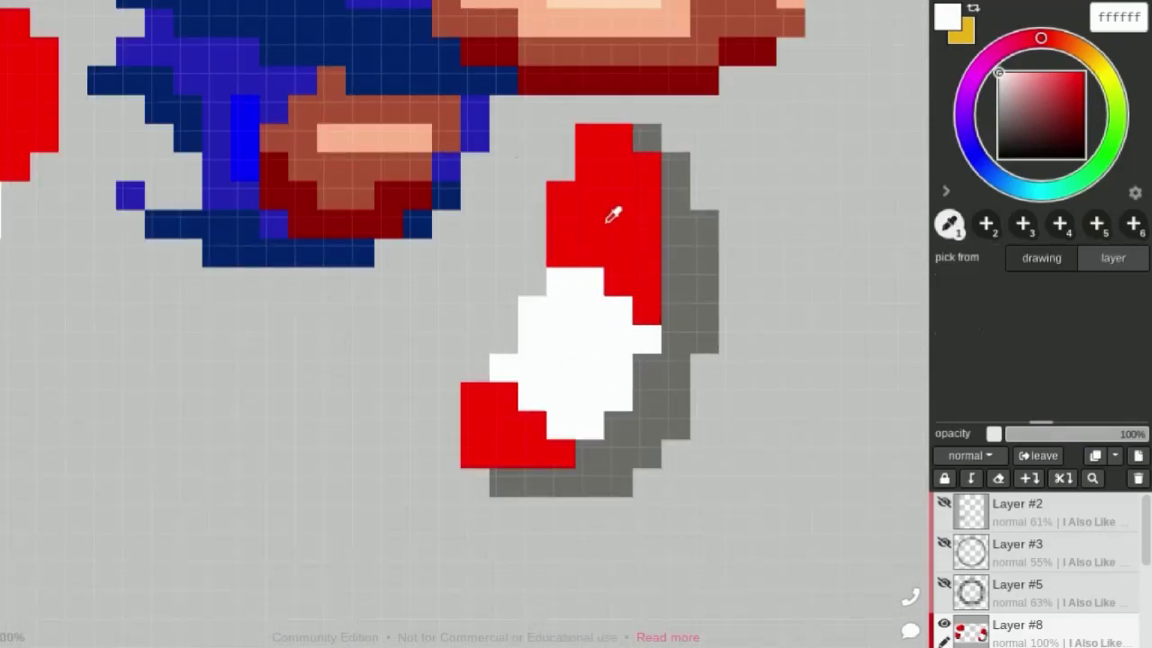
pyautogui.scroll(-4, 612, 213)
pyautogui.scroll(-2, 728, 263)
pyautogui.scroll(5, 552, 272)
pyautogui.click(730, 538)
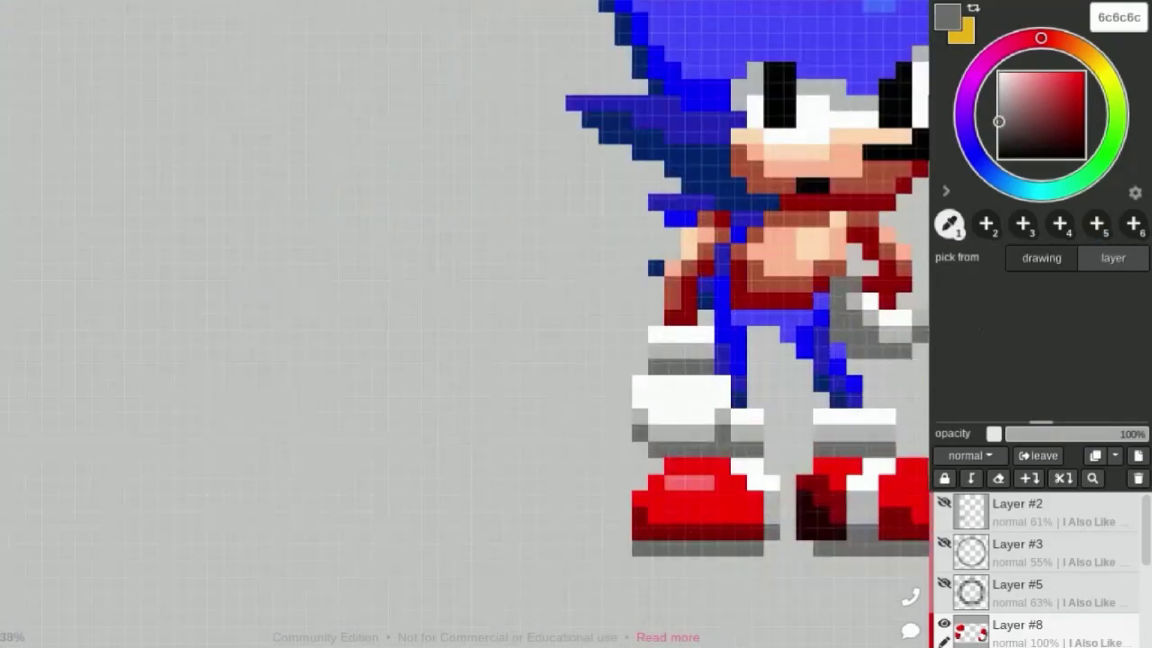
# Take the darker grey 484848 from the canvas grey palette as the painting colour
pyautogui.scroll(-3, 520, 405)
pyautogui.scroll(-2, 502, 355)
pyautogui.scroll(1, 338, 171)
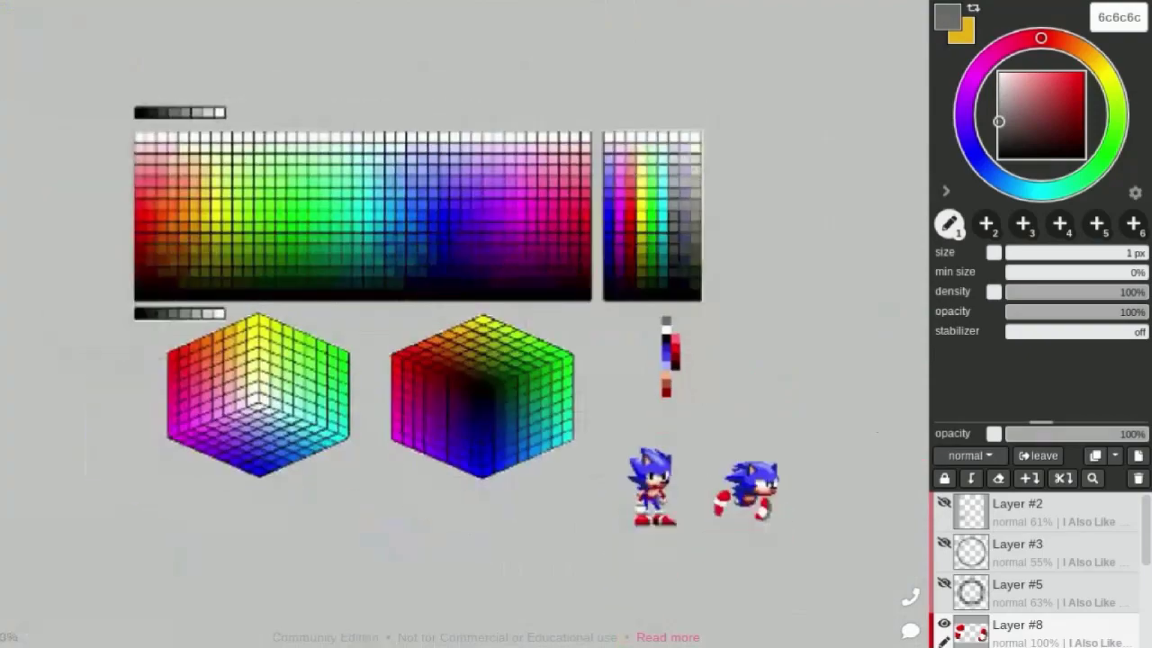
pyautogui.scroll(3, 130, 104)
pyautogui.scroll(3, 123, 92)
pyautogui.press('alt')
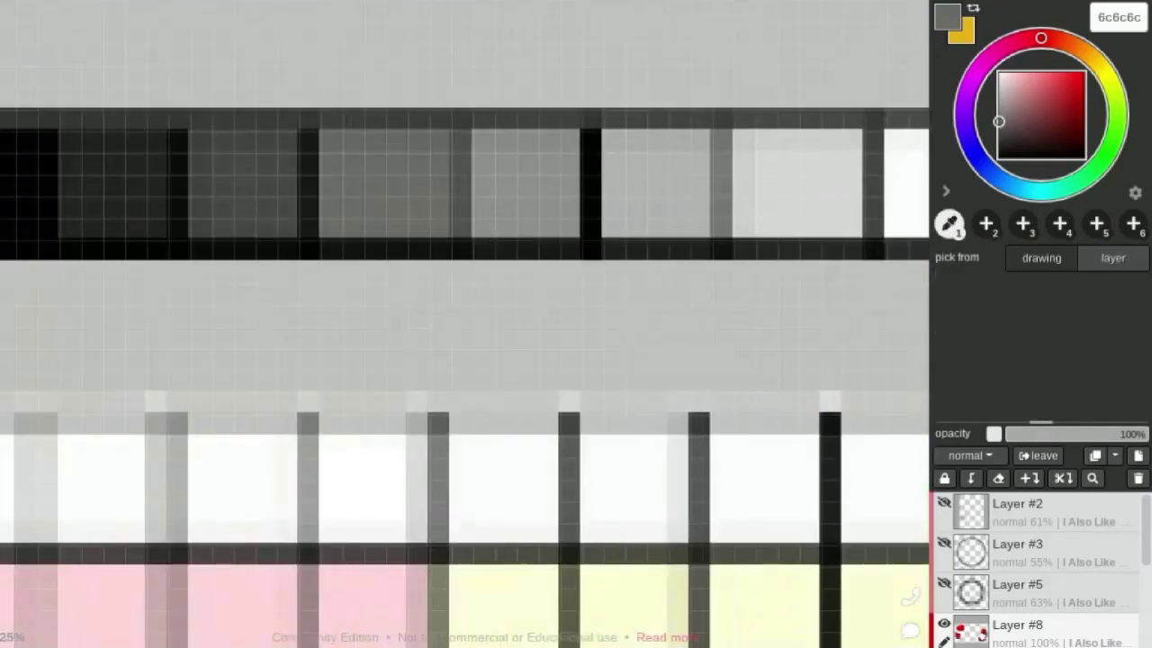
pyautogui.click(241, 183)
pyautogui.scroll(-4, 241, 184)
pyautogui.scroll(-2, 64, 110)
pyautogui.scroll(3, 353, 288)
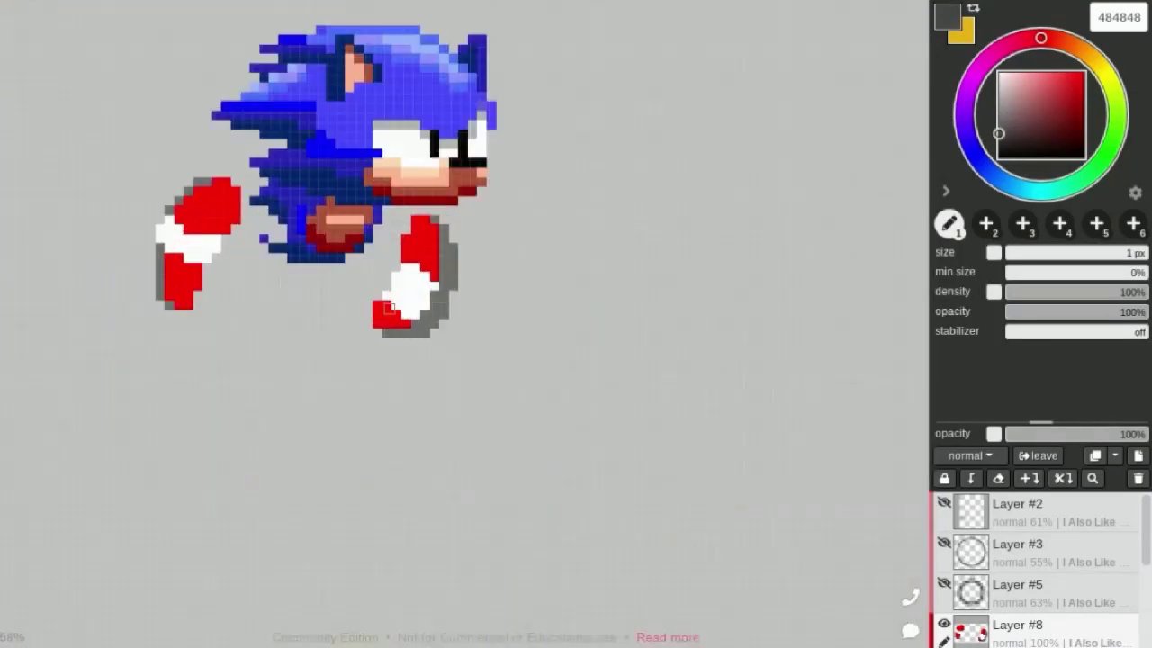
pyautogui.scroll(3, 472, 257)
# Paint 484848 dark grey cells down the front shoe's shadow edge, undoing one stray stroke
pyautogui.moveTo(472, 257); pyautogui.dragTo(495, 263)
pyautogui.hotkey('ctrl', 'z')
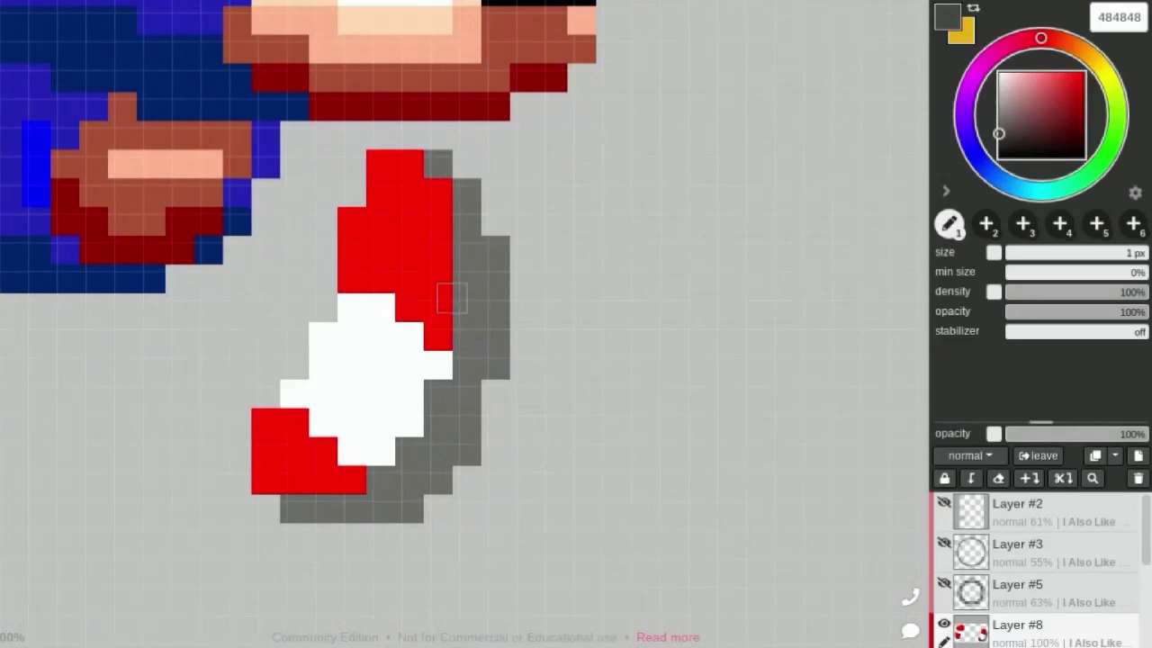
pyautogui.click(495, 250)
pyautogui.click(495, 308)
pyautogui.click(494, 366)
pyautogui.click(466, 423)
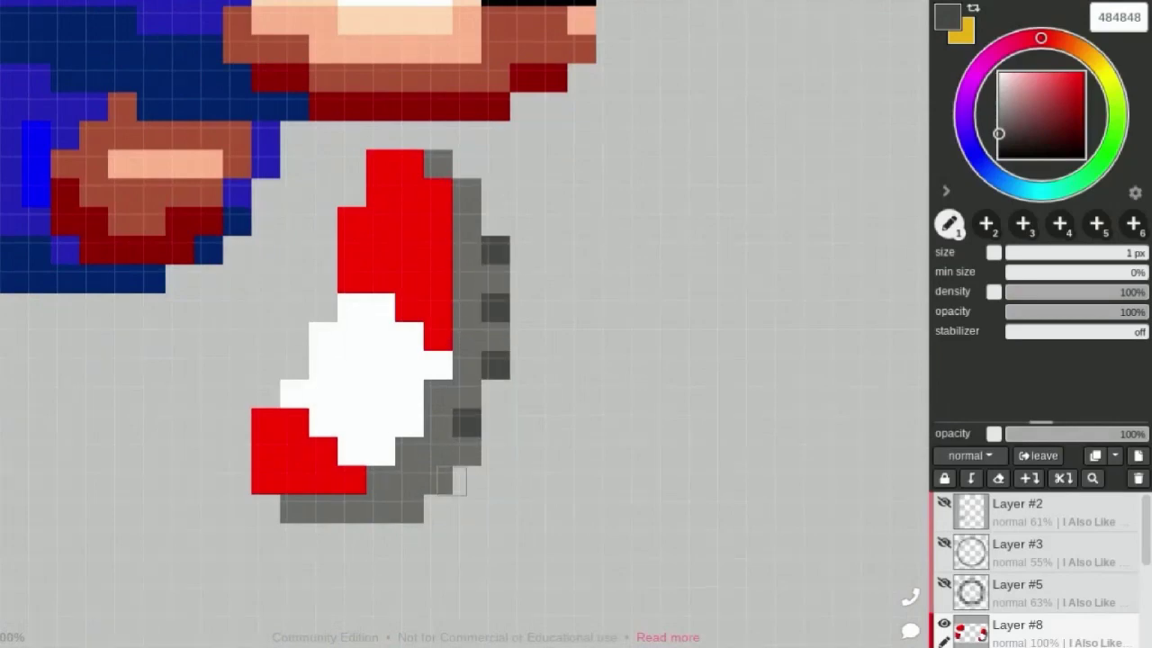
pyautogui.click(437, 480)
pyautogui.click(381, 509)
# Darken the shadow row under the front shoe, then eyedrop light grey b4b4b4 from the standing sprite
pyautogui.scroll(-3, 401, 378)
pyautogui.scroll(3, 481, 378)
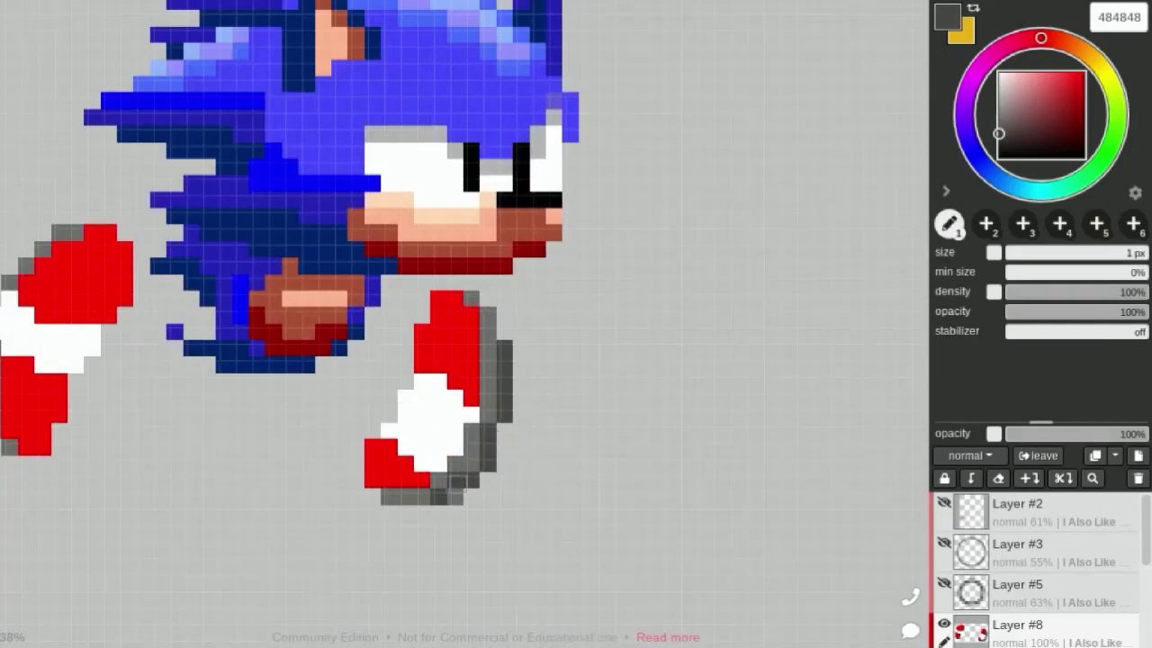
pyautogui.moveTo(457, 497); pyautogui.dragTo(389, 497)
pyautogui.scroll(-3, 512, 411)
pyautogui.scroll(3, 512, 411)
pyautogui.scroll(2, 512, 411)
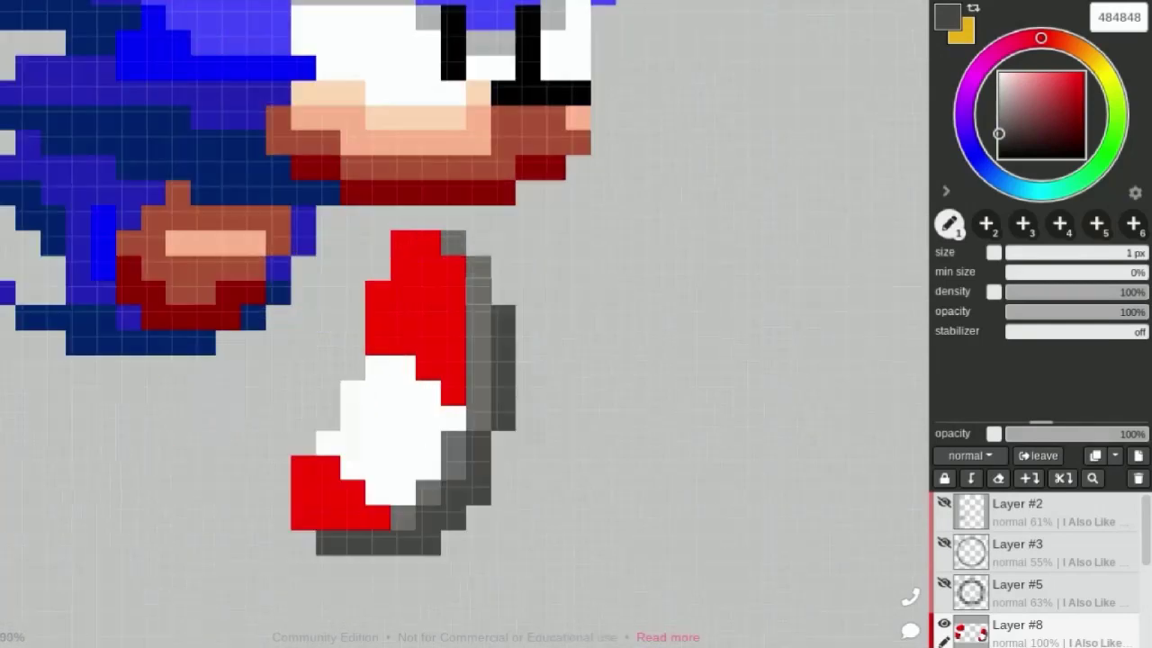
pyautogui.scroll(1, 466, 260)
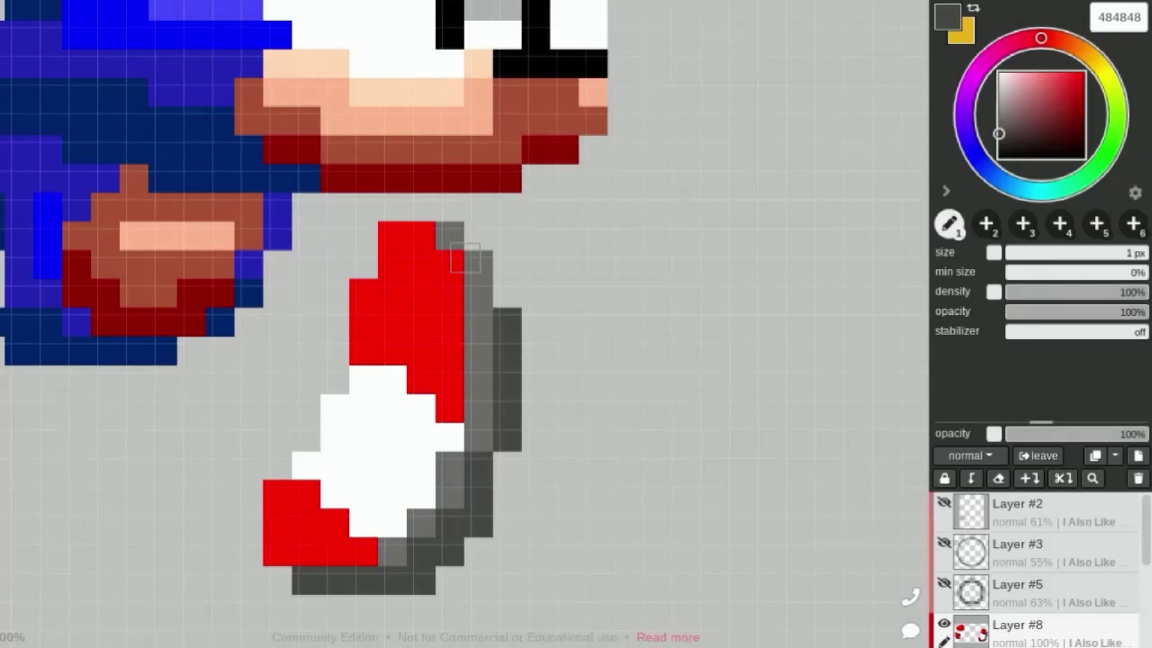
pyautogui.scroll(-3, 465, 260)
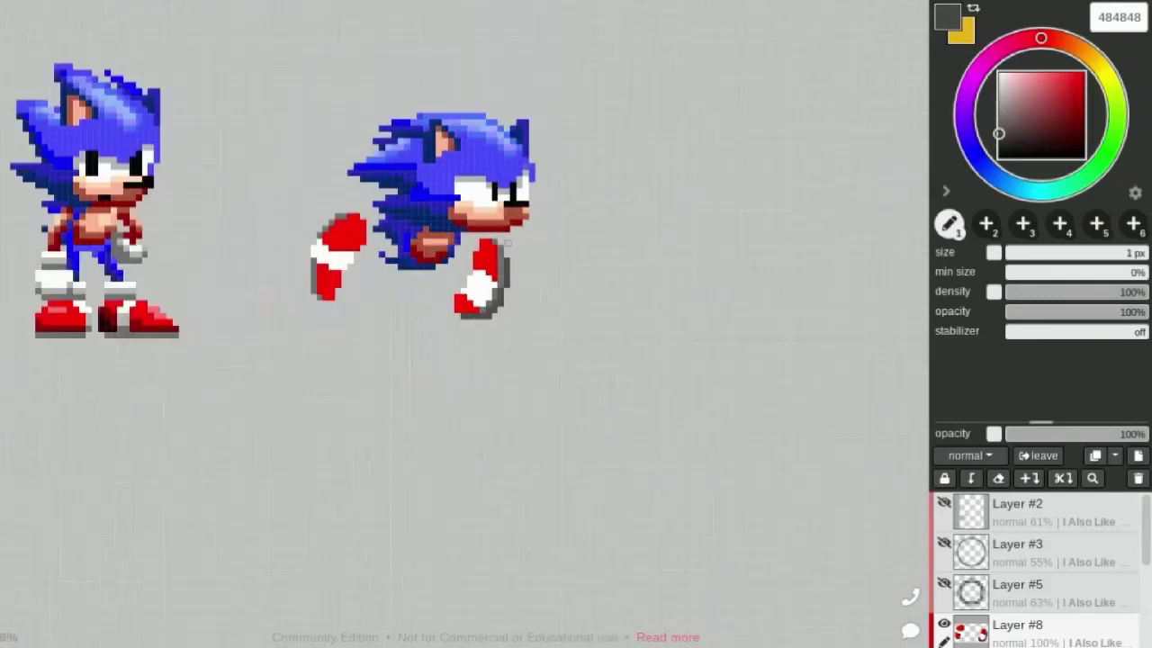
pyautogui.scroll(2, 376, 333)
pyautogui.scroll(2, 376, 333)
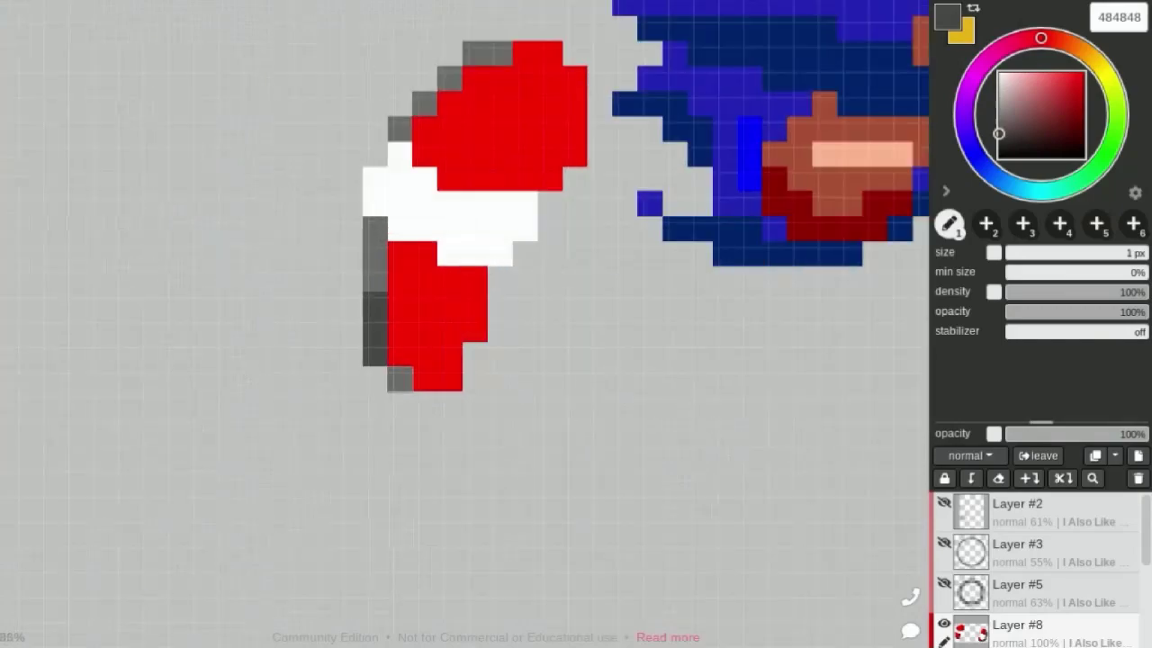
pyautogui.scroll(-3, 376, 333)
pyautogui.scroll(2, 630, 297)
pyautogui.scroll(1, 629, 297)
pyautogui.scroll(-3, 630, 297)
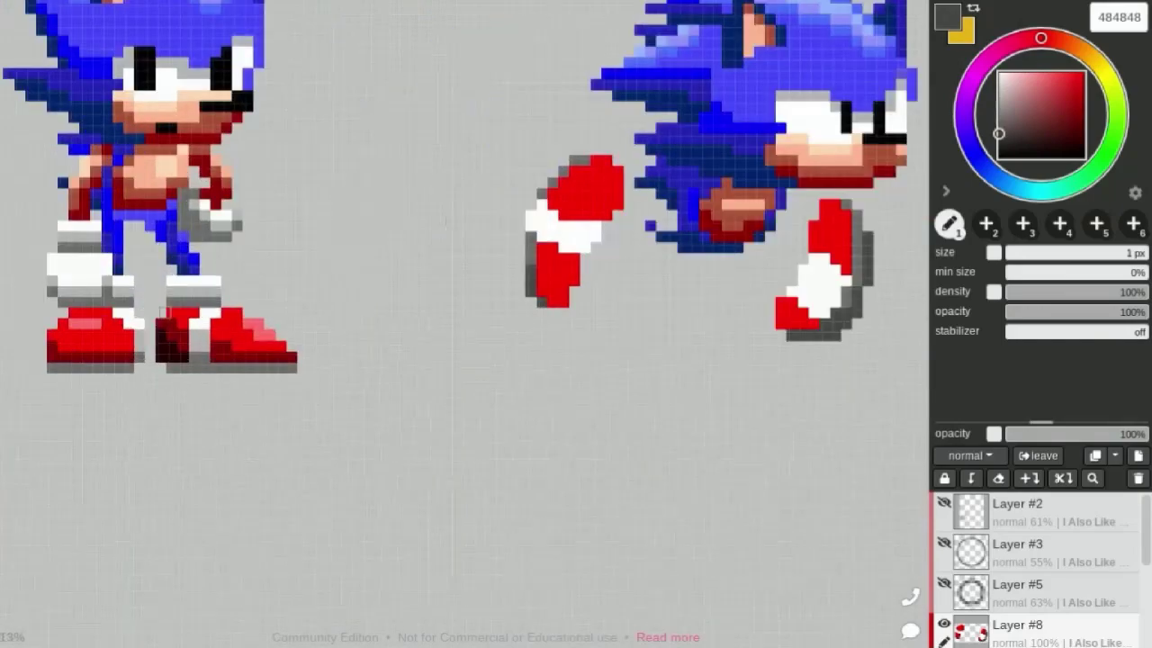
pyautogui.scroll(3, 293, 337)
pyautogui.keyDown('alt'); pyautogui.click(293, 337); pyautogui.keyUp('alt')
# Fill the rows below the rear shoe's white band with light grey b4b4b4
pyautogui.scroll(-3, 413, 263)
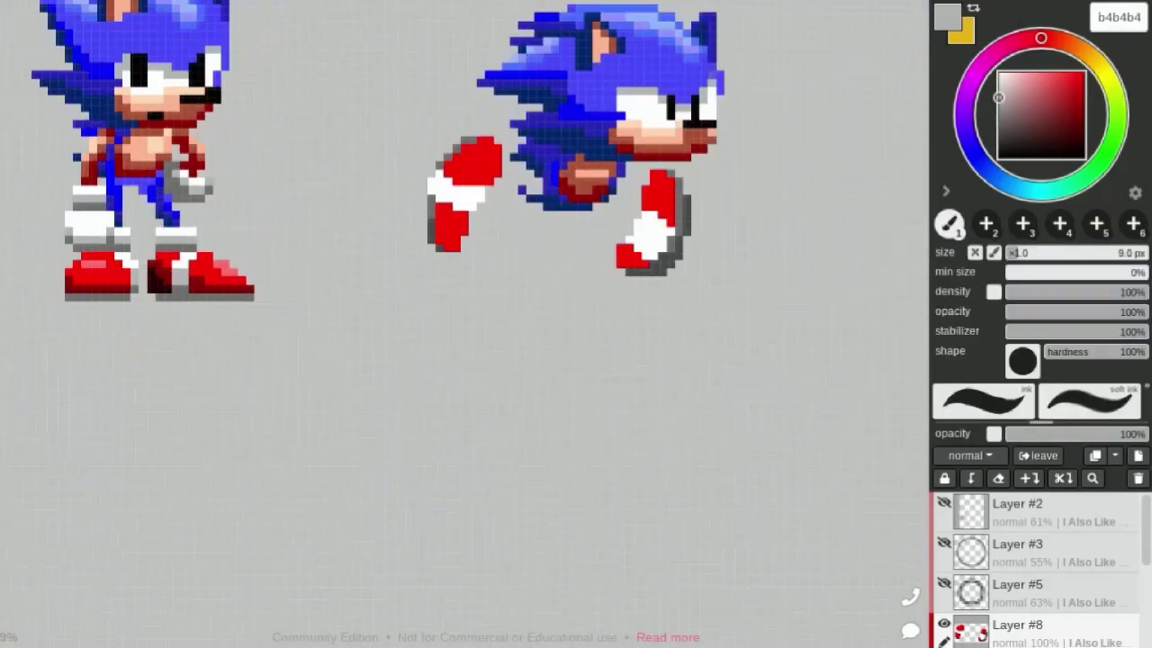
pyautogui.scroll(2, 414, 264)
pyautogui.scroll(1, 414, 263)
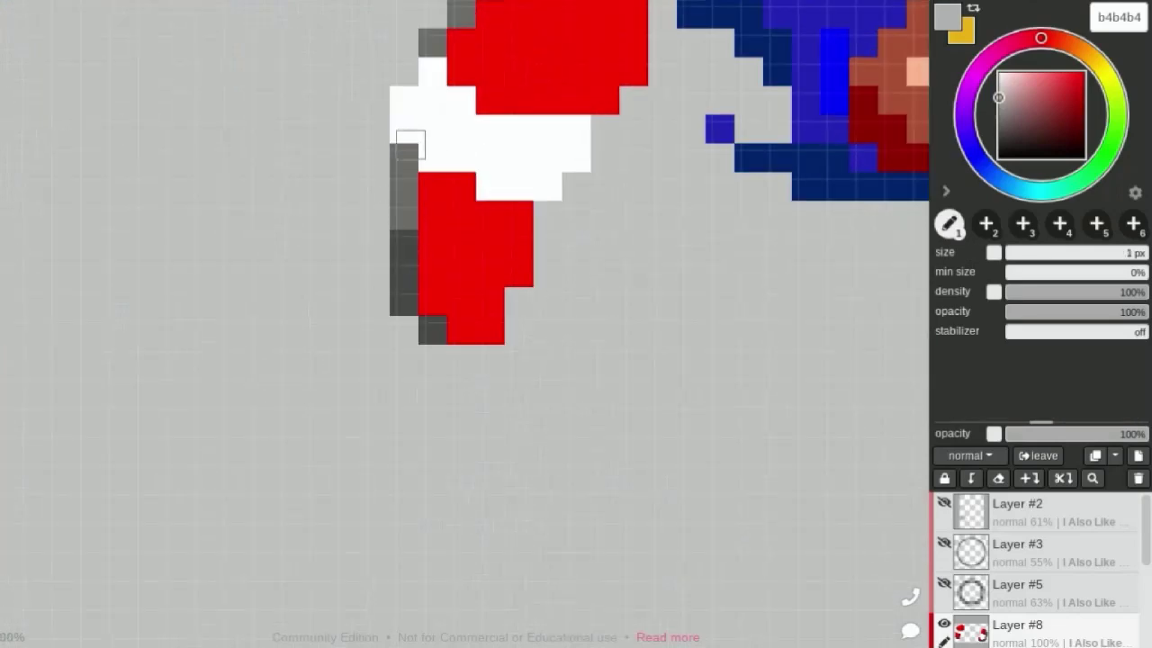
pyautogui.scroll(-3, 411, 144)
pyautogui.scroll(3, 410, 144)
pyautogui.moveTo(423, 200); pyautogui.dragTo(544, 230)
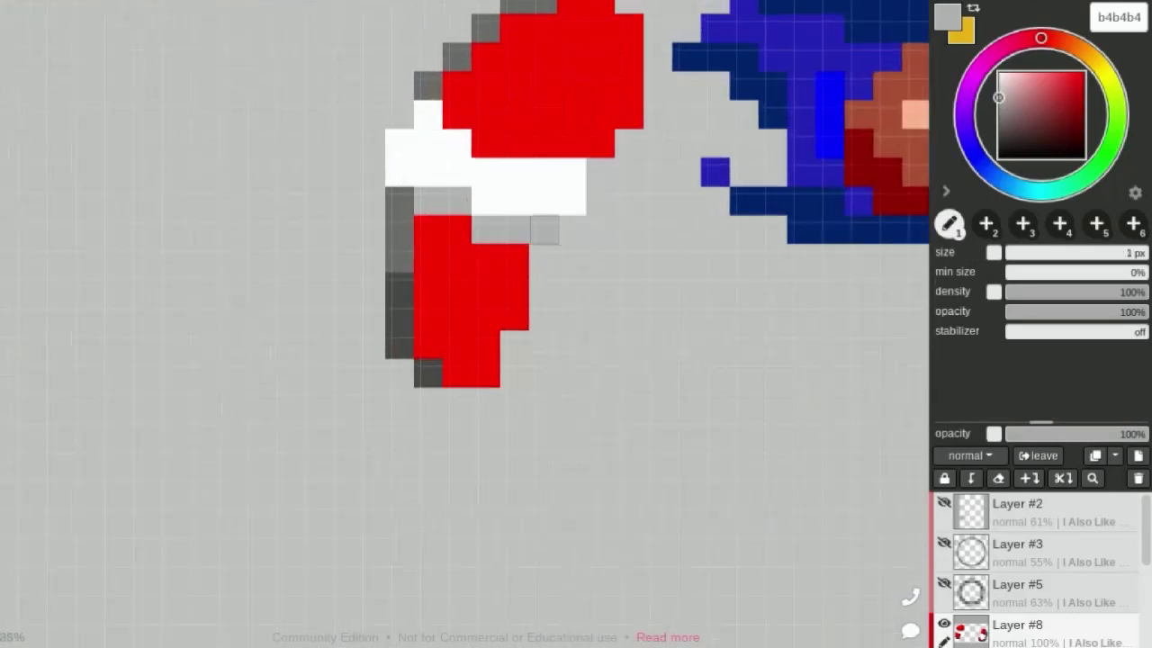
# Shade the remaining white pixels below the right shoe's band b4b4b4, then bring up the main menu
pyautogui.scroll(-3, 450, 180)
pyautogui.scroll(2, 378, 166)
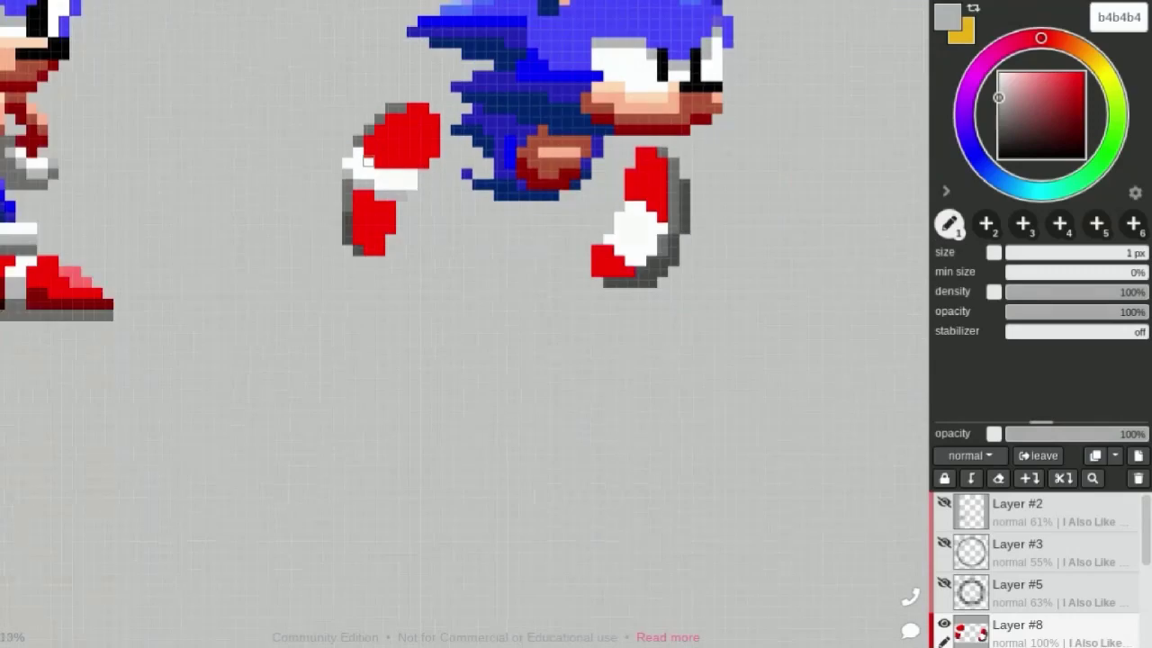
pyautogui.scroll(2, 368, 160)
pyautogui.scroll(-2, 364, 162)
pyautogui.scroll(2, 798, 288)
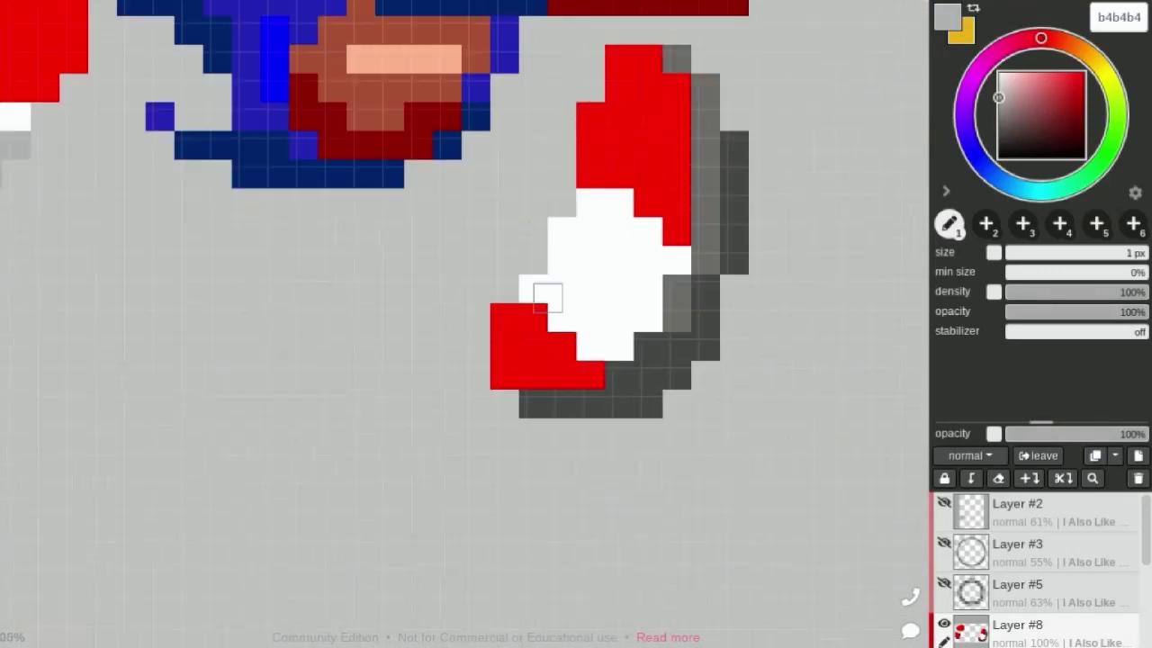
pyautogui.moveTo(548, 297)
pyautogui.mouseDown()
pyautogui.moveTo(618, 342)
pyautogui.moveTo(630, 288)
pyautogui.moveTo(648, 288)
pyautogui.mouseUp()
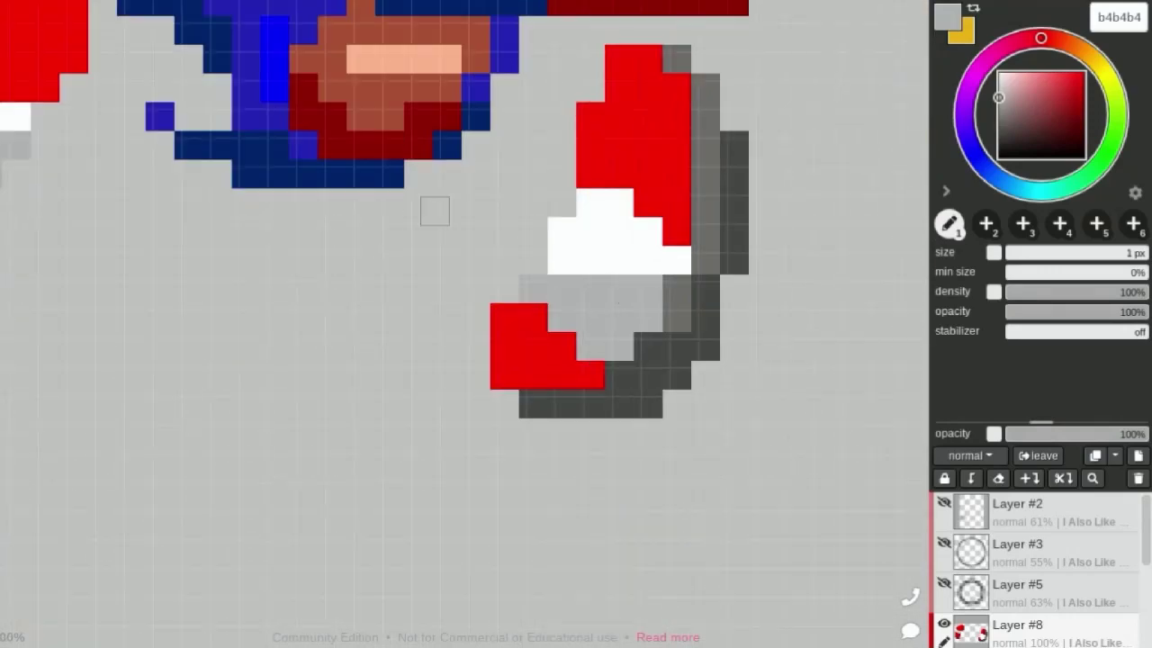
pyautogui.moveTo(562, 259); pyautogui.dragTo(590, 259)
pyautogui.click(677, 259)
pyautogui.click(9, 10)
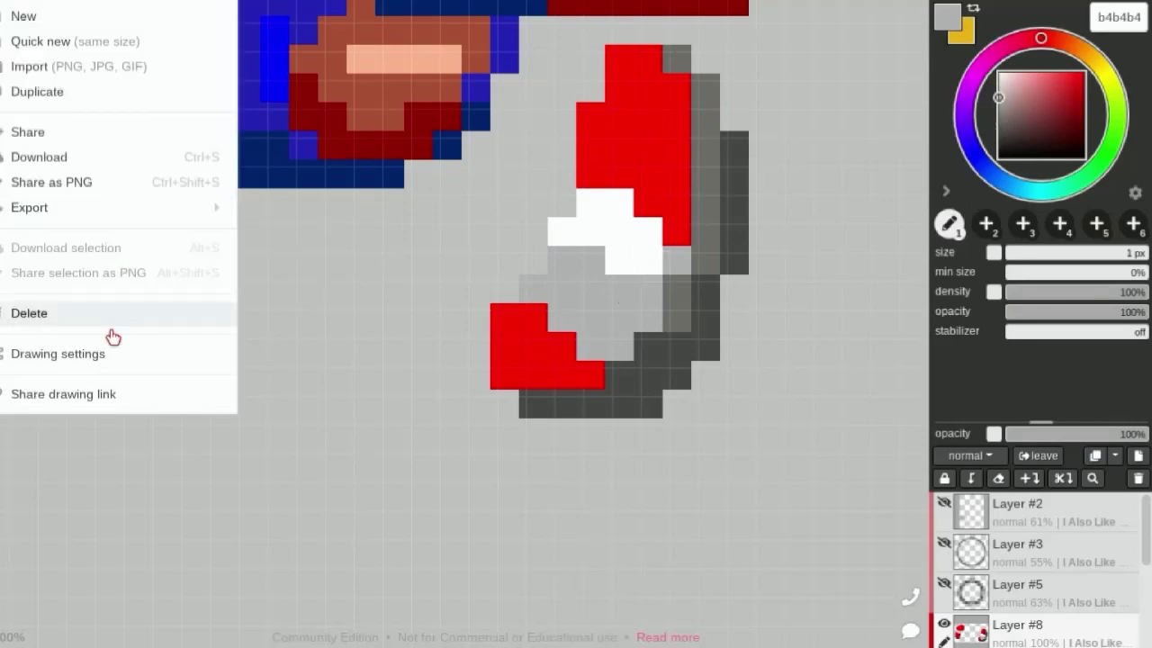
# In Drawing settings, clear the old drawing name, pick a dark gray background and save
pyautogui.click(72, 353)
pyautogui.click(540, 159)
pyautogui.click(527, 278)
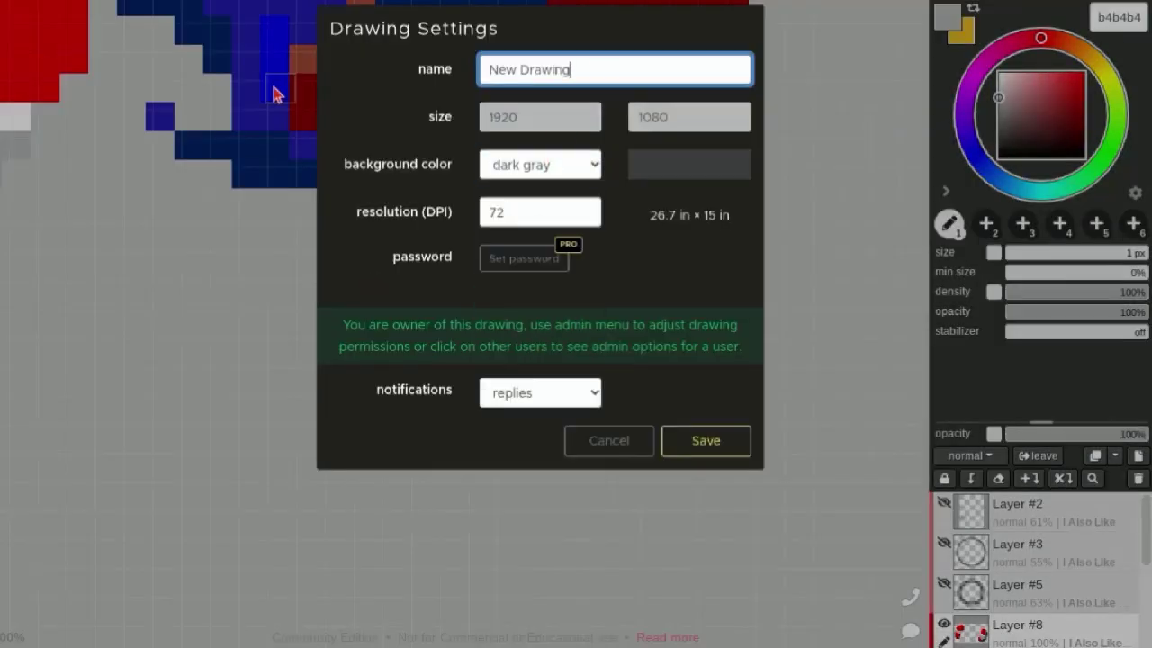
pyautogui.moveTo(570, 71); pyautogui.dragTo(463, 51)
pyautogui.press('BackSpace')
pyautogui.write('Sonic')
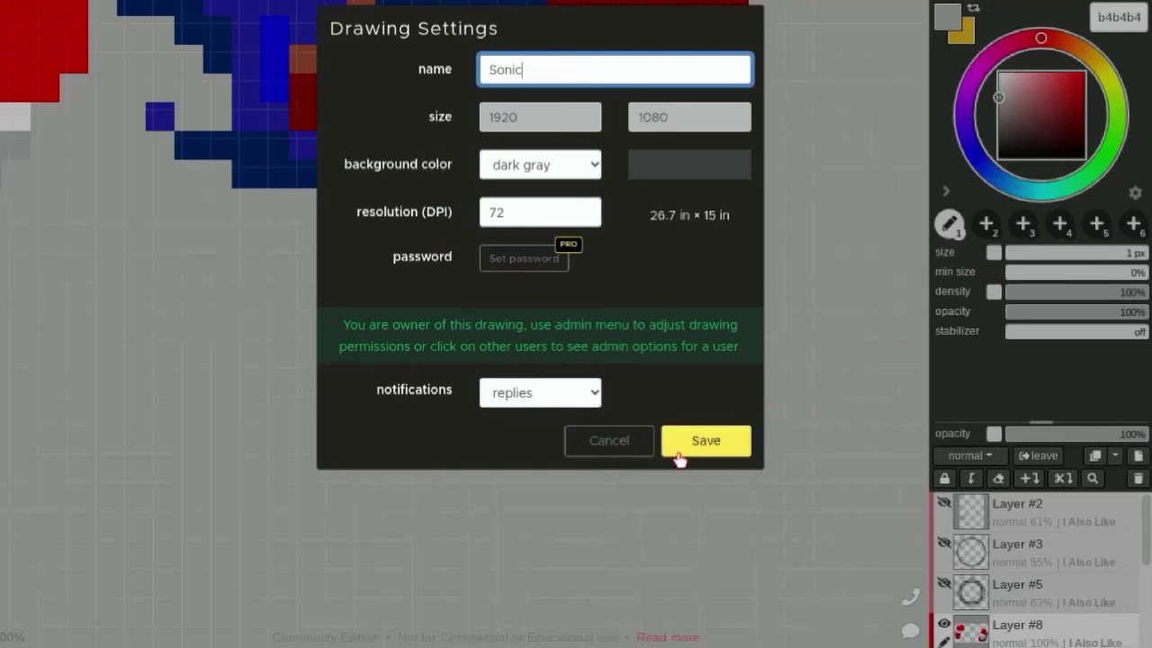
pyautogui.click(684, 441)
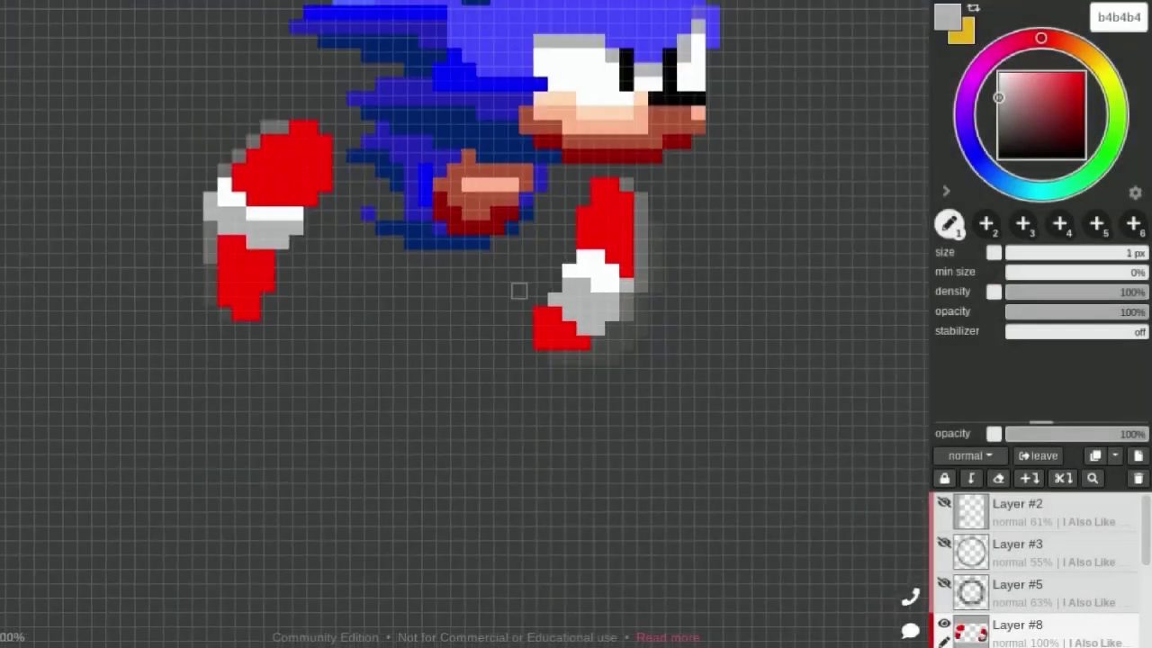
# Change the canvas background to light green in Drawing settings and save it
pyautogui.click(13, 14)
pyautogui.click(72, 352)
pyautogui.click(540, 165)
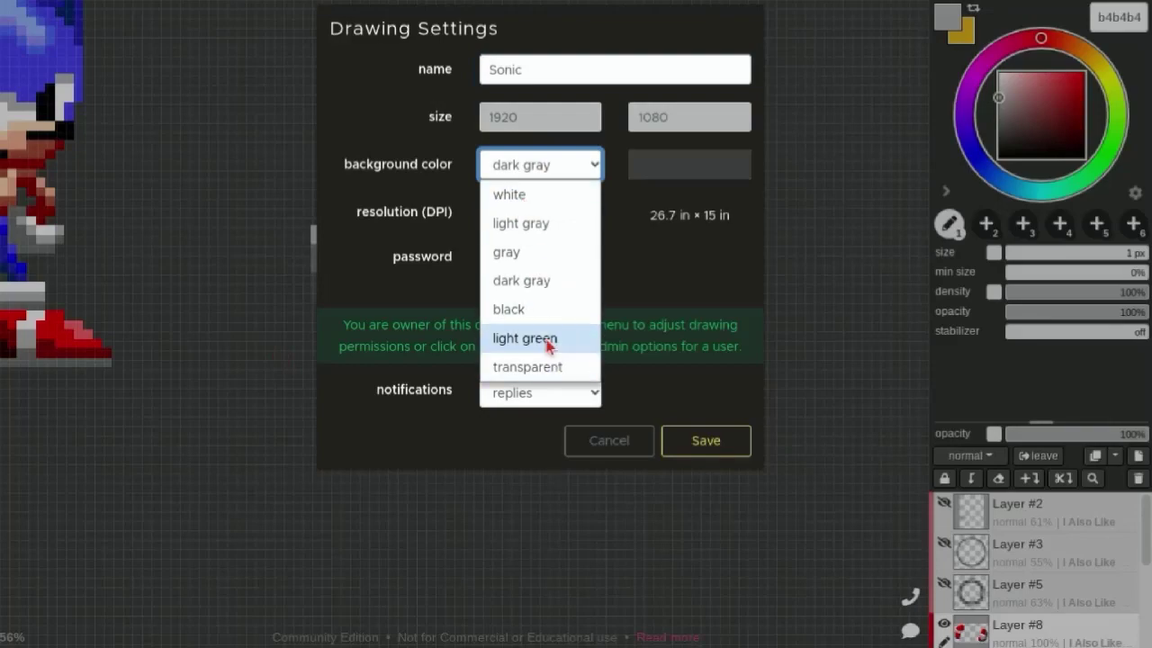
pyautogui.click(524, 337)
pyautogui.click(700, 439)
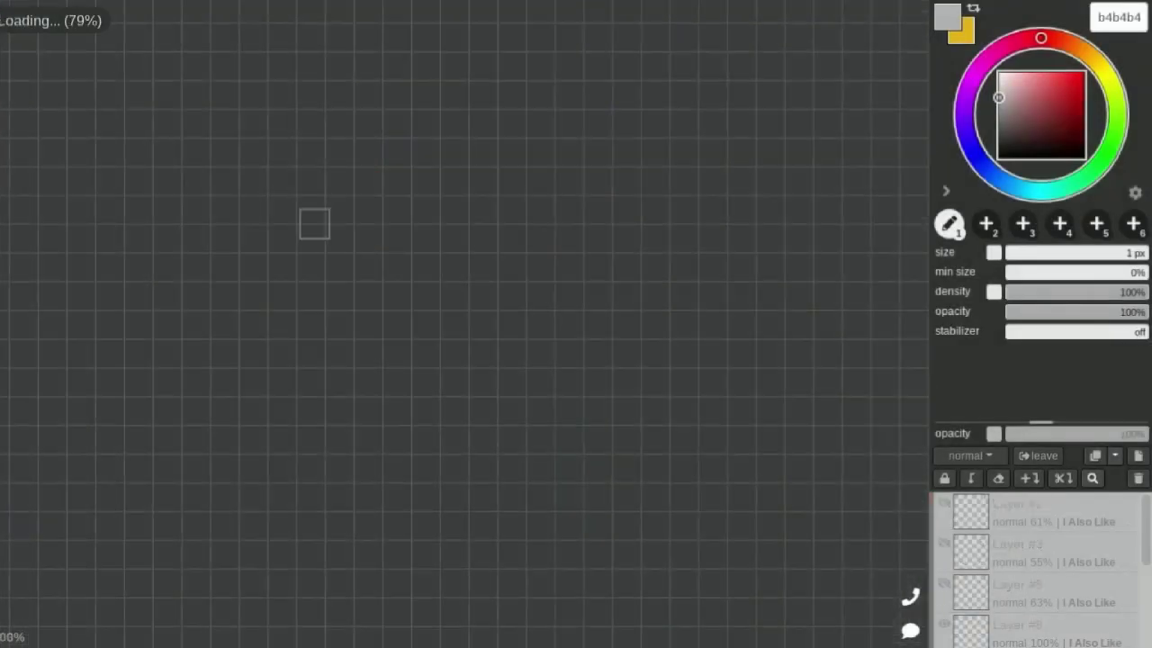
pyautogui.click(13, 14)
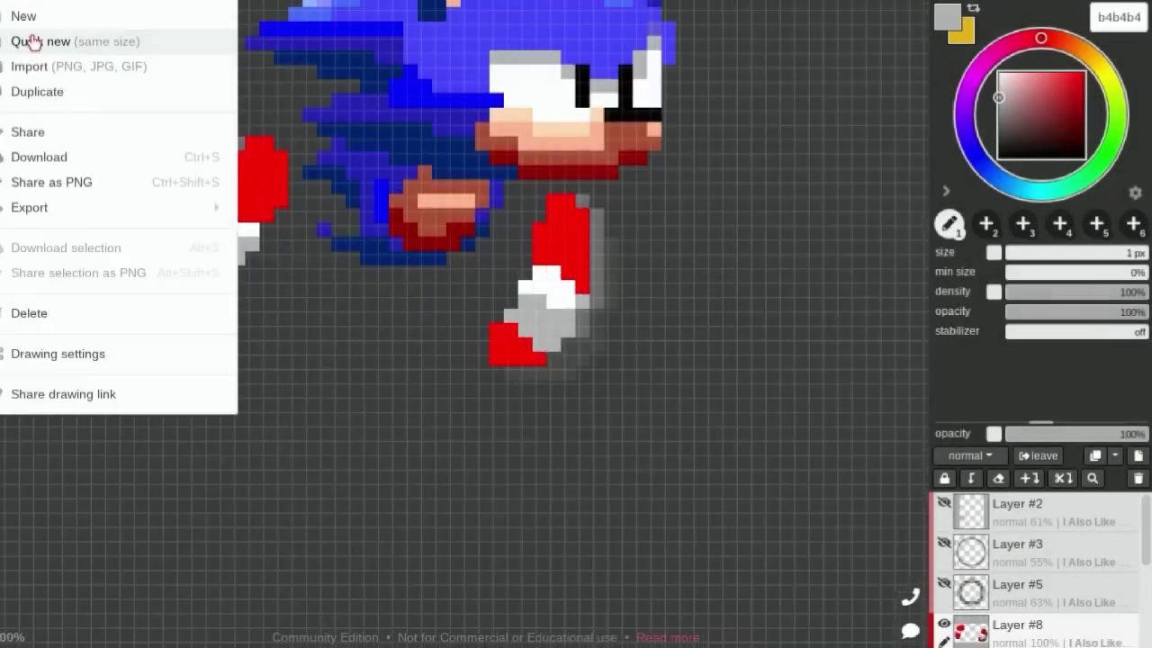
pyautogui.click(110, 354)
pyautogui.click(540, 164)
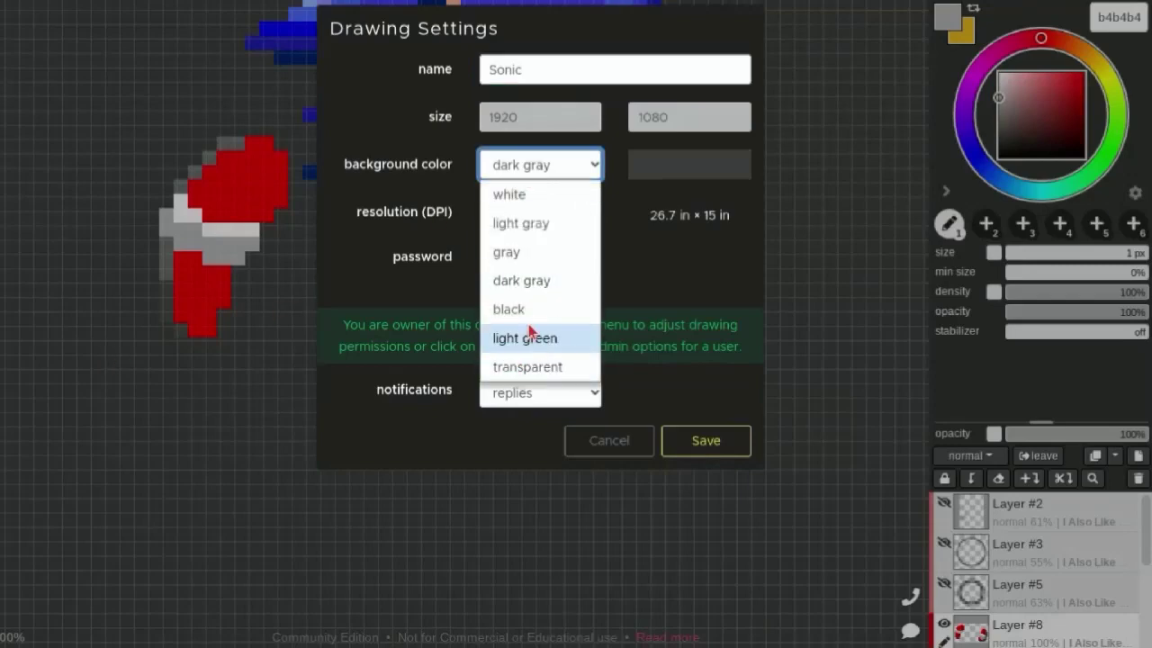
pyautogui.click(524, 338)
pyautogui.click(720, 449)
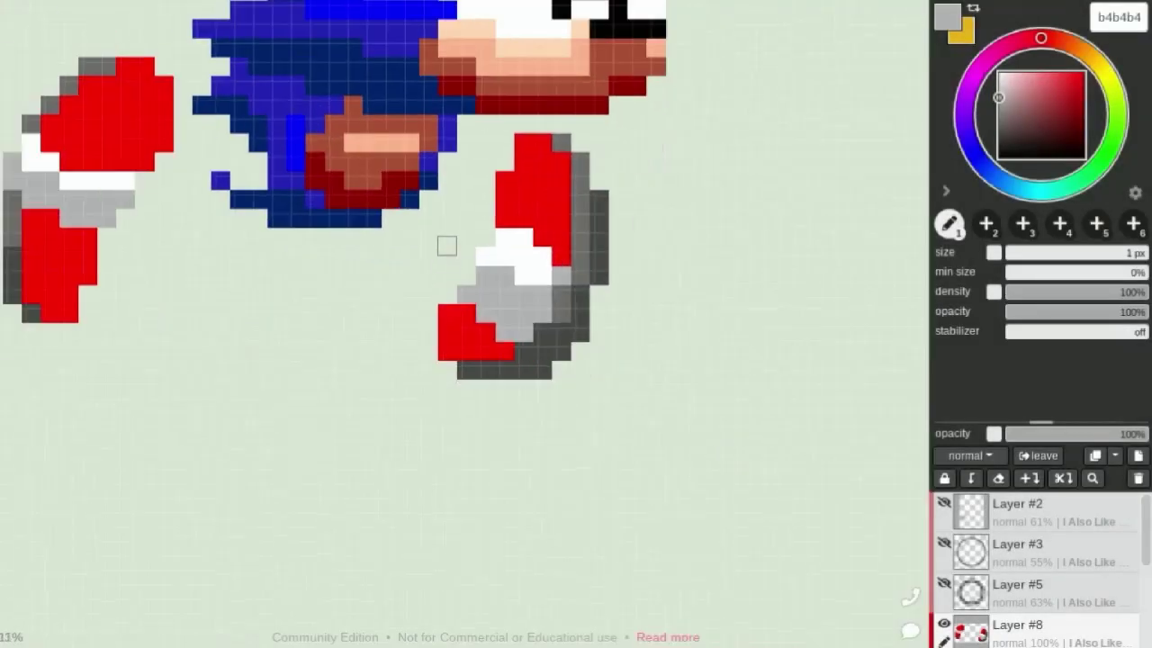
# Sample darker grey 6c6c6c and paint it over the shoe's light-grey area
pyautogui.scroll(1, 556, 307)
pyautogui.keyDown('alt'); pyautogui.click(617, 182); pyautogui.keyUp('alt')
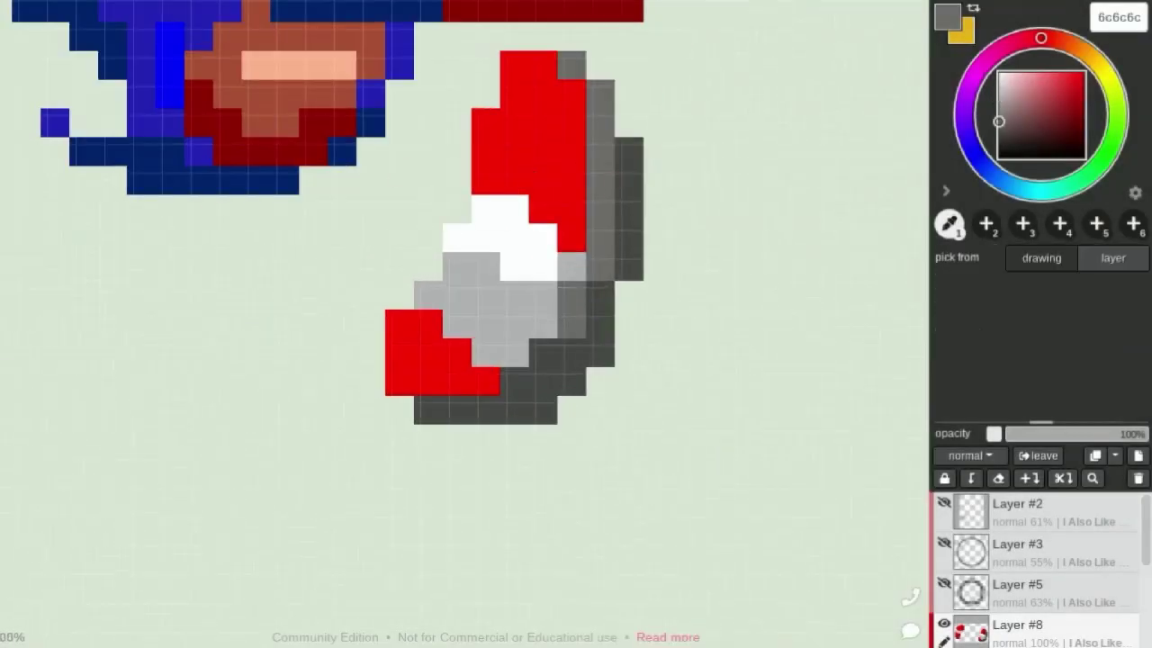
pyautogui.moveTo(430, 298); pyautogui.dragTo(513, 353)
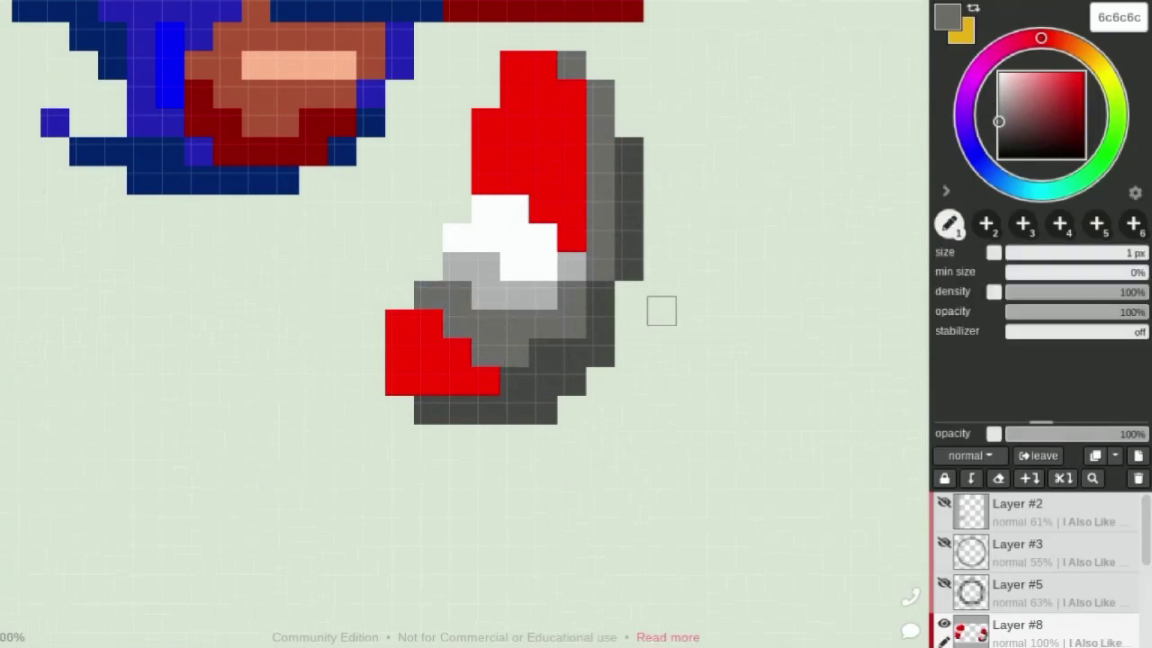
pyautogui.scroll(-1, 670, 303)
pyautogui.scroll(1, 368, 248)
pyautogui.moveTo(270, 243); pyautogui.dragTo(445, 288)
pyautogui.scroll(-2, 396, 261)
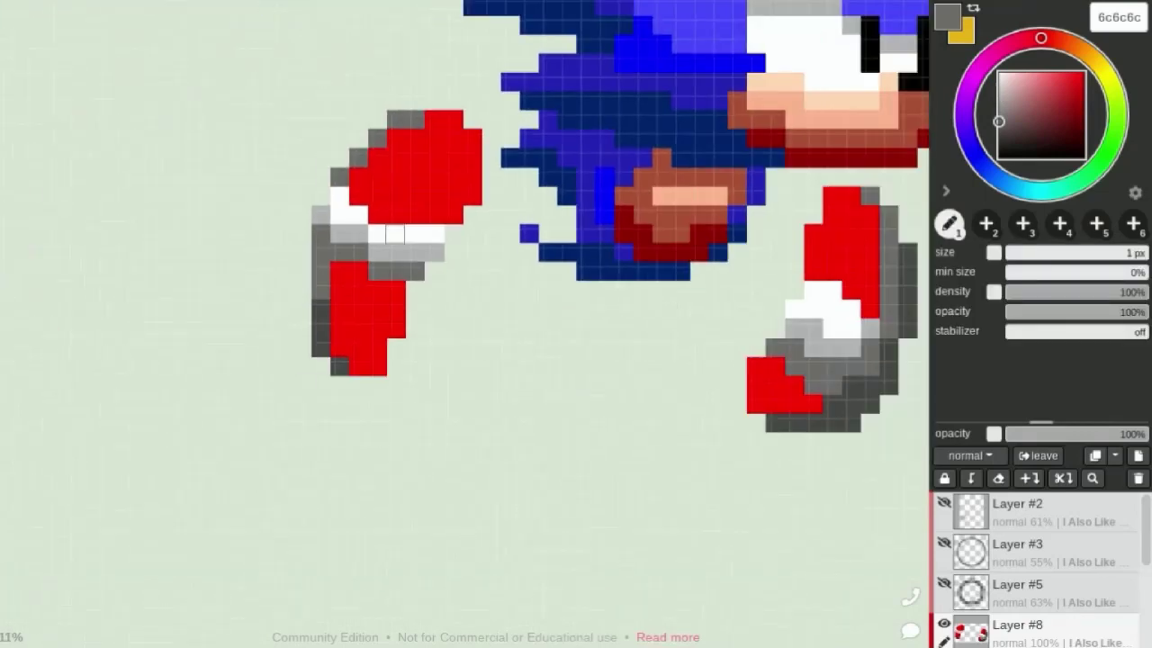
pyautogui.scroll(1, 90, 334)
pyautogui.scroll(-2, 118, 315)
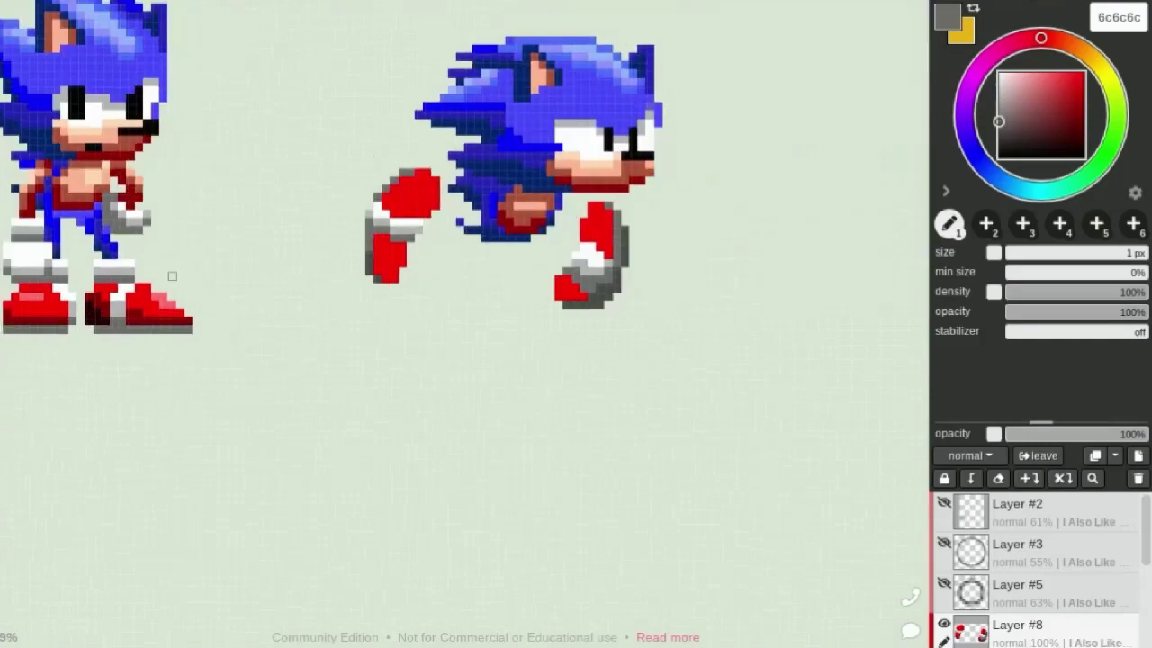
pyautogui.scroll(2, 630, 207)
pyautogui.scroll(-2, 630, 207)
pyautogui.scroll(3, 248, 359)
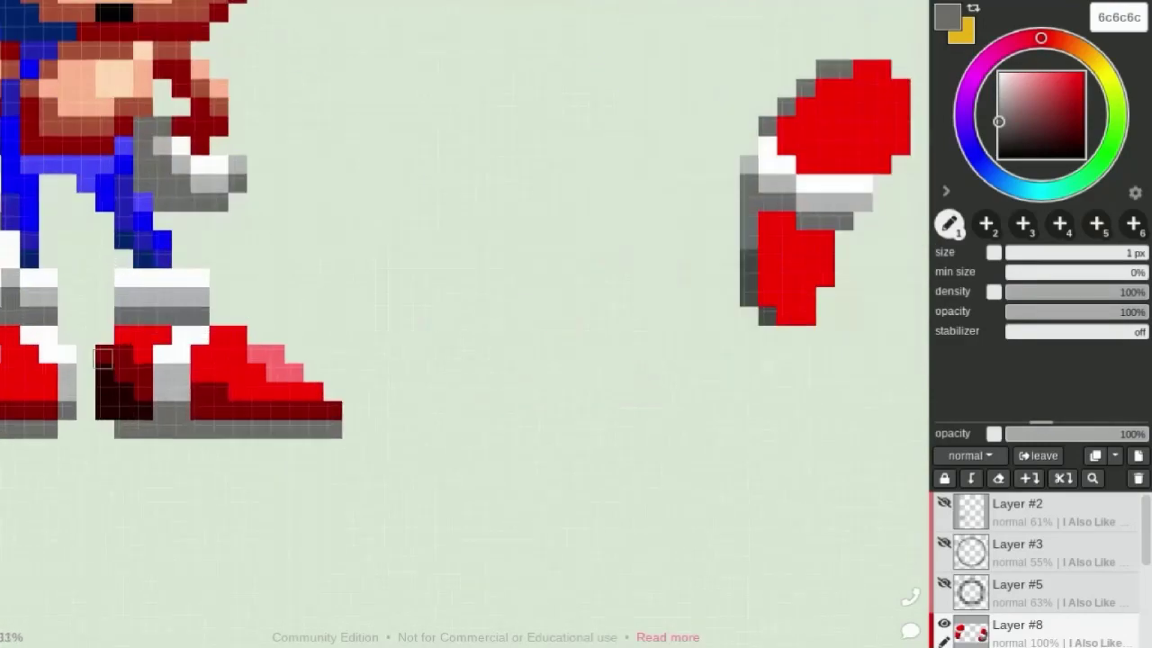
pyautogui.scroll(2, 249, 358)
# Sample dark red from the reference shoe and darken the leg block and right shoe toe
pyautogui.press('alt')
pyautogui.keyDown('alt'); pyautogui.click(262, 369); pyautogui.keyUp('alt')
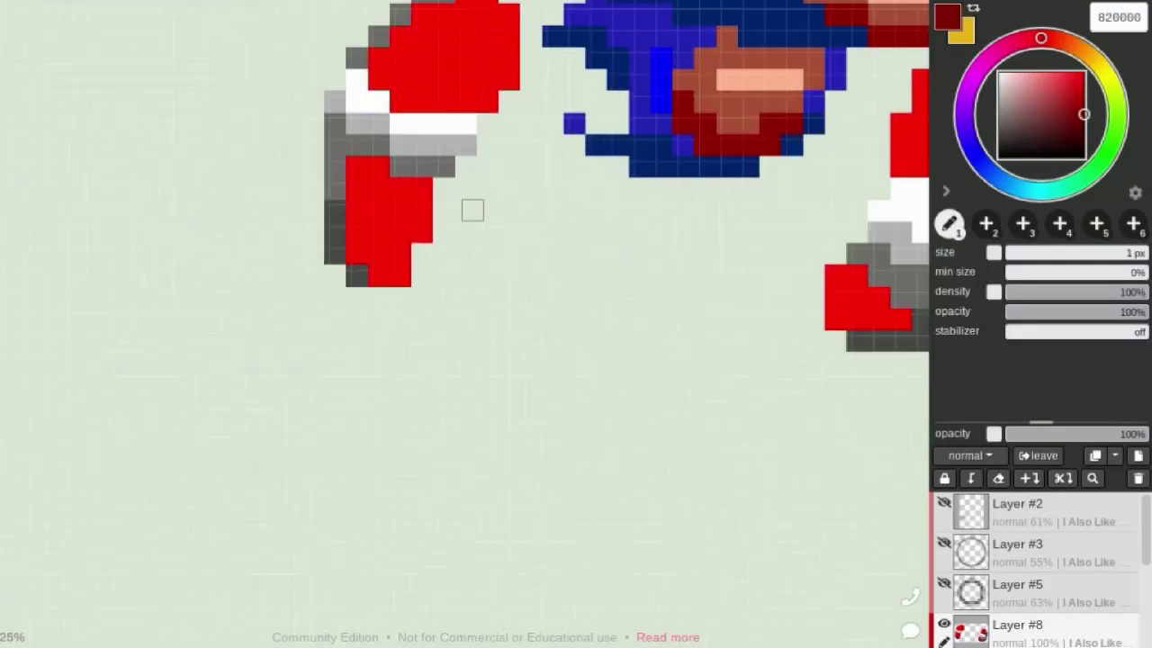
pyautogui.moveTo(347, 210); pyautogui.dragTo(434, 211)
pyautogui.moveTo(356, 234)
pyautogui.mouseDown()
pyautogui.moveTo(342, 250)
pyautogui.moveTo(405, 289)
pyautogui.mouseUp()
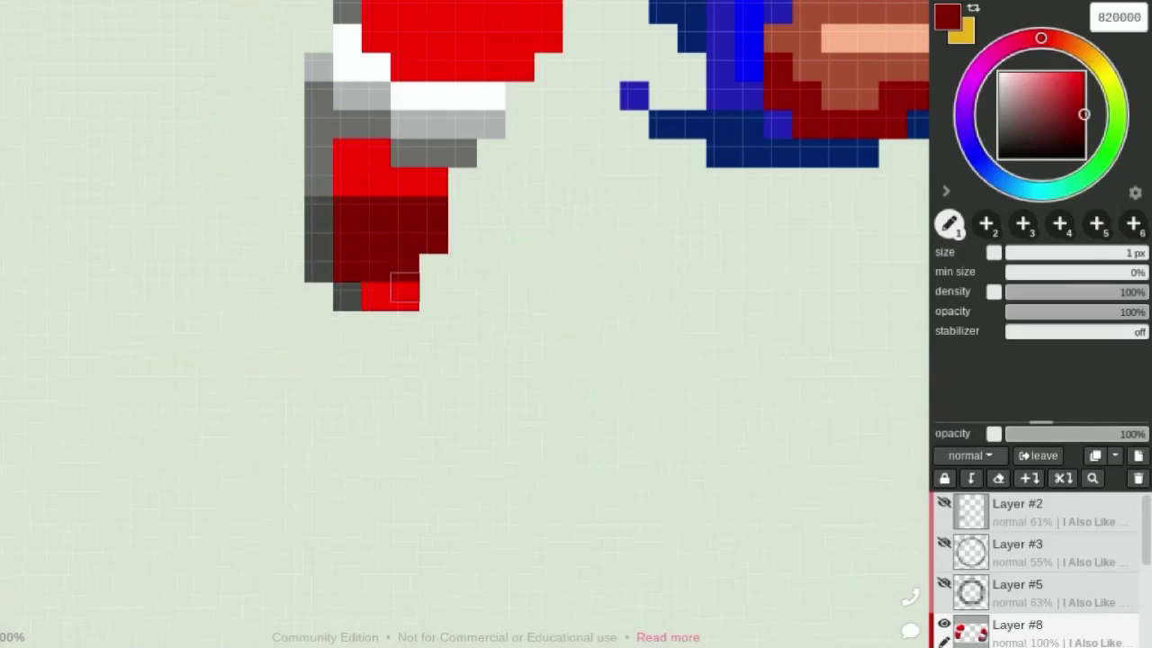
pyautogui.moveTo(359, 160); pyautogui.dragTo(411, 185)
pyautogui.scroll(-1, 411, 185)
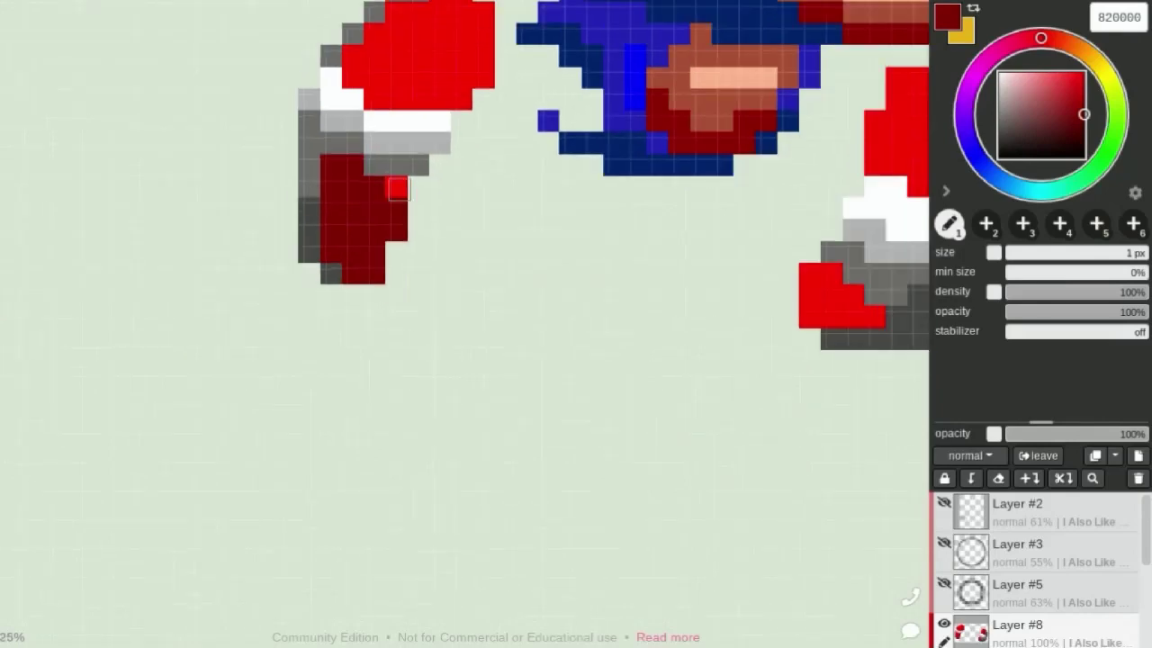
pyautogui.scroll(-1, 450, 198)
pyautogui.scroll(2, 489, 234)
pyautogui.moveTo(472, 238); pyautogui.dragTo(489, 280)
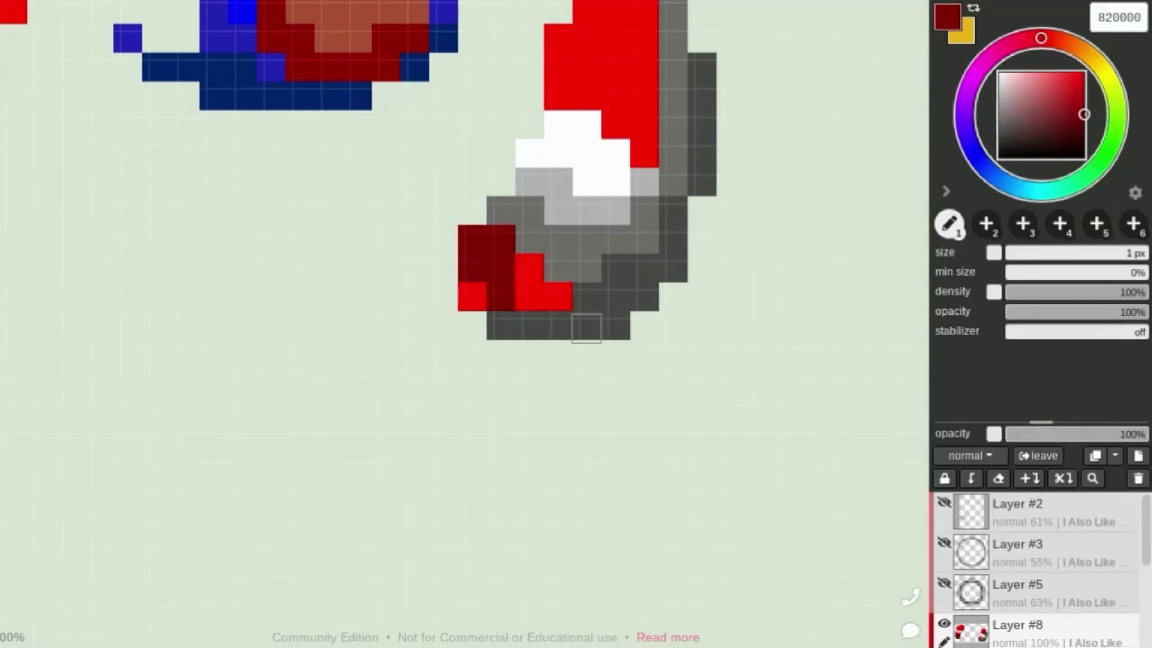
pyautogui.moveTo(493, 298); pyautogui.dragTo(535, 303)
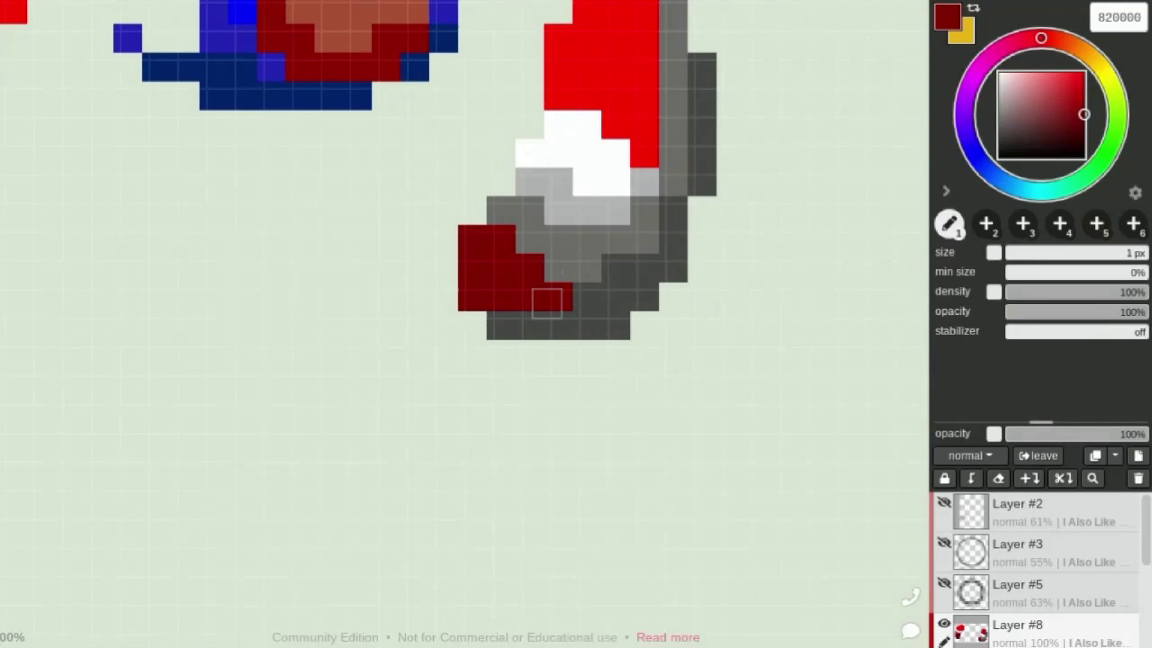
# Sample near-black red 240000 and paint it into the dark red leg with the 1px pencil
pyautogui.scroll(-1, 547, 303)
pyautogui.scroll(1, 270, 270)
pyautogui.scroll(1, 189, 369)
pyautogui.press('i')
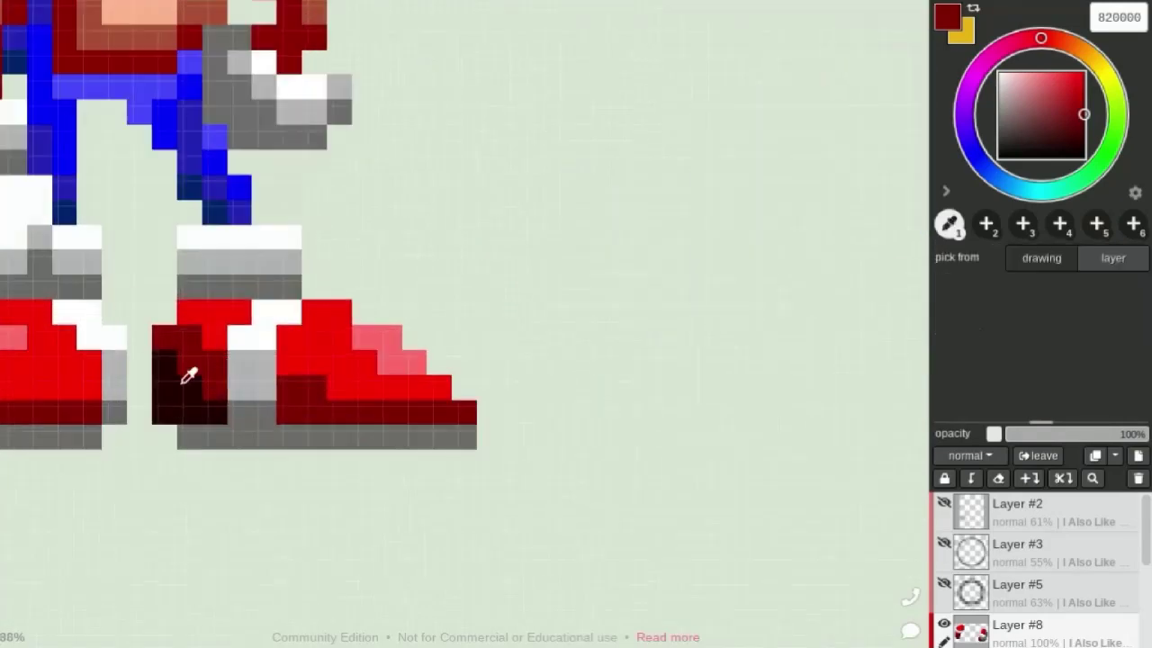
pyautogui.click(189, 375)
pyautogui.scroll(-1, 63, 296)
pyautogui.press('b')
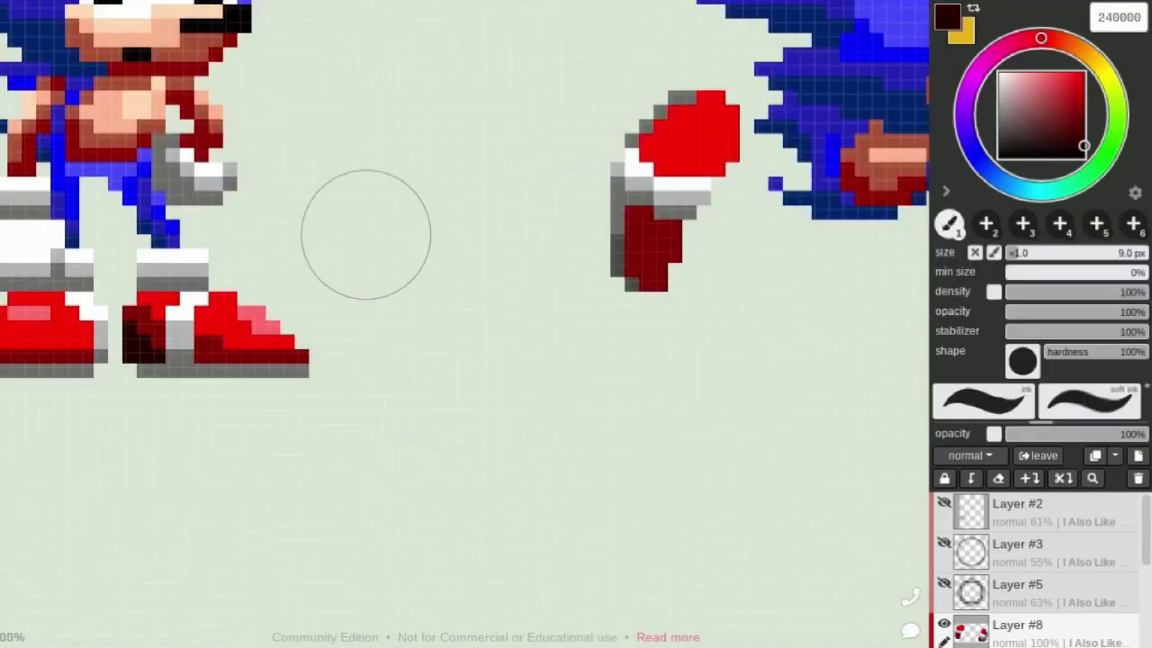
pyautogui.press('n')
pyautogui.scroll(1, 684, 243)
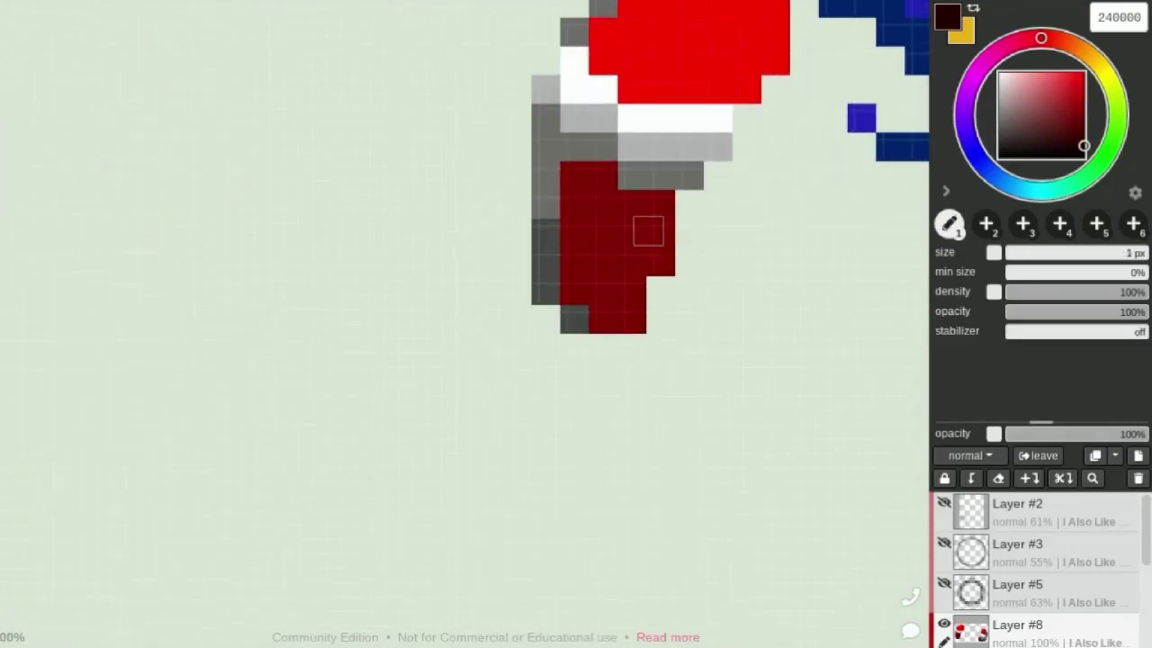
pyautogui.moveTo(564, 232)
pyautogui.mouseDown()
pyautogui.moveTo(578, 303)
pyautogui.moveTo(626, 296)
pyautogui.moveTo(653, 268)
pyautogui.moveTo(621, 316)
pyautogui.mouseUp()
# Darken the right shoe's toe and the red pixel beside the white area
pyautogui.scroll(-1, 705, 262)
pyautogui.scroll(1, 458, 262)
pyautogui.moveTo(499, 257)
pyautogui.mouseDown()
pyautogui.moveTo(458, 261)
pyautogui.moveTo(466, 286)
pyautogui.mouseUp()
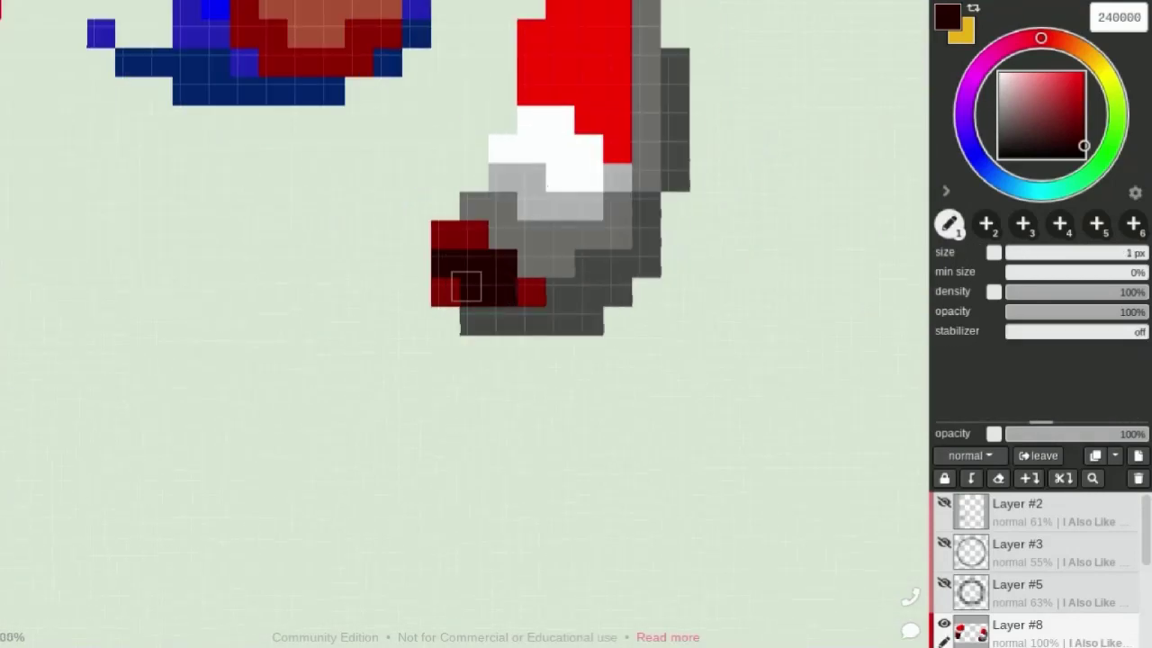
pyautogui.scroll(-1, 449, 285)
pyautogui.scroll(1, 464, 439)
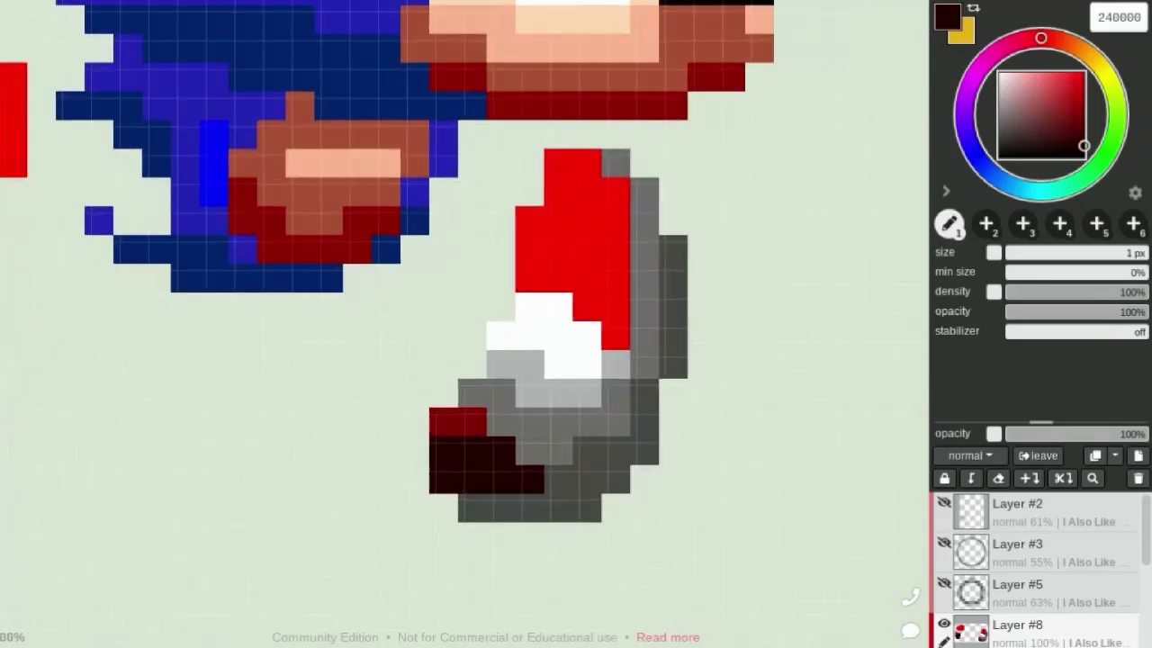
pyautogui.press('alt')
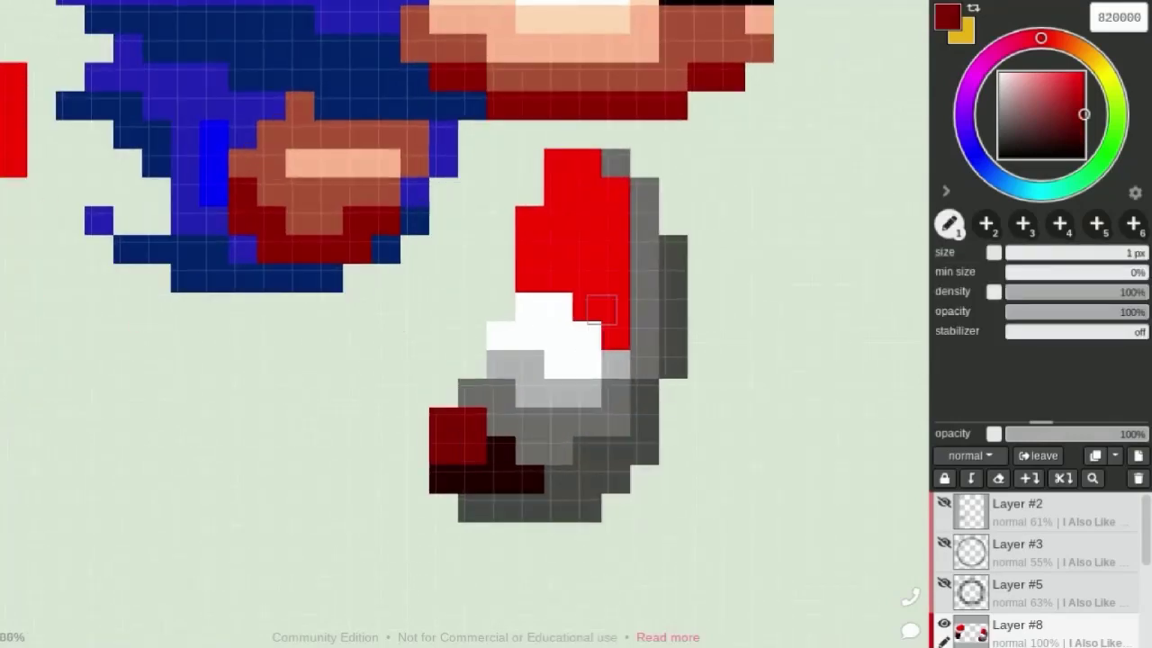
pyautogui.click(616, 335)
# Pick dark grey 242424 from the swatch and paint it along the shoe's bottom edge
pyautogui.scroll(-1, 736, 305)
pyautogui.scroll(1, 540, 270)
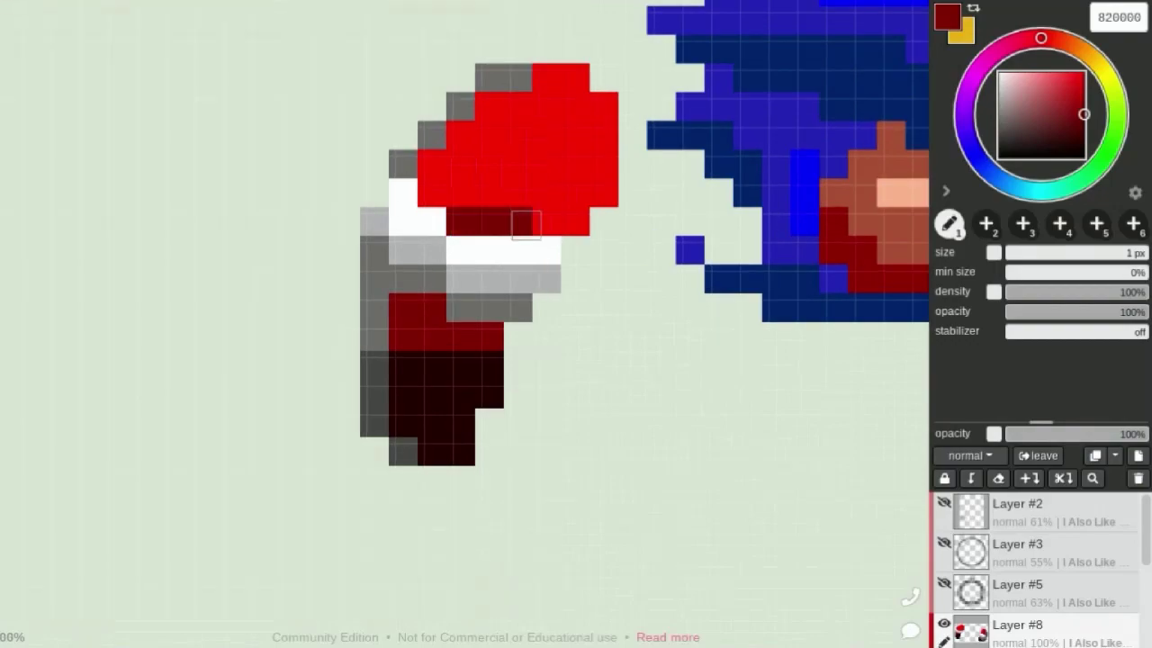
pyautogui.scroll(-2, 442, 167)
pyautogui.scroll(1, 426, 186)
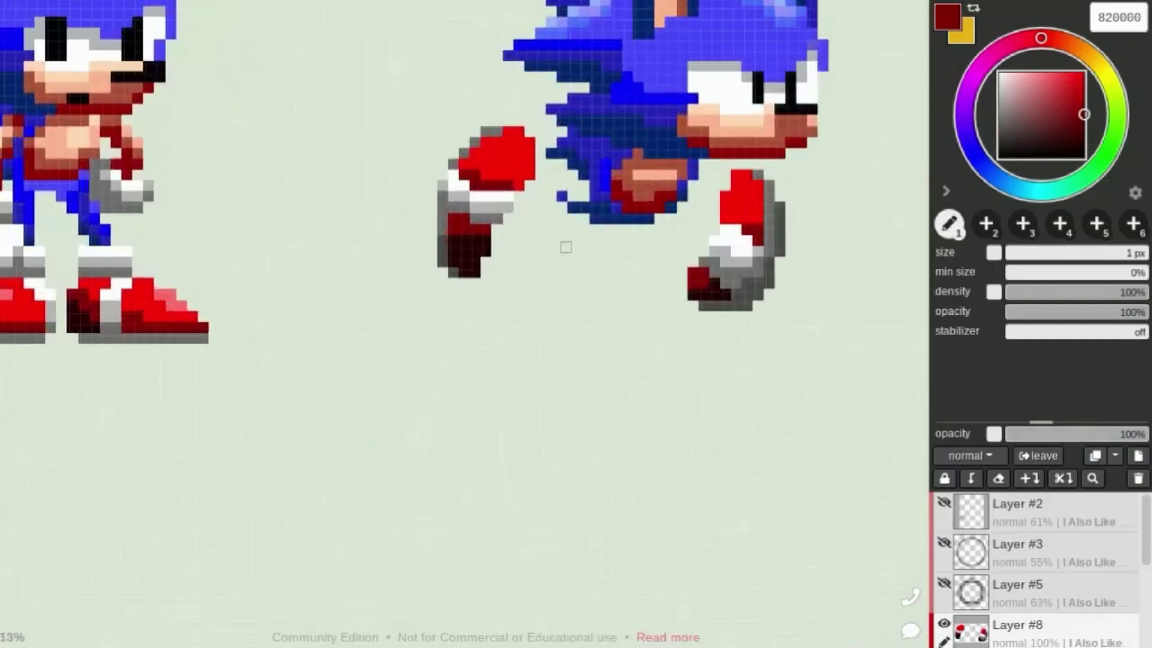
pyautogui.scroll(-1, 566, 246)
pyautogui.scroll(-2, 503, 215)
pyautogui.scroll(1, 270, 180)
pyautogui.scroll(2, 135, 108)
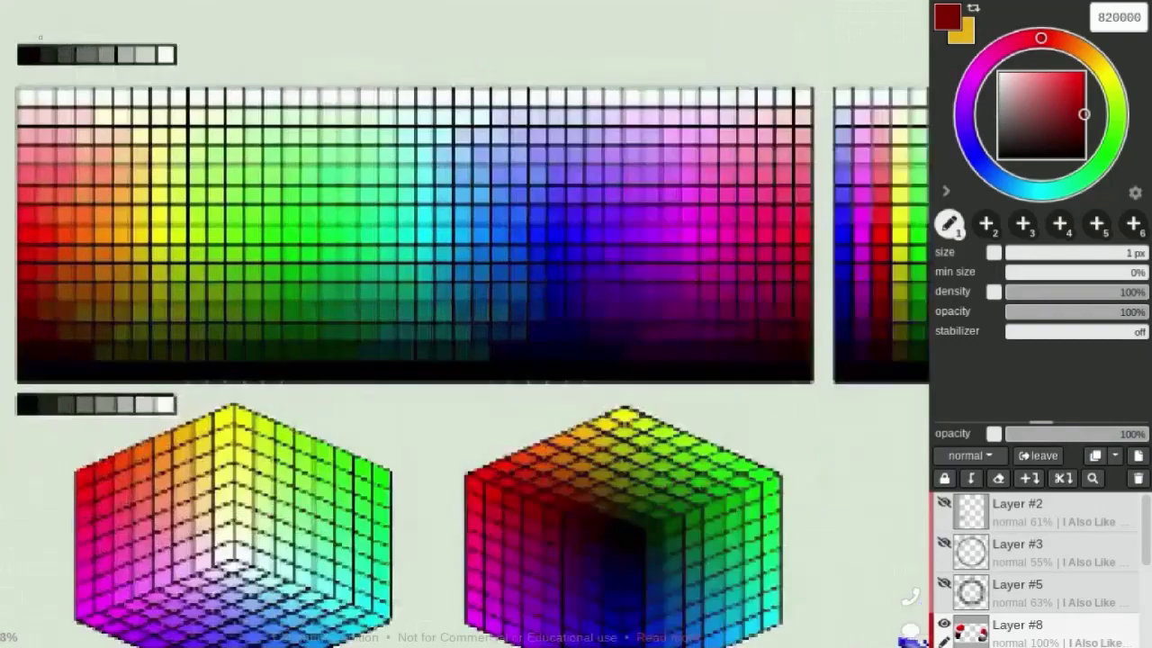
pyautogui.scroll(2, 54, 54)
pyautogui.press('i')
pyautogui.click(185, 78)
pyautogui.press('b')
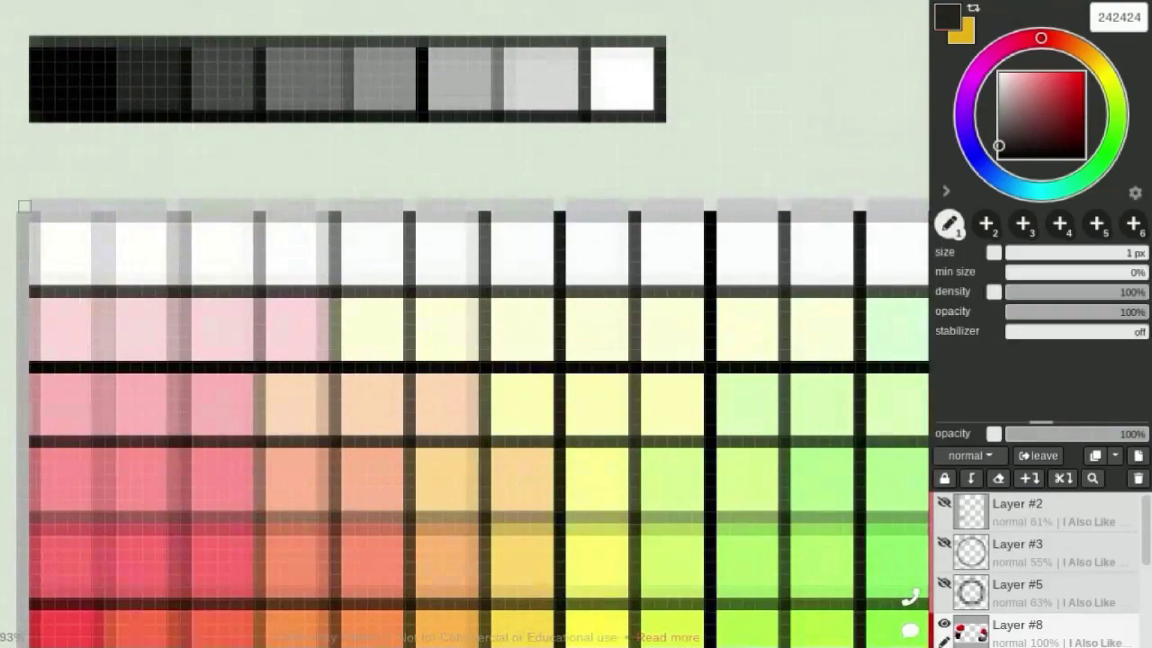
pyautogui.scroll(-2, 450, 360)
pyautogui.scroll(-2, 450, 404)
pyautogui.scroll(4, 402, 474)
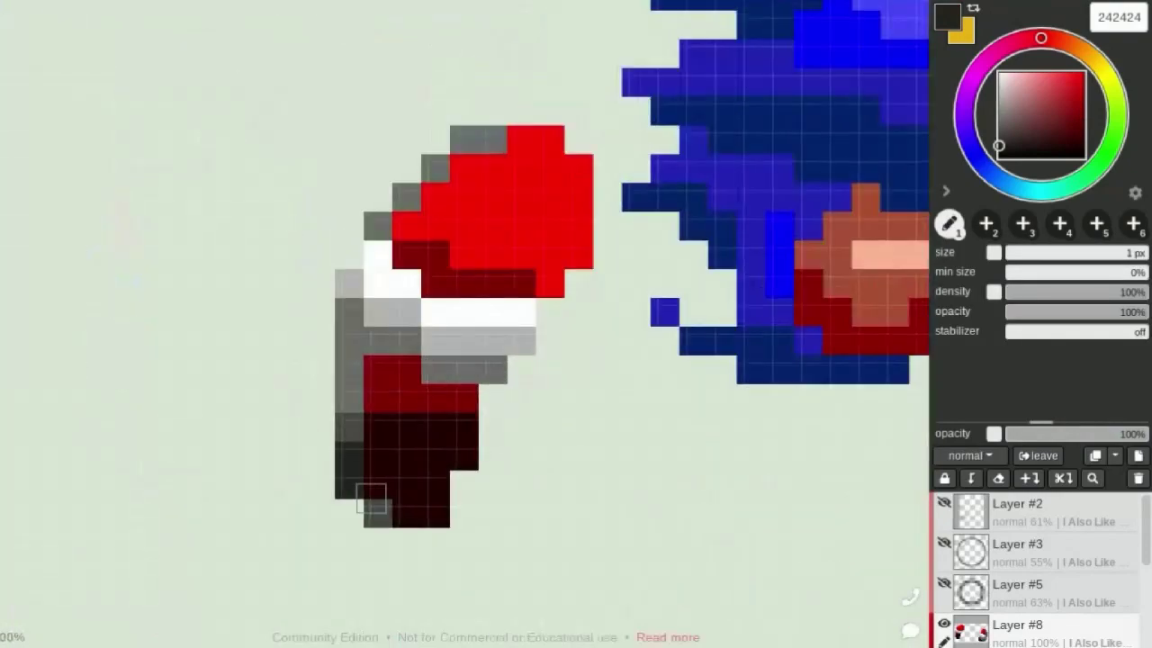
pyautogui.scroll(-4, 402, 473)
pyautogui.scroll(4, 558, 432)
pyautogui.moveTo(369, 372)
pyautogui.mouseDown()
pyautogui.moveTo(495, 347)
pyautogui.moveTo(534, 320)
pyautogui.mouseUp()
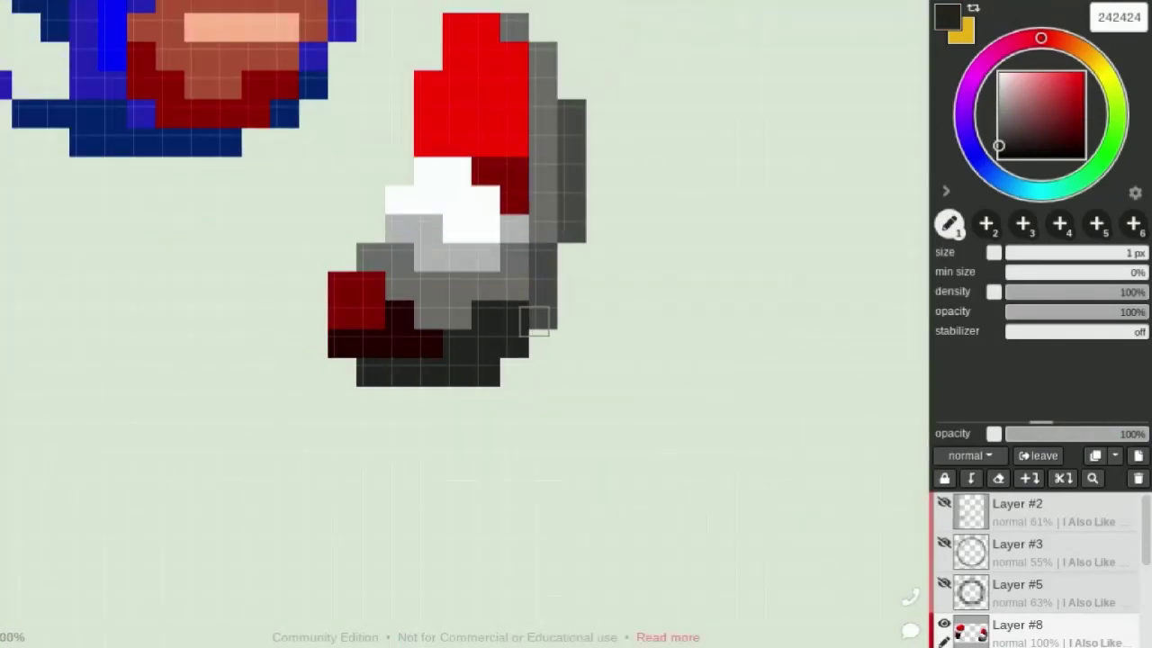
pyautogui.scroll(-3, 548, 281)
pyautogui.scroll(2, 548, 281)
pyautogui.scroll(1, 536, 245)
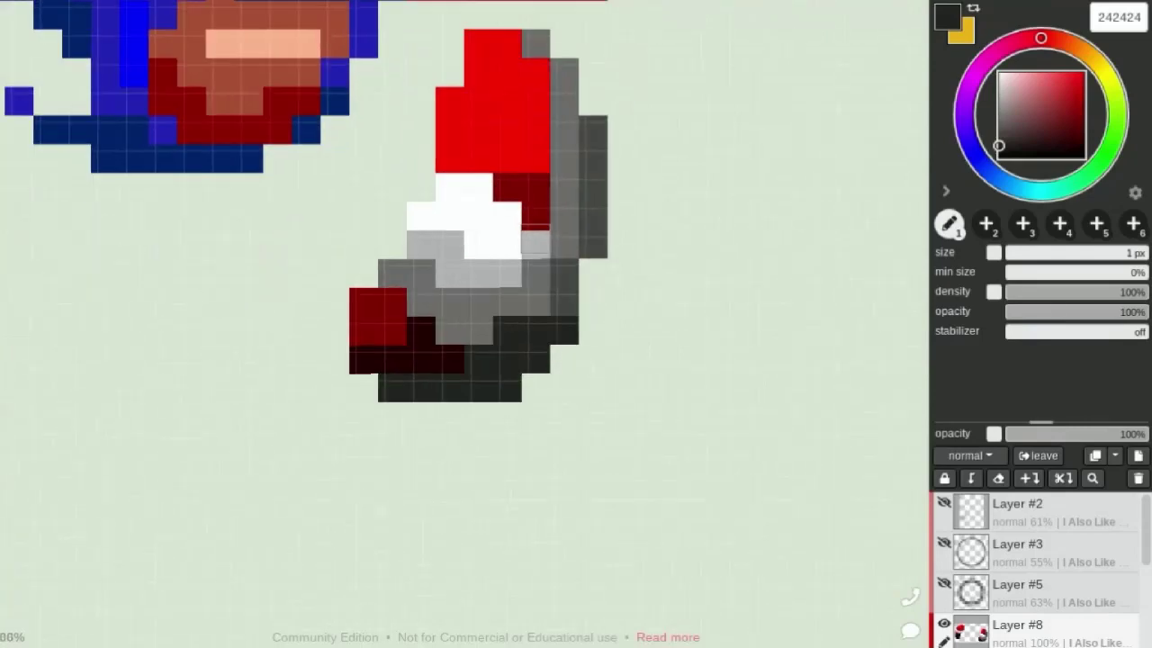
pyautogui.scroll(-3, 537, 126)
pyautogui.scroll(-1, 247, 309)
pyautogui.scroll(1, 248, 308)
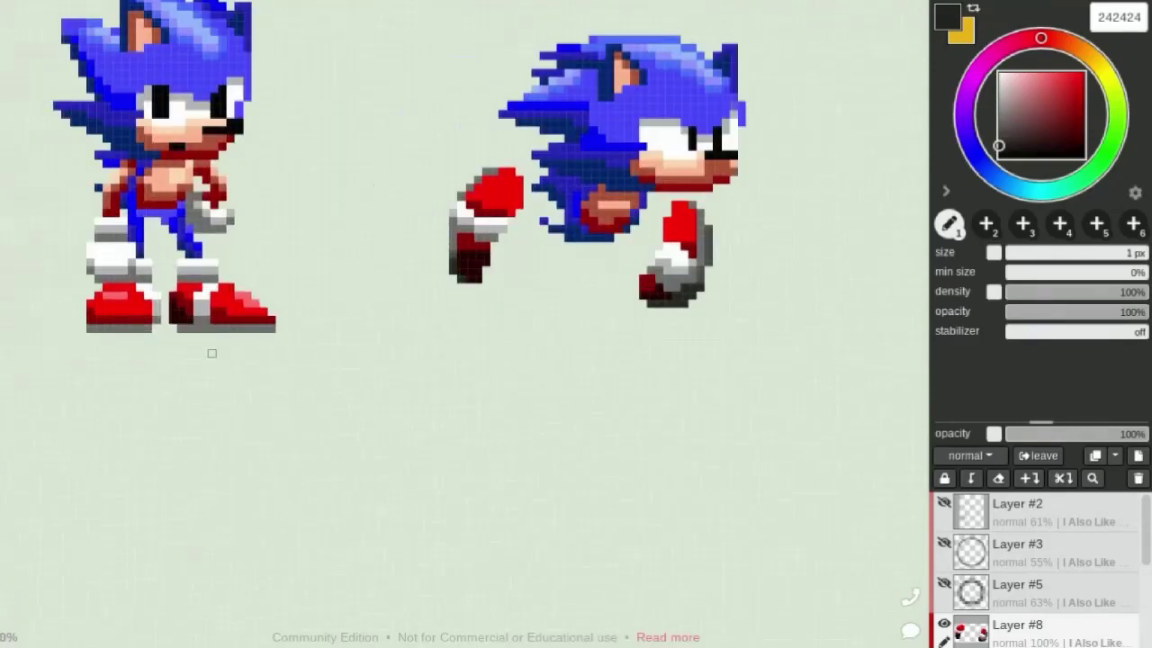
pyautogui.scroll(-1, 143, 286)
pyautogui.scroll(1, 309, 257)
pyautogui.scroll(-2, 298, 273)
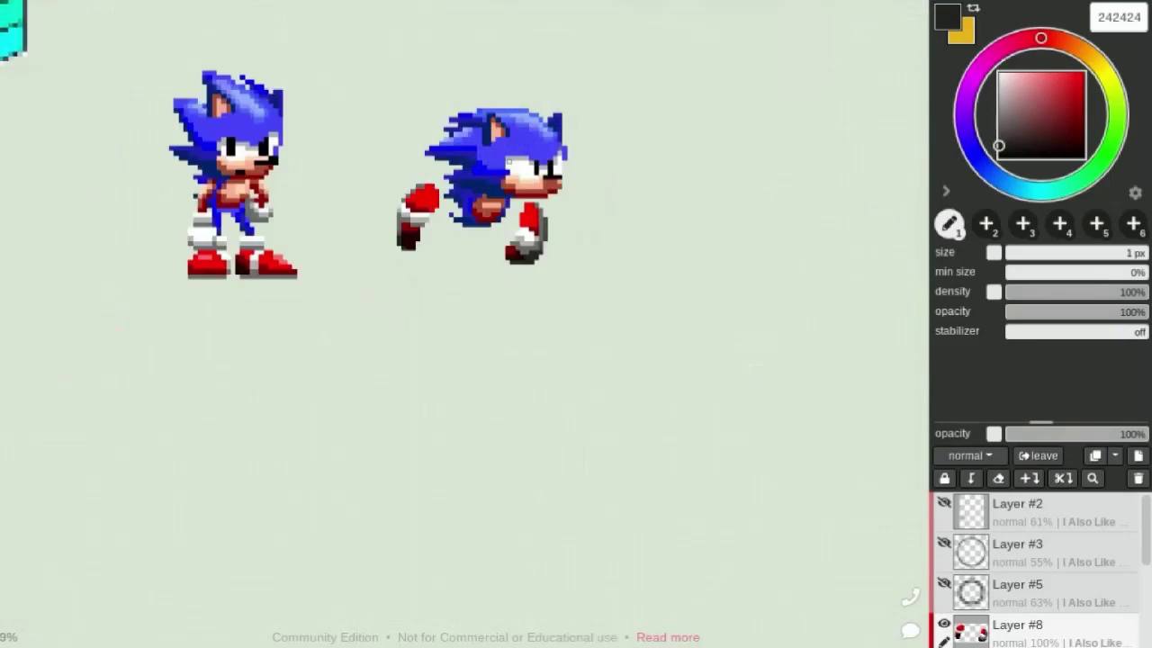
pyautogui.scroll(1, 415, 174)
pyautogui.scroll(2, 415, 174)
pyautogui.scroll(-2, 414, 175)
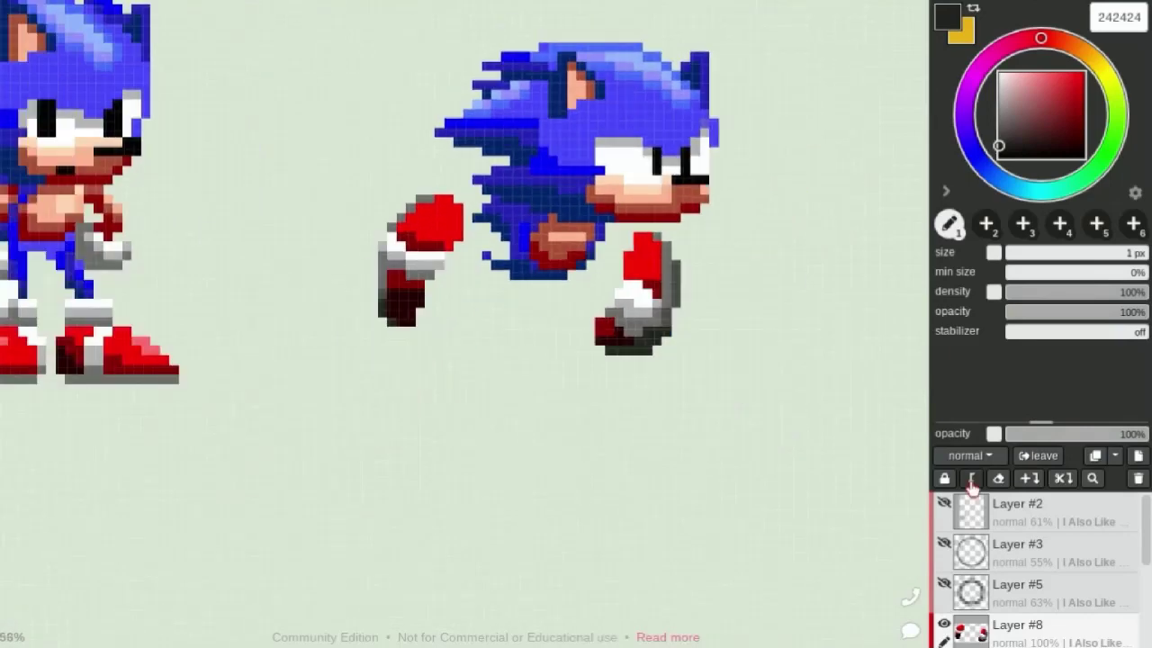
pyautogui.scroll(-2, 971, 585)
pyautogui.scroll(1, 972, 585)
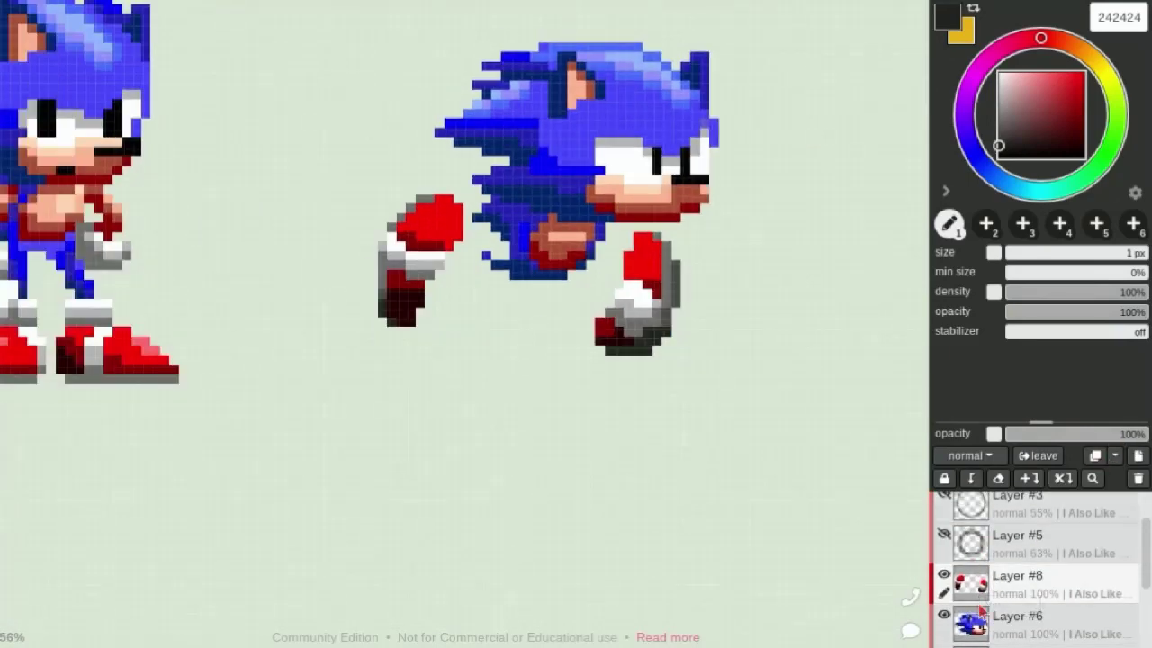
# Duplicate Layer #8, rotate the right-hand shoe 90° clockwise, and place it below the body
pyautogui.hotkey('ctrl', 'j')
pyautogui.click(944, 615)
pyautogui.scroll(1, 523, 197)
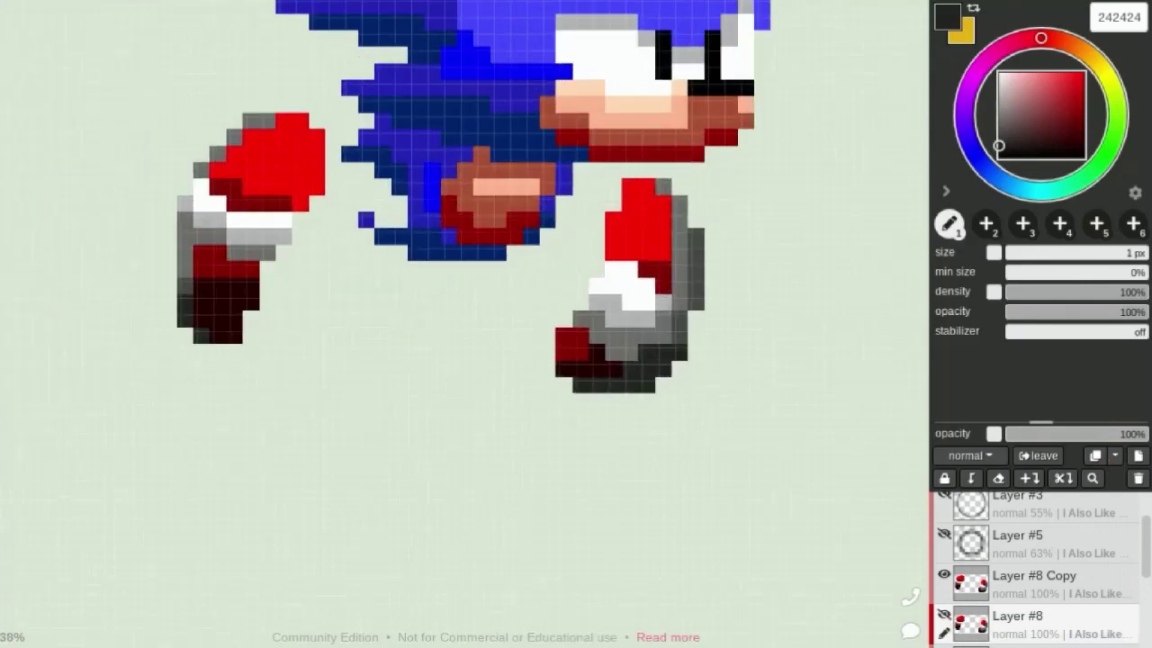
pyautogui.press('s')
pyautogui.moveTo(509, 149); pyautogui.dragTo(774, 447)
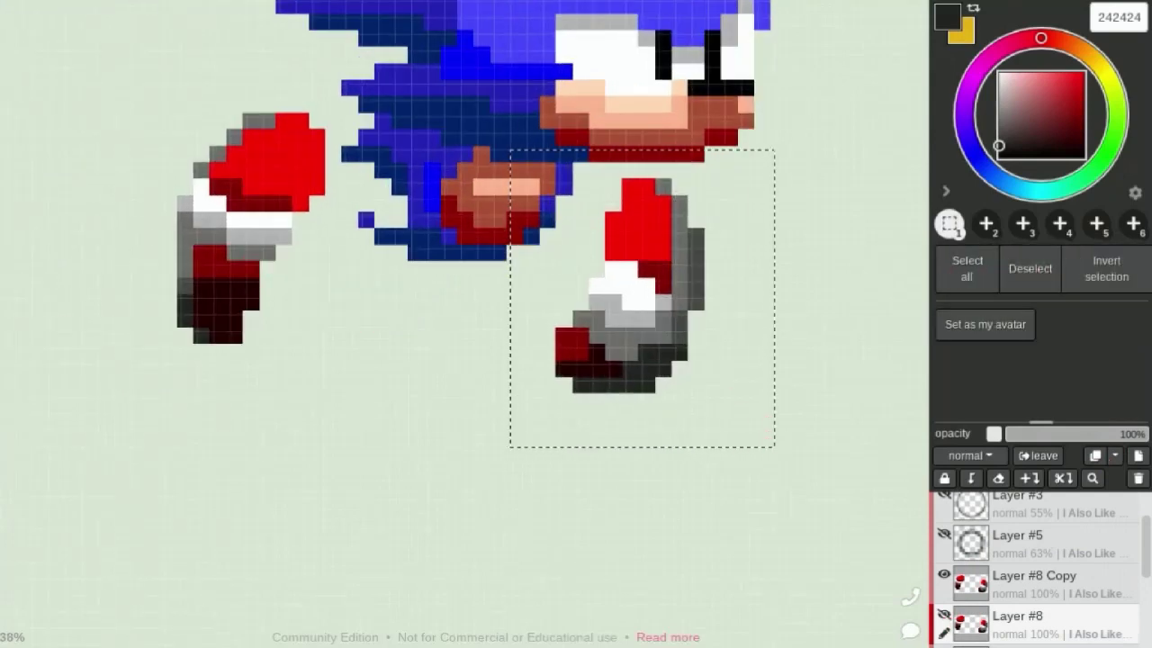
pyautogui.press('v')
pyautogui.click(1023, 258)
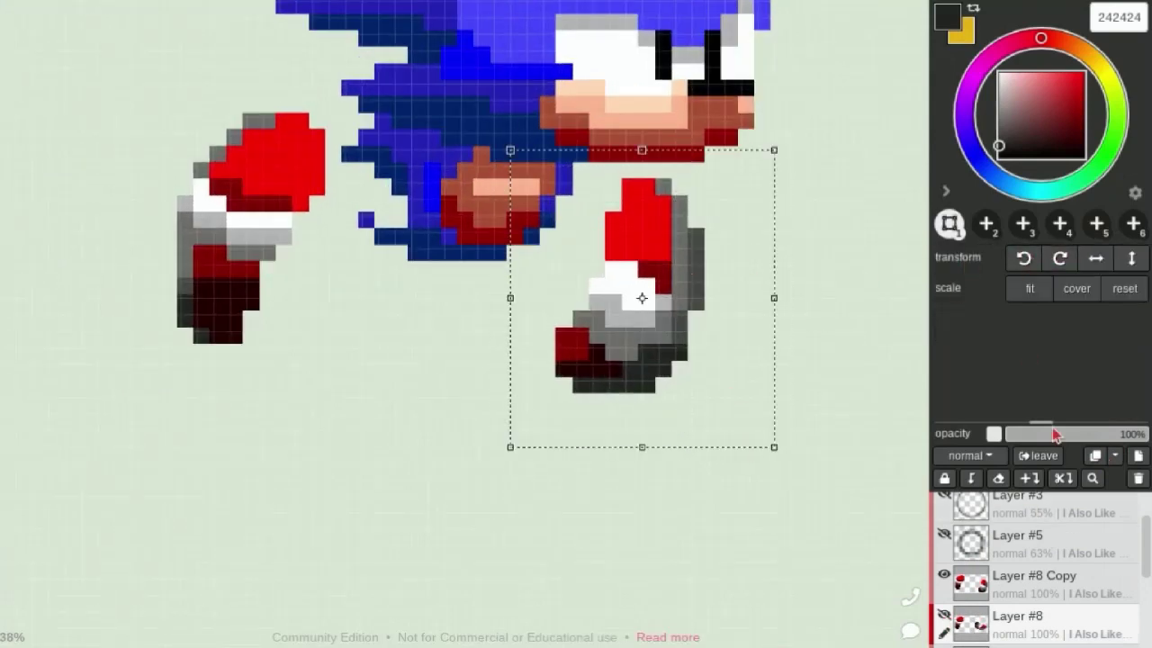
pyautogui.click(970, 580)
pyautogui.click(1053, 260)
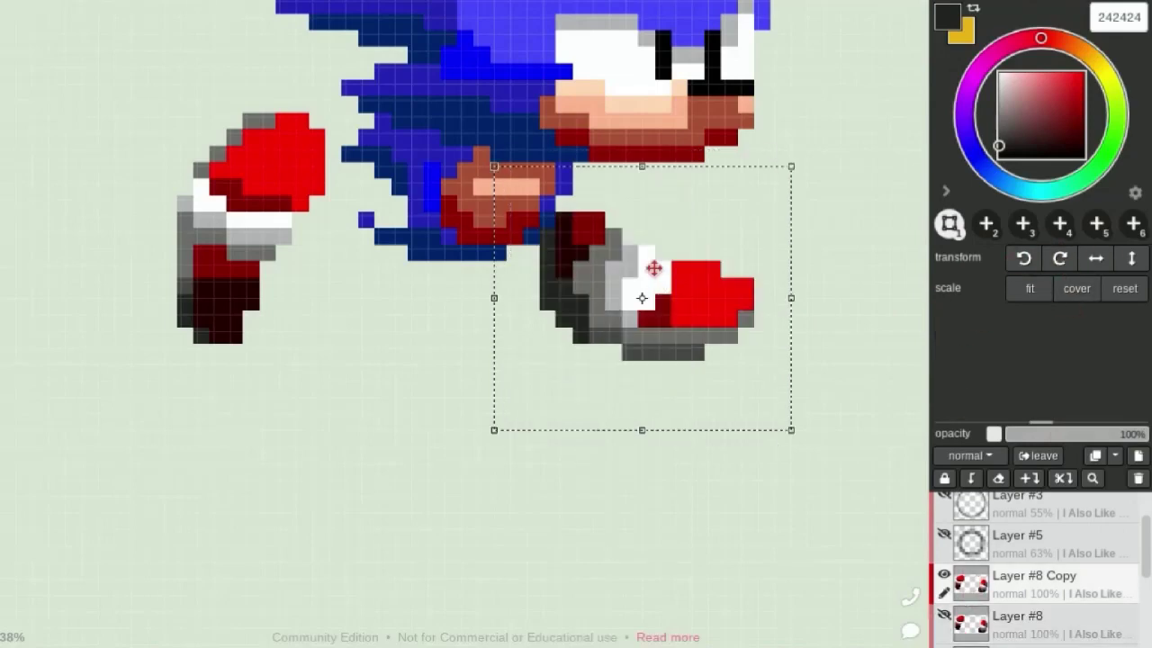
pyautogui.moveTo(753, 323); pyautogui.dragTo(560, 453)
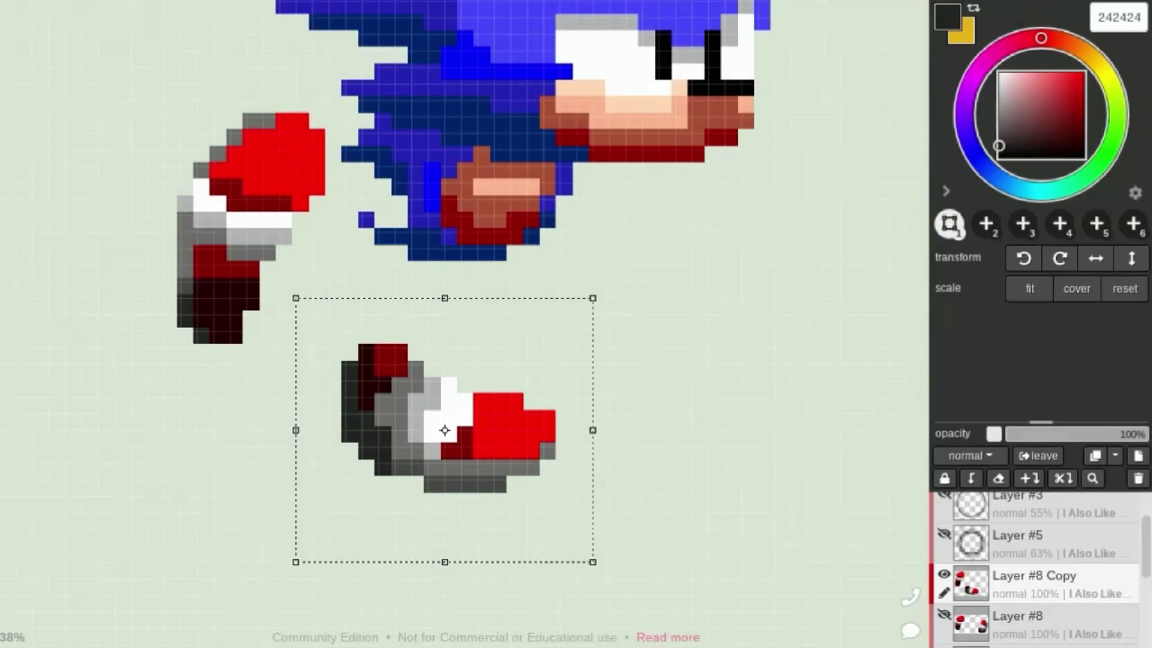
# Rotate the upper-left shoe 90° clockwise and move it onto Sonic's body
pyautogui.moveTo(132, 67); pyautogui.dragTo(347, 381)
pyautogui.press('v')
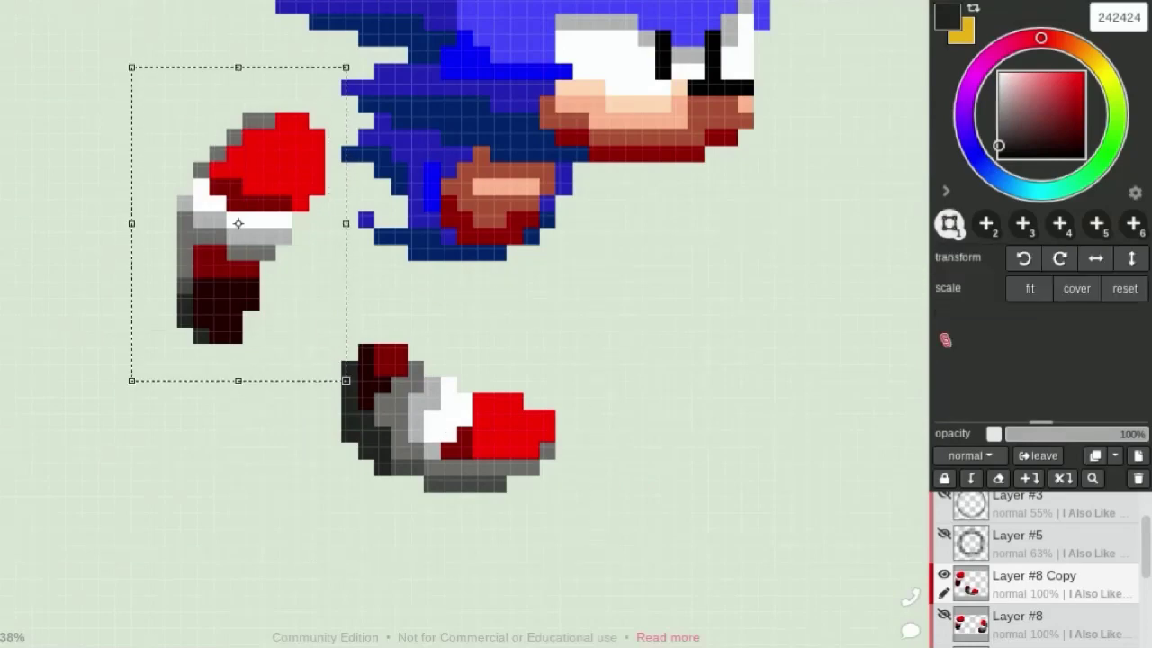
pyautogui.click(1096, 258)
pyautogui.click(1096, 258)
pyautogui.click(1060, 259)
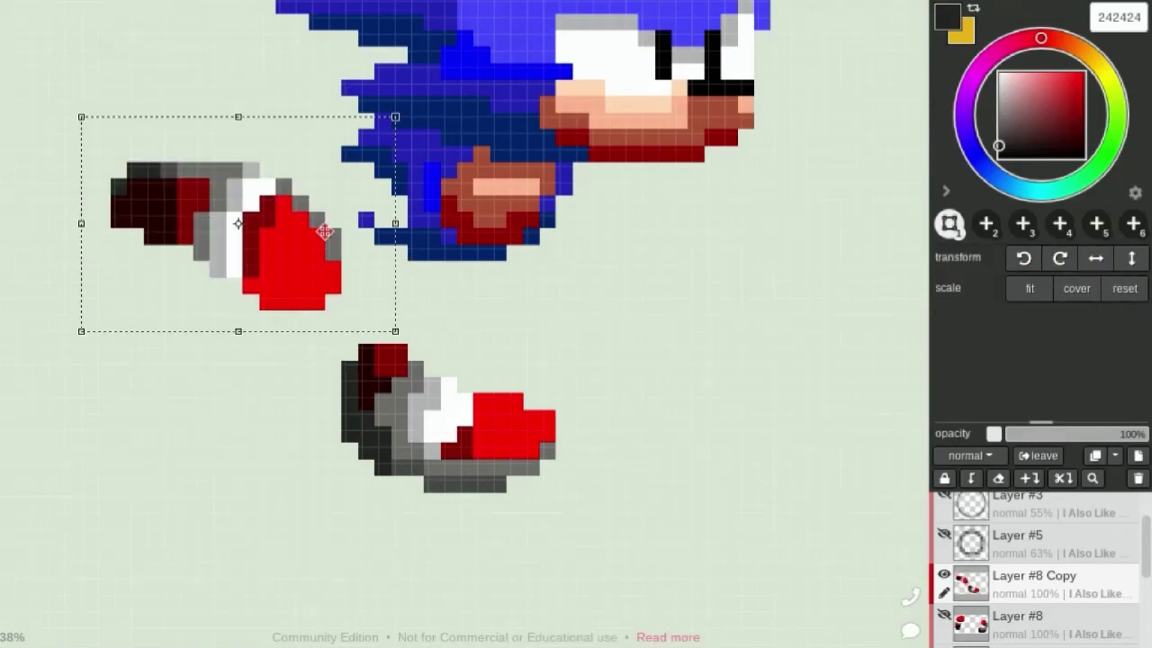
pyautogui.moveTo(324, 233); pyautogui.dragTo(687, 249)
# Fade the original shoes layer to 36% as a guide and shift the shoe further up-left
pyautogui.click(1026, 621)
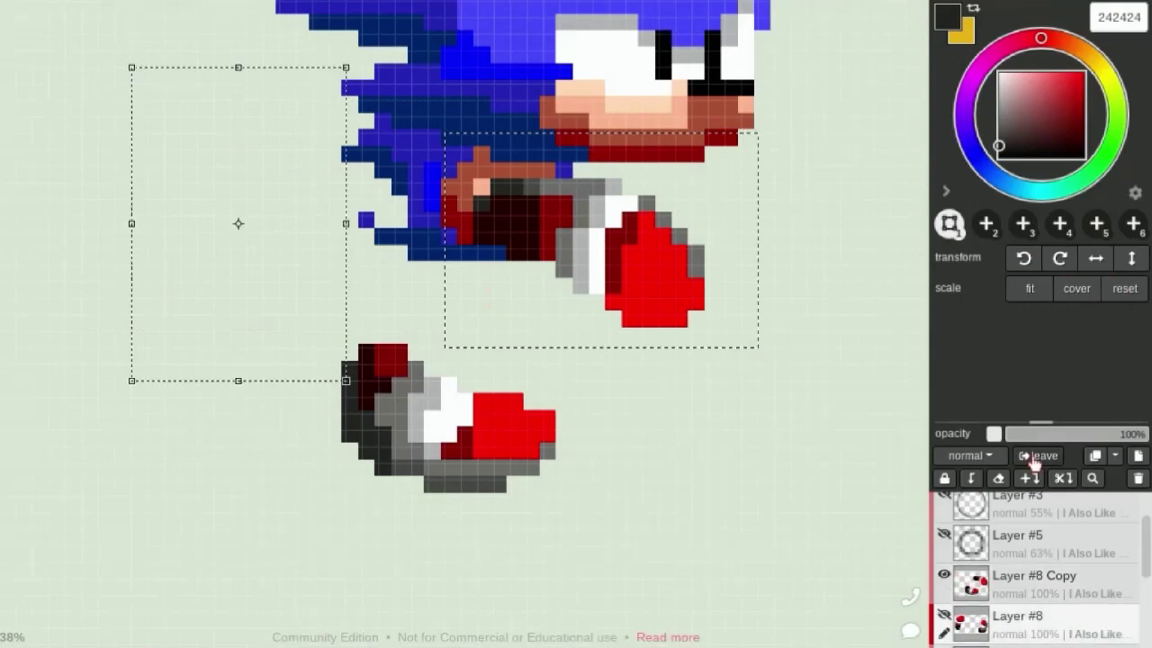
pyautogui.moveTo(1093, 434); pyautogui.dragTo(1057, 434)
pyautogui.click(1025, 583)
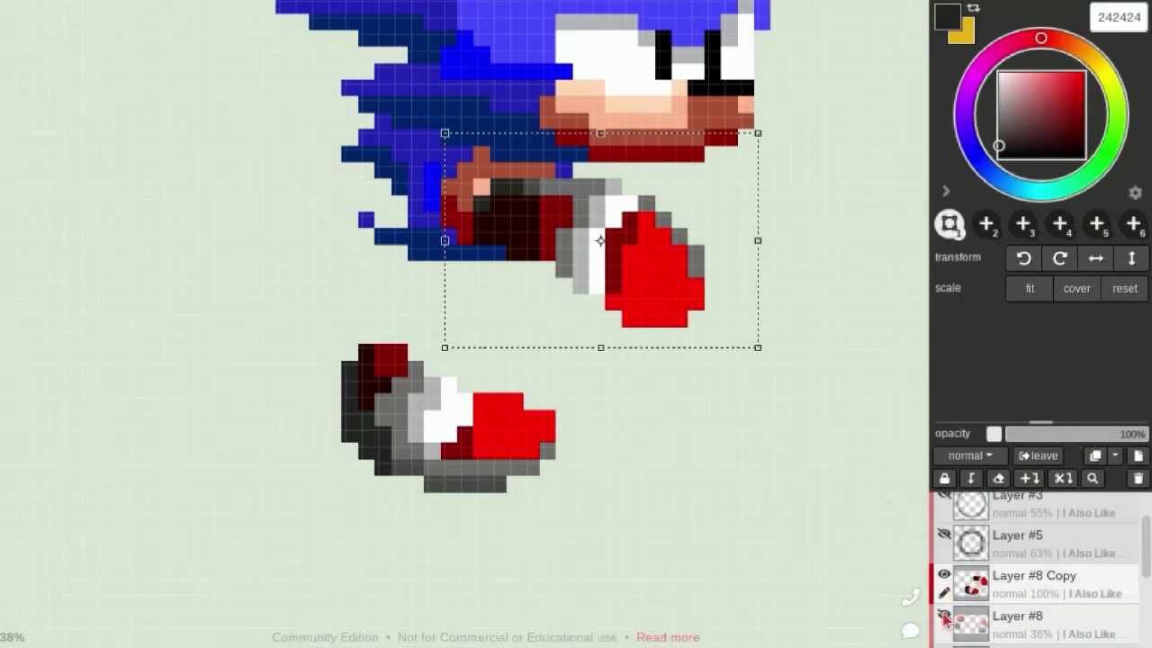
pyautogui.click(944, 615)
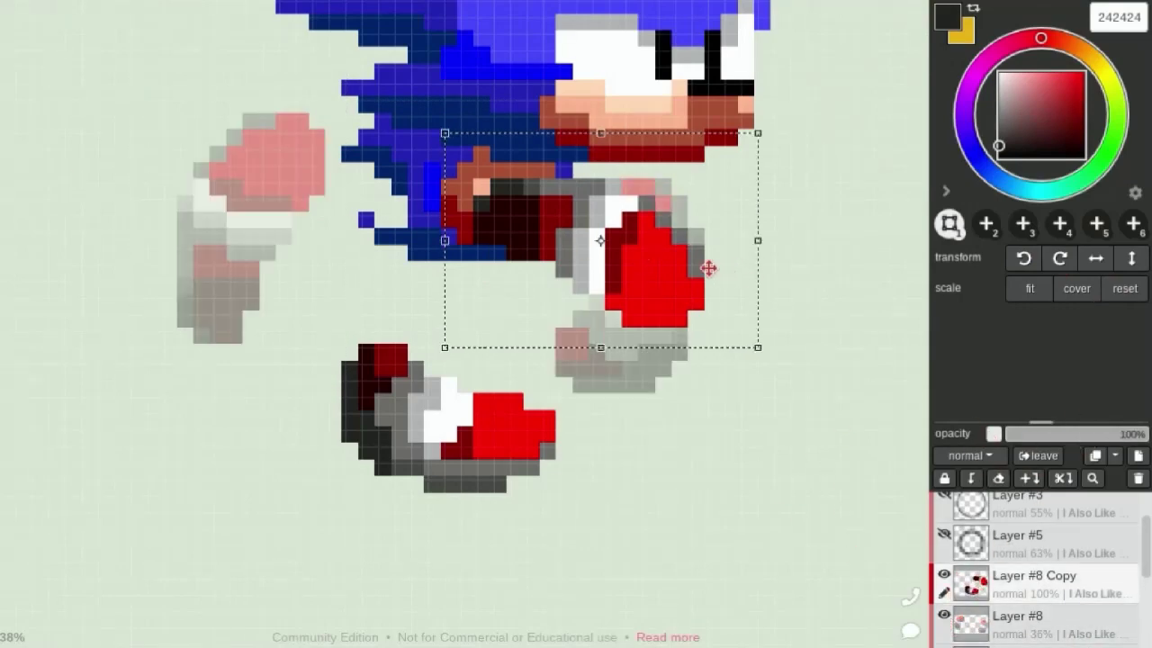
pyautogui.moveTo(708, 268); pyautogui.dragTo(609, 202)
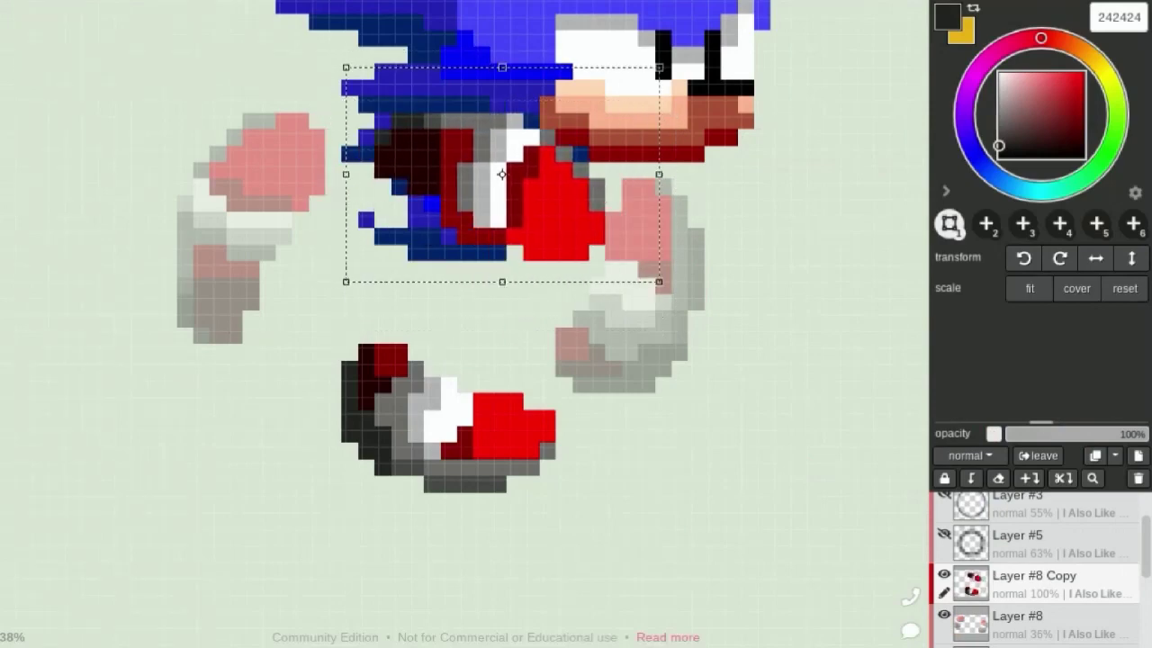
# Duplicate the faded shoes layer and move the upper shoe copy down slightly
pyautogui.click(1026, 621)
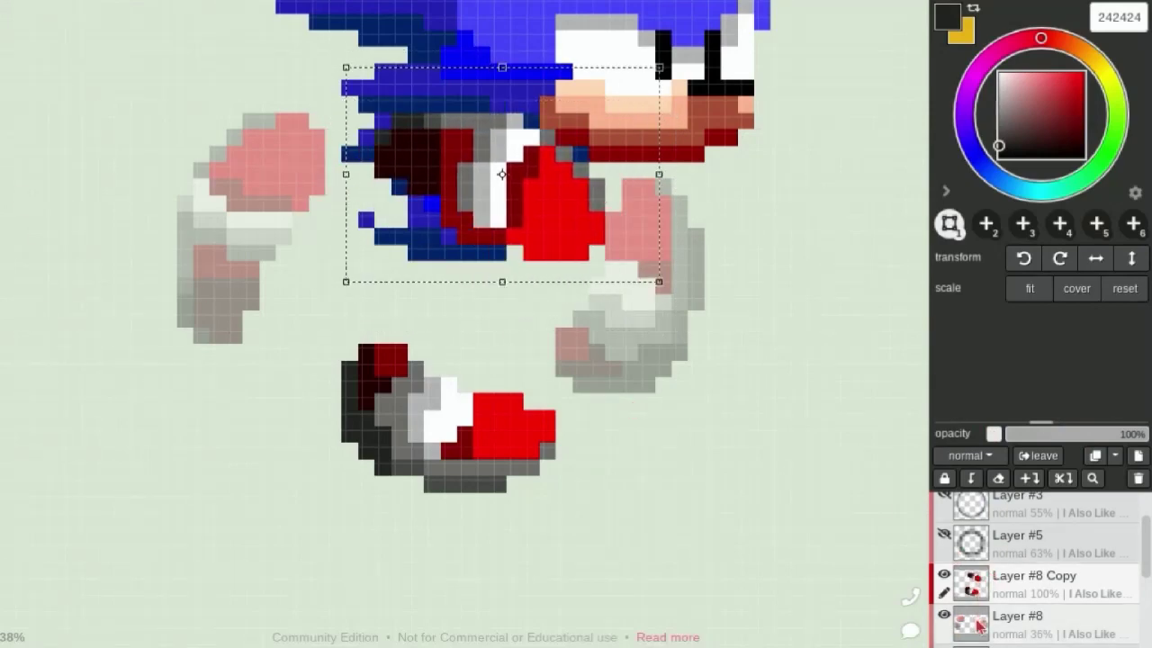
pyautogui.click(1095, 455)
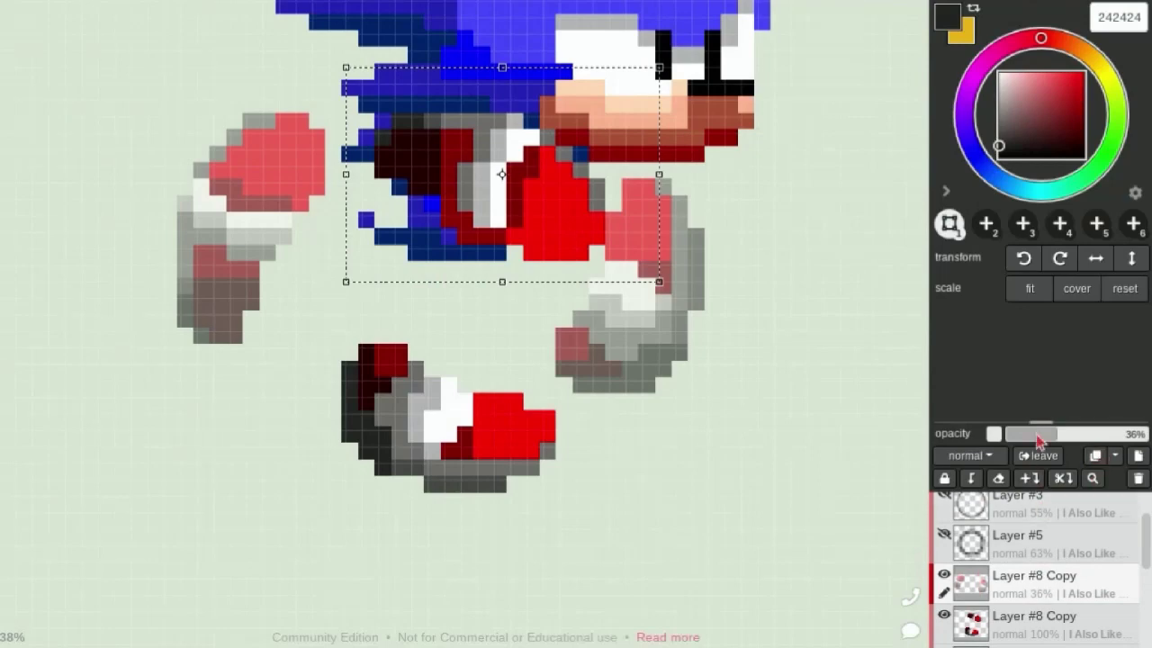
pyautogui.moveTo(1039, 440); pyautogui.dragTo(1143, 435)
pyautogui.scroll(-1, 1020, 570)
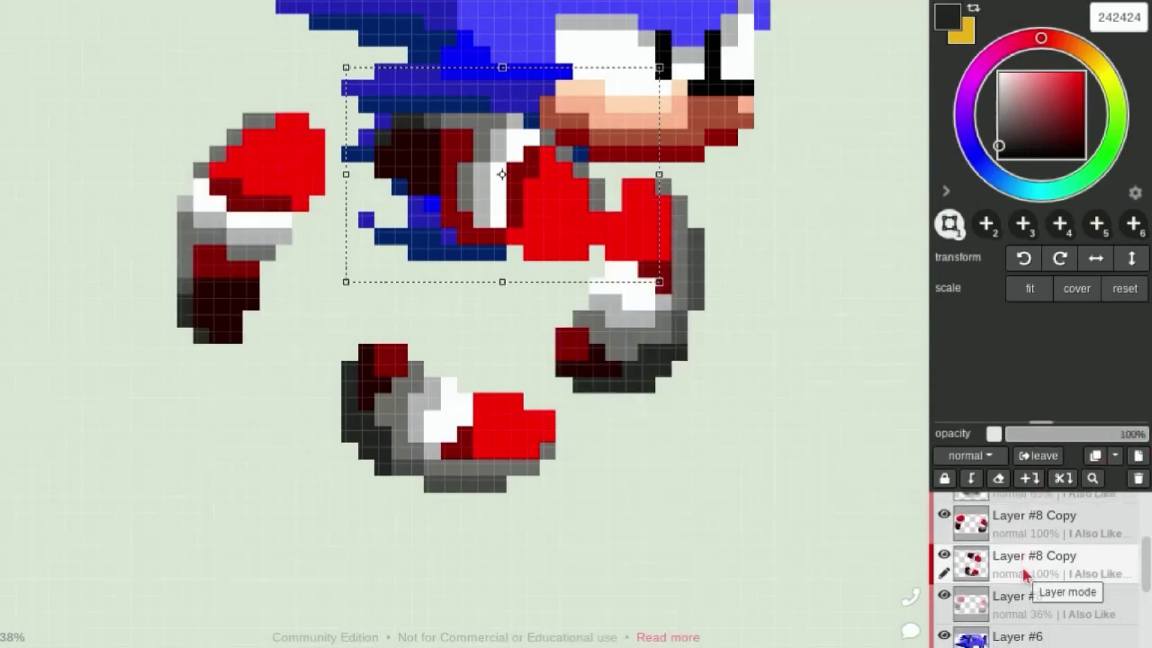
pyautogui.click(966, 538)
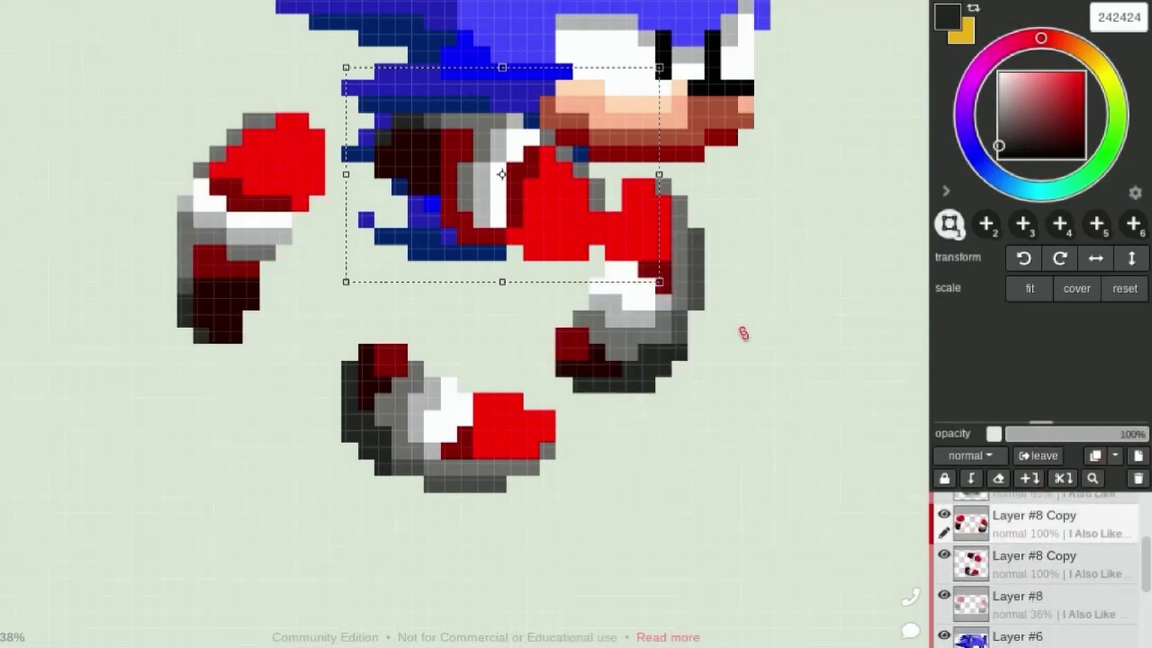
pyautogui.click(38, 9)
pyautogui.click(93, 144)
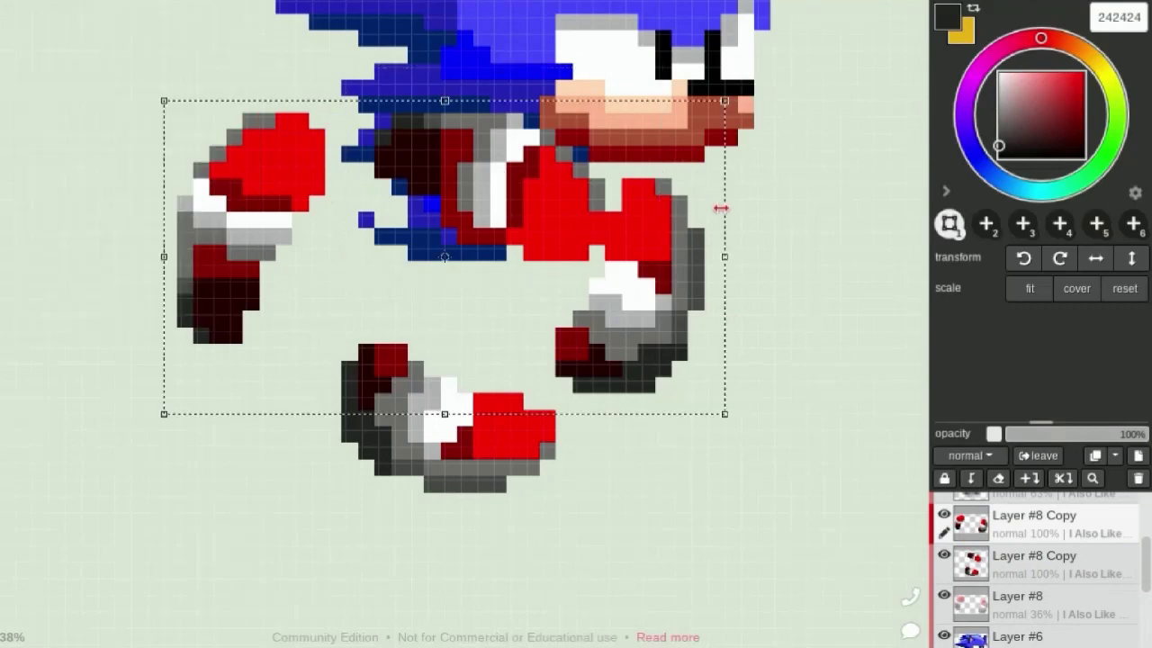
pyautogui.moveTo(721, 208); pyautogui.dragTo(720, 241)
# Delete the faded guide layer and nudge the copied shoes slightly left and down
pyautogui.click(967, 603)
pyautogui.scroll(-1, 943, 594)
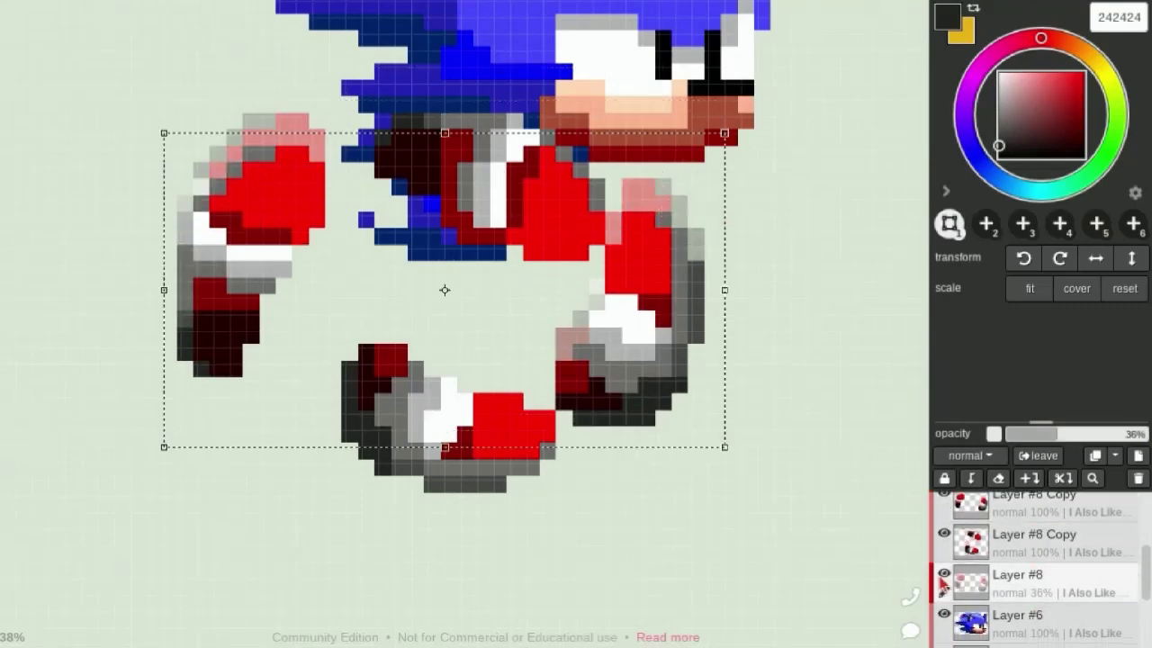
pyautogui.click(1138, 480)
pyautogui.scroll(-3, 674, 448)
pyautogui.scroll(3, 85, 149)
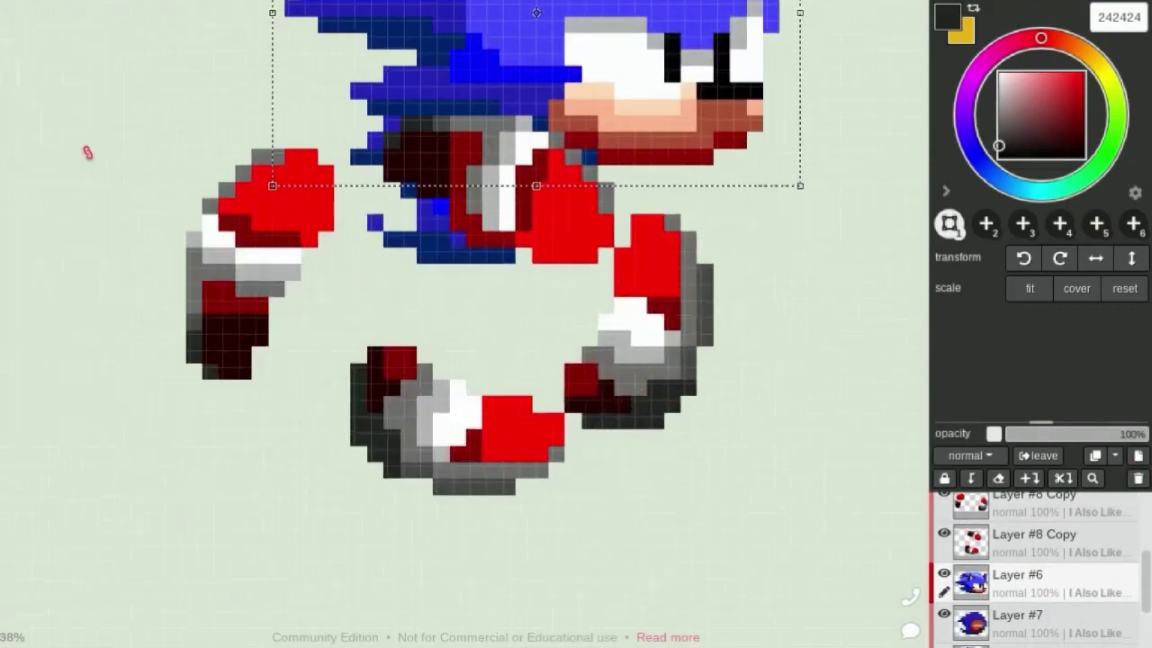
pyautogui.click(1035, 540)
pyautogui.moveTo(581, 182); pyautogui.dragTo(565, 183)
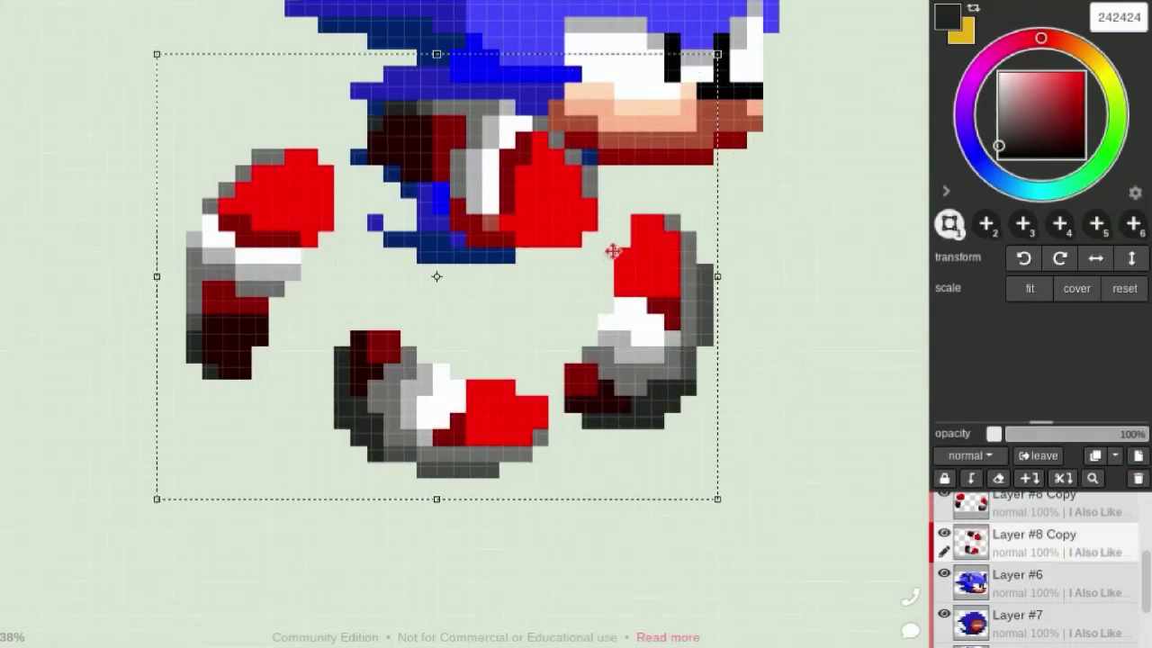
pyautogui.moveTo(613, 272); pyautogui.dragTo(614, 289)
pyautogui.scroll(-2, 637, 303)
pyautogui.scroll(-2, 638, 307)
# Make Layer #2 active and briefly check the blue Sonic reference sprite sheet
pyautogui.scroll(5, 1035, 567)
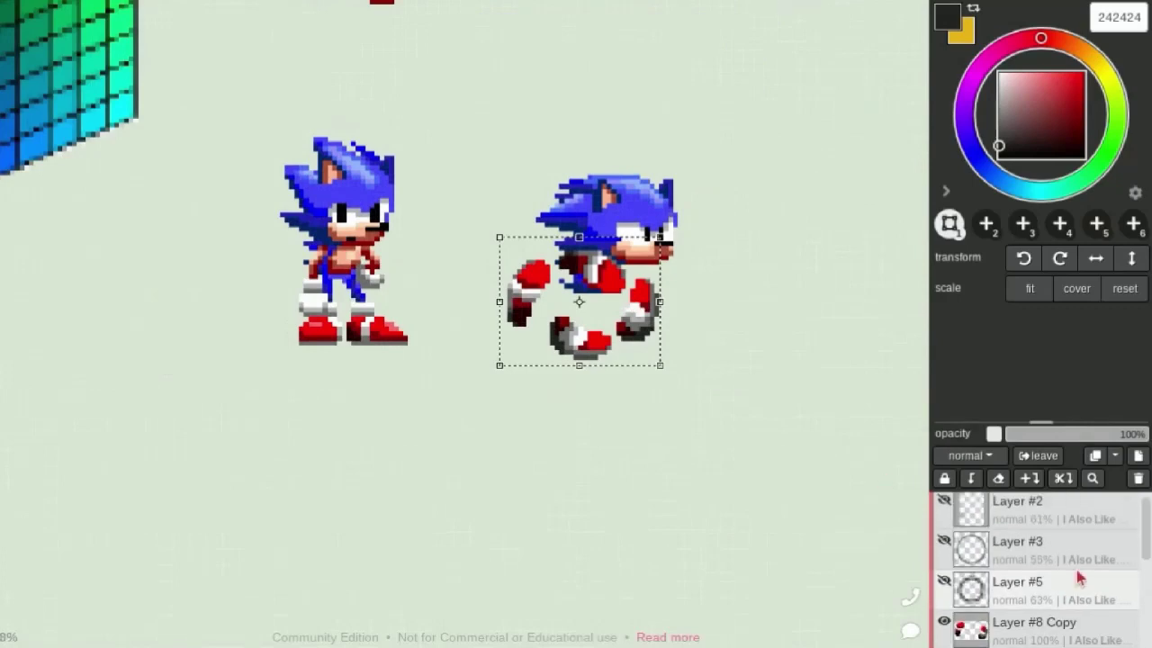
pyautogui.click(1035, 509)
pyautogui.scroll(-2, 720, 387)
pyautogui.click(943, 504)
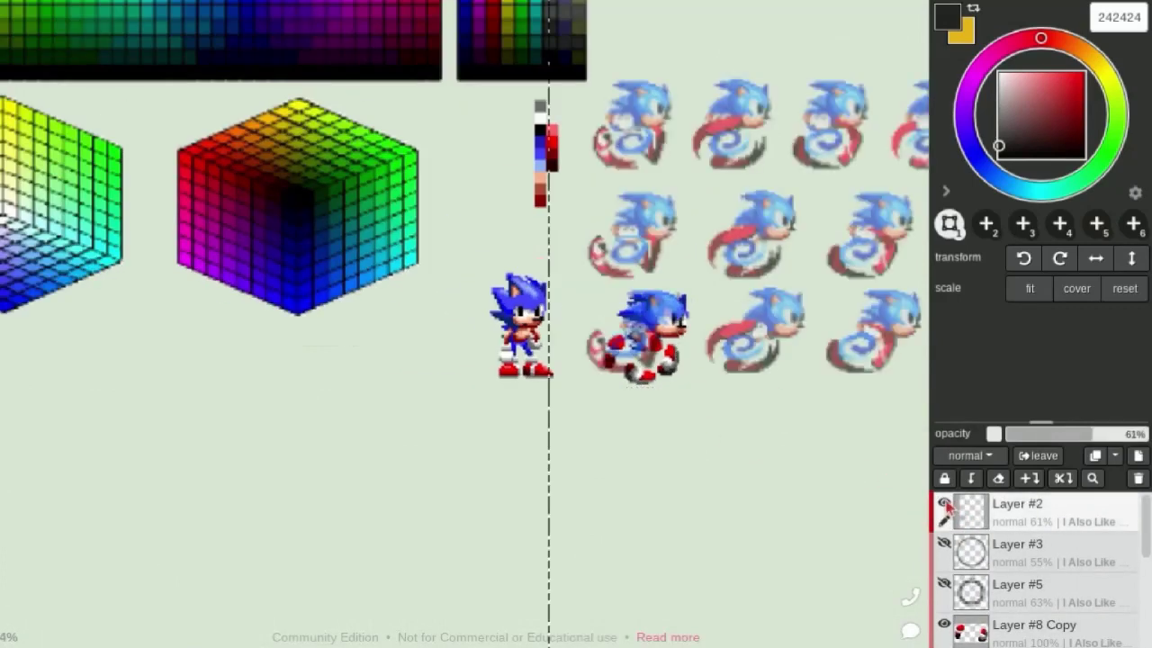
pyautogui.moveTo(596, 297)
pyautogui.mouseDown()
pyautogui.moveTo(442, 283)
pyautogui.moveTo(463, 263)
pyautogui.mouseUp()
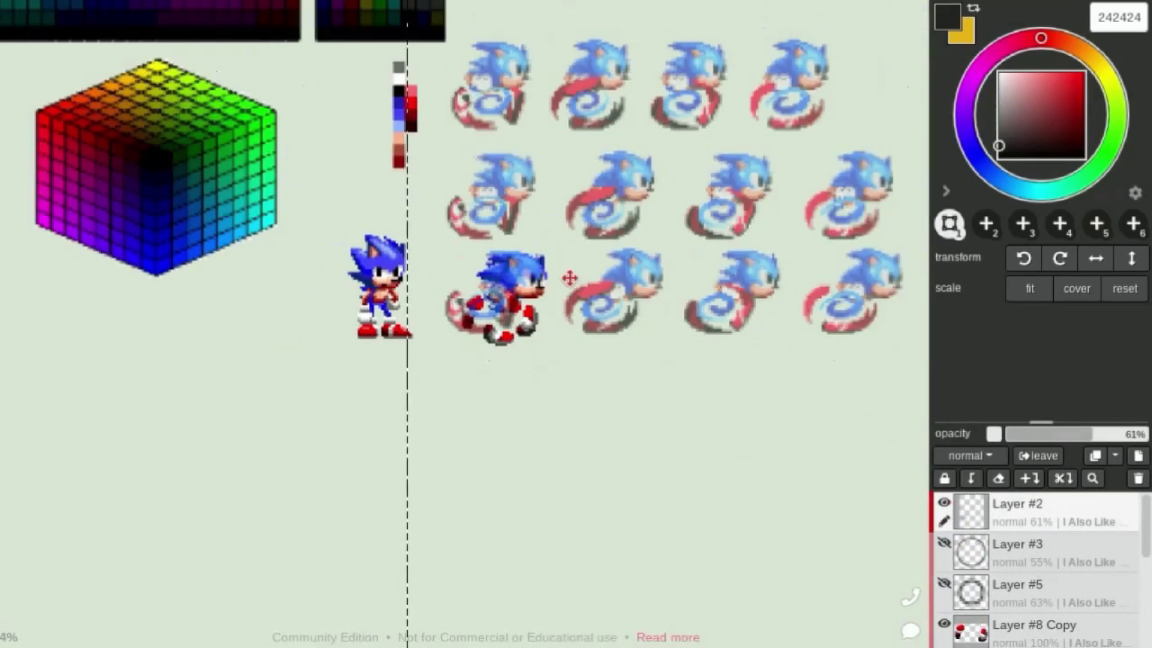
pyautogui.hotkey('ctrl', 'z')
pyautogui.scroll(5, 504, 315)
pyautogui.scroll(-3, 1079, 576)
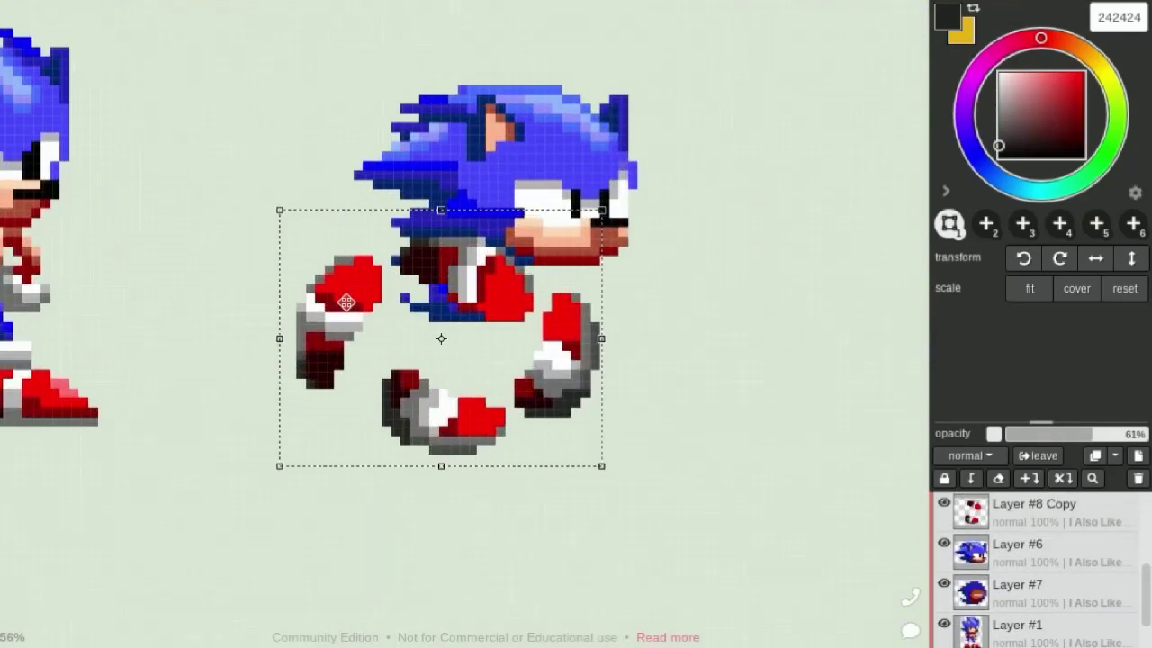
# Hide one Layer #8 Copy and repaint the maroon shoe pixels bright red with the pencil
pyautogui.press('i')
pyautogui.scroll(2, 441, 339)
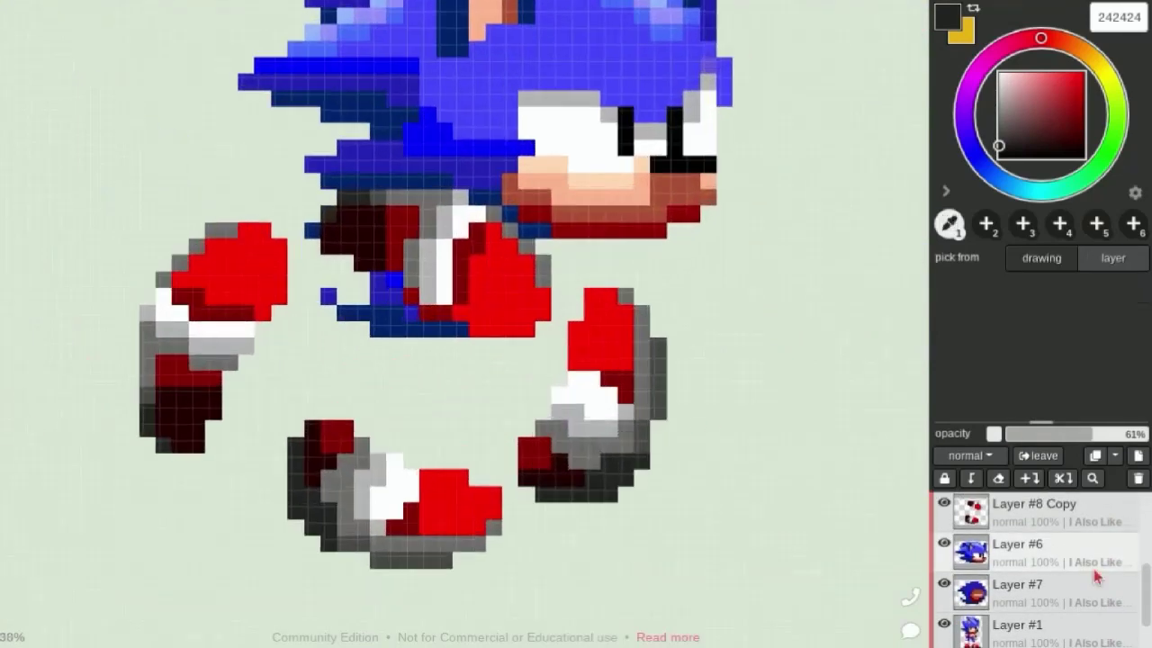
pyautogui.scroll(2, 1035, 566)
pyautogui.click(943, 555)
pyautogui.scroll(2, 421, 193)
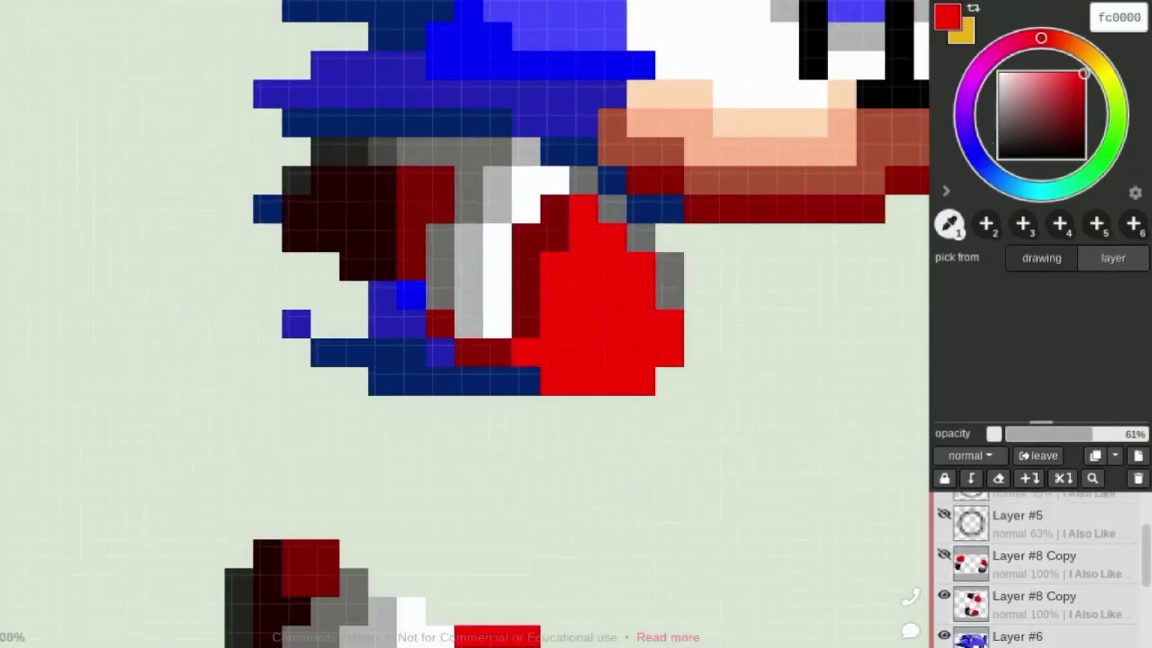
pyautogui.press('b')
pyautogui.click(562, 248)
pyautogui.click(1035, 603)
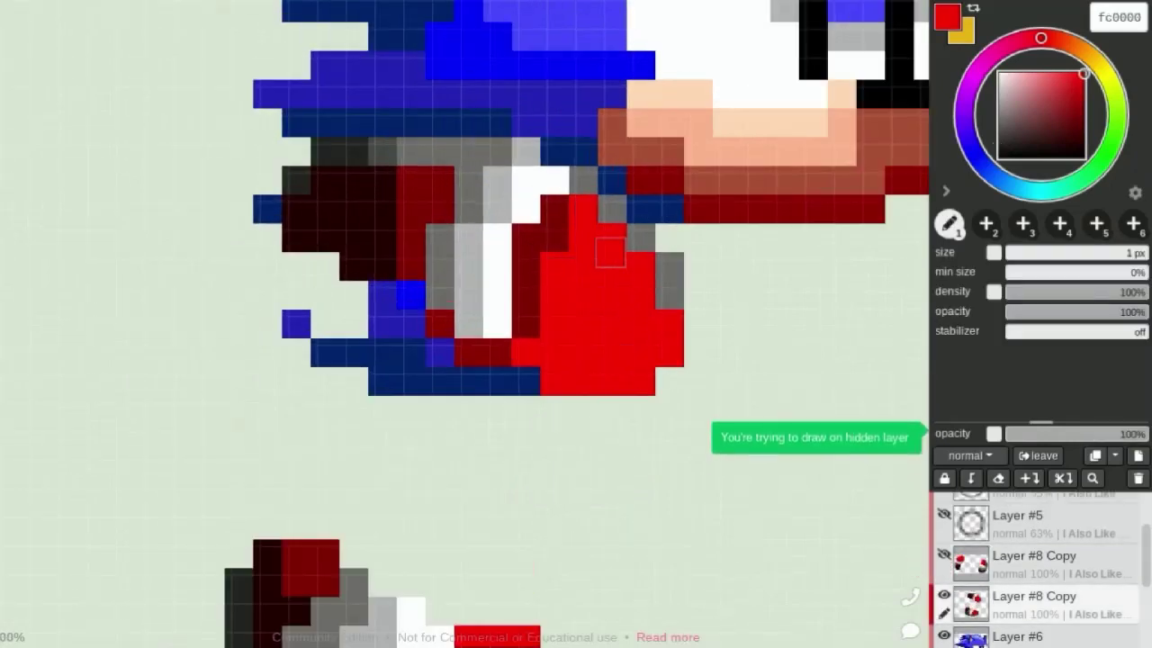
pyautogui.moveTo(556, 211)
pyautogui.mouseDown()
pyautogui.moveTo(497, 351)
pyautogui.moveTo(439, 326)
pyautogui.moveTo(472, 203)
pyautogui.moveTo(360, 238)
pyautogui.moveTo(402, 280)
pyautogui.moveTo(429, 217)
pyautogui.mouseUp()
# Paint the lower shoe's dark edge pixels with the dark grey outline colour
pyautogui.scroll(-1, 371, 244)
pyautogui.scroll(1, 370, 244)
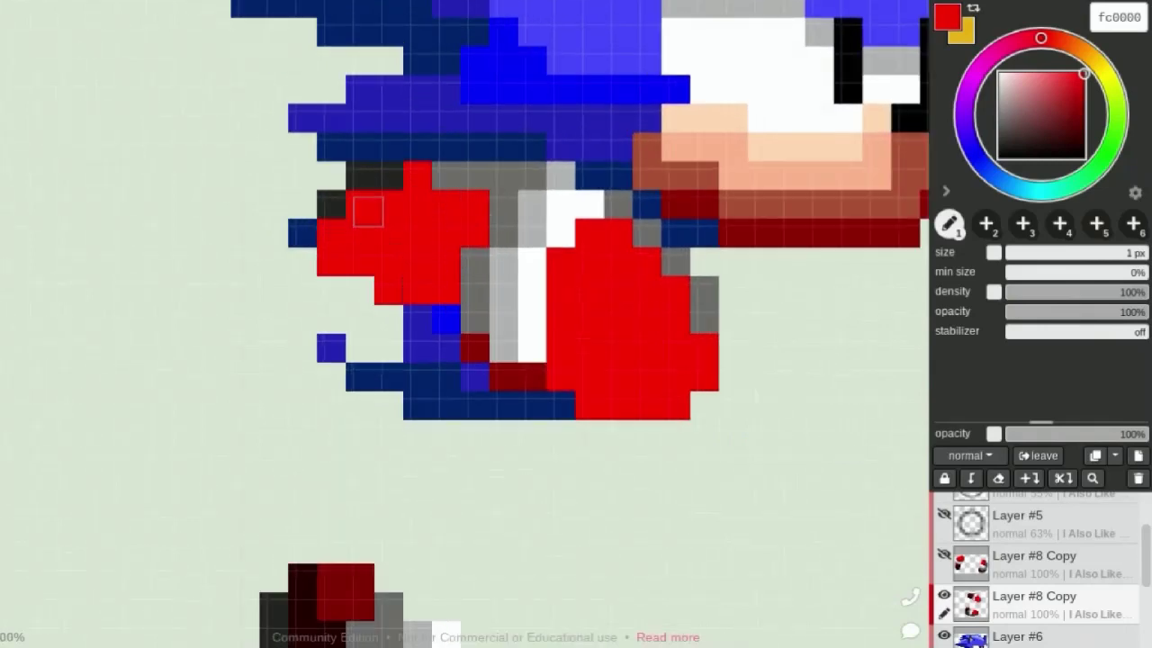
pyautogui.keyDown('alt'); pyautogui.click(514, 180); pyautogui.keyUp('alt')
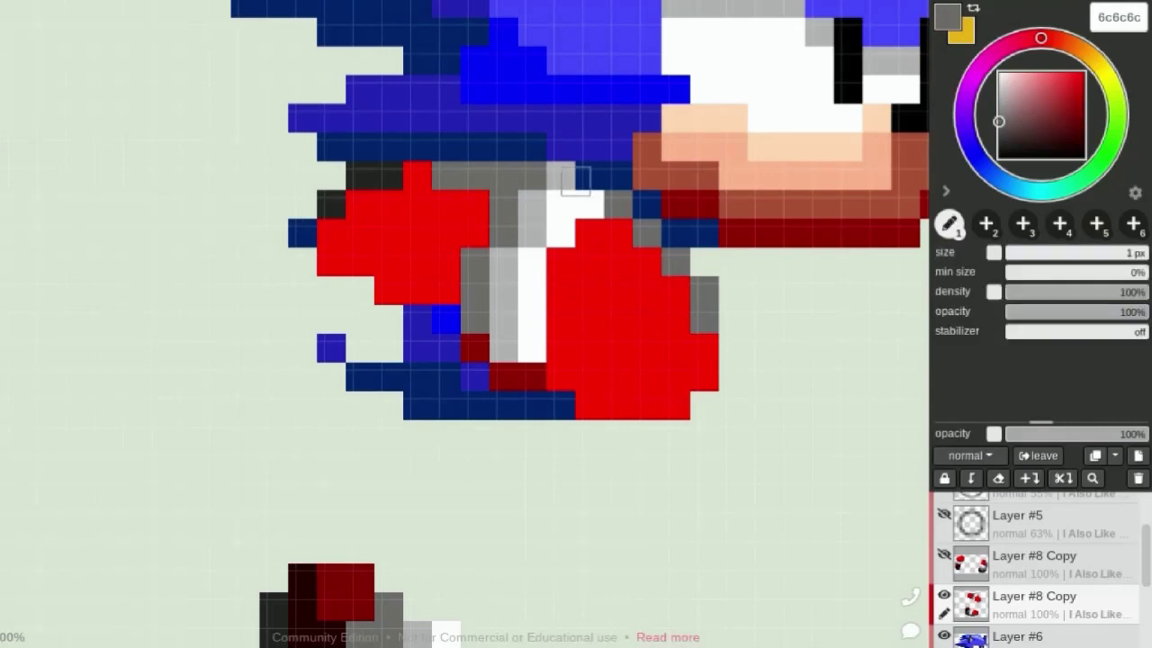
pyautogui.moveTo(410, 178); pyautogui.dragTo(361, 174)
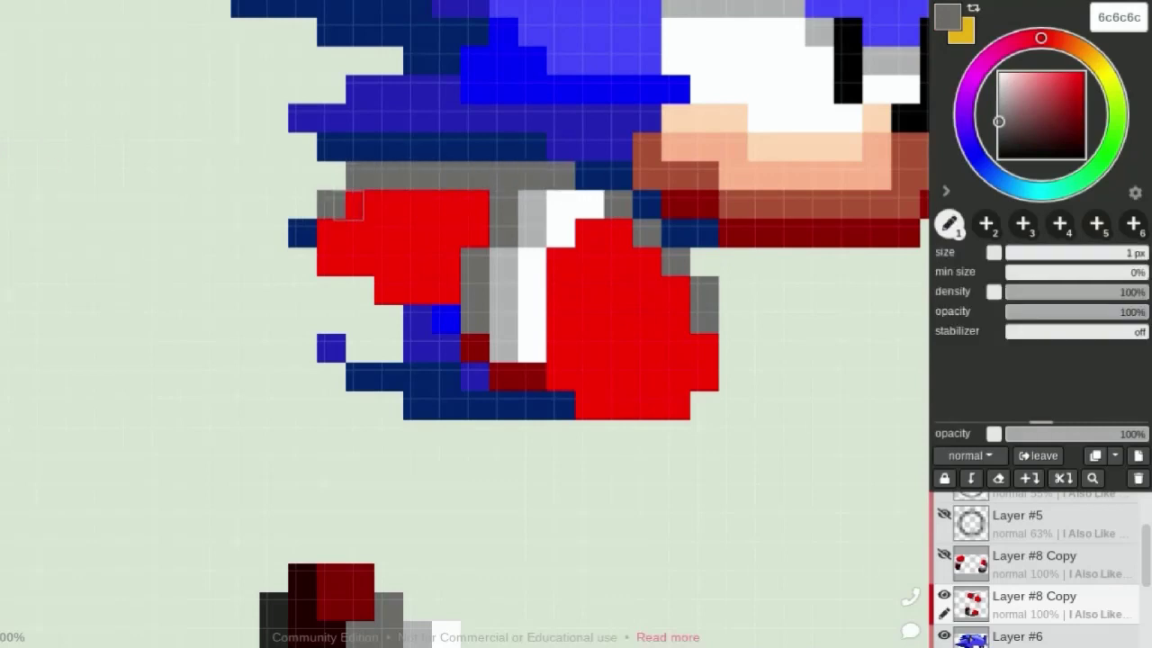
pyautogui.scroll(-3, 349, 206)
pyautogui.scroll(3, 236, 419)
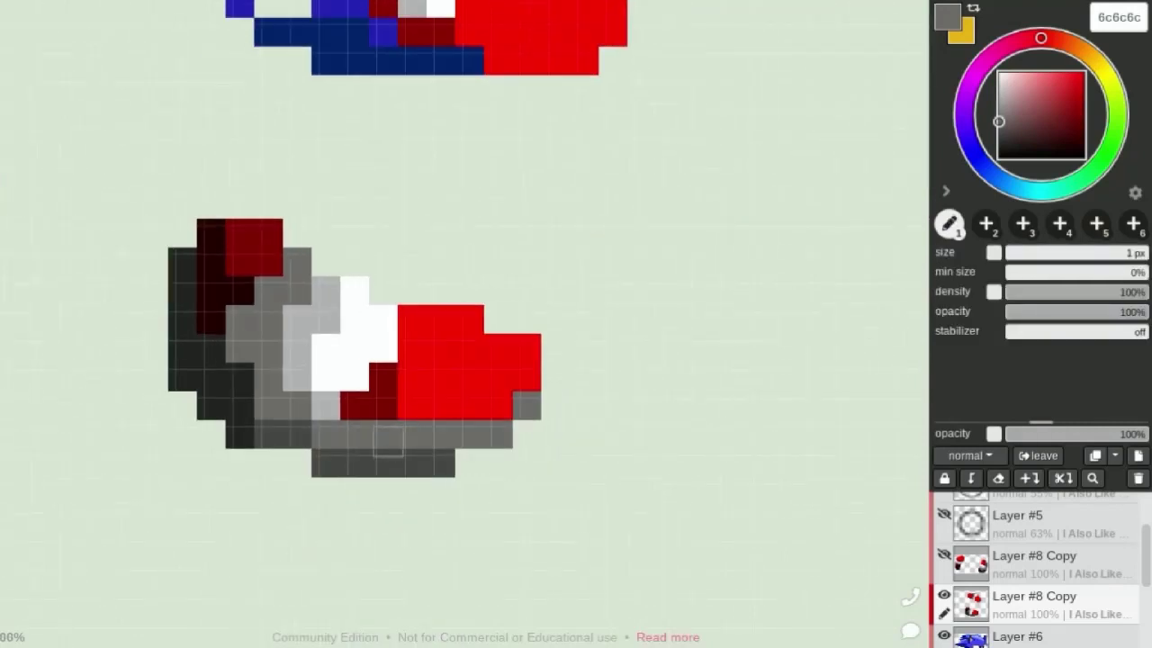
pyautogui.moveTo(188, 279); pyautogui.dragTo(409, 464)
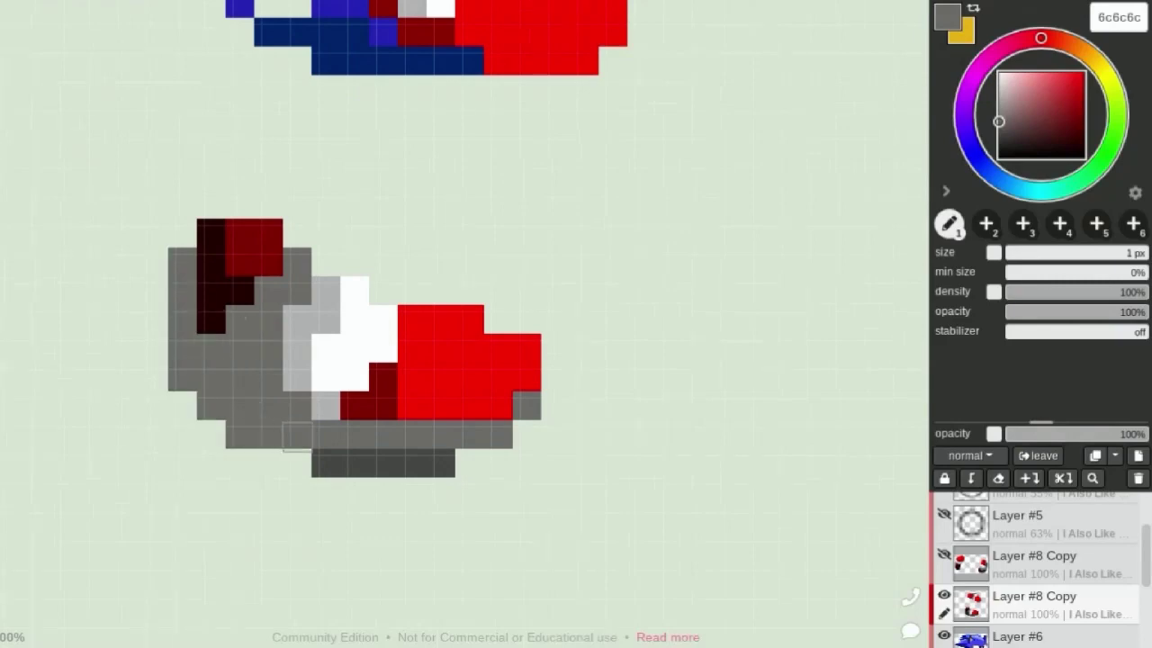
# Recolour the left shoe's dark-red part with the shoe's bright red
pyautogui.keyDown('alt'); pyautogui.click(467, 362); pyautogui.keyUp('alt')
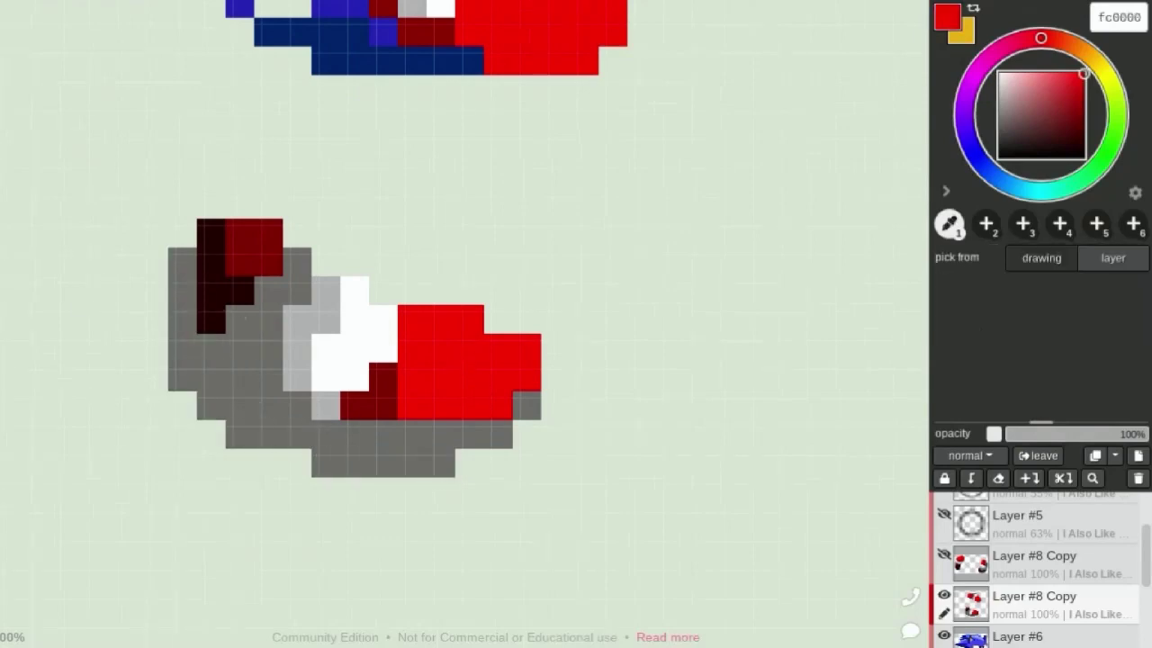
pyautogui.moveTo(432, 432); pyautogui.dragTo(353, 434)
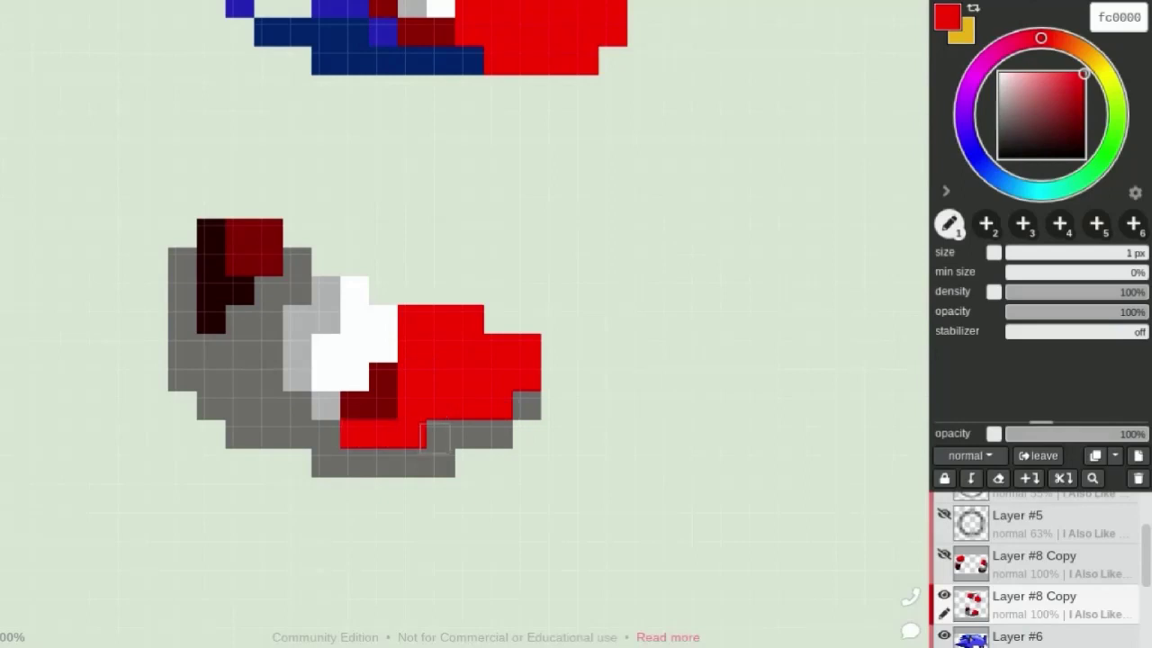
pyautogui.hotkey('ctrl', 'z')
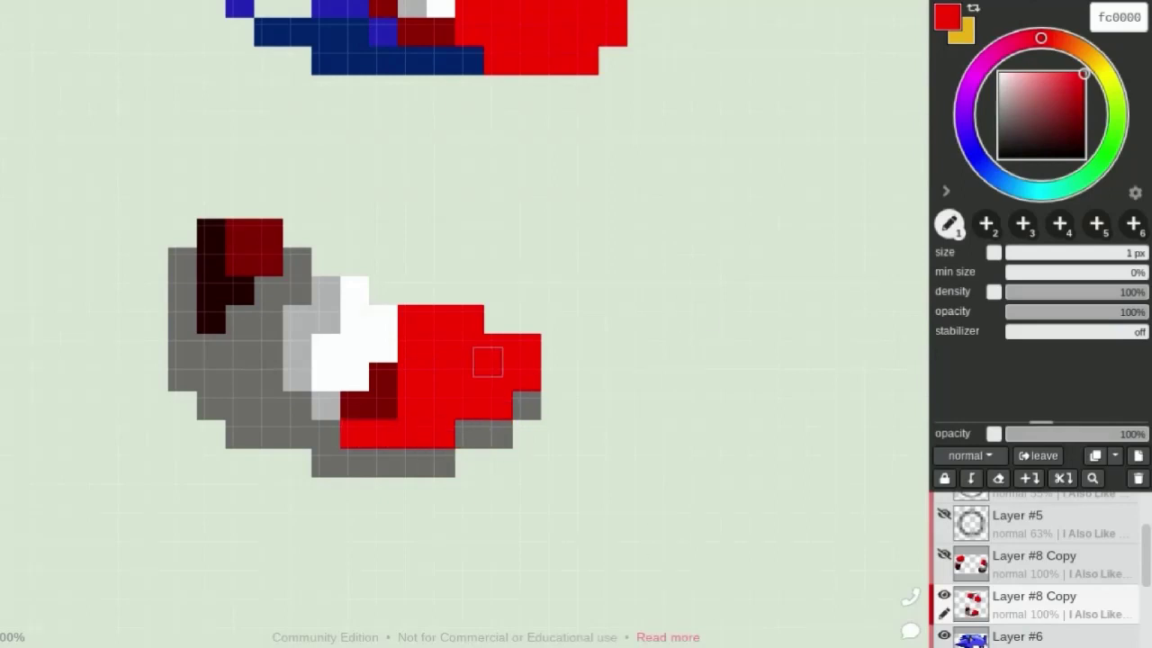
pyautogui.moveTo(265, 238)
pyautogui.mouseDown()
pyautogui.moveTo(221, 291)
pyautogui.moveTo(239, 301)
pyautogui.moveTo(263, 252)
pyautogui.mouseUp()
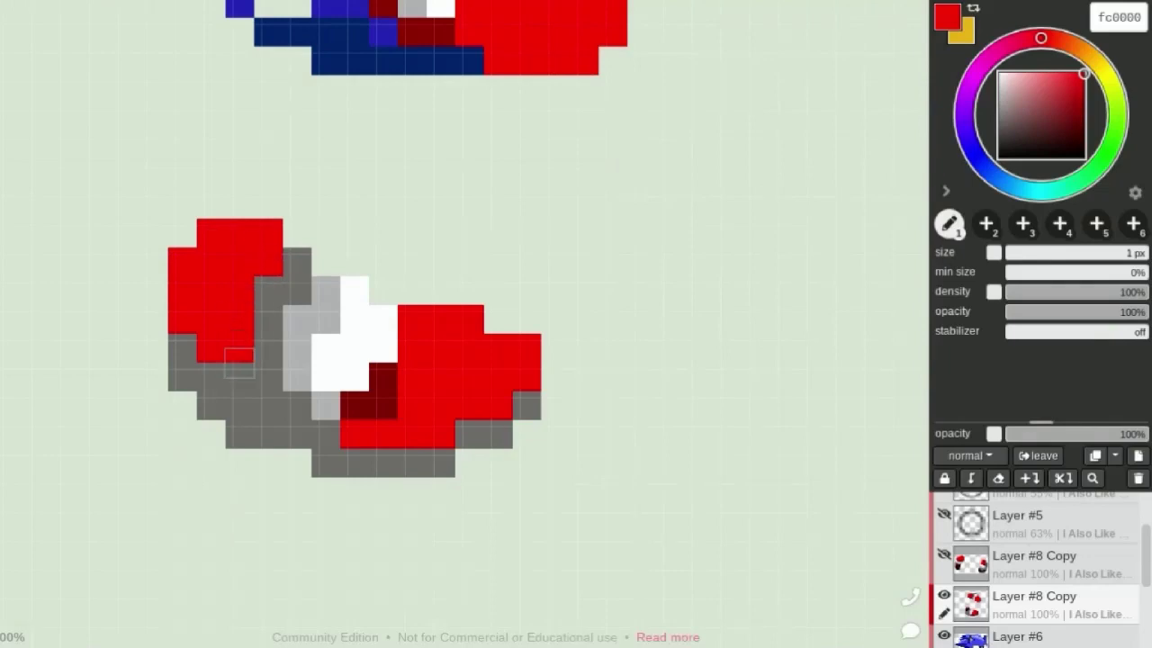
pyautogui.scroll(-3, 243, 301)
pyautogui.scroll(3, 337, 270)
pyautogui.scroll(-3, 322, 296)
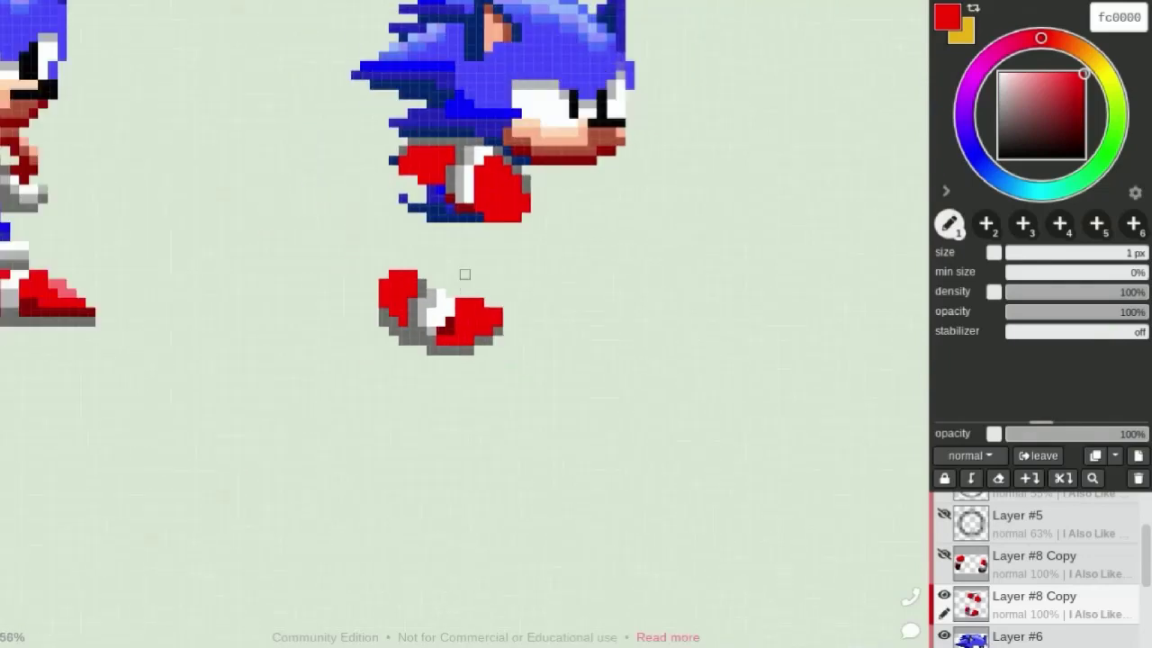
pyautogui.scroll(3, 465, 275)
pyautogui.scroll(-1, 454, 177)
pyautogui.scroll(1, 454, 177)
pyautogui.scroll(2, 437, 265)
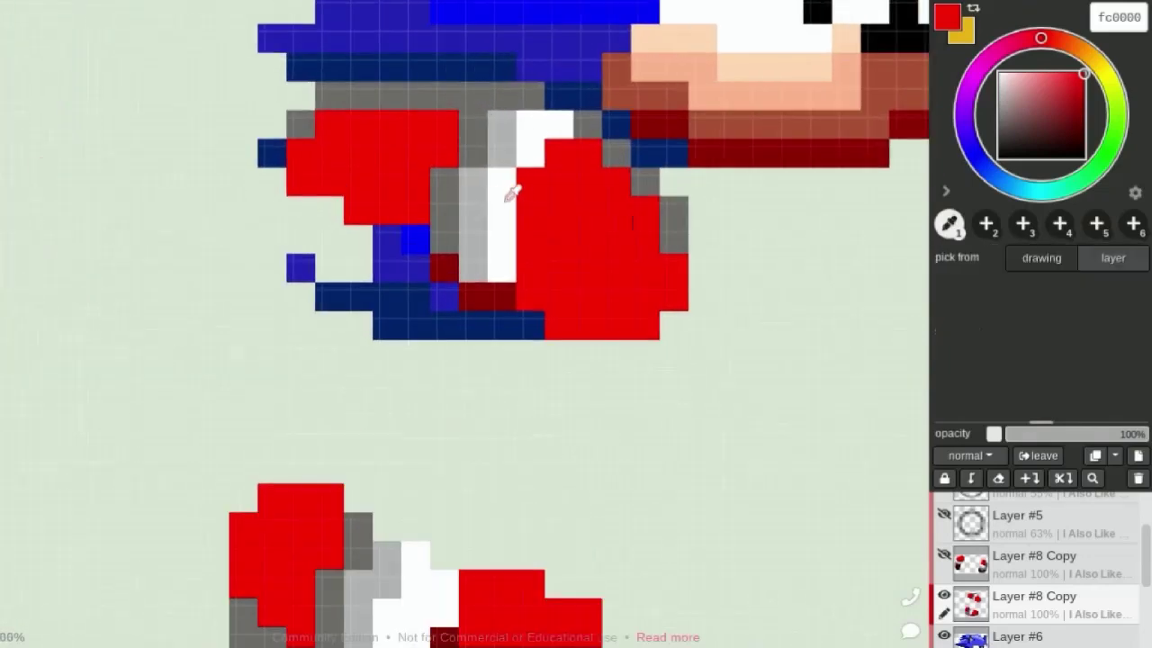
# Paint the glove's and lower shoe's grey pixels white
pyautogui.keyDown('alt'); pyautogui.click(472, 225); pyautogui.keyUp('alt')
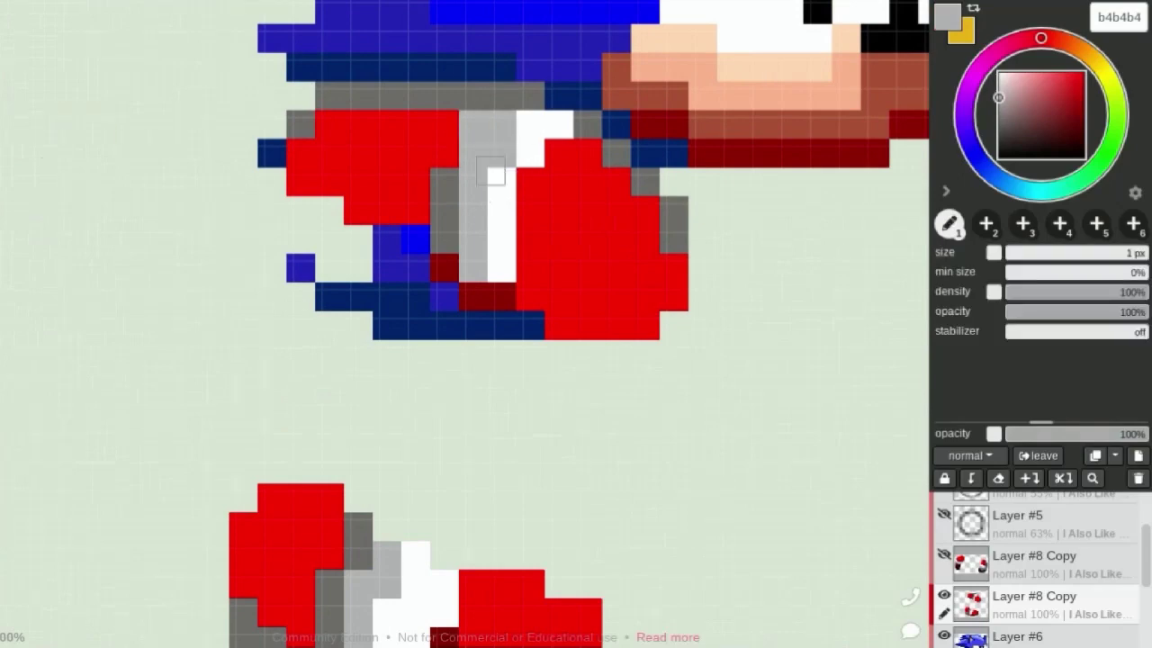
pyautogui.keyDown('alt'); pyautogui.click(501, 180); pyautogui.keyUp('alt')
pyautogui.moveTo(500, 148)
pyautogui.mouseDown()
pyautogui.moveTo(472, 126)
pyautogui.moveTo(445, 194)
pyautogui.moveTo(477, 279)
pyautogui.moveTo(475, 225)
pyautogui.mouseUp()
pyautogui.scroll(-3, 476, 225)
pyautogui.moveTo(391, 374)
pyautogui.mouseDown()
pyautogui.moveTo(412, 411)
pyautogui.moveTo(369, 488)
pyautogui.mouseUp()
# Add light grey shading over the lower shoe
pyautogui.scroll(-2, 410, 518)
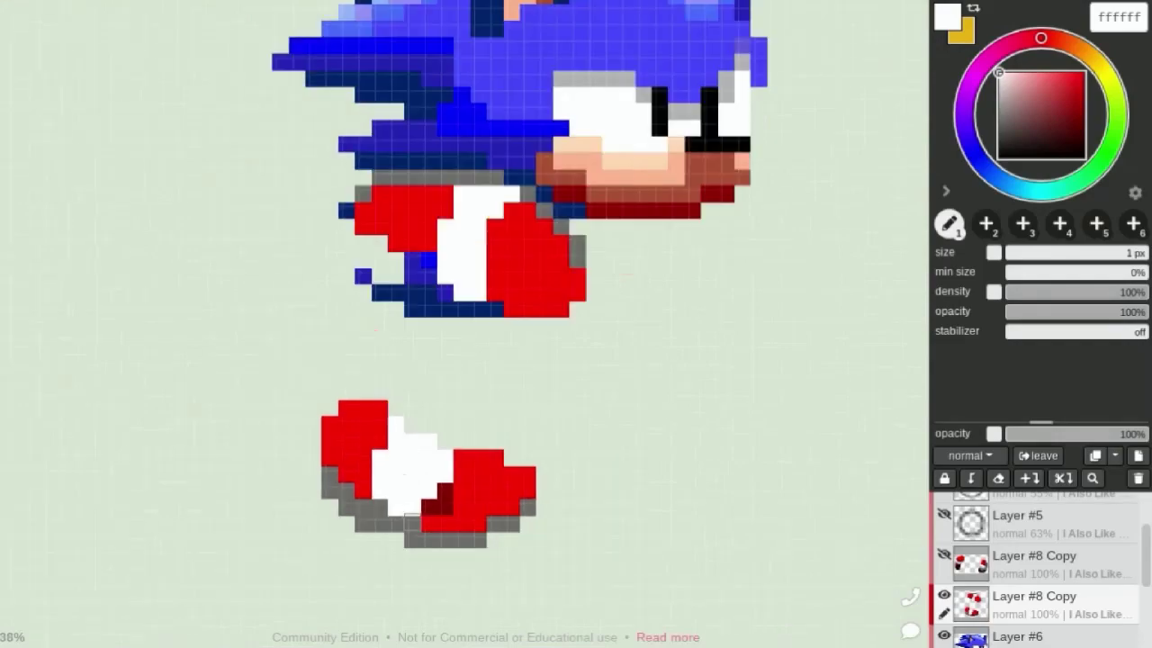
pyautogui.scroll(-2, 525, 396)
pyautogui.scroll(2, 491, 342)
pyautogui.scroll(-1, 478, 336)
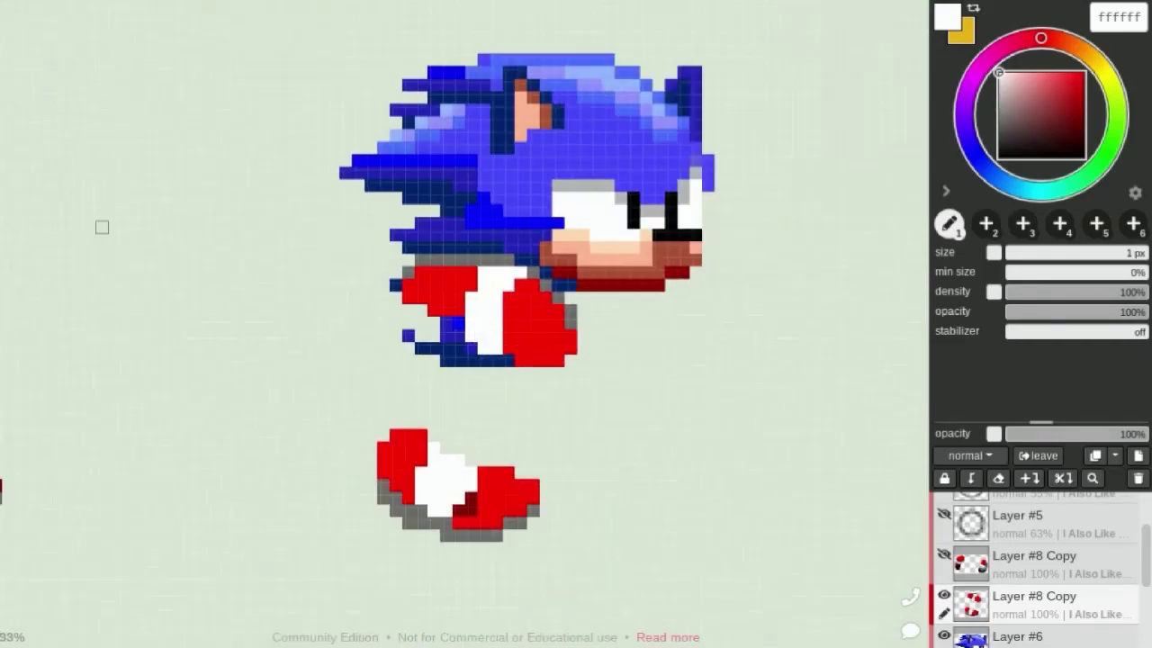
pyautogui.scroll(3, 494, 281)
pyautogui.scroll(-3, 399, 236)
pyautogui.scroll(4, 189, 378)
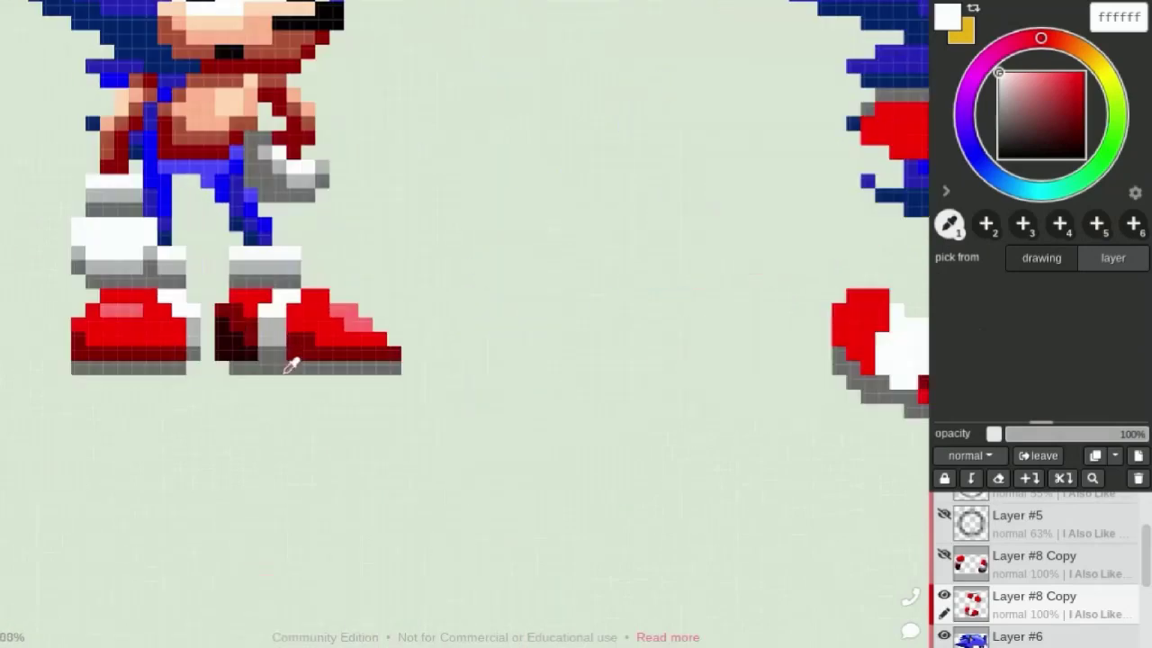
pyautogui.click(288, 365)
pyautogui.scroll(-3, 367, 222)
pyautogui.scroll(3, 673, 250)
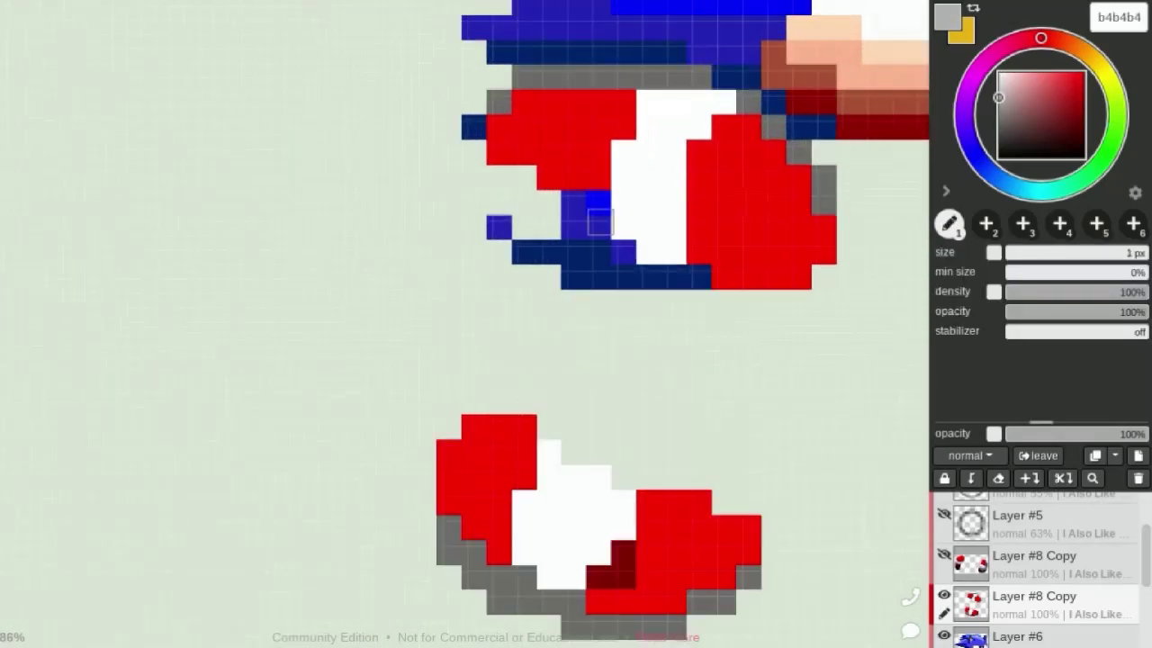
pyautogui.scroll(-2, 644, 210)
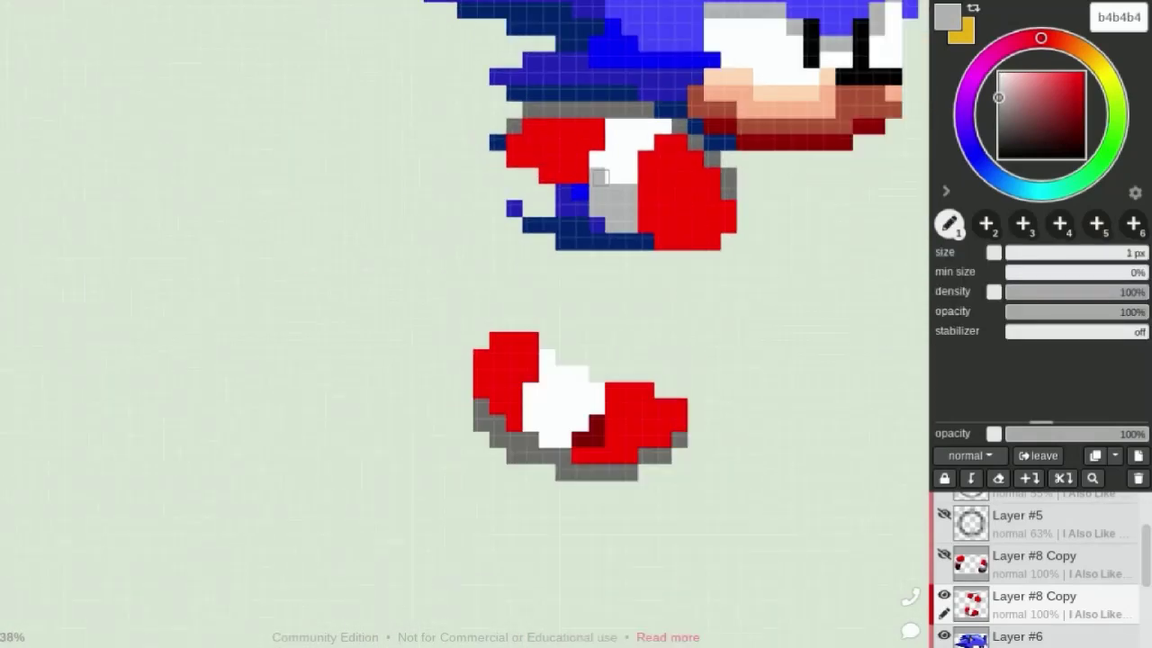
pyautogui.scroll(2, 619, 166)
pyautogui.keyDown('alt'); pyautogui.click(476, 124); pyautogui.keyUp('alt')
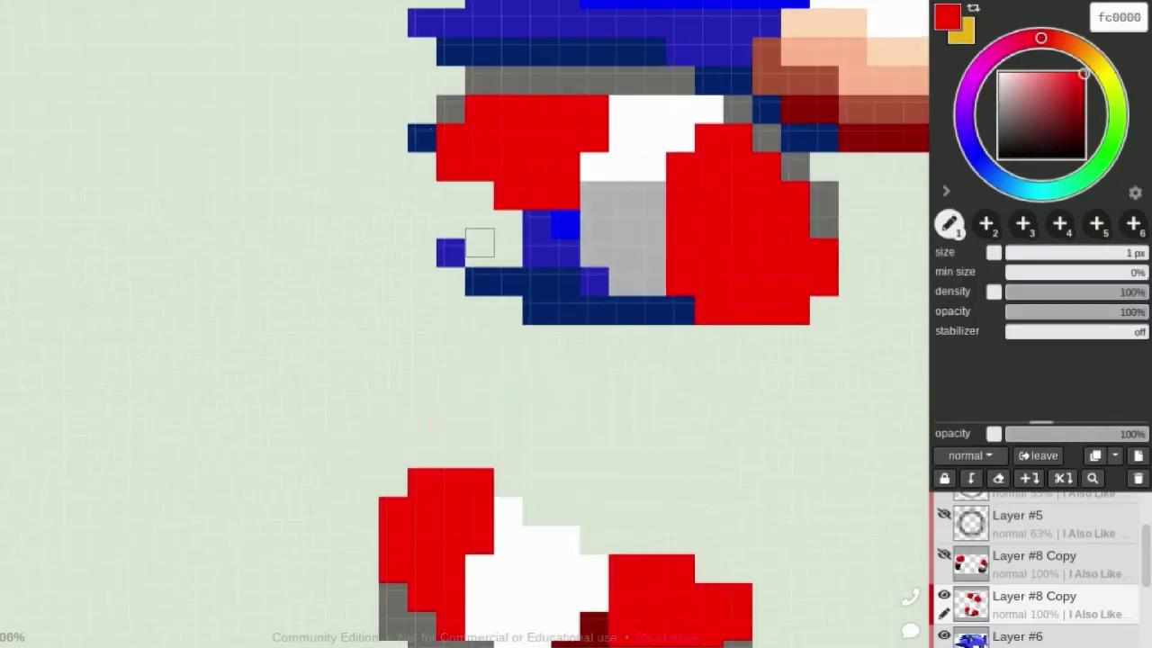
pyautogui.scroll(-2, 384, 183)
pyautogui.scroll(2, 336, 368)
pyautogui.scroll(-1, 336, 368)
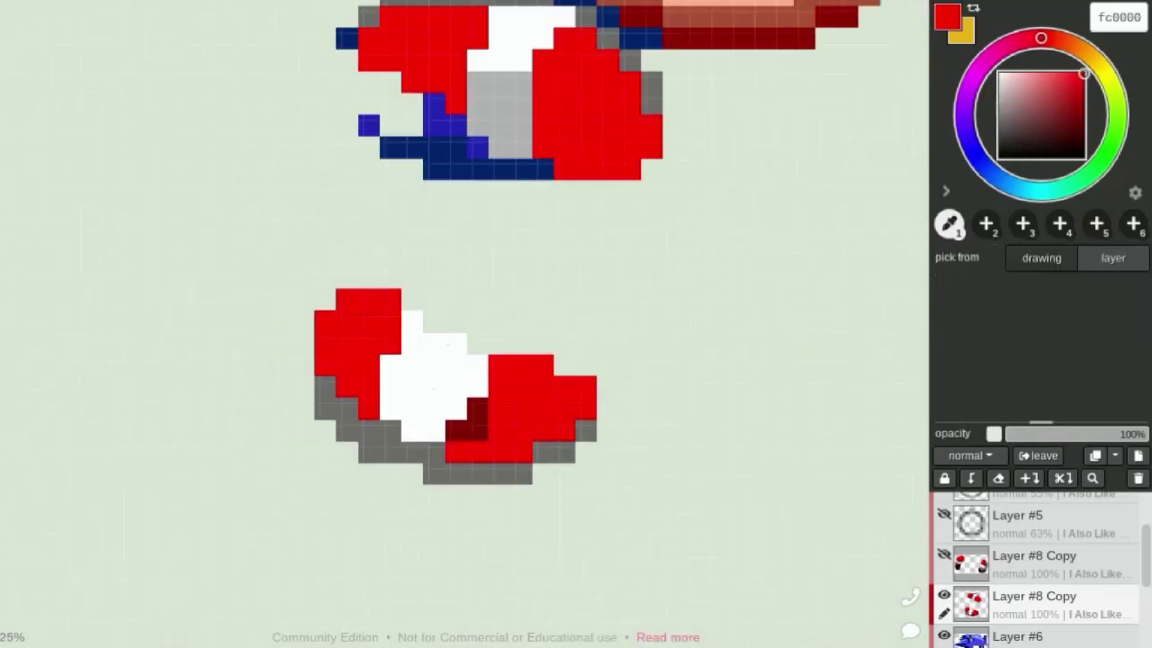
pyautogui.keyDown('alt'); pyautogui.click(498, 79); pyautogui.keyUp('alt')
pyautogui.scroll(1, 356, 419)
pyautogui.moveTo(392, 368); pyautogui.dragTo(436, 430)
# Add grey shading pixels to the upper glove
pyautogui.scroll(-2, 487, 351)
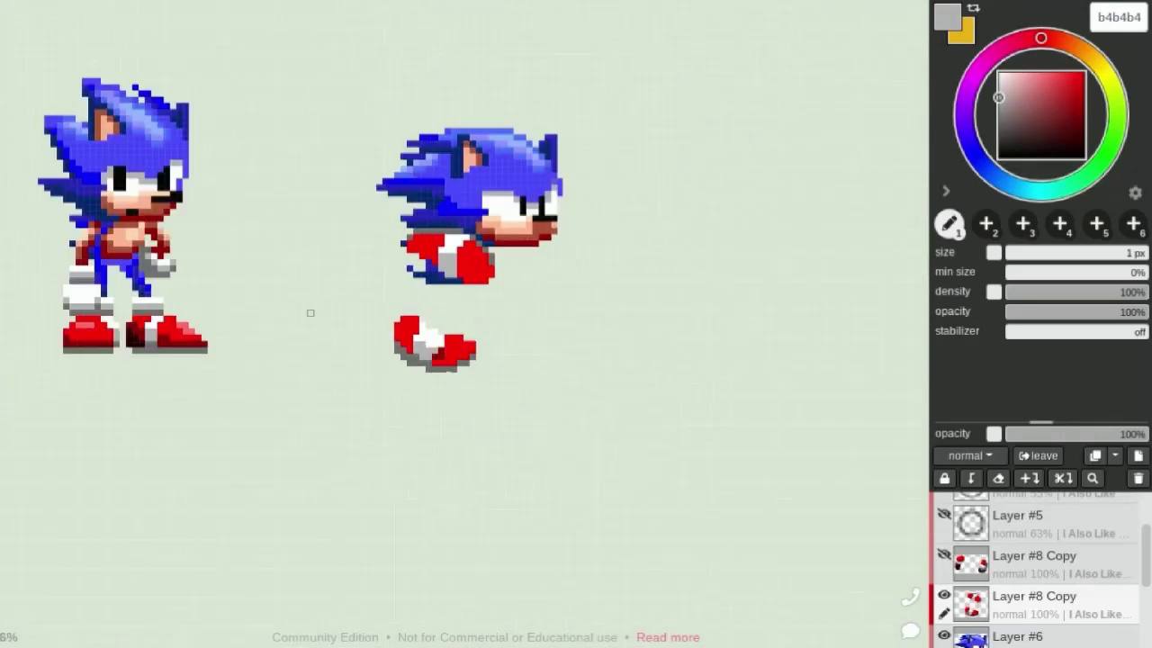
pyautogui.scroll(1, 309, 314)
pyautogui.scroll(1, 324, 405)
pyautogui.press('alt')
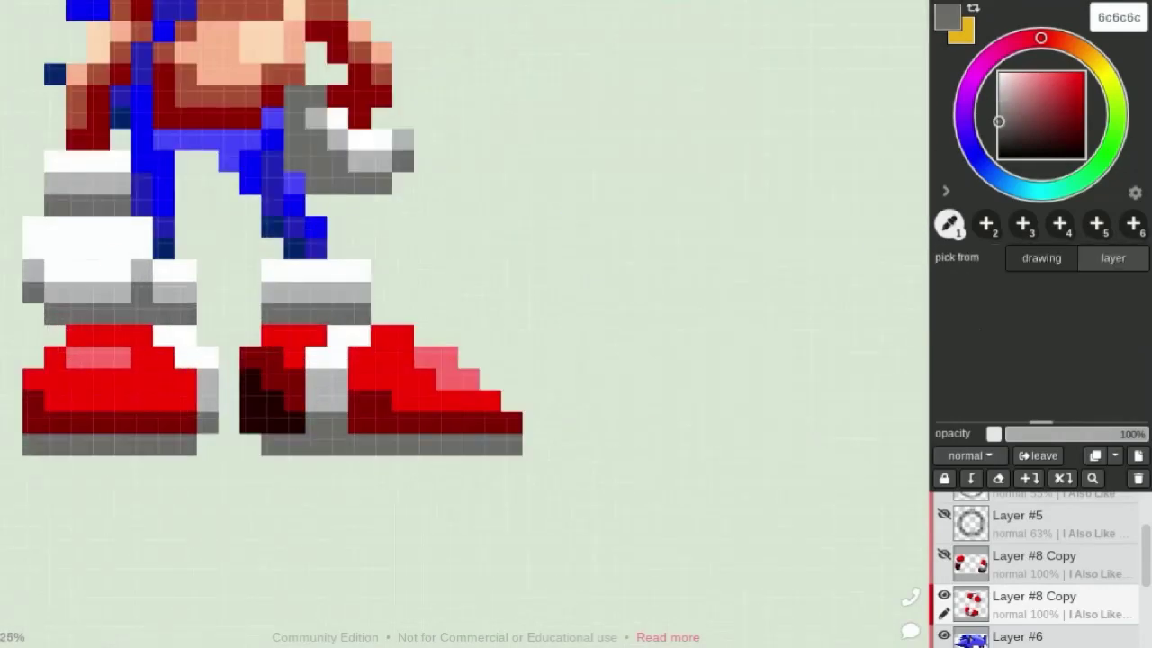
pyautogui.scroll(-2, 738, 347)
pyautogui.scroll(-1, 738, 346)
pyautogui.scroll(3, 738, 347)
pyautogui.moveTo(536, 230)
pyautogui.mouseDown()
pyautogui.moveTo(576, 275)
pyautogui.moveTo(585, 230)
pyautogui.mouseUp()
pyautogui.scroll(-1, 441, 360)
pyautogui.scroll(1, 441, 511)
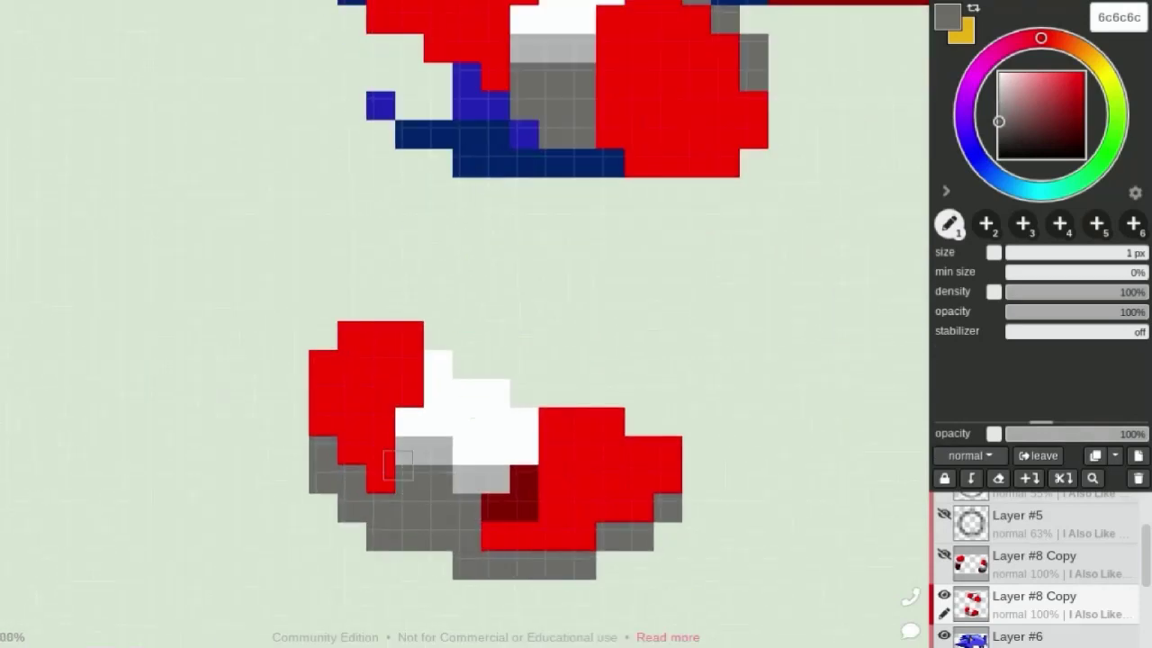
# Recolour the lower shoe's dark red pixels to bright red
pyautogui.moveTo(398, 464); pyautogui.dragTo(335, 406)
pyautogui.press('alt')
pyautogui.click(532, 394)
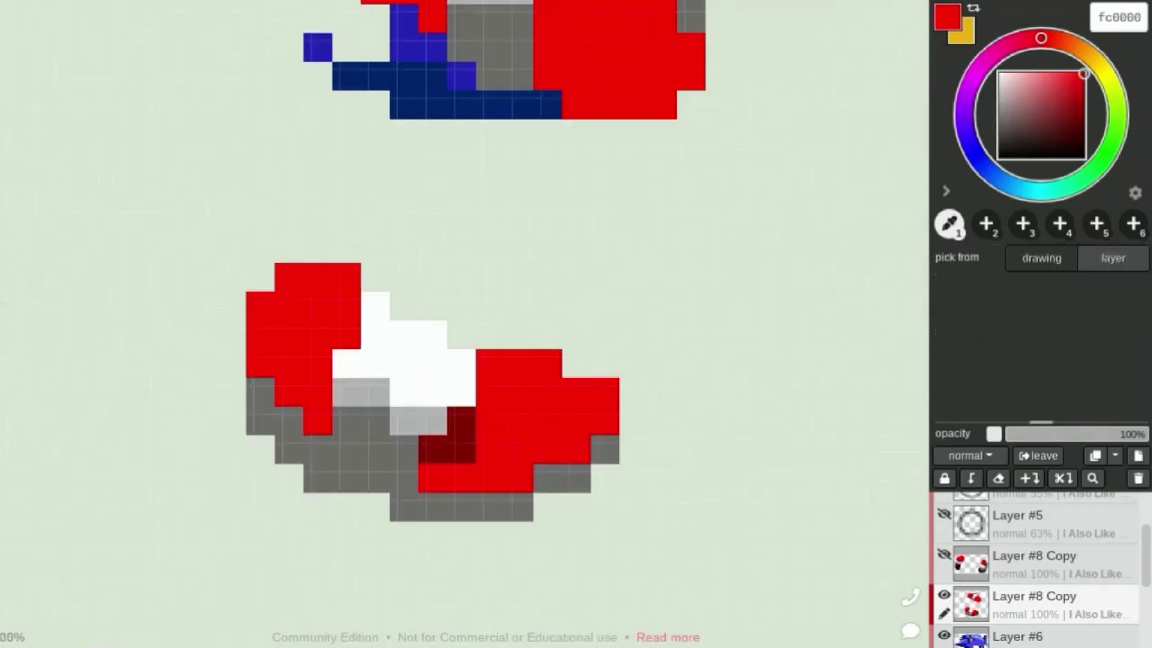
pyautogui.moveTo(460, 418); pyautogui.dragTo(432, 450)
pyautogui.scroll(-1, 434, 436)
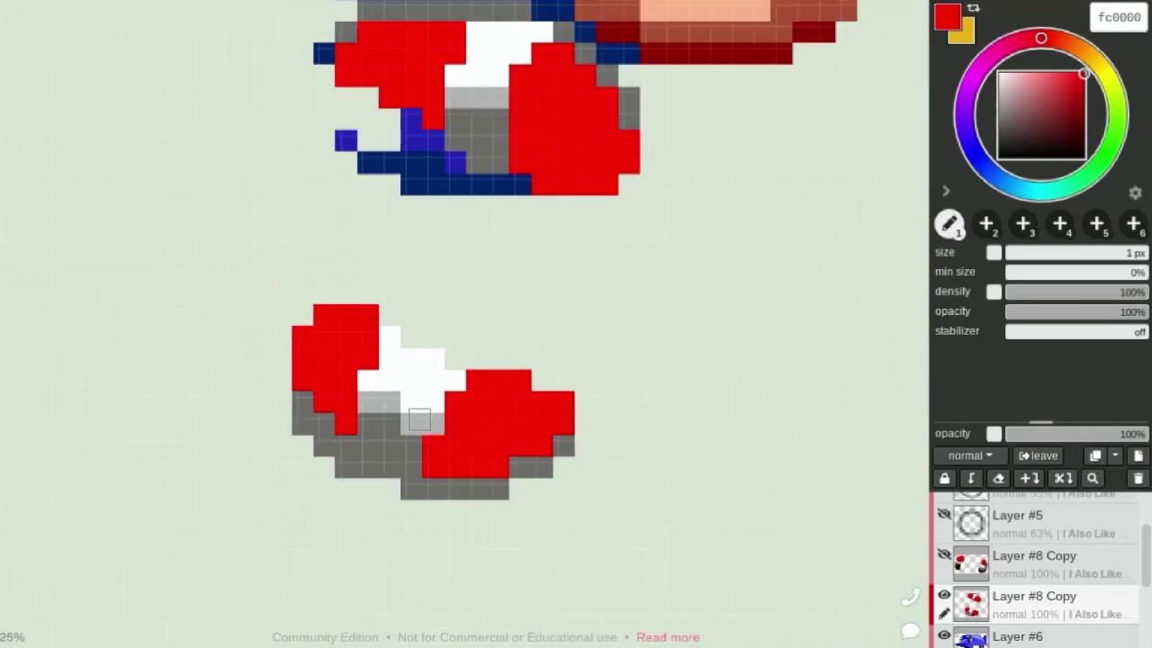
pyautogui.scroll(-1, 387, 396)
pyautogui.scroll(-1, 278, 437)
pyautogui.scroll(1, 231, 344)
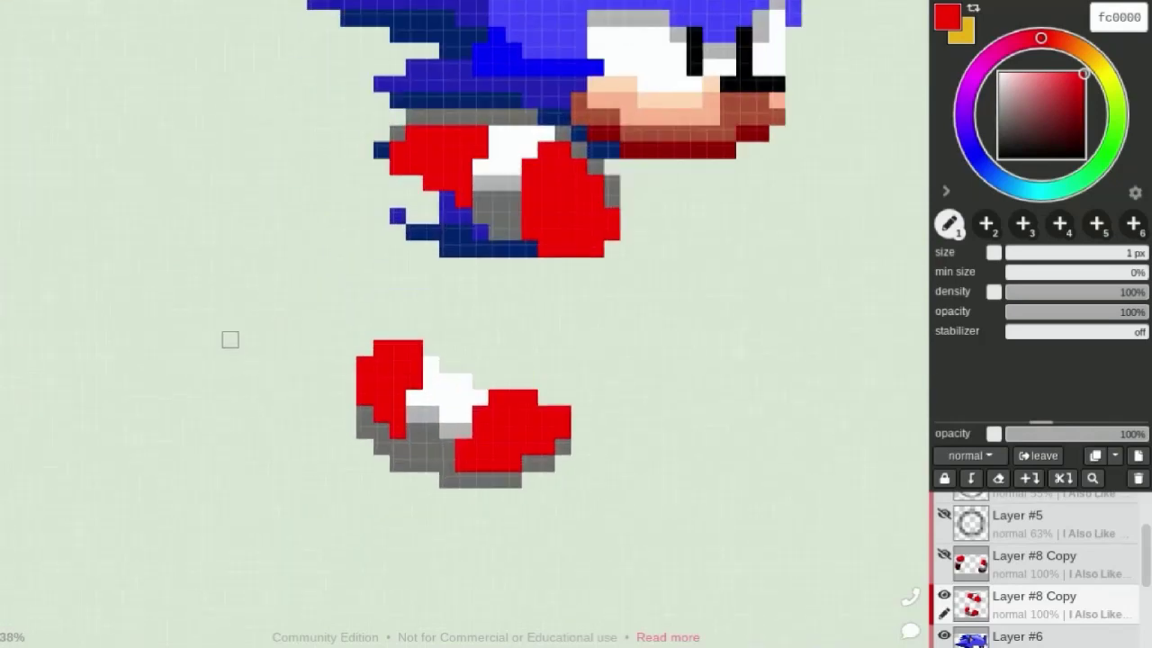
pyautogui.scroll(-2, 230, 339)
pyautogui.scroll(3, 194, 385)
# Sample the ff6c6c pink highlight from the reference shoe
pyautogui.press('alt')
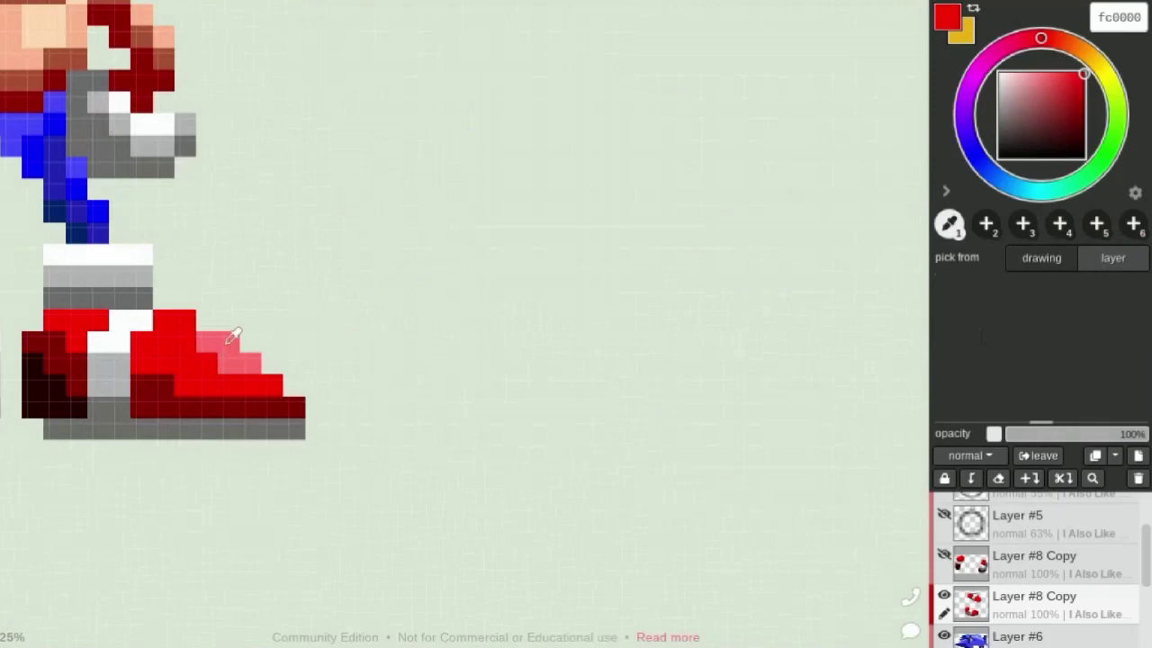
pyautogui.click(233, 335)
pyautogui.scroll(-2, 232, 335)
pyautogui.scroll(2, 576, 311)
# Add pink highlights to the lower shoe and the left shoe's top right on the upper Layer #8 Copy
pyautogui.moveTo(554, 310); pyautogui.dragTo(652, 338)
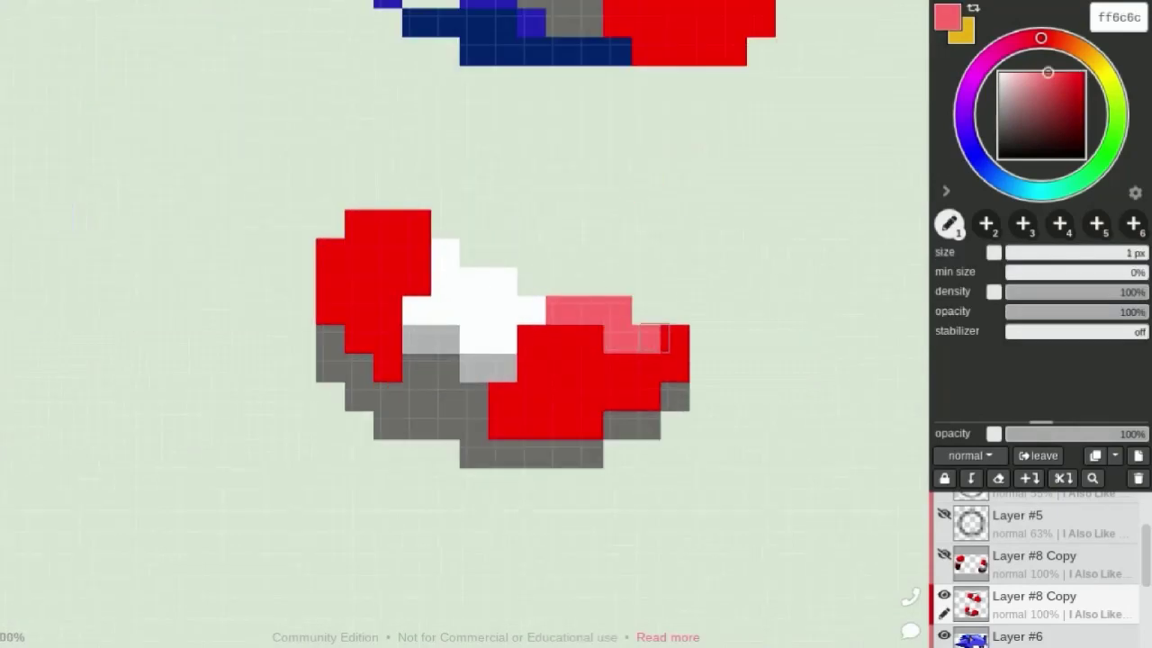
pyautogui.click(1035, 562)
pyautogui.click(944, 555)
pyautogui.scroll(-2, 575, 342)
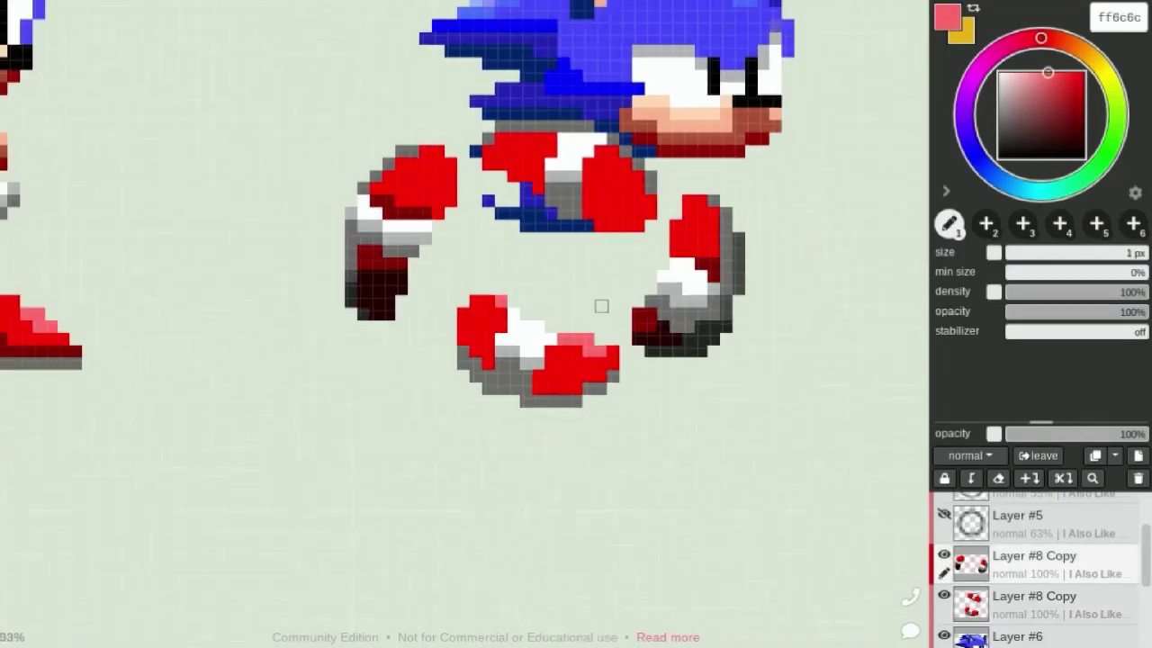
pyautogui.scroll(2, 684, 225)
pyautogui.scroll(-2, 755, 171)
pyautogui.scroll(2, 129, 56)
pyautogui.moveTo(308, 85); pyautogui.dragTo(364, 112)
# On the lower Layer #8 Copy, add pink highlights to the shoe under the body and the top shoe
pyautogui.click(944, 555)
pyautogui.click(1034, 603)
pyautogui.scroll(-2, 576, 360)
pyautogui.scroll(2, 457, 220)
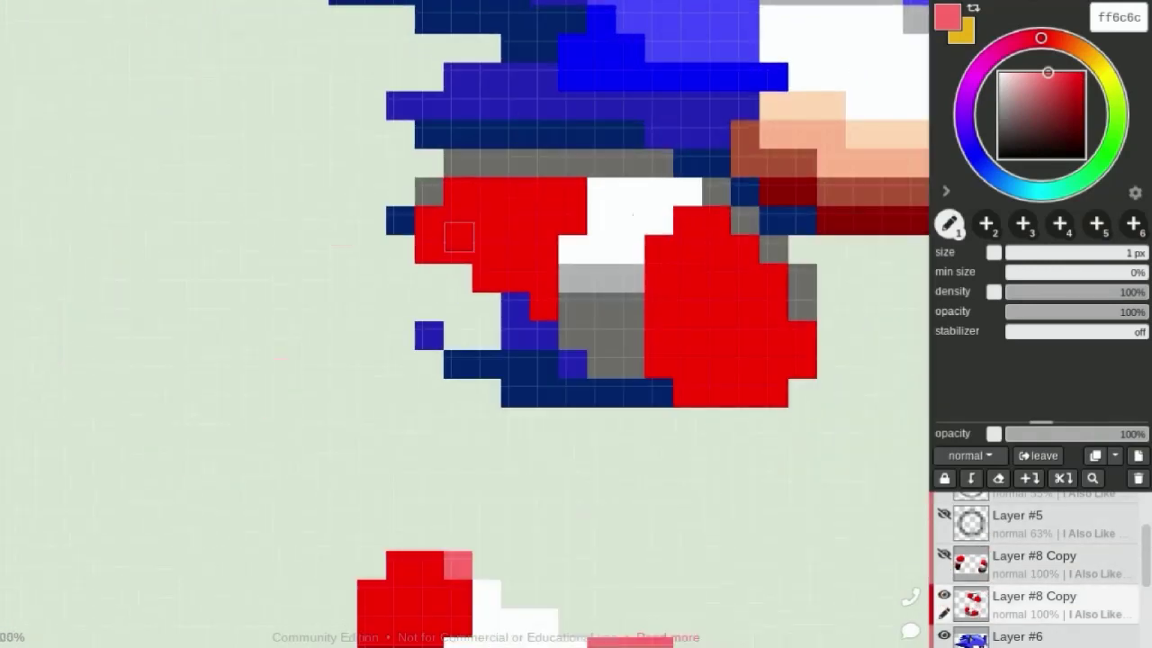
pyautogui.moveTo(443, 220); pyautogui.dragTo(529, 220)
pyautogui.click(716, 278)
pyautogui.scroll(-2, 516, 265)
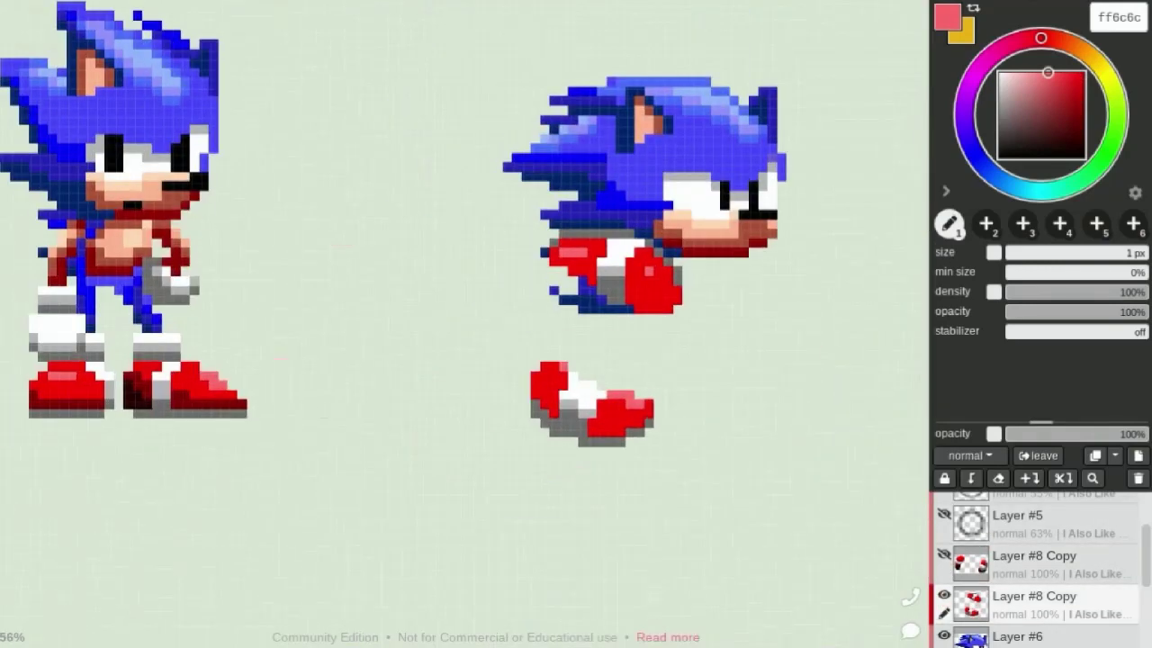
pyautogui.scroll(2, 154, 374)
# Sample dark red 820000 and shade across the lower shoe's bottom
pyautogui.press('alt')
pyautogui.click(154, 363)
pyautogui.scroll(2, 576, 319)
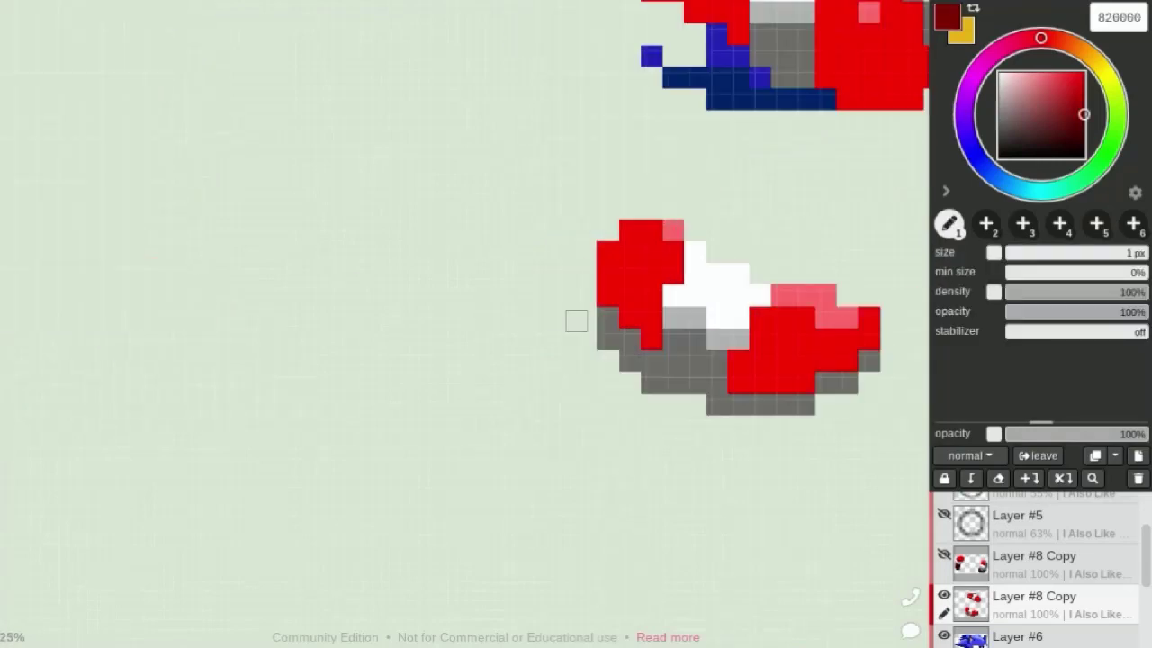
pyautogui.moveTo(585, 261)
pyautogui.mouseDown()
pyautogui.moveTo(648, 270)
pyautogui.moveTo(642, 321)
pyautogui.mouseUp()
pyautogui.hotkey('ctrl', 'z')
pyautogui.hotkey('ctrl', 'z')
pyautogui.hotkey('ctrl', 'z')
pyautogui.hotkey('ctrl', 'z')
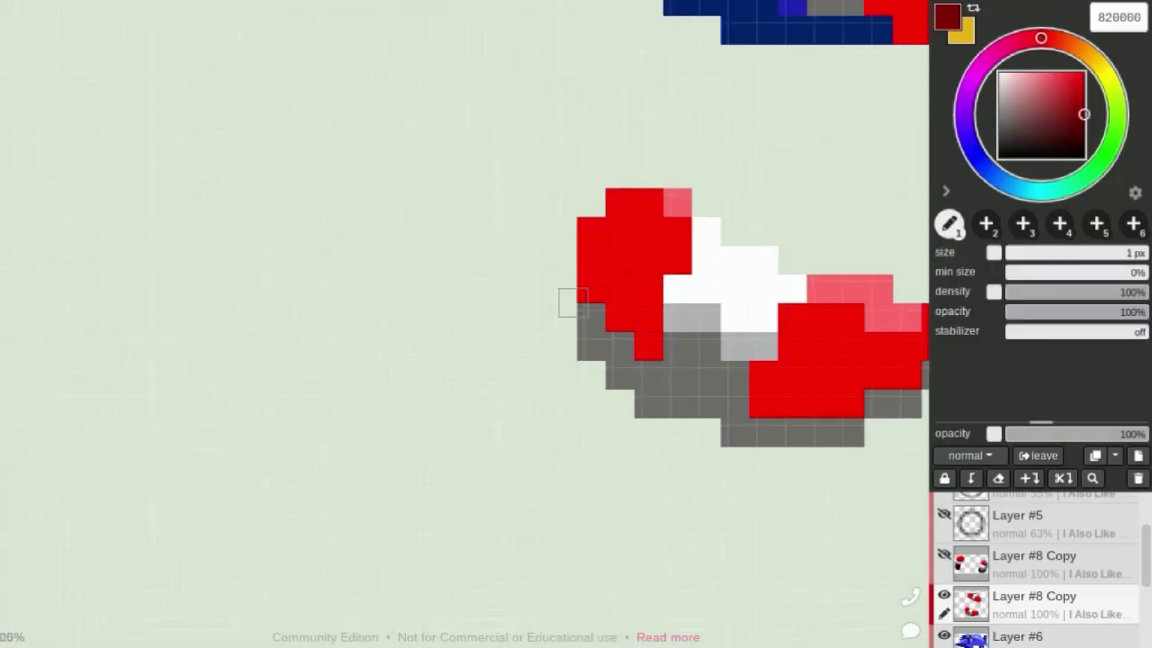
pyautogui.scroll(-2, 426, 251)
pyautogui.scroll(-1, 290, 253)
pyautogui.scroll(1, 66, 168)
pyautogui.press('alt')
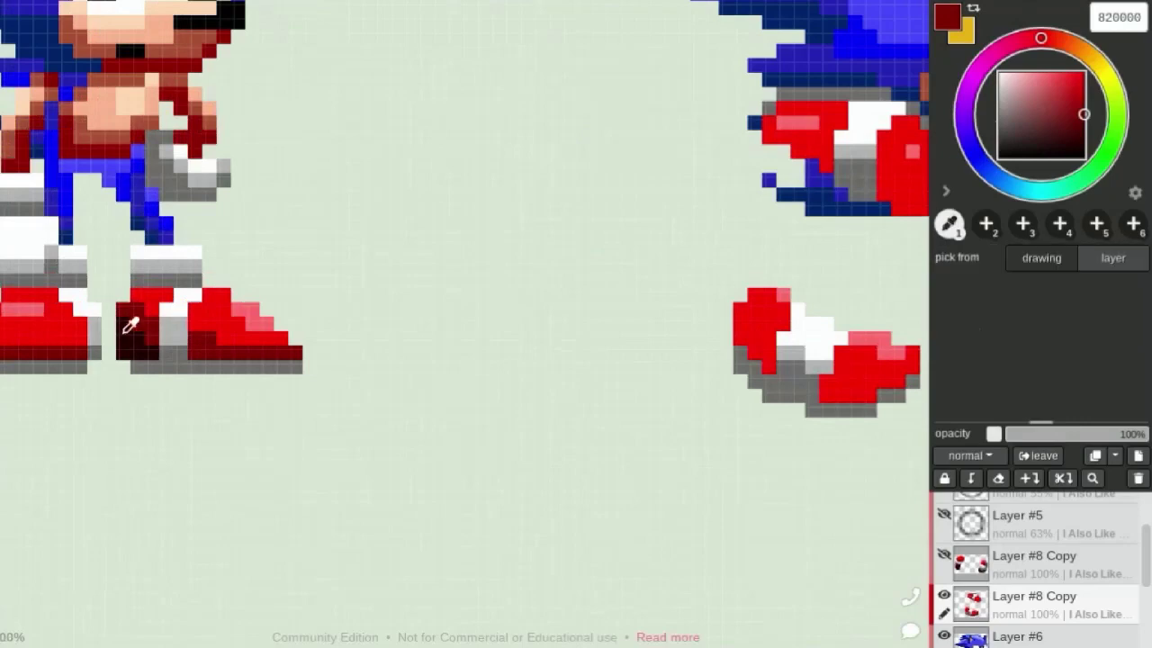
pyautogui.scroll(1, 630, 297)
pyautogui.scroll(1, 630, 297)
pyautogui.moveTo(603, 364); pyautogui.dragTo(684, 364)
pyautogui.moveTo(603, 334)
pyautogui.mouseDown()
pyautogui.moveTo(693, 364)
pyautogui.moveTo(747, 334)
pyautogui.mouseUp()
# Extend the 820000 shading to the lower shoe's left and along the upper shoe's bottom
pyautogui.moveTo(491, 293); pyautogui.dragTo(487, 282)
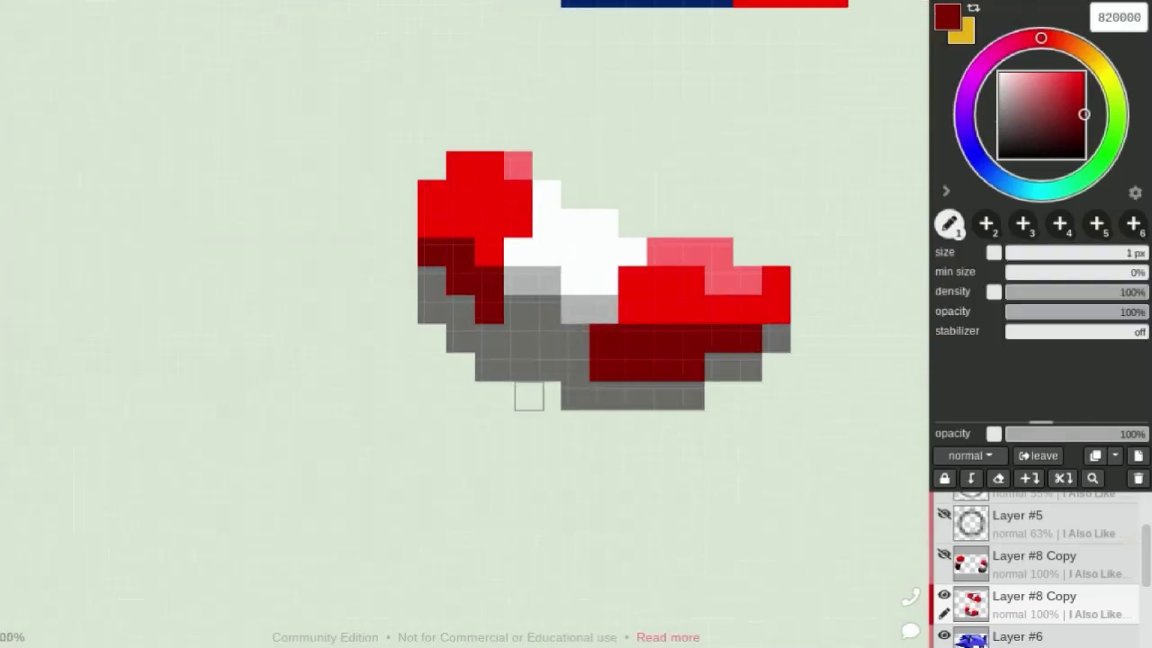
pyautogui.scroll(3, 576, 270)
pyautogui.moveTo(497, 203); pyautogui.dragTo(551, 231)
pyautogui.moveTo(436, 174); pyautogui.dragTo(551, 173)
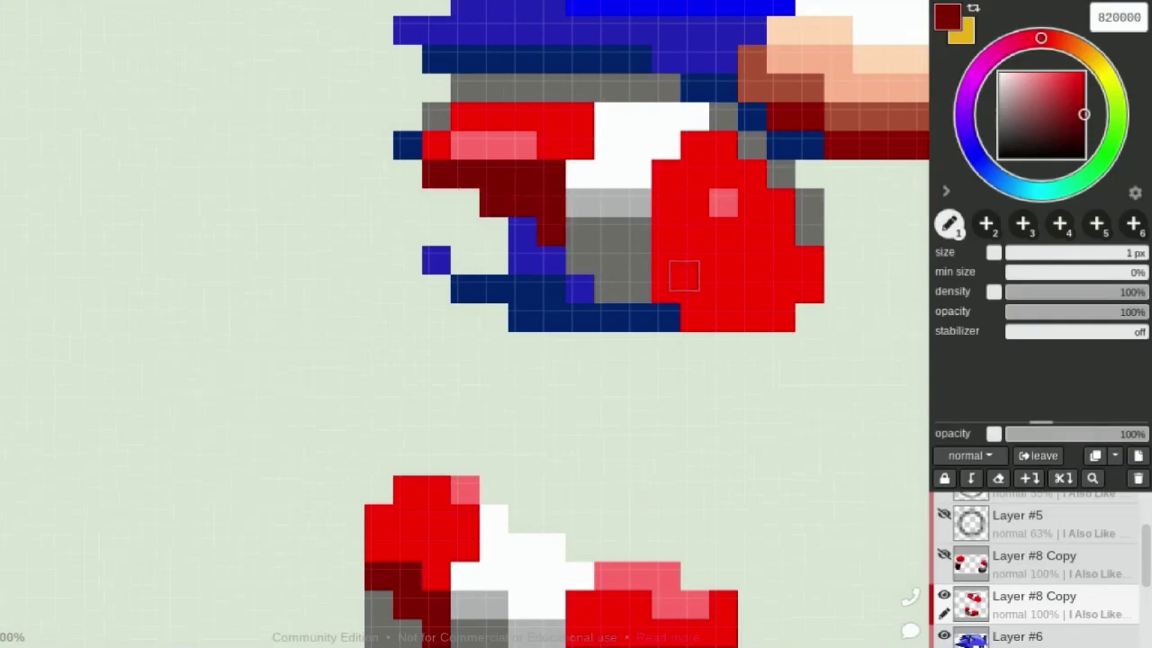
pyautogui.moveTo(666, 261)
pyautogui.mouseDown()
pyautogui.moveTo(684, 288)
pyautogui.moveTo(814, 281)
pyautogui.mouseUp()
pyautogui.scroll(-3, 699, 314)
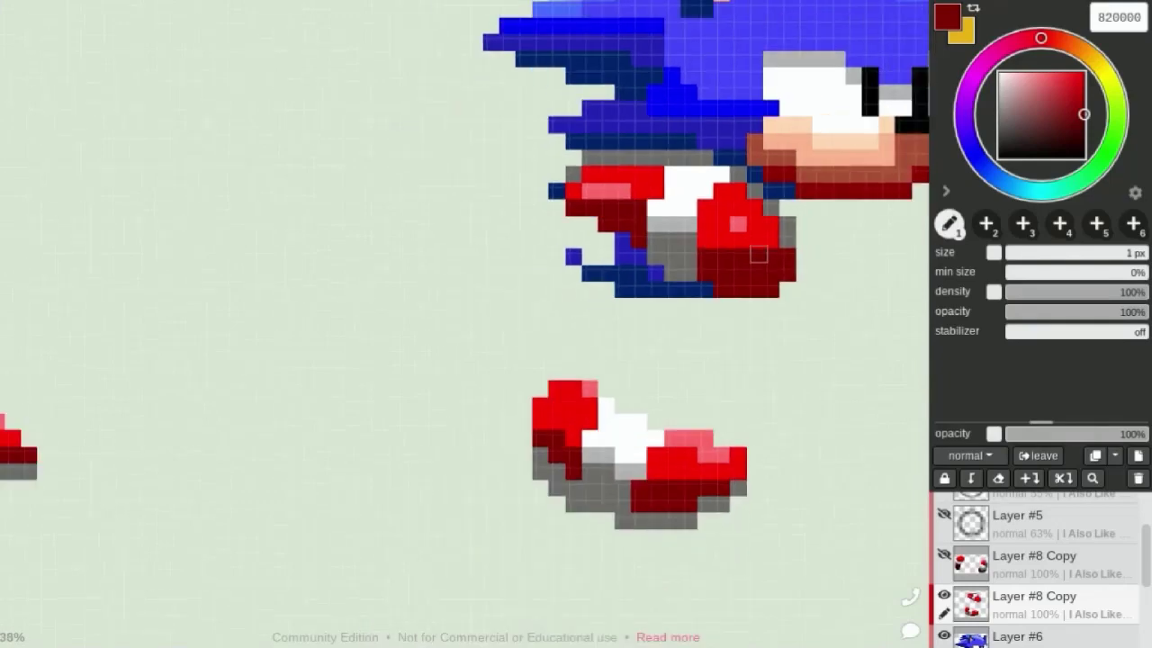
pyautogui.scroll(-2, 759, 261)
pyautogui.scroll(5, 441, 288)
# Sample near-black 240000 and darken the bottom edge of the lower shoe
pyautogui.keyDown('alt'); pyautogui.click(613, 326); pyautogui.keyUp('alt')
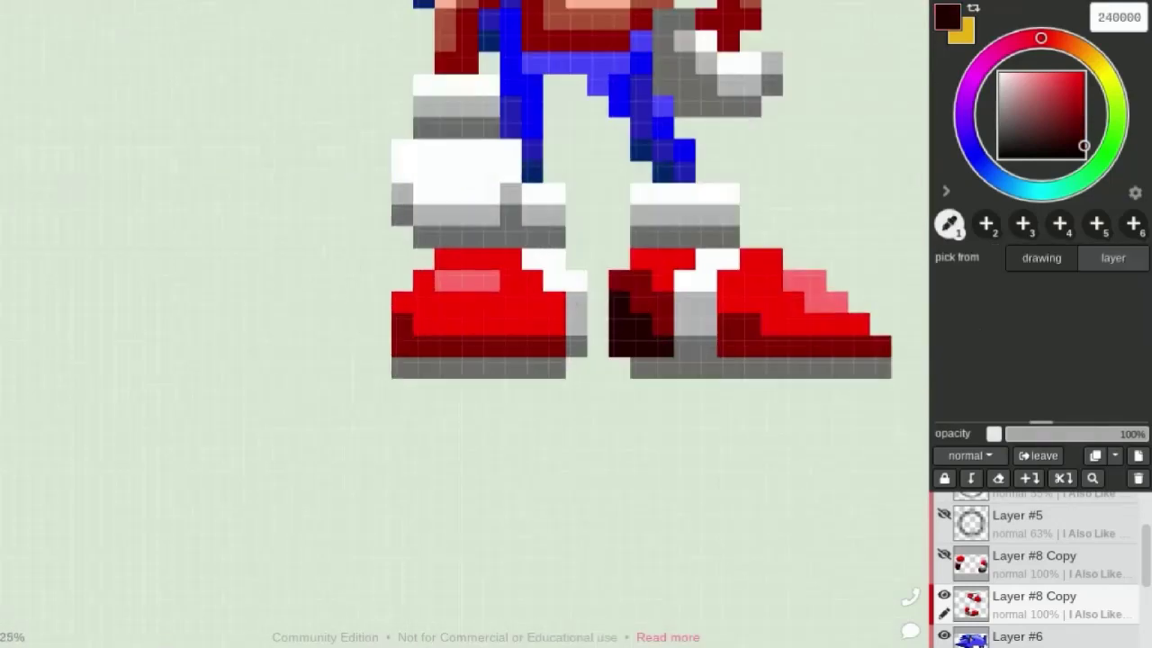
pyautogui.scroll(-3, 585, 315)
pyautogui.scroll(4, 550, 307)
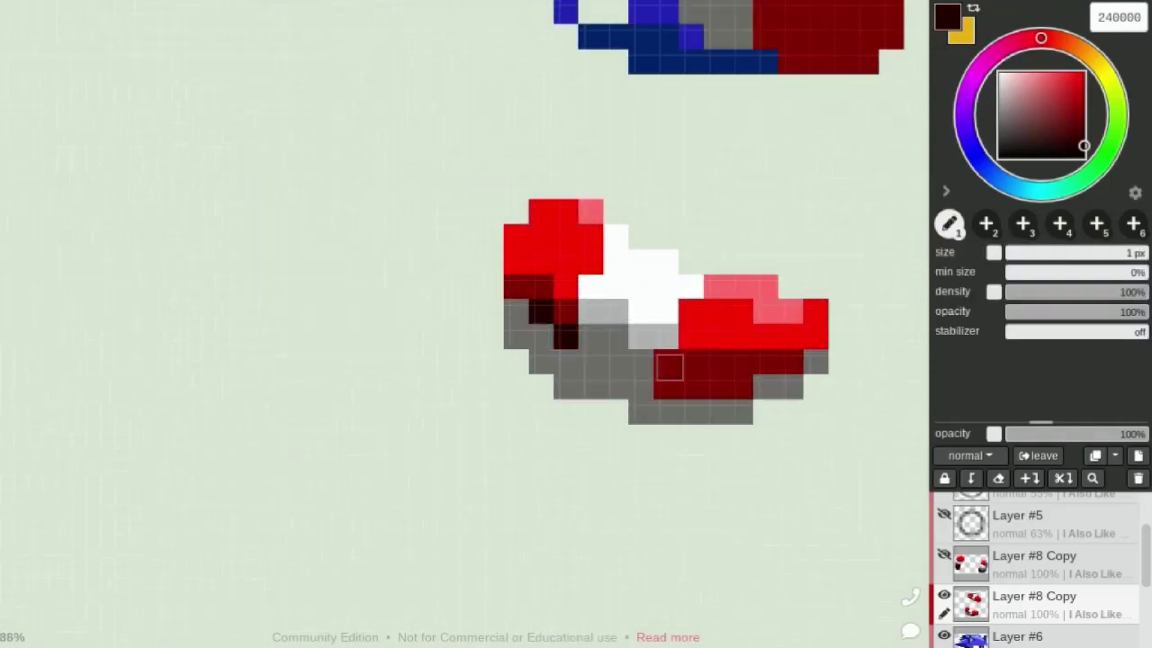
pyautogui.moveTo(669, 367); pyautogui.dragTo(738, 387)
pyautogui.hotkey('ctrl', 'z')
pyautogui.moveTo(666, 387); pyautogui.dragTo(751, 387)
pyautogui.scroll(-2, 684, 396)
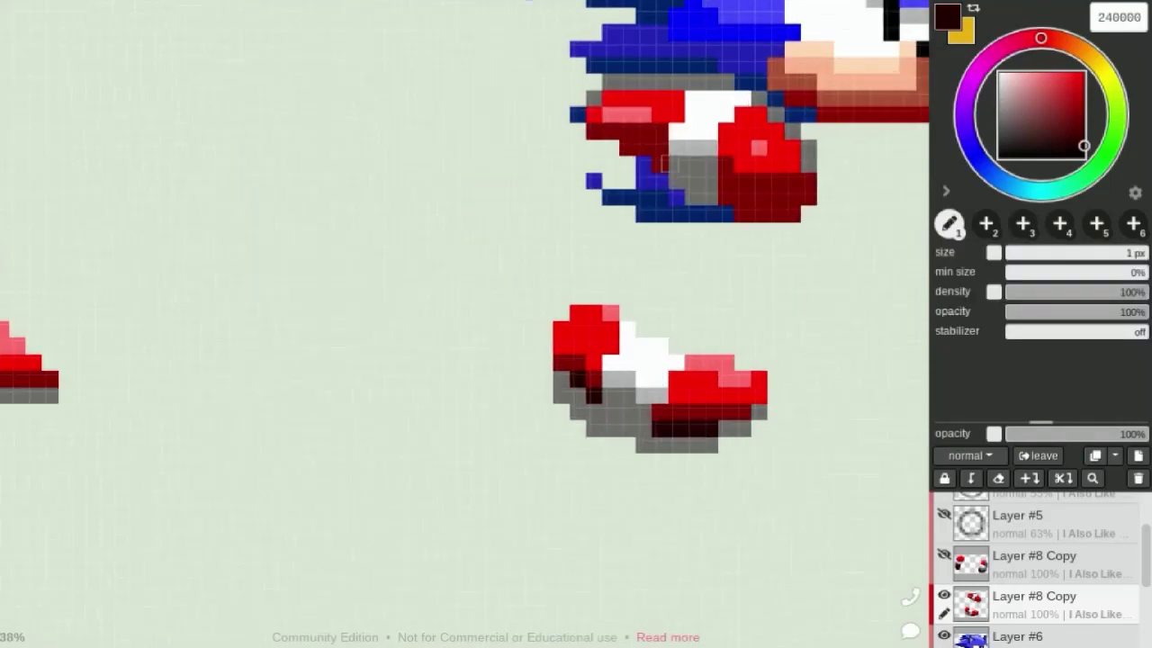
pyautogui.scroll(2, 664, 163)
# Paint a 240000 row along the upper shoe's bottom and show Layer #8 Copy's extra shoes
pyautogui.moveTo(584, 140)
pyautogui.mouseDown()
pyautogui.moveTo(643, 140)
pyautogui.moveTo(764, 218)
pyautogui.moveTo(864, 256)
pyautogui.mouseUp()
pyautogui.scroll(-2, 715, 185)
pyautogui.scroll(-2, 716, 185)
pyautogui.scroll(-1, 369, 283)
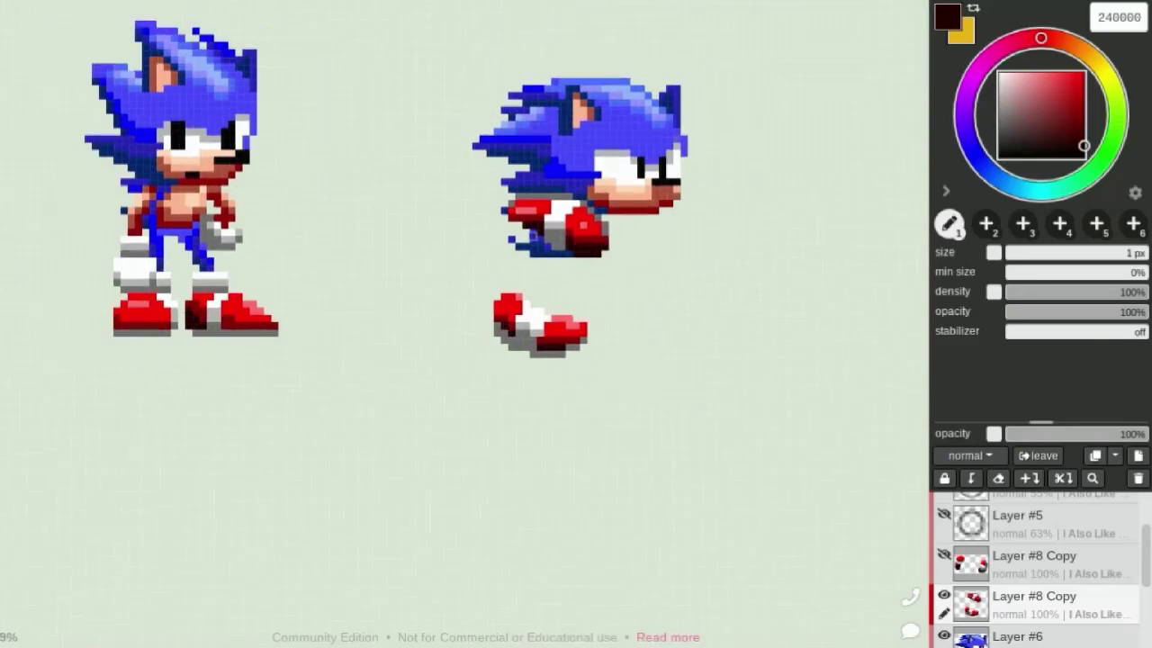
pyautogui.scroll(2, 726, 373)
pyautogui.scroll(-2, 726, 373)
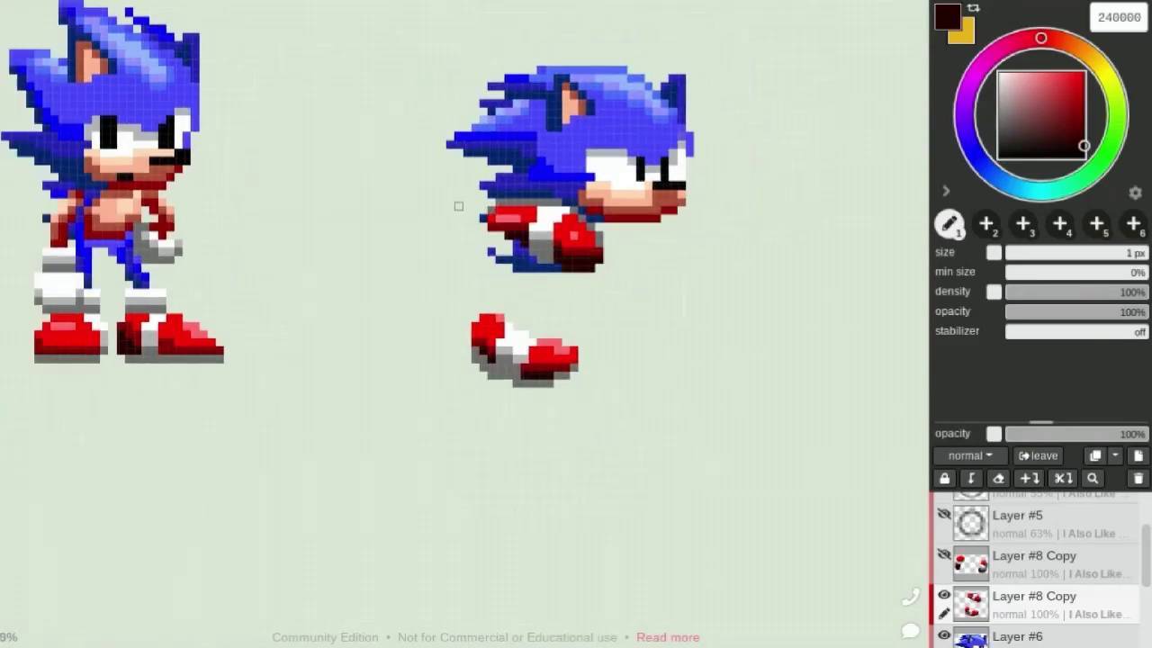
pyautogui.click(943, 556)
# Sample bright red fc0000 and draw red arcs linking the upper shoes to each other and the body
pyautogui.scroll(5, 560, 246)
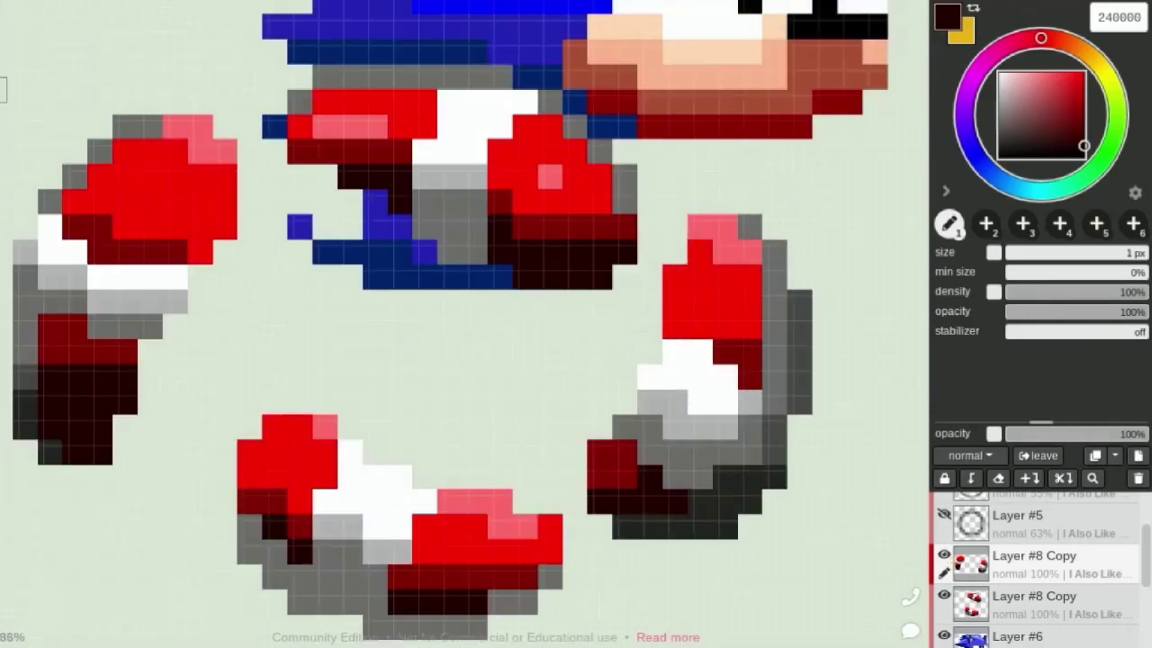
pyautogui.press('i')
pyautogui.click(617, 280)
pyautogui.press('b')
pyautogui.moveTo(675, 270)
pyautogui.mouseDown()
pyautogui.moveTo(621, 225)
pyautogui.moveTo(666, 272)
pyautogui.mouseUp()
pyautogui.scroll(-1, 565, 188)
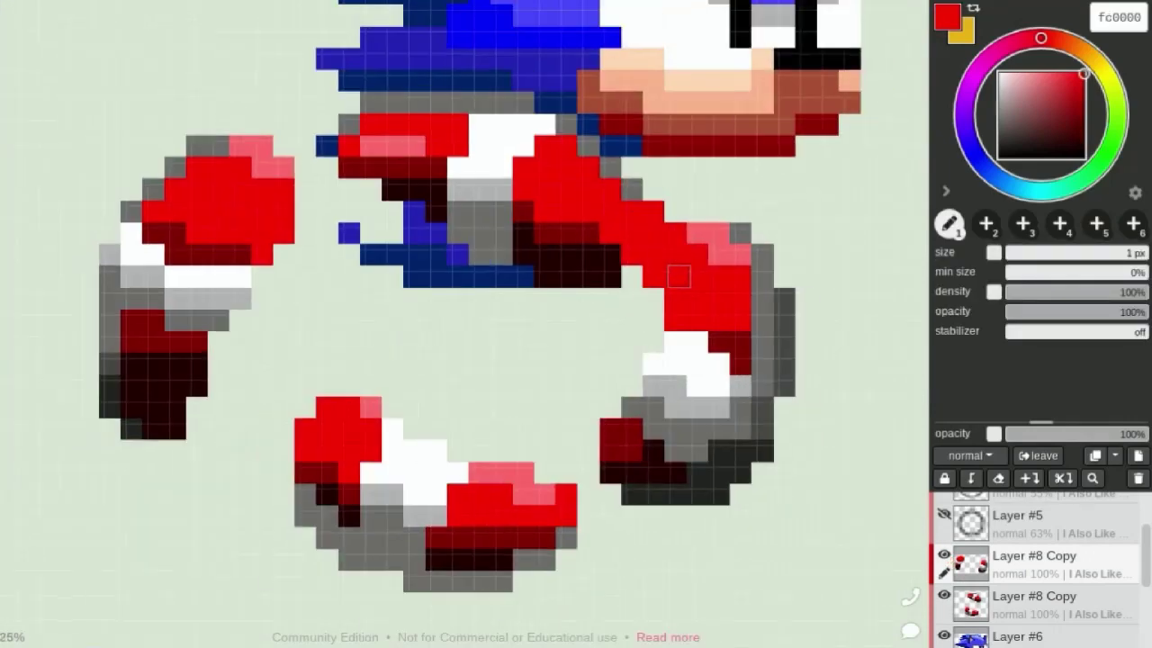
pyautogui.scroll(-1, 565, 188)
pyautogui.scroll(1, 162, 201)
pyautogui.scroll(1, 162, 201)
pyautogui.scroll(-1, 162, 201)
pyautogui.moveTo(387, 205)
pyautogui.mouseDown()
pyautogui.moveTo(476, 180)
pyautogui.moveTo(507, 198)
pyautogui.mouseUp()
pyautogui.scroll(-1, 294, 208)
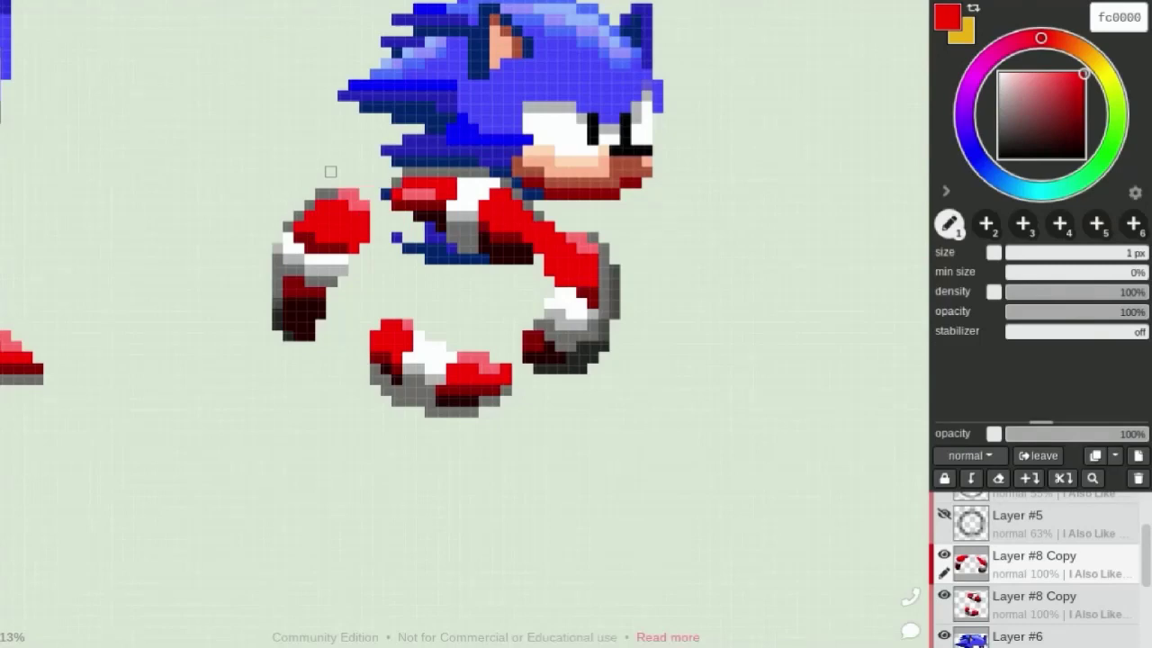
pyautogui.scroll(1, 321, 347)
# Draw a 240000 curve joining the left and lower shoes, filling gaps and grey pixels
pyautogui.press('i')
pyautogui.click(186, 231)
pyautogui.press('b')
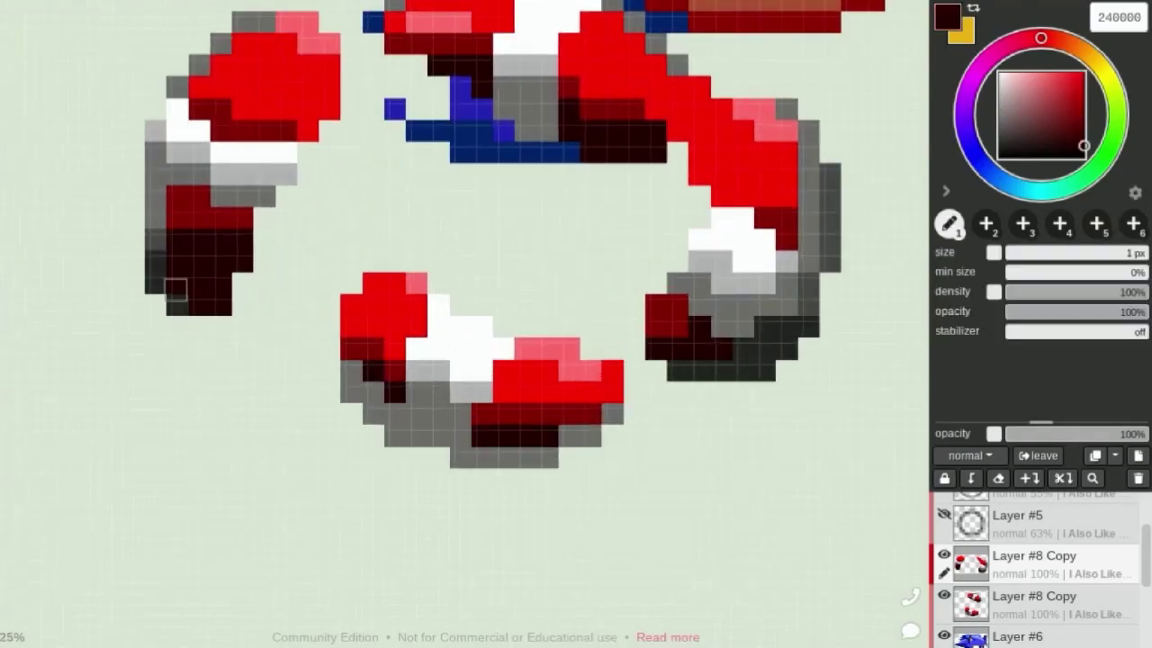
pyautogui.moveTo(177, 261)
pyautogui.mouseDown()
pyautogui.moveTo(249, 381)
pyautogui.moveTo(396, 439)
pyautogui.moveTo(267, 370)
pyautogui.mouseUp()
pyautogui.click(243, 326)
pyautogui.scroll(-1, 256, 342)
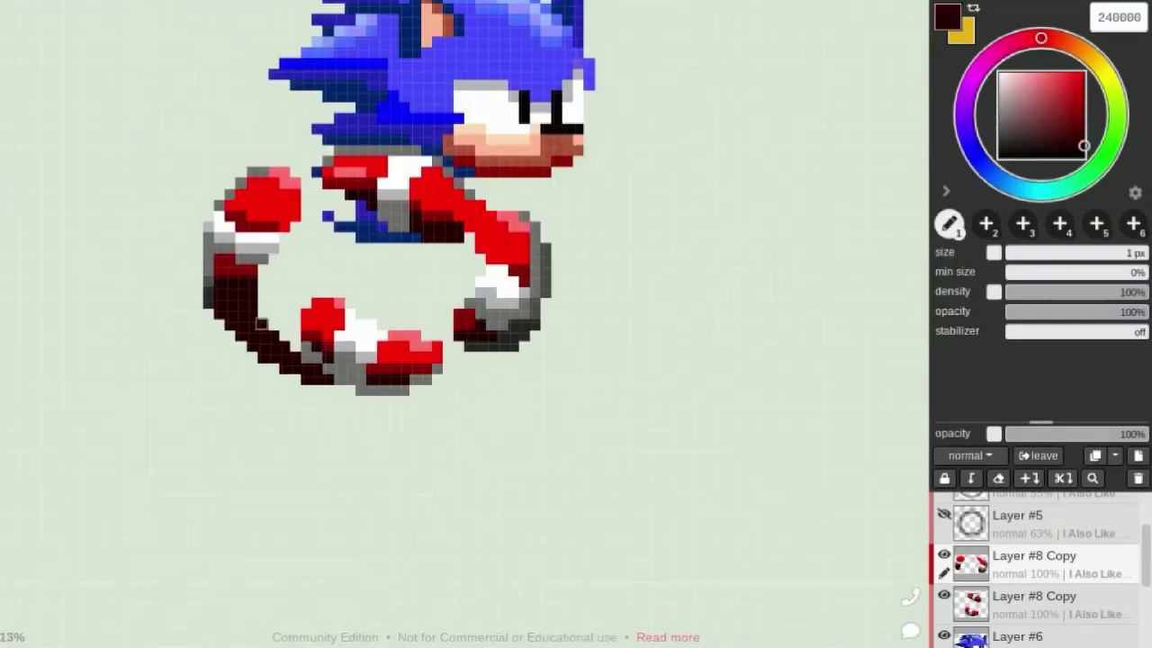
pyautogui.scroll(1, 270, 353)
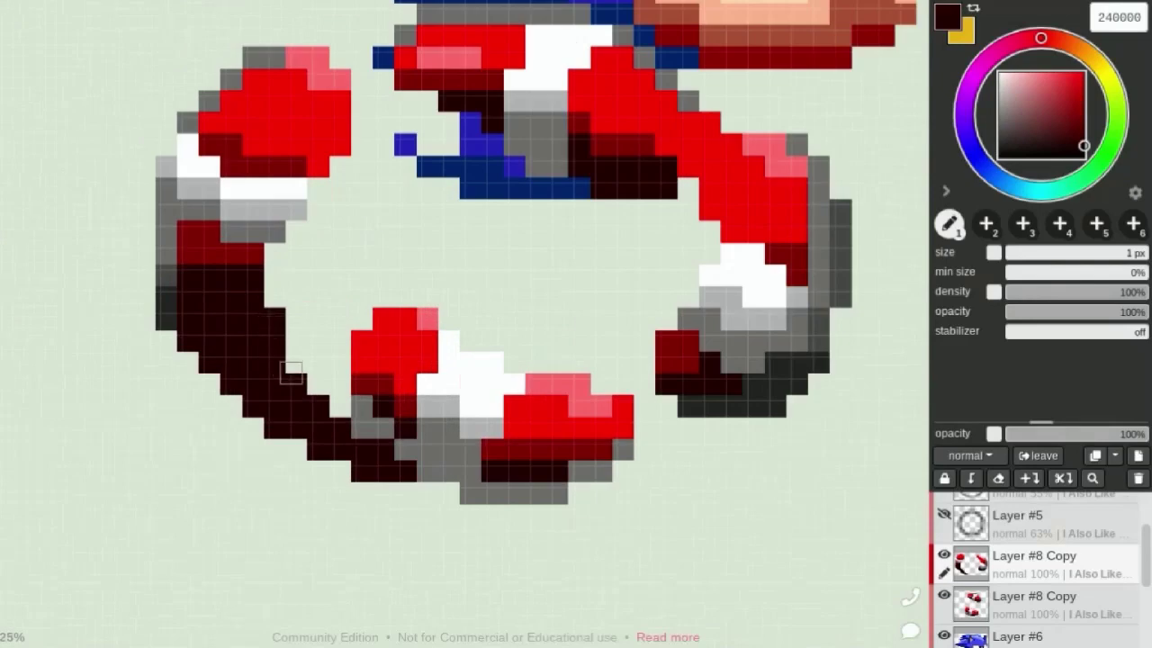
pyautogui.scroll(-1, 409, 482)
pyautogui.scroll(1, 418, 486)
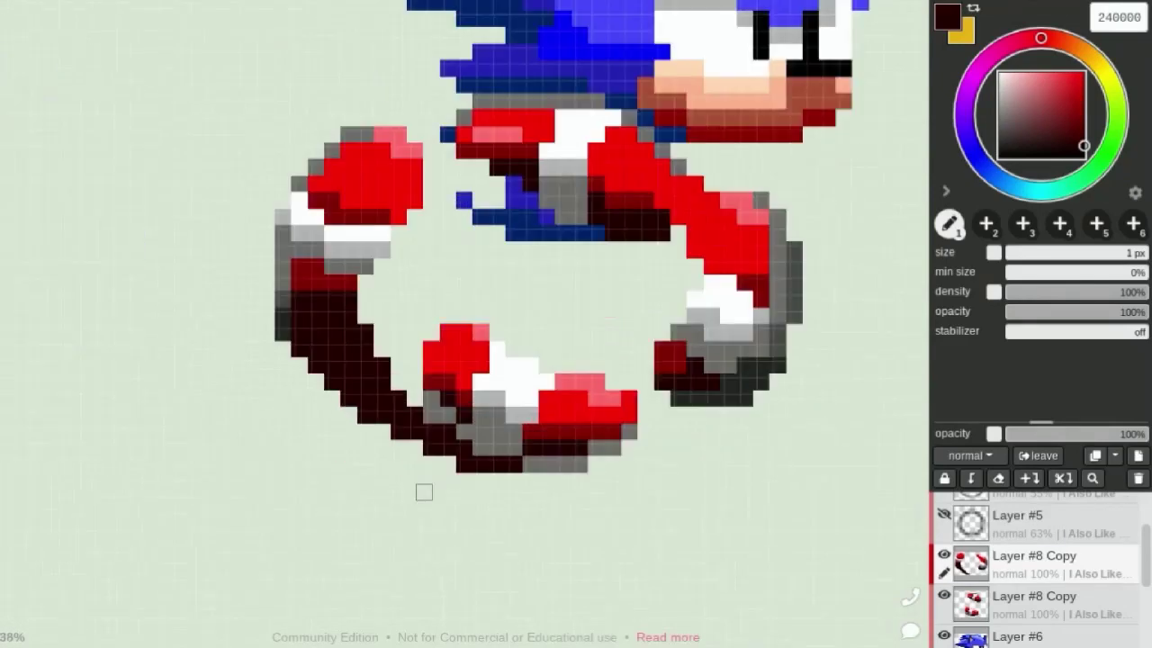
pyautogui.scroll(1, 424, 489)
pyautogui.moveTo(475, 461); pyautogui.dragTo(459, 464)
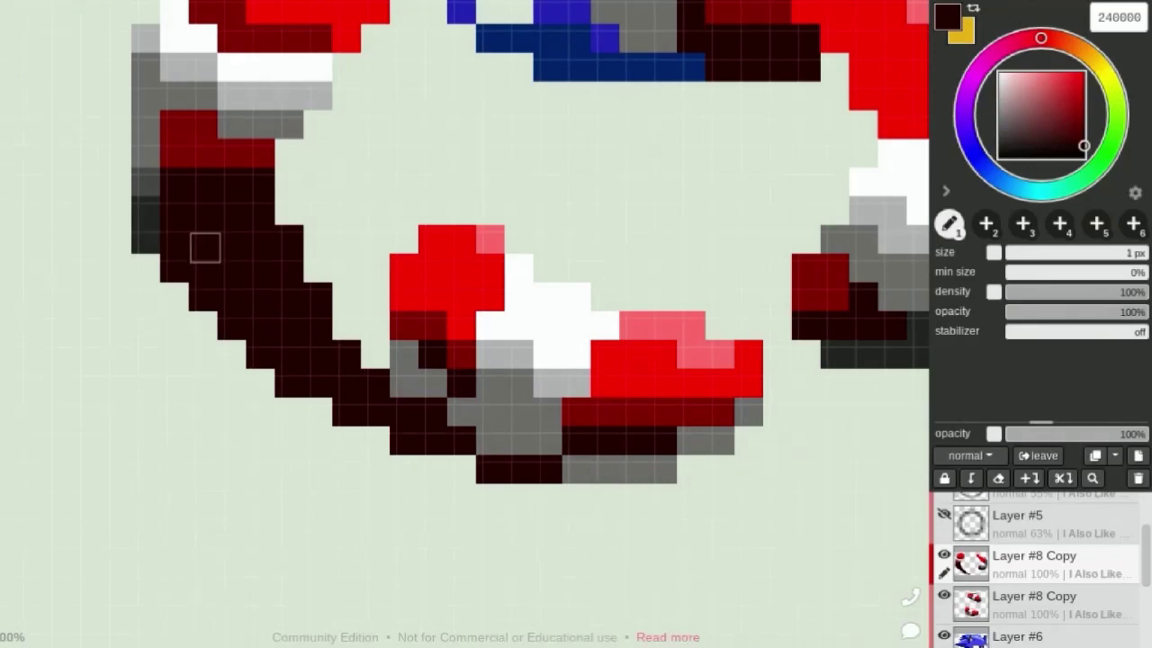
# Paint red fc0000 pixels joining the shoe to the curved leg on upper Layer #8 Copy
pyautogui.scroll(-1, 345, 339)
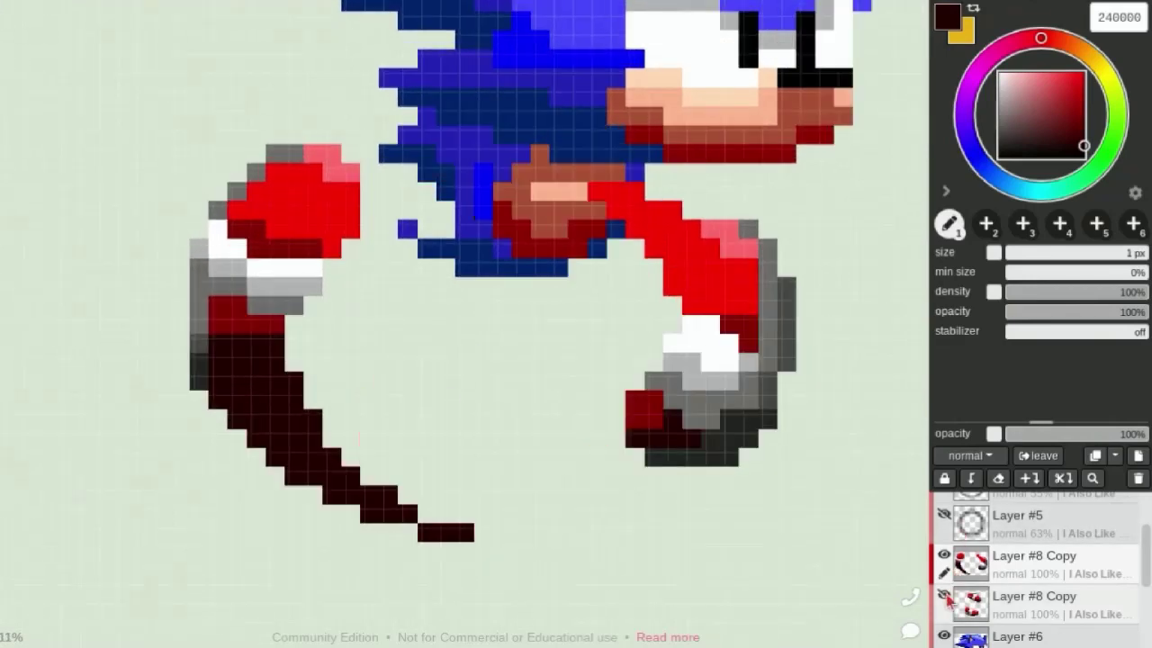
pyautogui.press('alt')
pyautogui.click(418, 396)
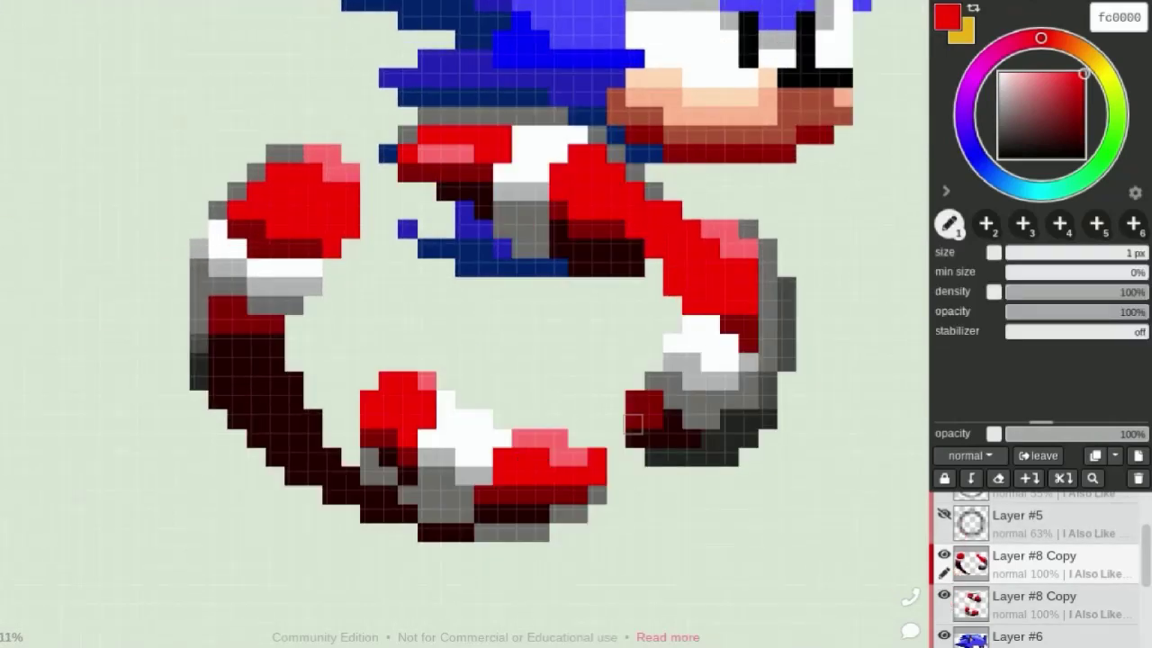
pyautogui.moveTo(563, 474)
pyautogui.mouseDown()
pyautogui.moveTo(725, 398)
pyautogui.moveTo(662, 467)
pyautogui.mouseUp()
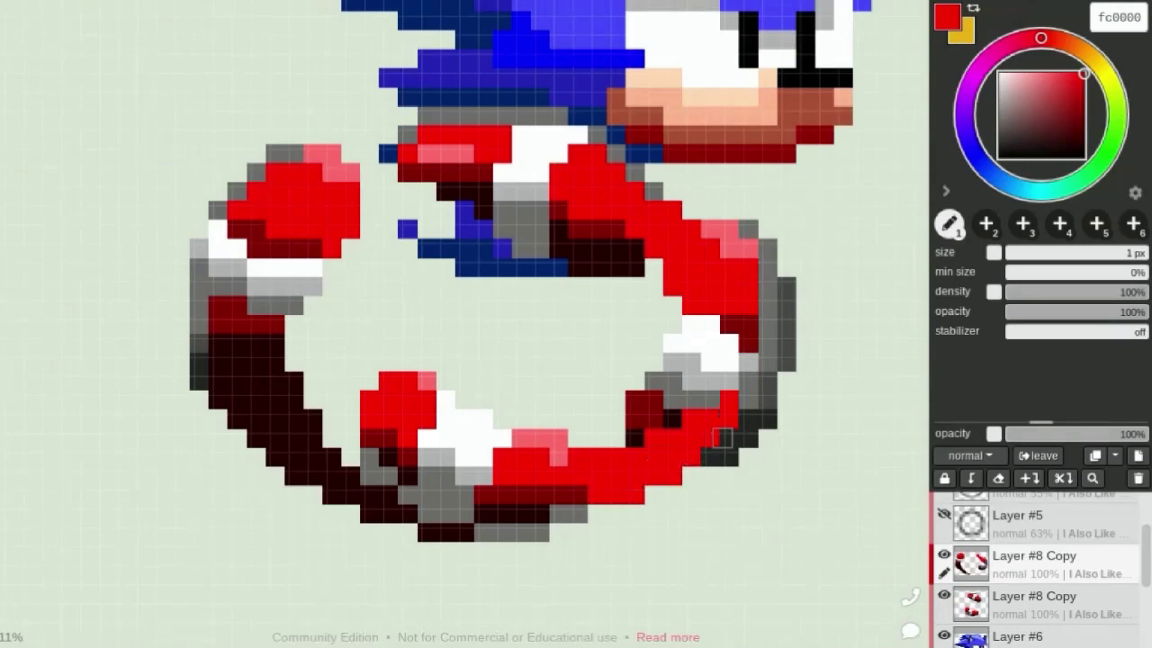
pyautogui.hotkey('ctrl', 'z')
pyautogui.hotkey('ctrl', 'z')
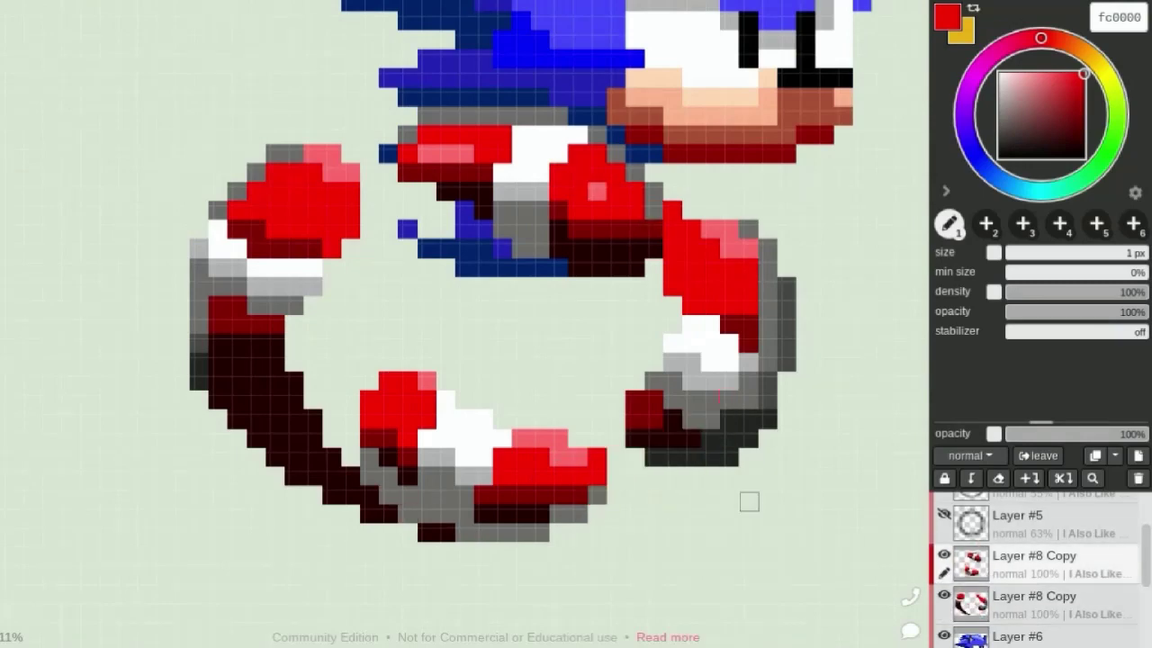
pyautogui.moveTo(577, 475)
pyautogui.mouseDown()
pyautogui.moveTo(693, 416)
pyautogui.moveTo(637, 447)
pyautogui.mouseUp()
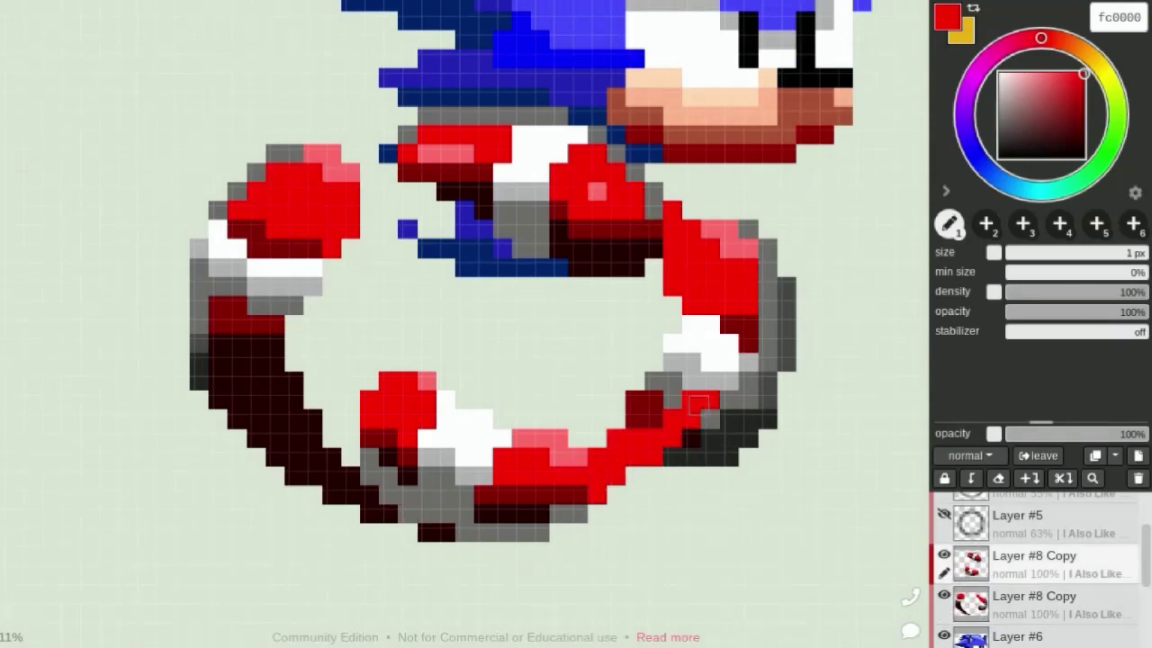
# Make the lower Layer #8 Copy the working layer and hide the upper looped-leg pose
pyautogui.scroll(-1, 471, 167)
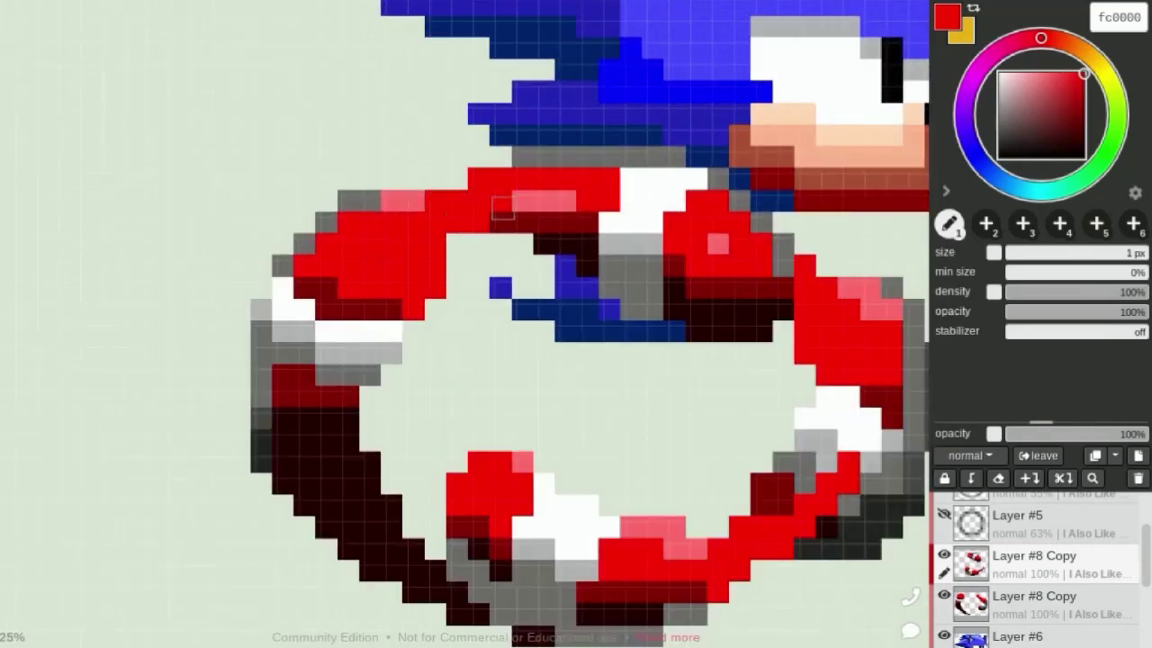
pyautogui.scroll(-1, 477, 198)
pyautogui.scroll(3, 810, 412)
pyautogui.scroll(3, 792, 416)
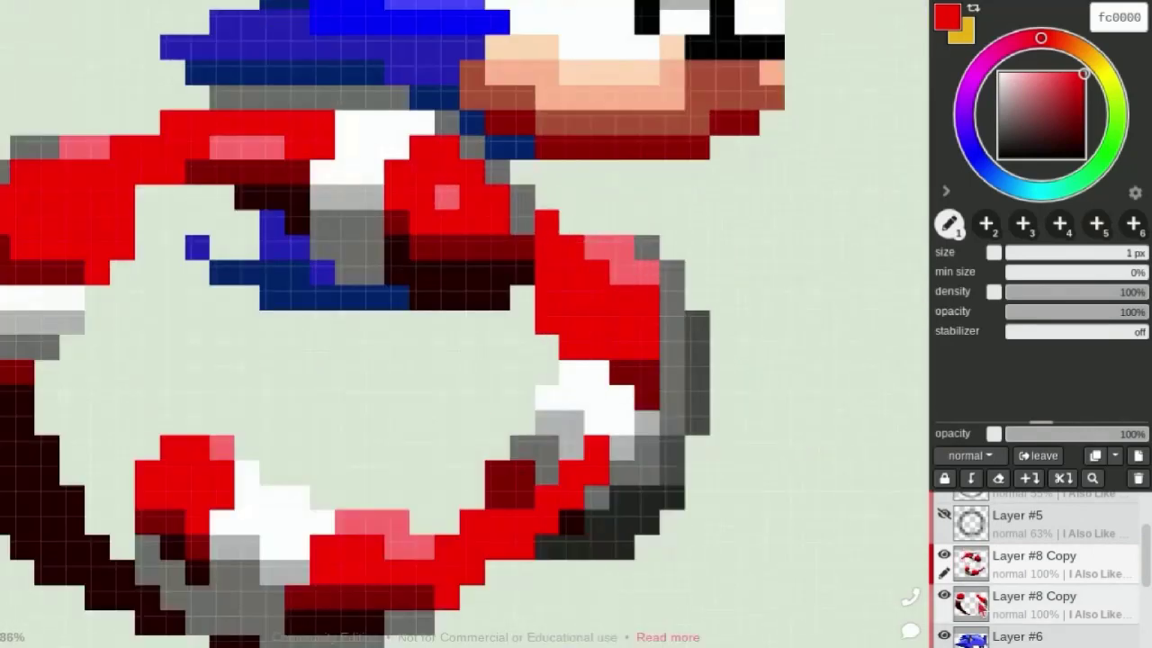
pyautogui.click(990, 599)
pyautogui.click(943, 556)
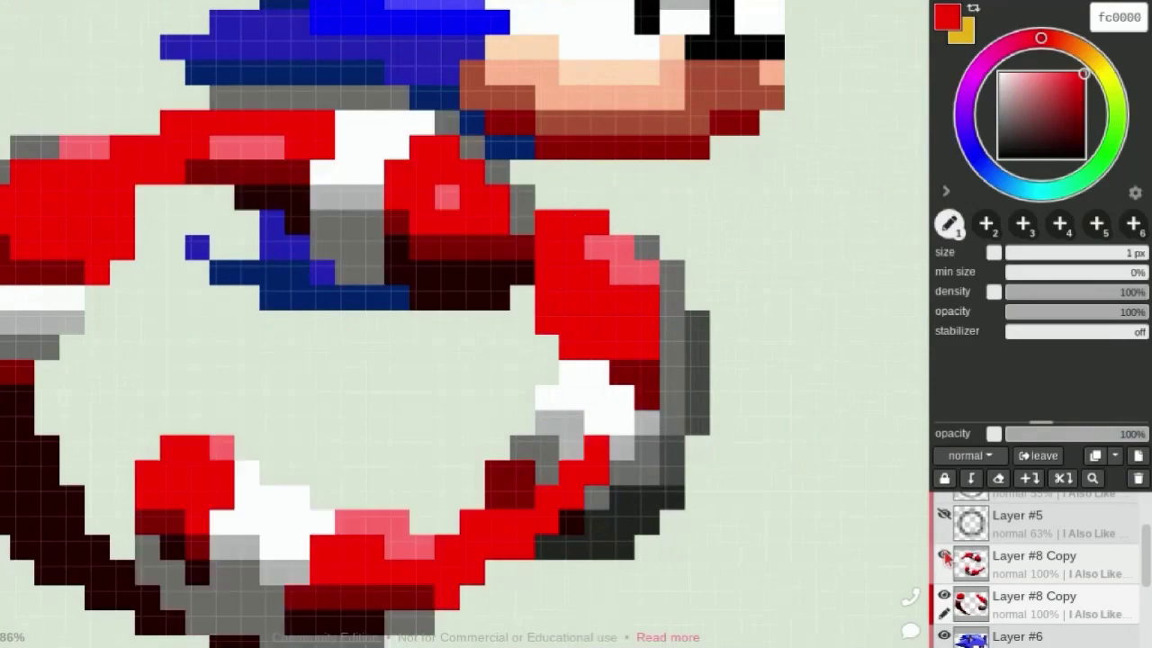
pyautogui.scroll(-3, 563, 357)
pyautogui.scroll(3, 563, 356)
pyautogui.scroll(2, 564, 356)
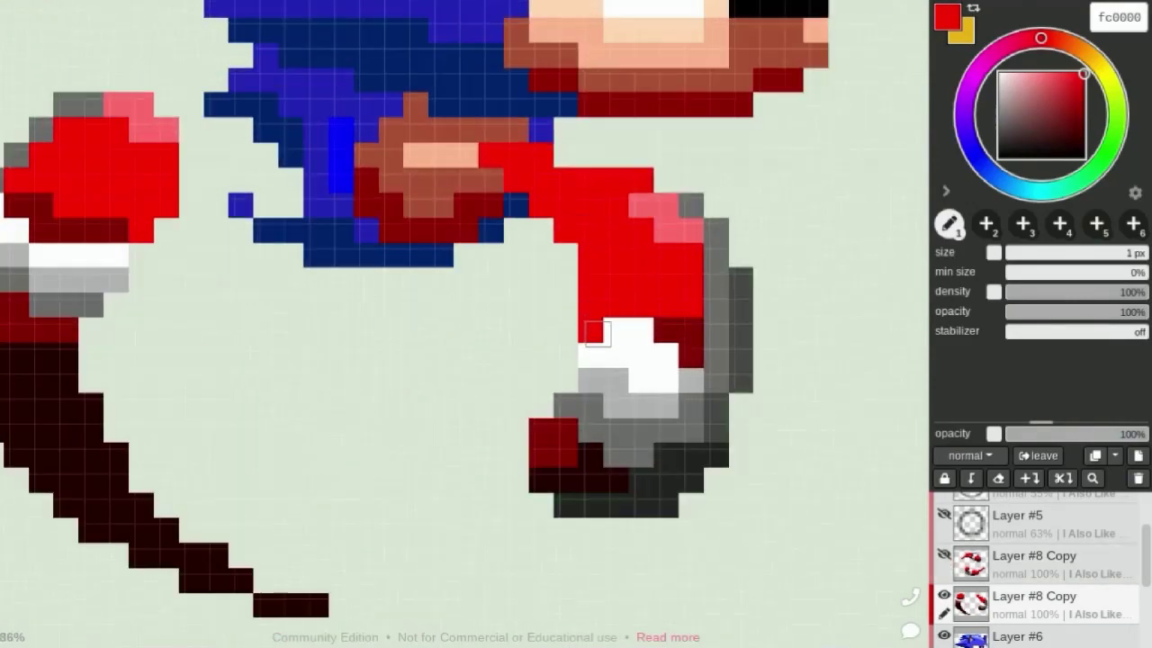
pyautogui.scroll(-2, 510, 353)
pyautogui.scroll(-2, 558, 501)
# Compare both Layer #8 Copy leg poses, keep only the swept single-leg pose visible, and add a new layer
pyautogui.click(943, 555)
pyautogui.click(943, 555)
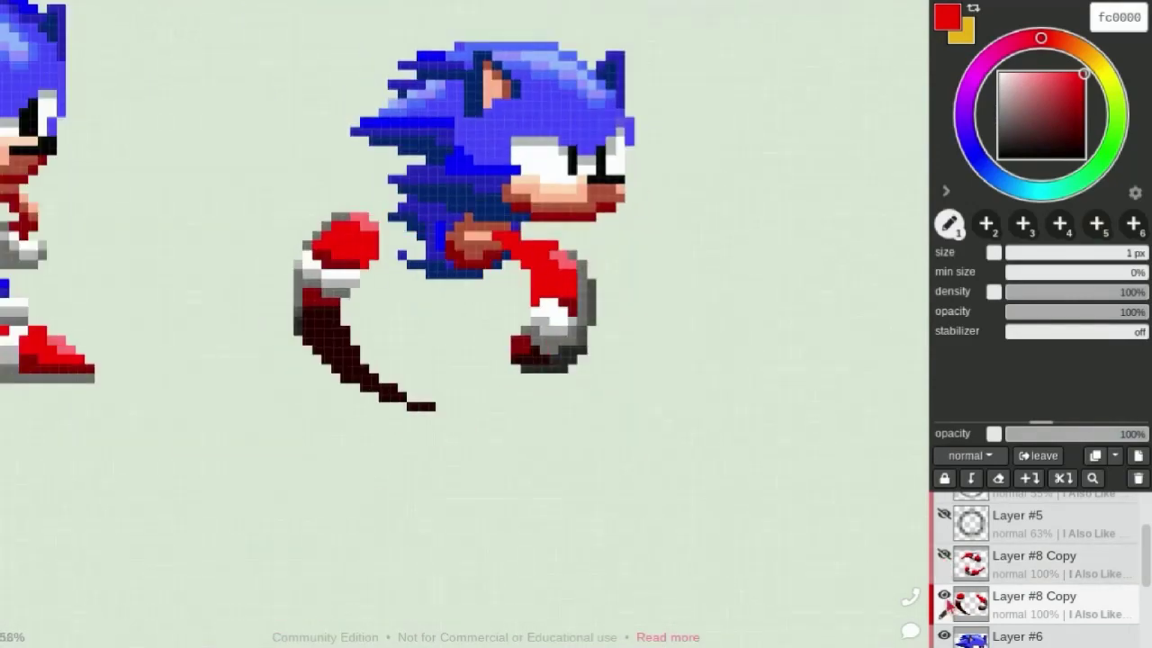
pyautogui.click(943, 594)
pyautogui.click(943, 555)
pyautogui.click(943, 555)
pyautogui.click(943, 595)
pyautogui.click(943, 595)
pyautogui.click(943, 555)
pyautogui.click(943, 555)
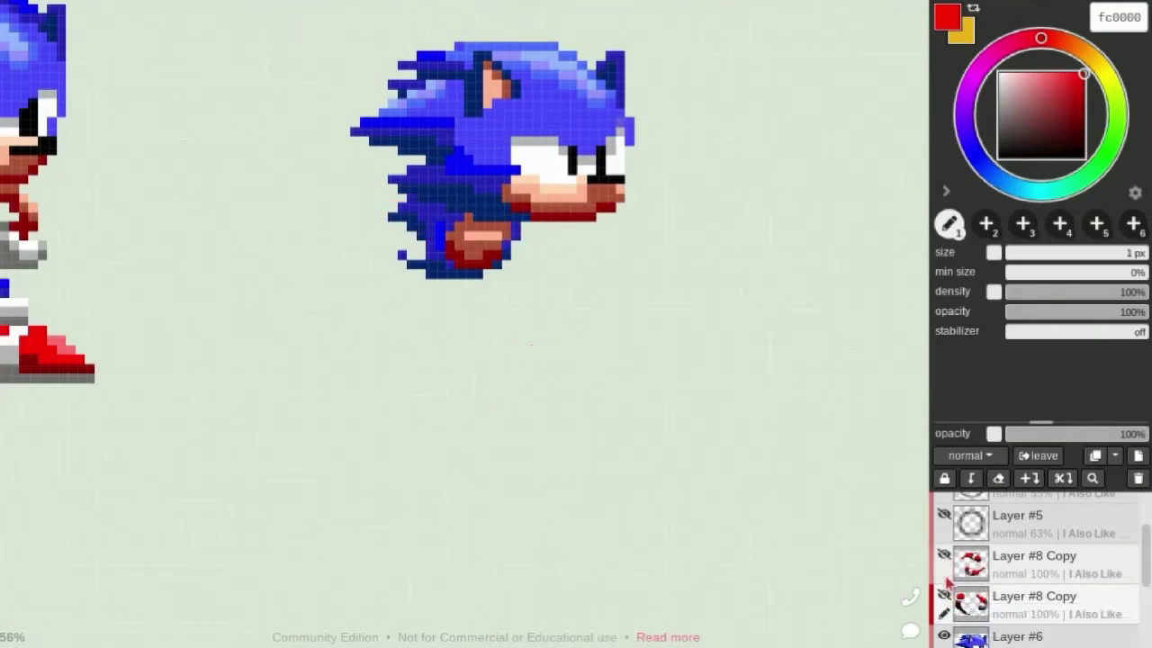
pyautogui.click(943, 595)
pyautogui.scroll(-2, 968, 603)
pyautogui.scroll(1, 972, 611)
pyautogui.click(1138, 456)
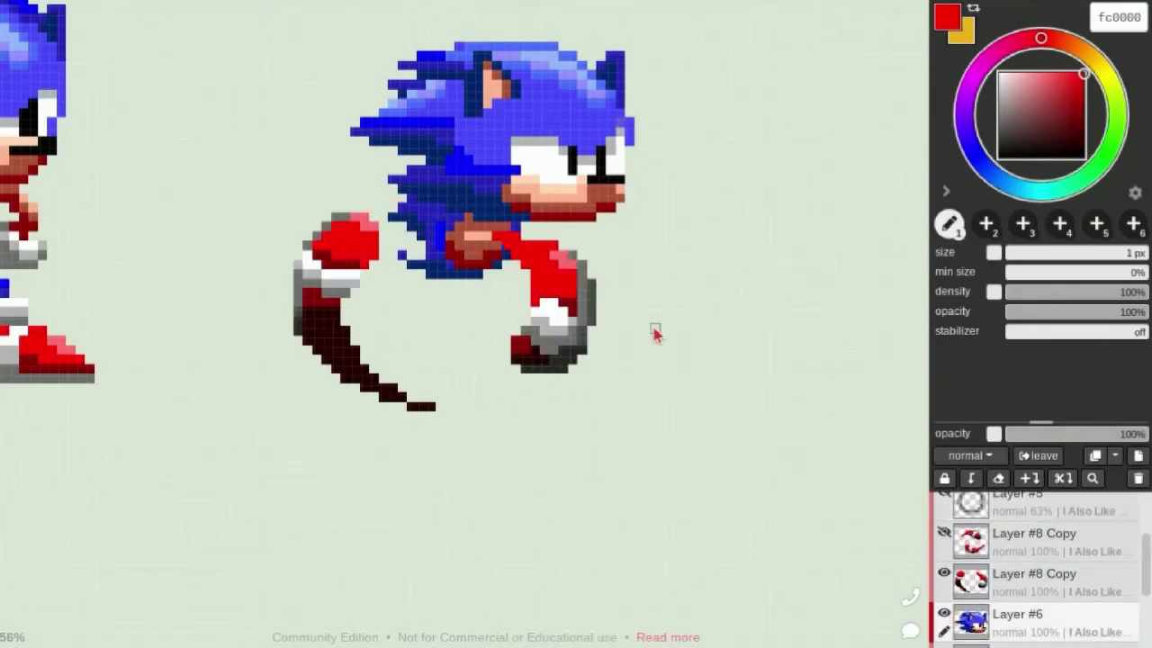
# Sample skin colour fcb490 from the standing Sonic and draw the back arm across the quills
pyautogui.scroll(-1, 656, 330)
pyautogui.scroll(4, 99, 261)
pyautogui.scroll(-1, 83, 271)
pyautogui.scroll(5, 211, 274)
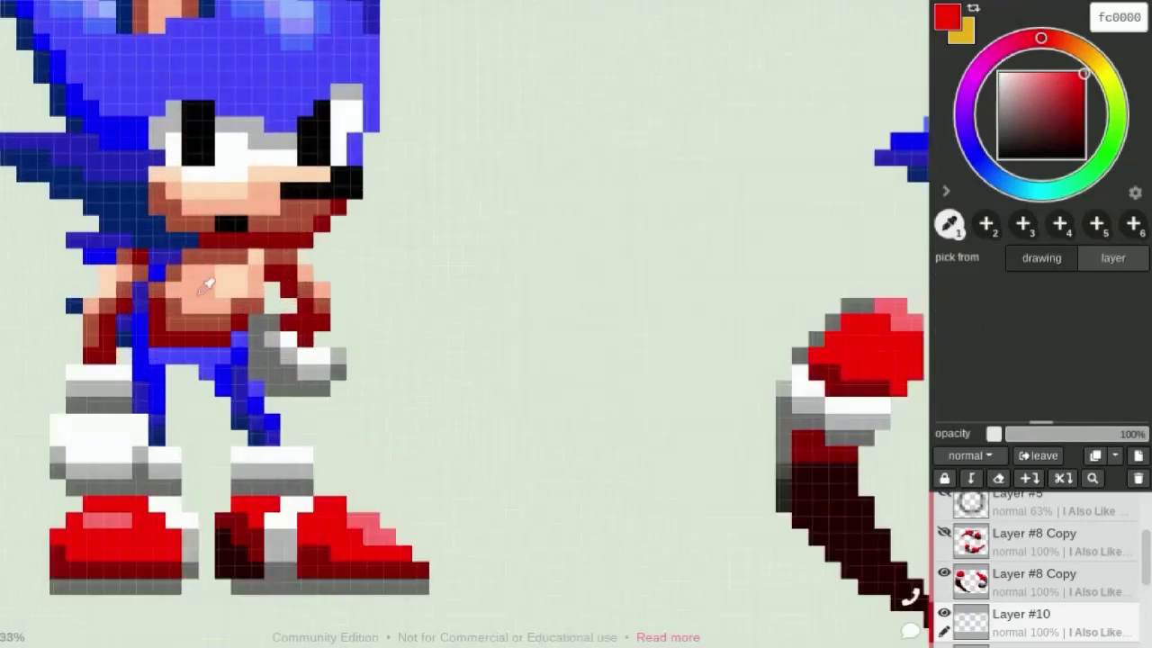
pyautogui.keyDown('alt'); pyautogui.click(211, 275); pyautogui.keyUp('alt')
pyautogui.scroll(-3, 270, 227)
pyautogui.scroll(3, 736, 207)
pyautogui.moveTo(679, 326)
pyautogui.mouseDown()
pyautogui.moveTo(453, 244)
pyautogui.moveTo(673, 318)
pyautogui.mouseUp()
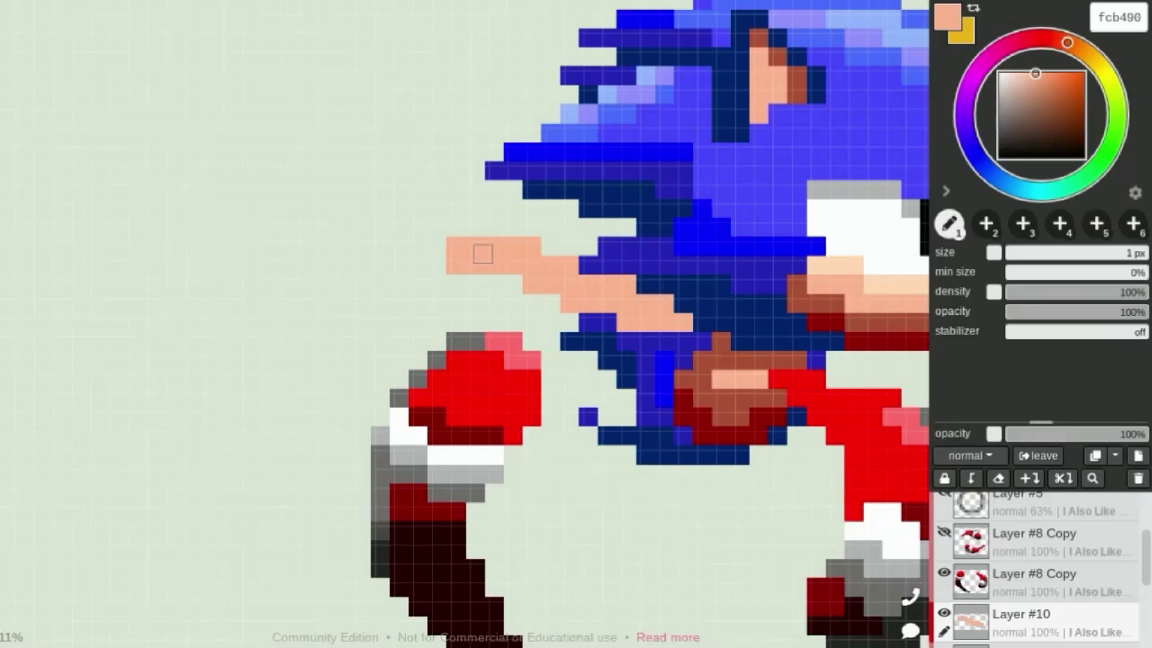
# Adjust the arm strokes' position with Transform, checking the Sonic reference images
pyautogui.scroll(-3, 348, 245)
pyautogui.scroll(3, 346, 225)
pyautogui.scroll(-3, 341, 207)
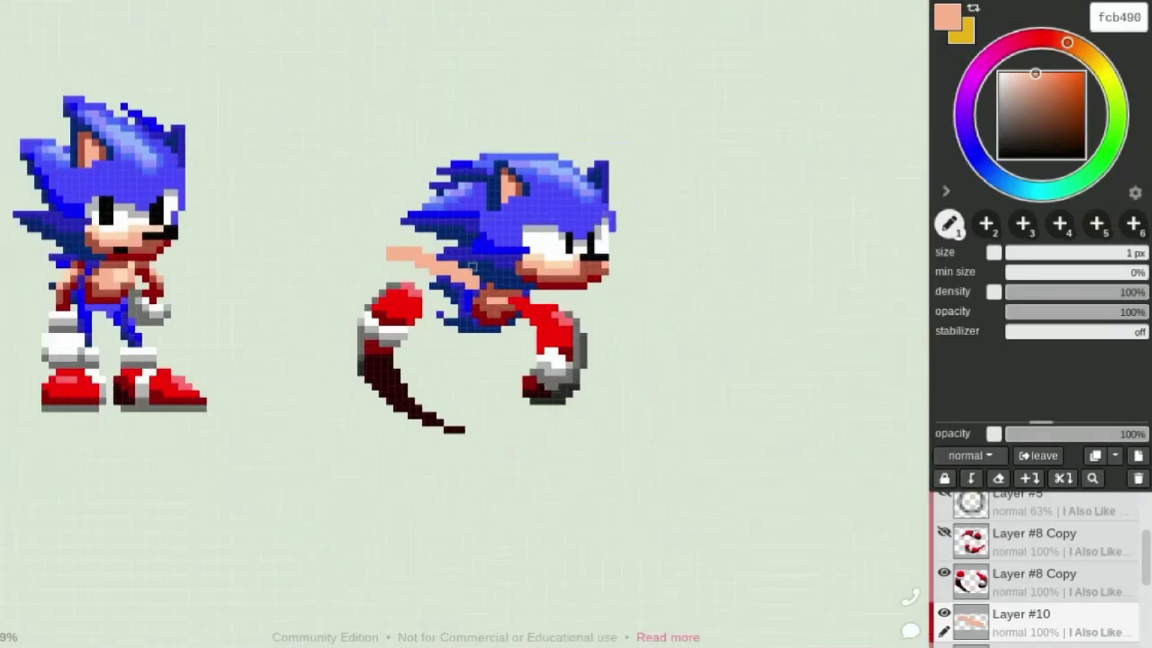
pyautogui.scroll(3, 340, 188)
pyautogui.hotkey('ctrl', 't')
pyautogui.hotkey('ctrl', 'Tab')
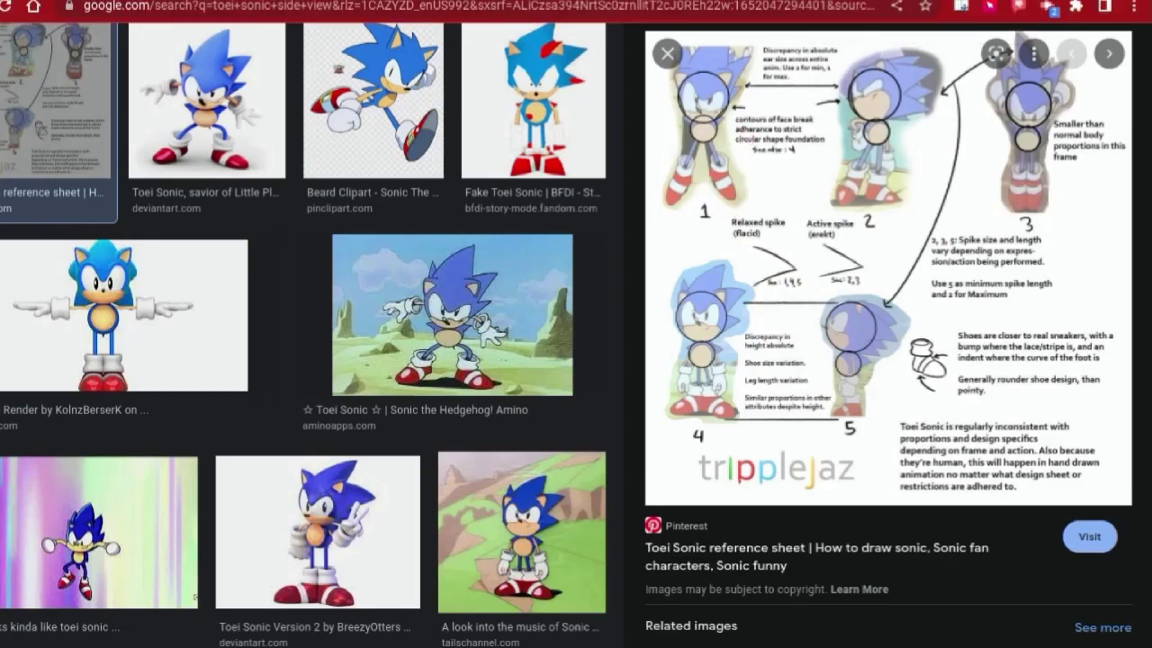
pyautogui.hotkey('ctrl', 'shift', 'Tab')
pyautogui.scroll(-3, 246, 264)
pyautogui.scroll(3, 247, 265)
# Sample white ffffff and draw a glove block at the end of the arm
pyautogui.press('i')
pyautogui.scroll(-3, 180, 263)
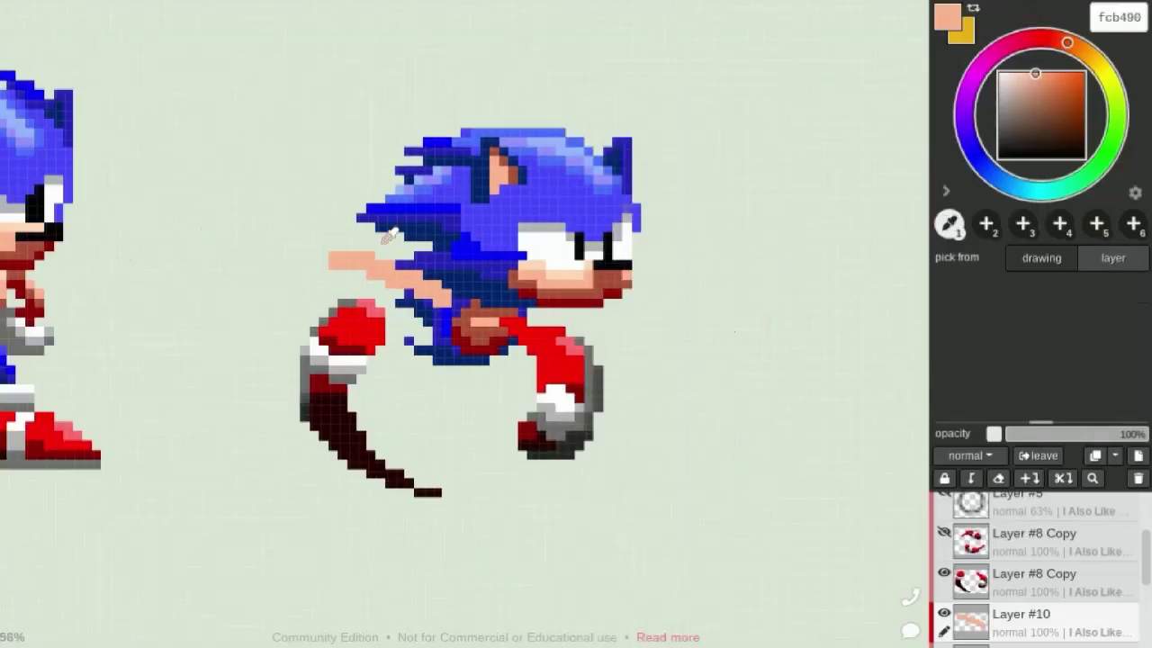
pyautogui.scroll(-1, 86, 262)
pyautogui.scroll(2, 86, 262)
pyautogui.click(99, 254)
pyautogui.press('b')
pyautogui.scroll(2, 545, 153)
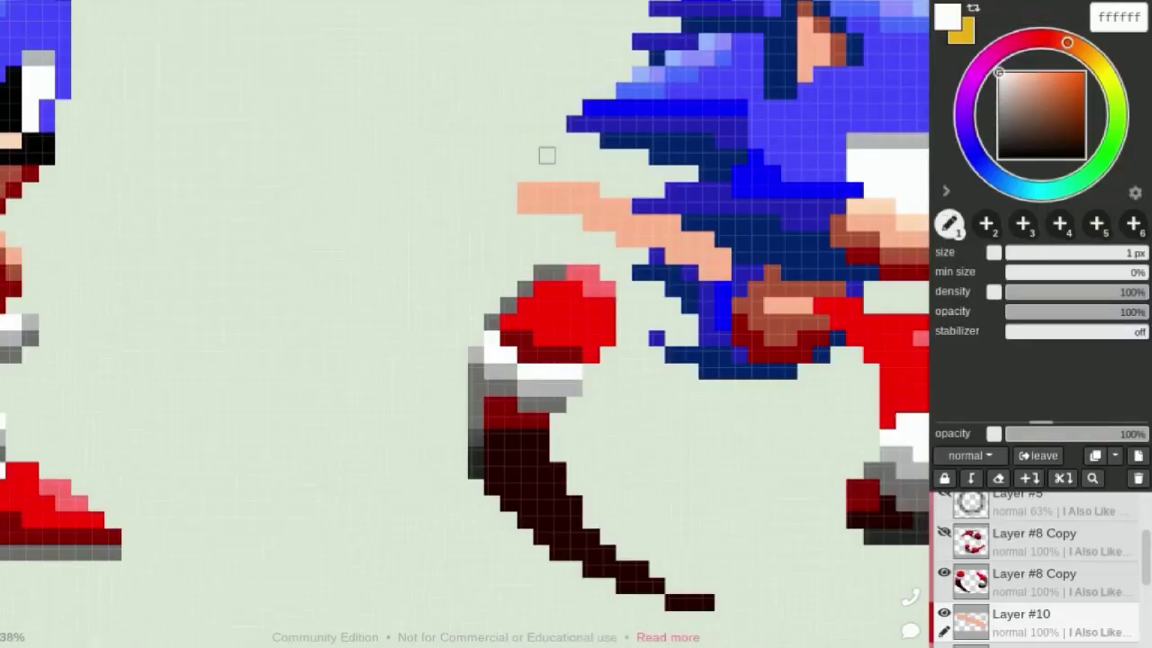
pyautogui.scroll(1, 486, 171)
pyautogui.moveTo(509, 157)
pyautogui.mouseDown()
pyautogui.moveTo(459, 197)
pyautogui.moveTo(522, 288)
pyautogui.moveTo(496, 188)
pyautogui.mouseUp()
pyautogui.scroll(-3, 496, 188)
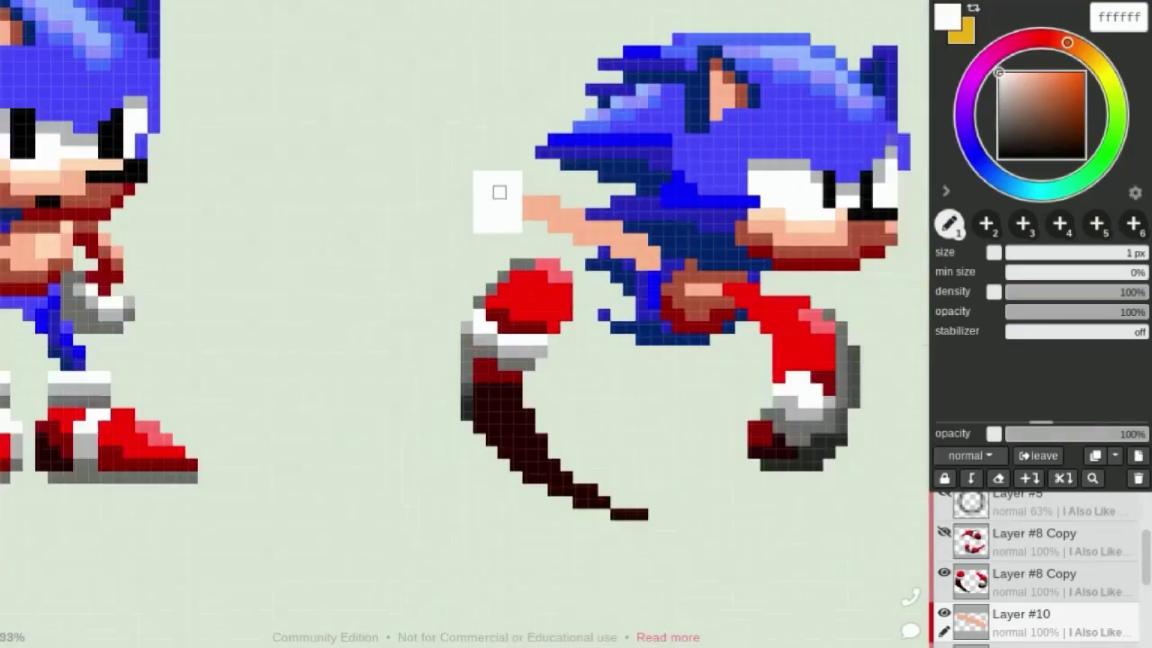
pyautogui.scroll(-2, 499, 192)
pyautogui.scroll(4, 117, 300)
pyautogui.scroll(-2, 226, 270)
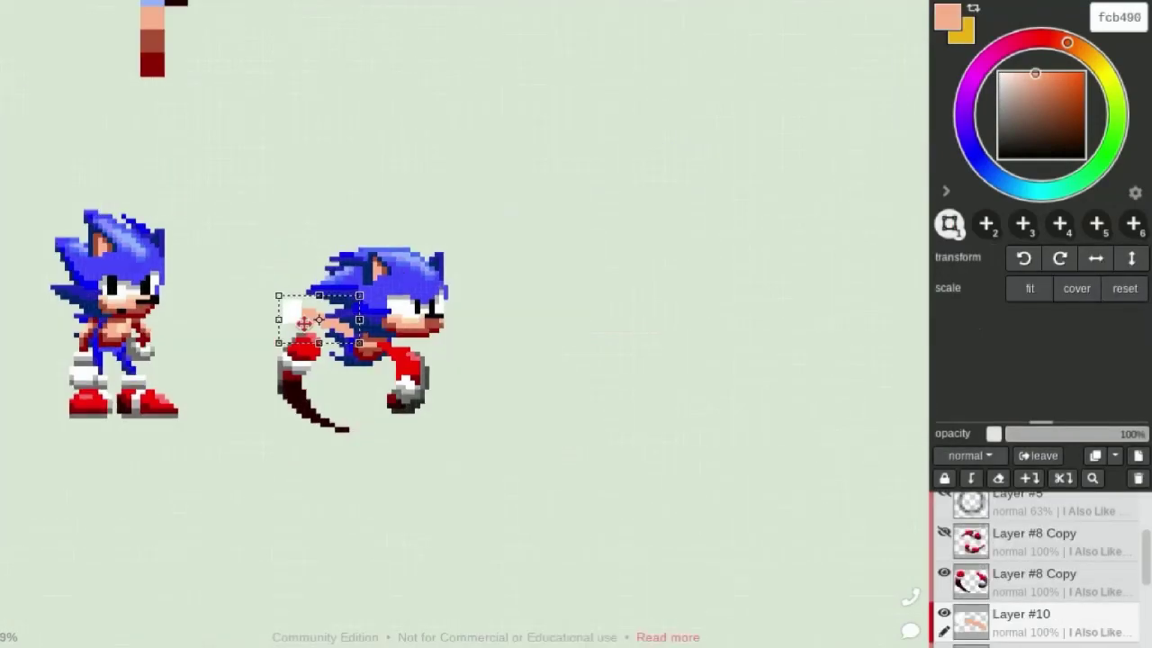
pyautogui.scroll(-1, 149, 356)
# Extend the white glove down its left side and along its bottom
pyautogui.press('b')
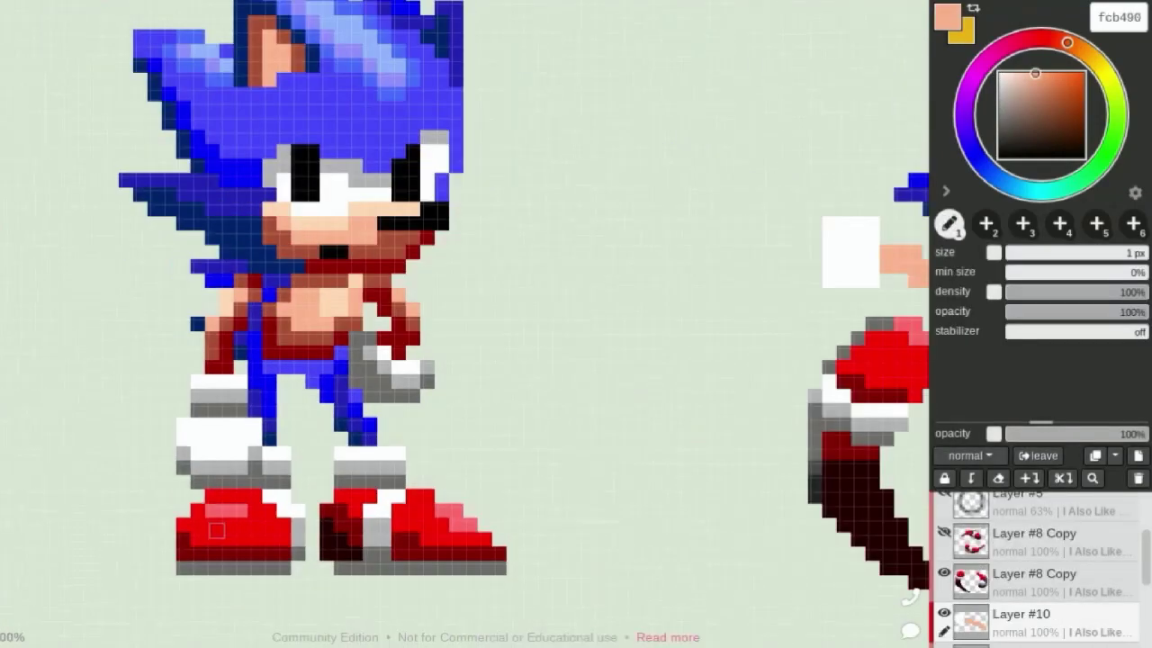
pyautogui.scroll(2, 173, 419)
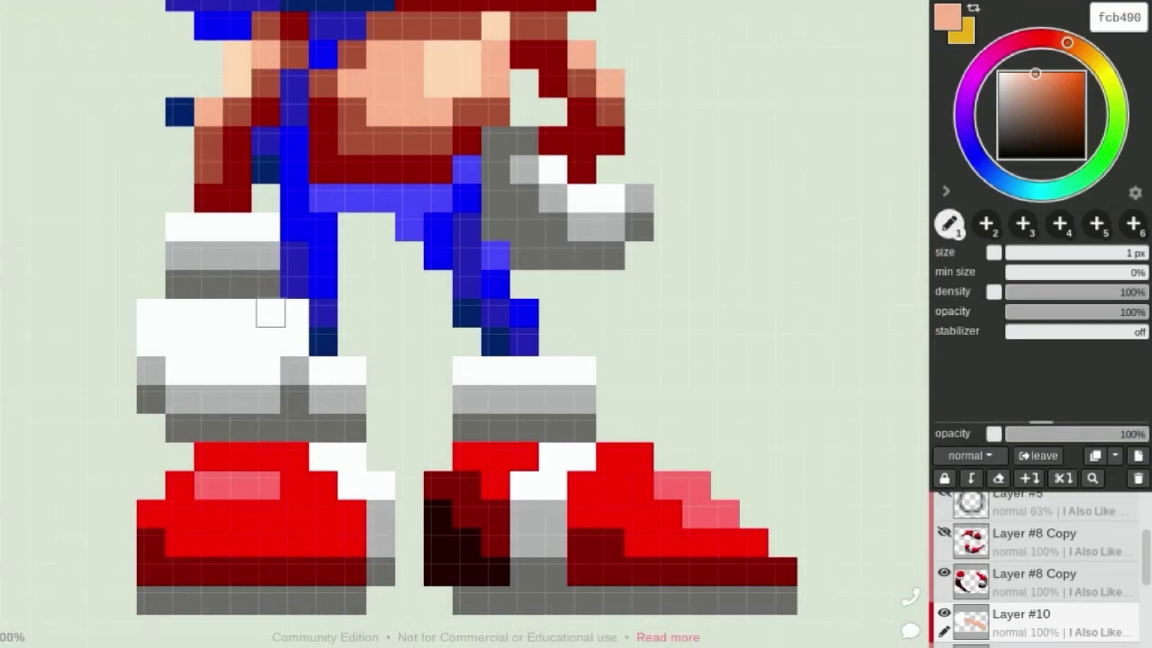
pyautogui.scroll(-2, 270, 313)
pyautogui.scroll(1, 528, 162)
pyautogui.scroll(1, 412, 133)
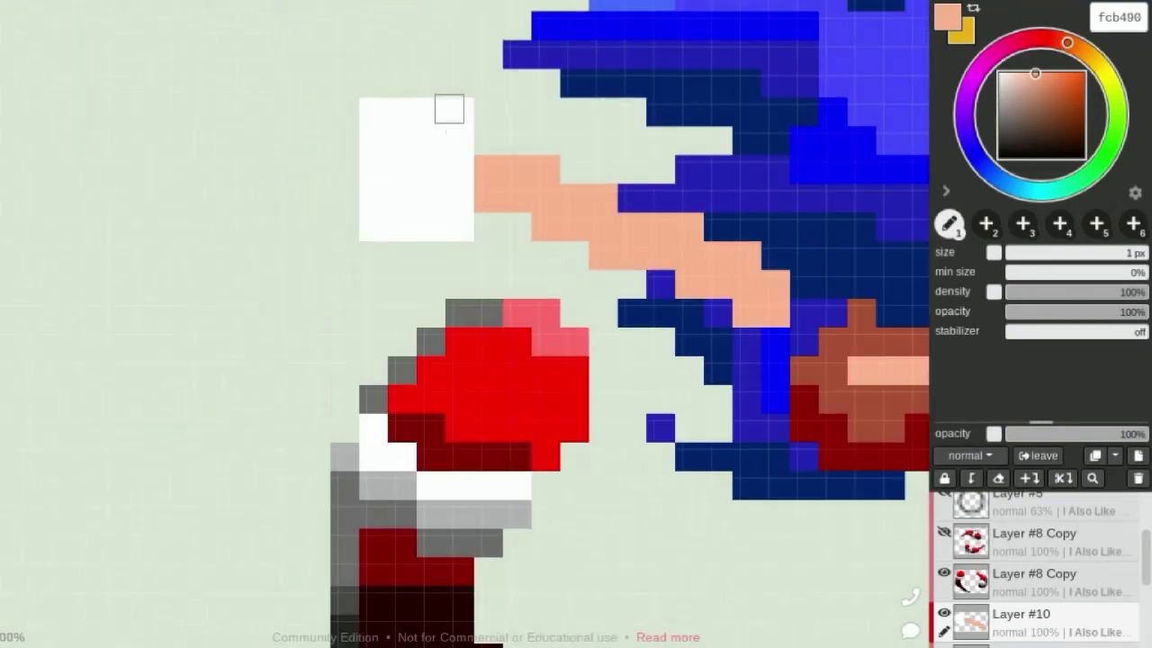
pyautogui.moveTo(345, 112); pyautogui.dragTo(347, 225)
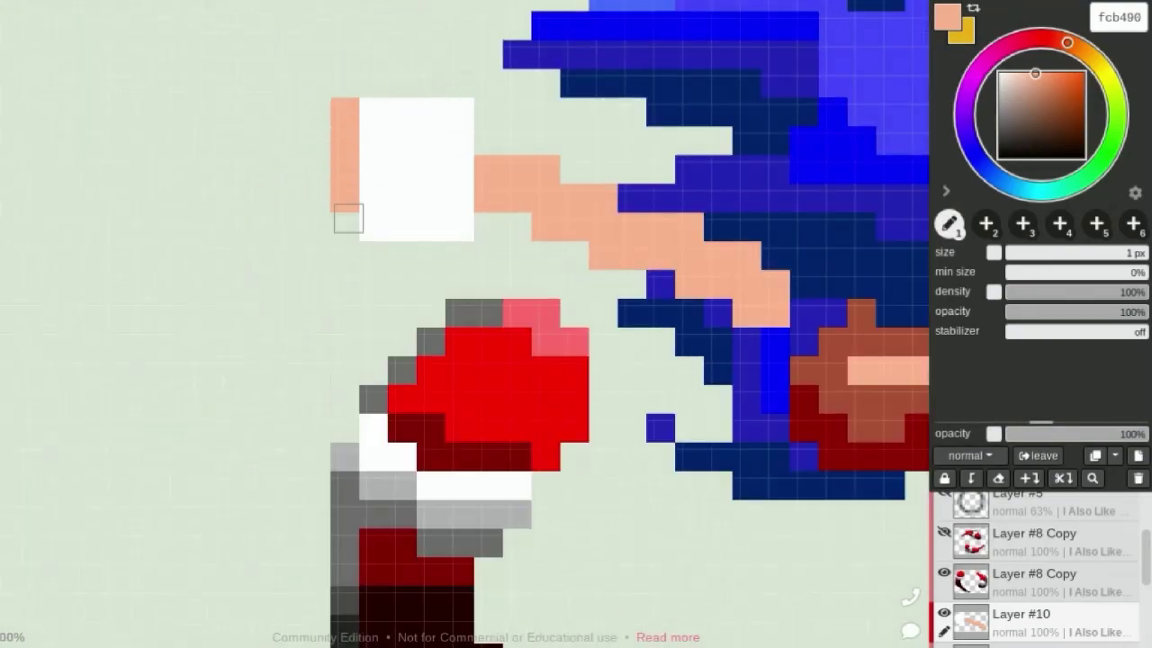
pyautogui.hotkey('ctrl', 'z')
pyautogui.keyDown('alt'); pyautogui.click(416, 169); pyautogui.keyUp('alt')
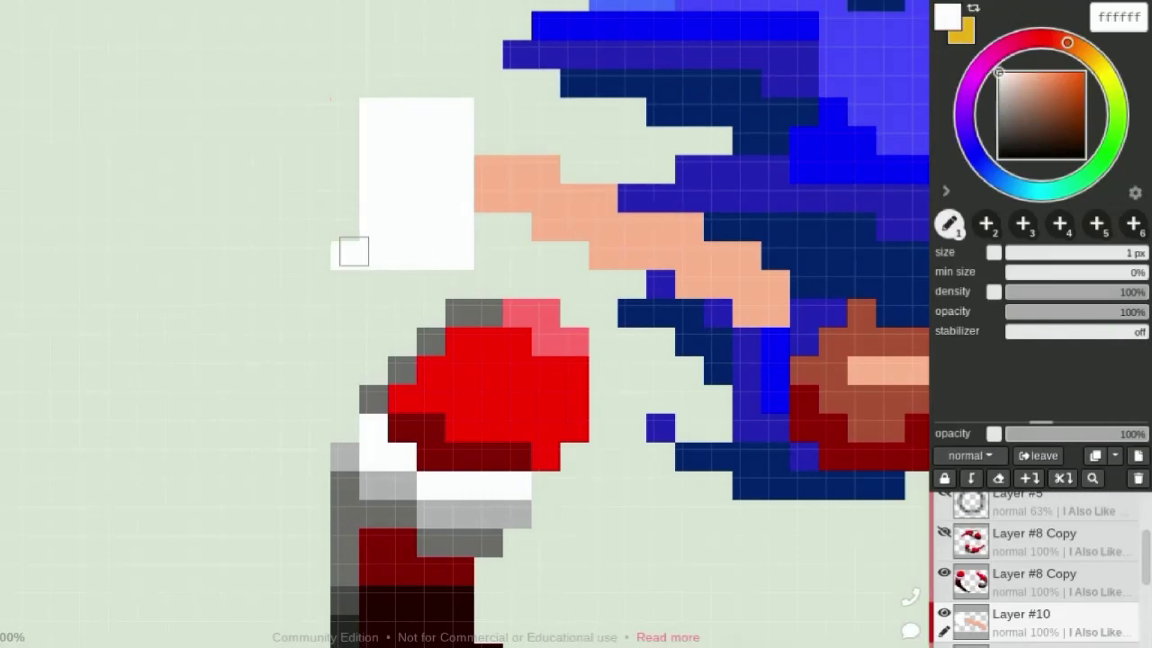
pyautogui.moveTo(459, 260); pyautogui.dragTo(352, 160)
pyautogui.hotkey('ctrl', 'z')
pyautogui.moveTo(348, 99)
pyautogui.mouseDown()
pyautogui.moveTo(347, 121)
pyautogui.moveTo(424, 257)
pyautogui.moveTo(459, 256)
pyautogui.mouseUp()
pyautogui.scroll(-2, 429, 135)
pyautogui.scroll(1, 428, 135)
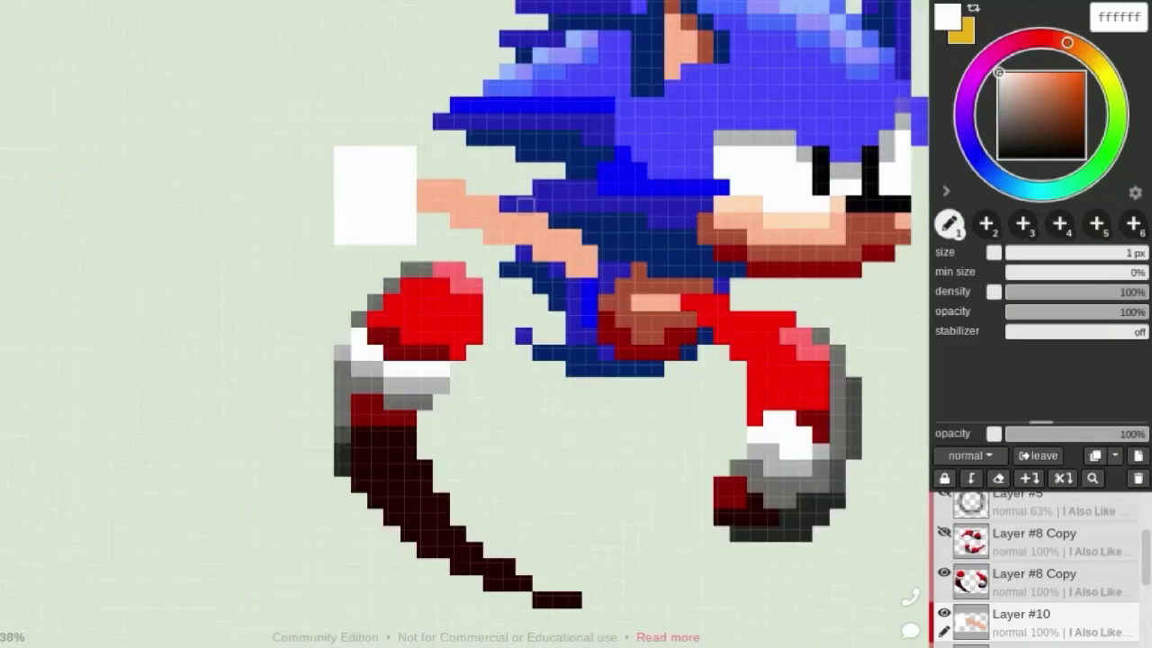
pyautogui.scroll(-3, 465, 188)
pyautogui.scroll(2, 483, 186)
pyautogui.scroll(2, 419, 153)
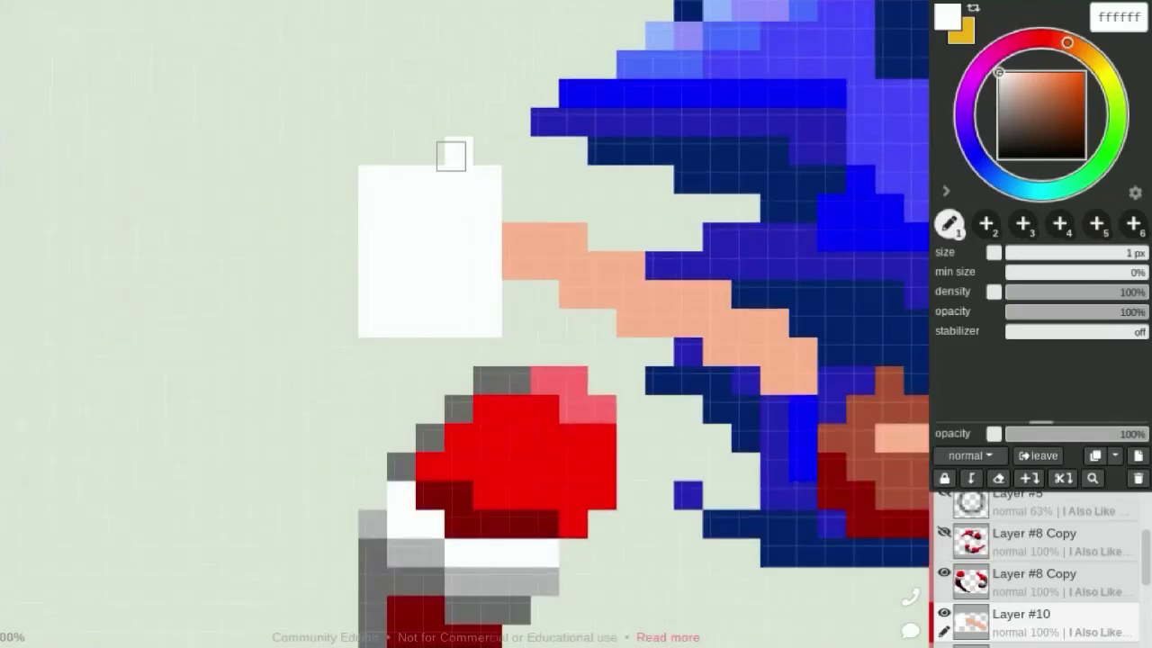
pyautogui.moveTo(344, 215); pyautogui.dragTo(347, 297)
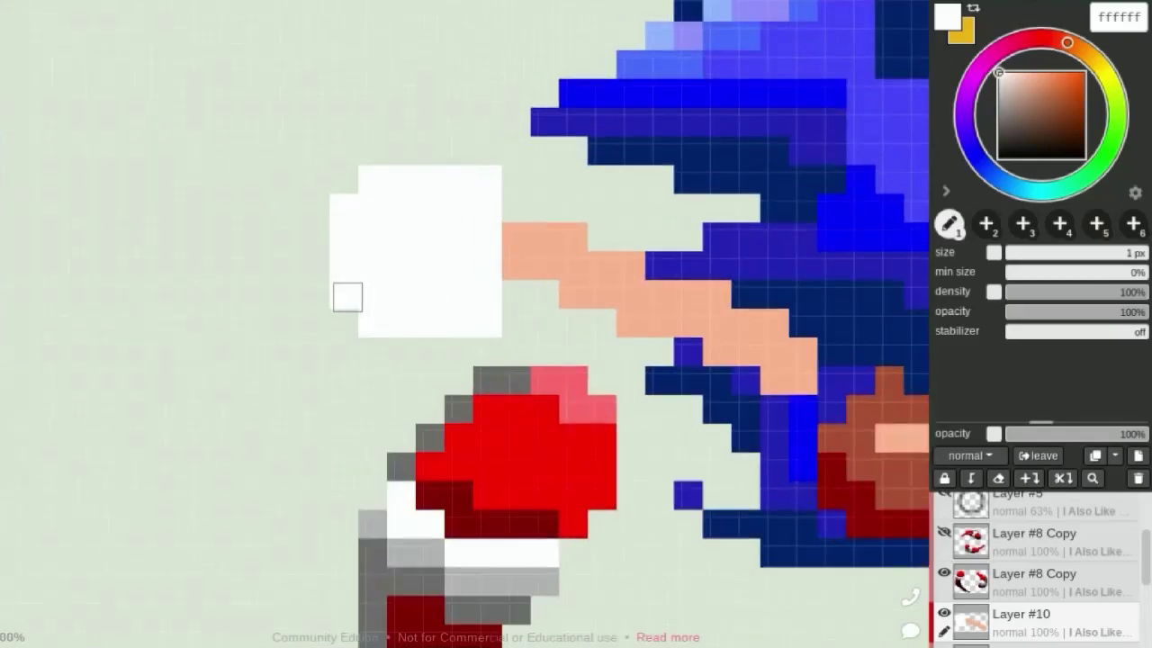
# Reshape the peach arm by erasing three pixels and adding peach pixels to extend it
pyautogui.scroll(-2, 355, 185)
pyautogui.scroll(1, 381, 187)
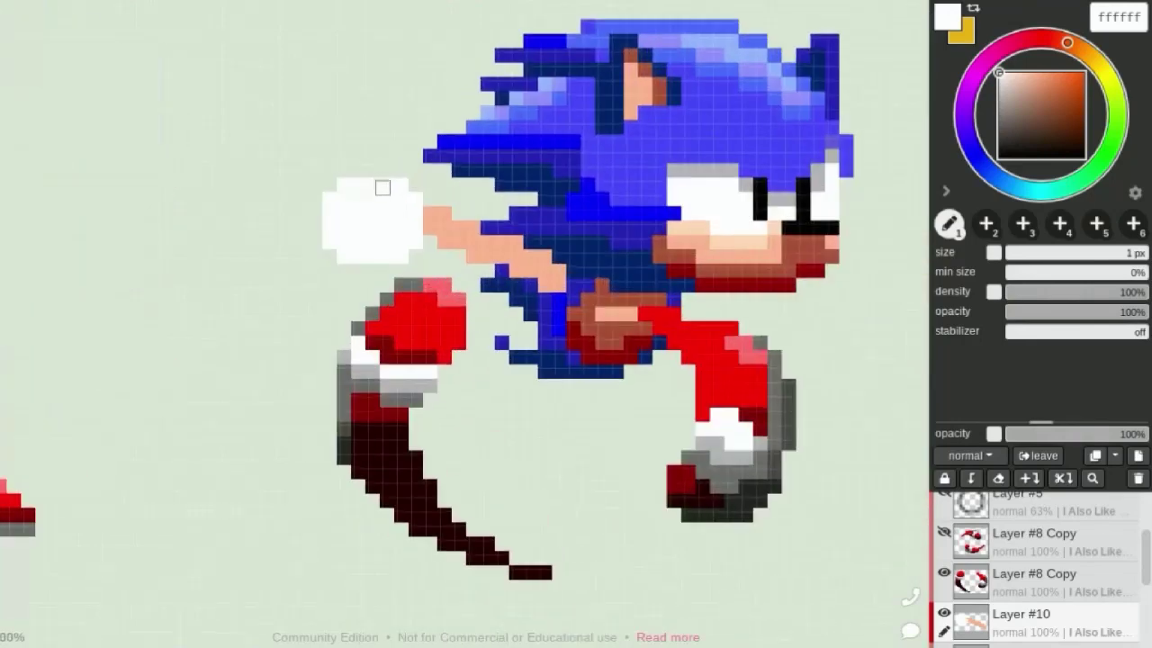
pyautogui.scroll(1, 398, 178)
pyautogui.scroll(-2, 447, 233)
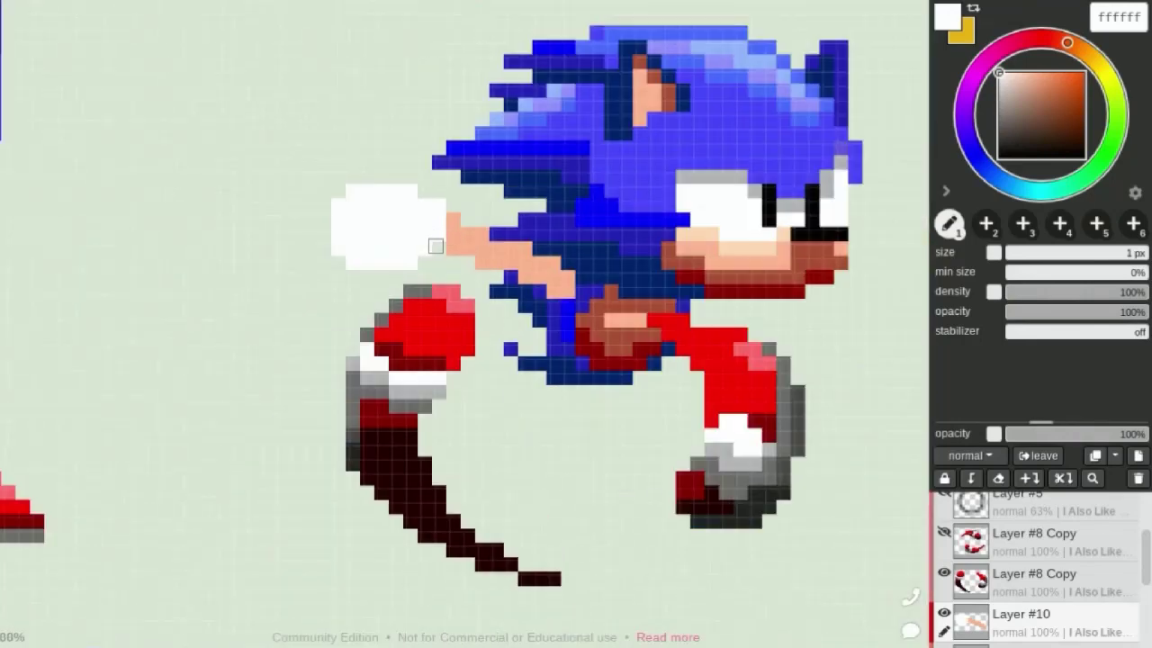
pyautogui.scroll(-1, 429, 244)
pyautogui.scroll(1, 521, 252)
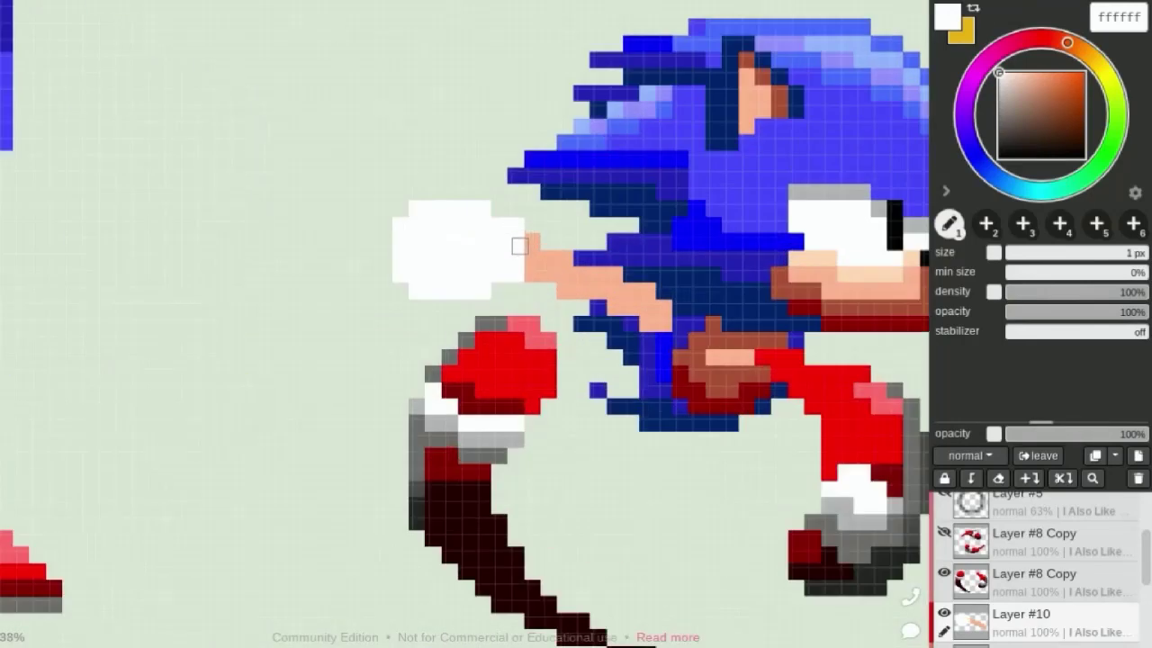
pyautogui.scroll(1, 522, 244)
pyautogui.scroll(-1, 411, 270)
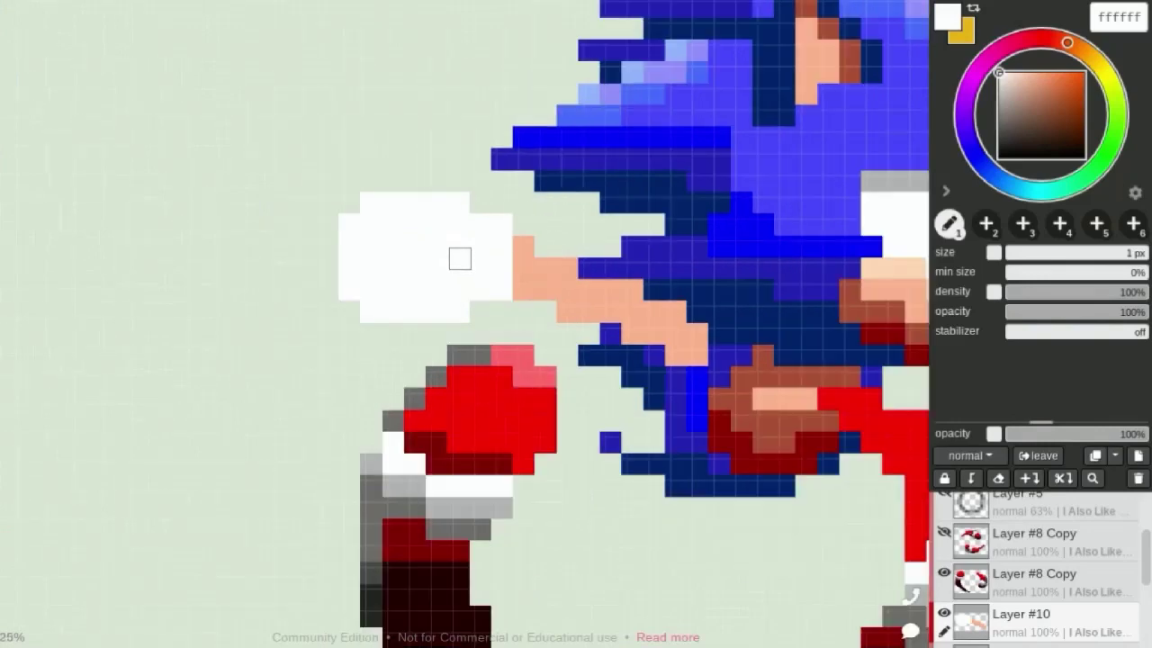
pyautogui.scroll(1, 457, 260)
pyautogui.press('e')
pyautogui.moveTo(513, 287); pyautogui.dragTo(569, 315)
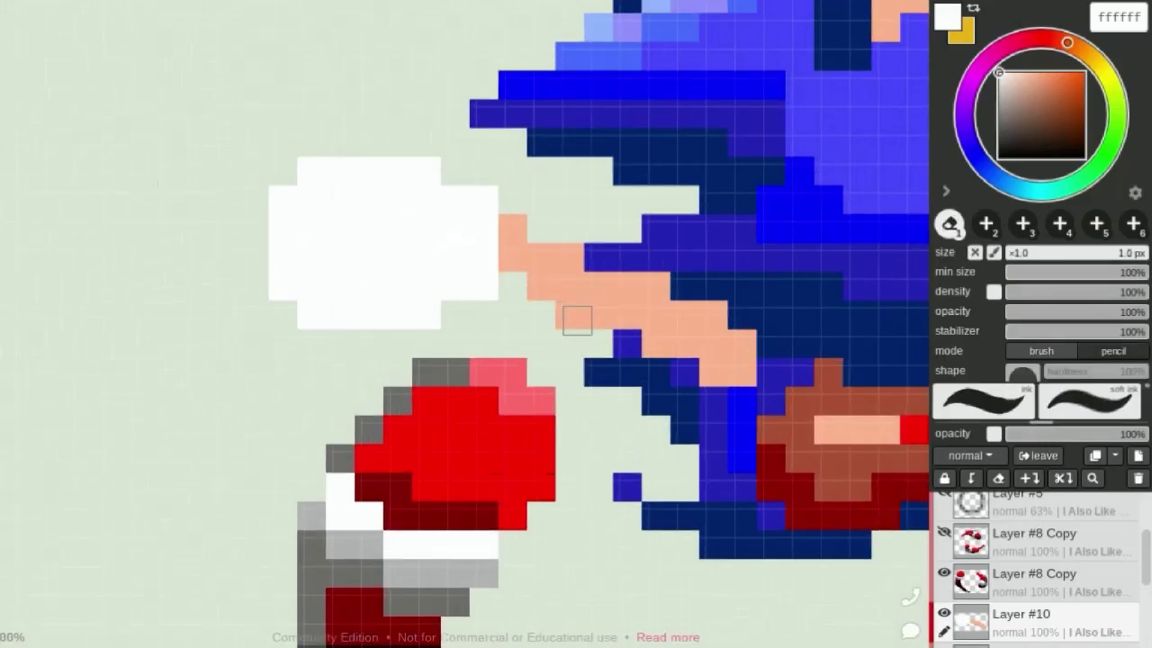
pyautogui.keyDown('alt'); pyautogui.click(632, 298); pyautogui.keyUp('alt')
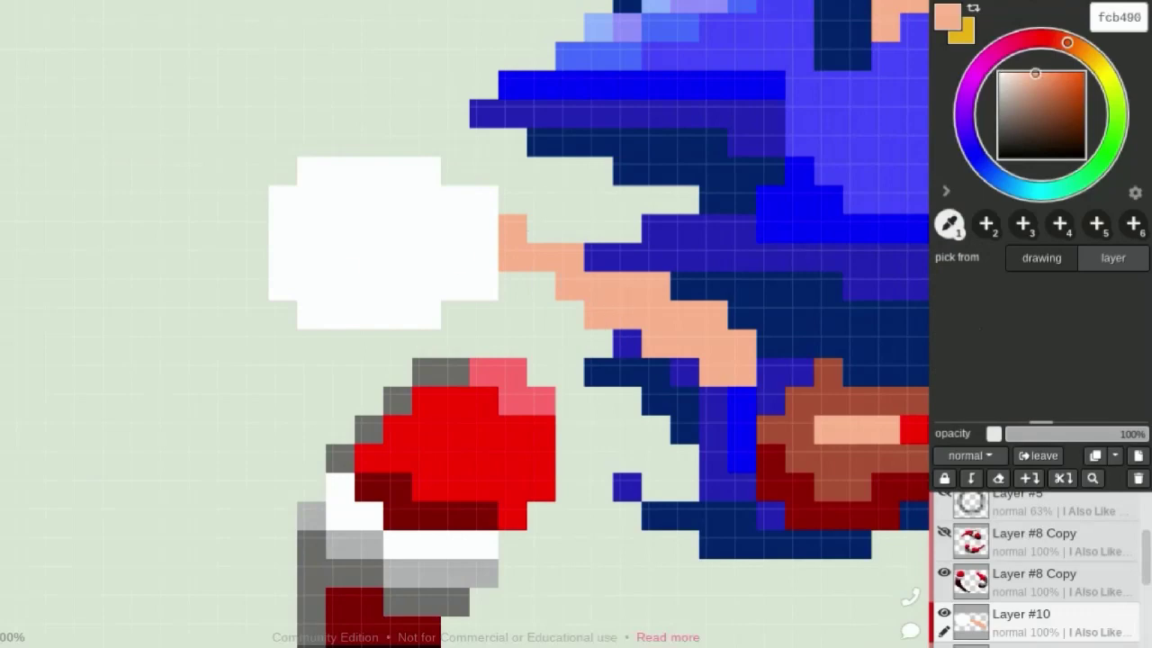
pyautogui.moveTo(545, 238); pyautogui.dragTo(630, 261)
pyautogui.scroll(-1, 501, 231)
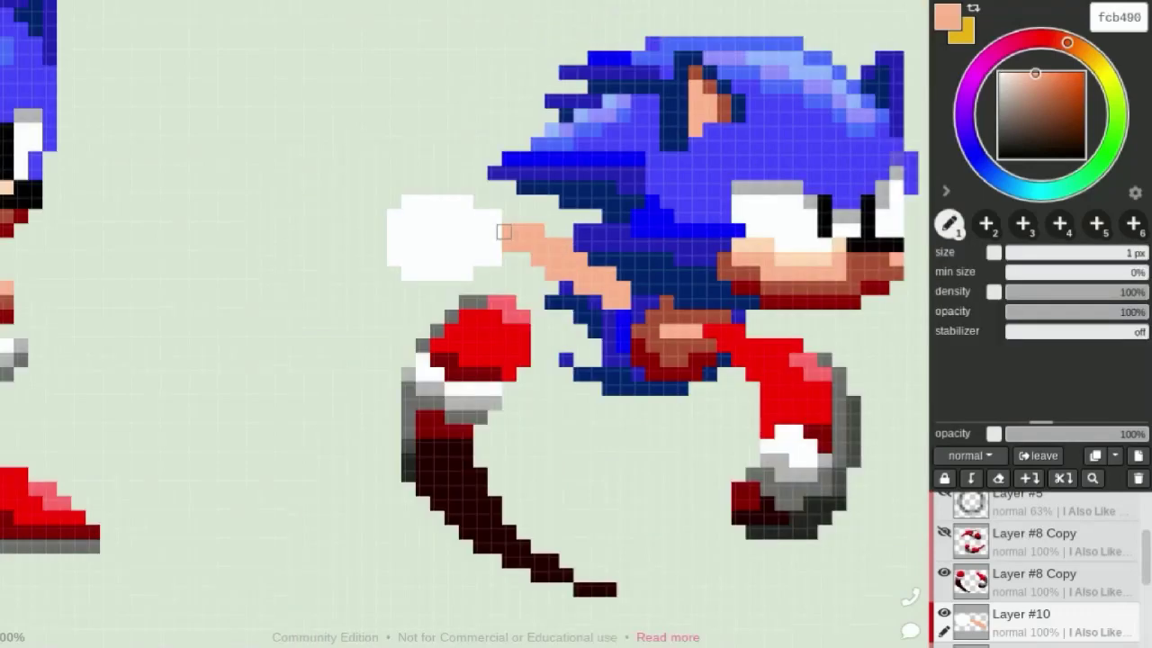
pyautogui.scroll(1, 576, 268)
pyautogui.press('e')
pyautogui.scroll(-2, 577, 268)
pyautogui.scroll(1, 577, 269)
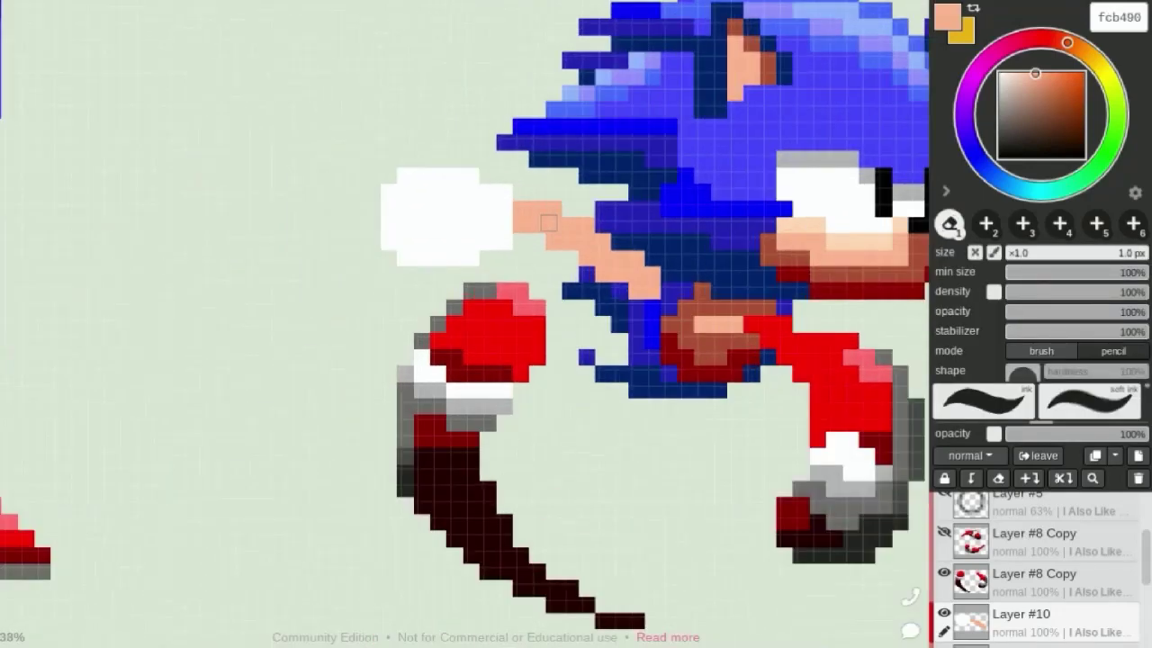
pyautogui.press('v')
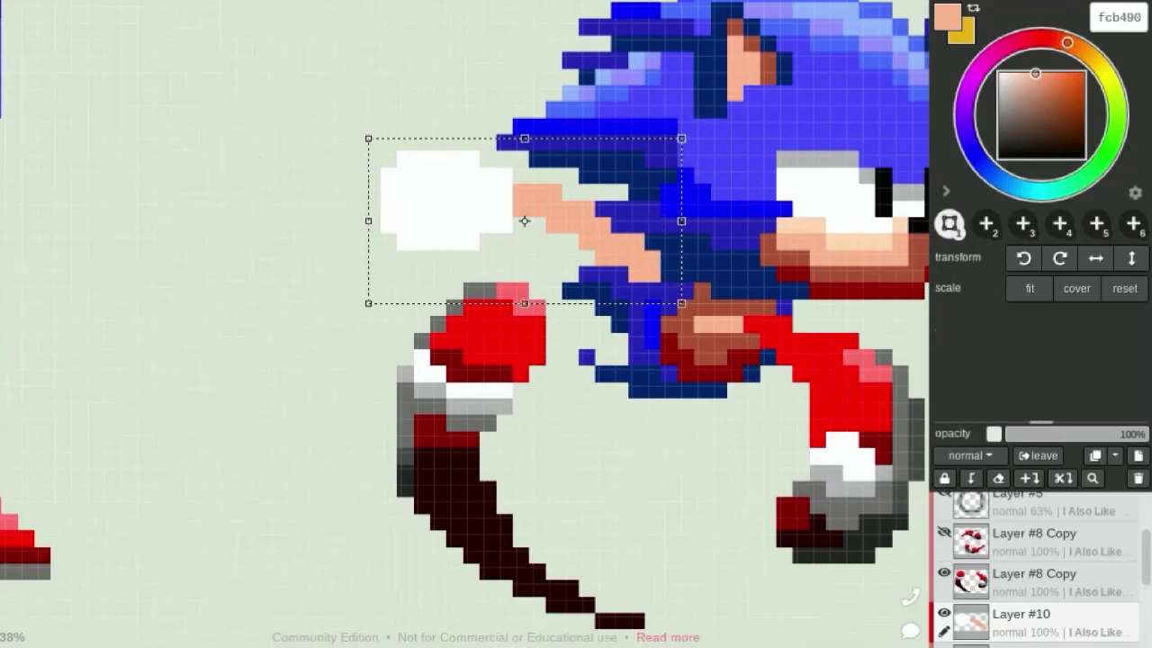
# Draw dark grey 6c6c6c shading pixels under the white glove
pyautogui.press('i')
pyautogui.scroll(-1, 29, 389)
pyautogui.click(30, 389)
pyautogui.press('b')
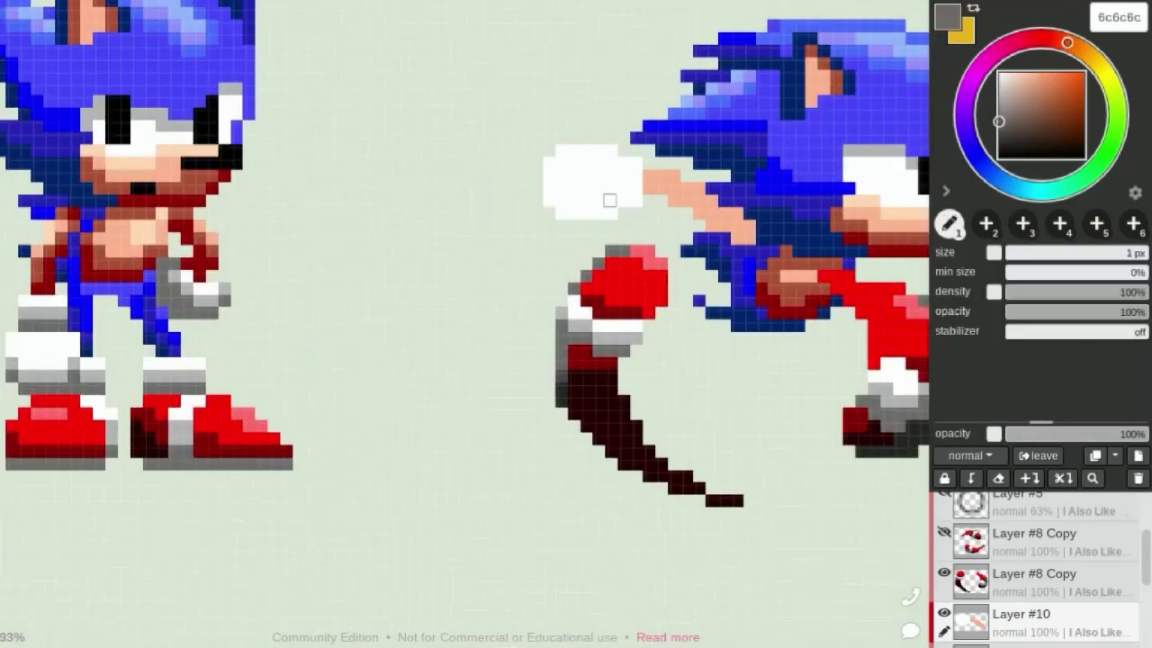
pyautogui.scroll(2, 609, 198)
pyautogui.scroll(1, 606, 183)
pyautogui.moveTo(464, 229); pyautogui.dragTo(634, 214)
pyautogui.scroll(-1, 540, 207)
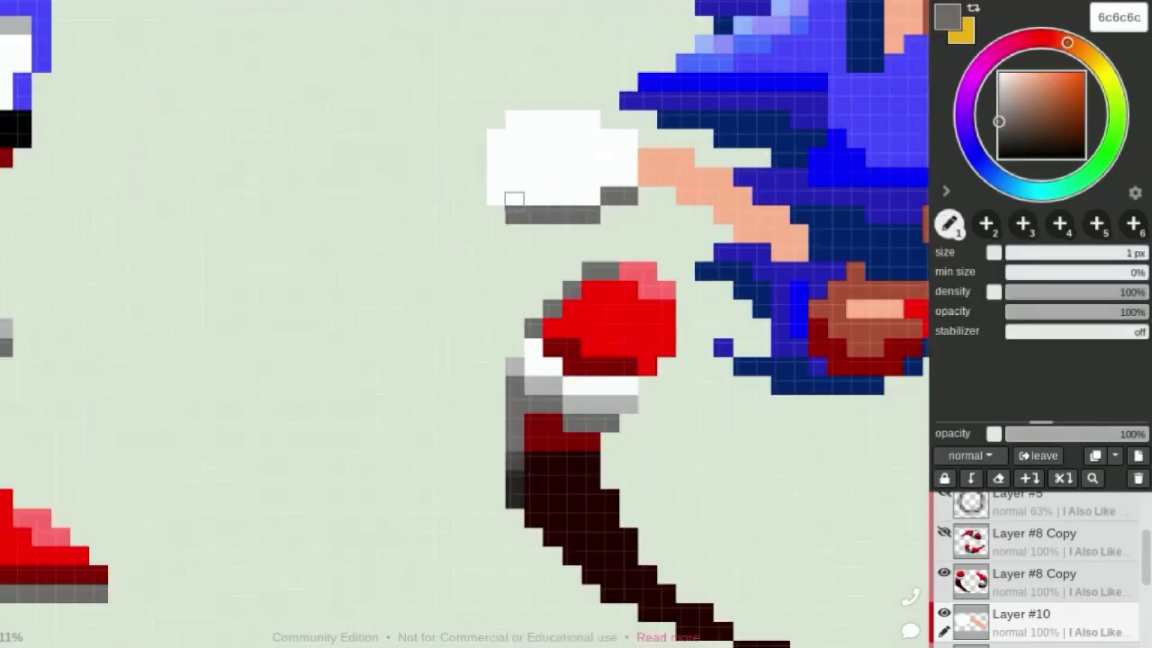
pyautogui.scroll(-1, 509, 195)
# Paint a light grey b4b4b4 row along the glove's bottom edge
pyautogui.press('i')
pyautogui.click(37, 370)
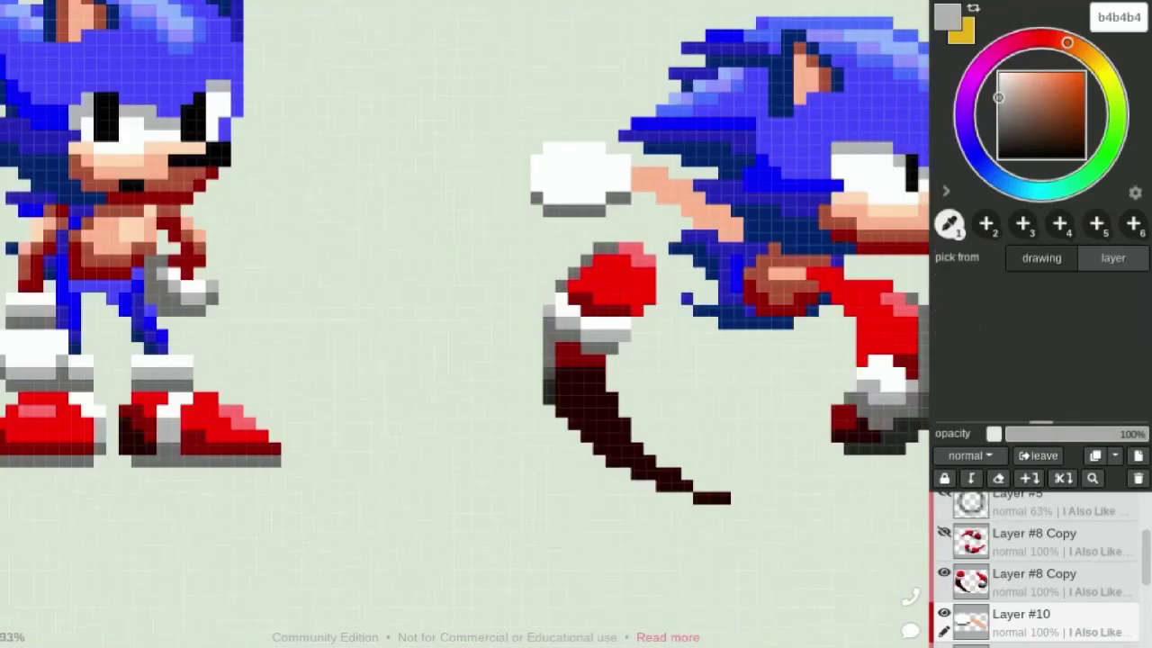
pyautogui.press('b')
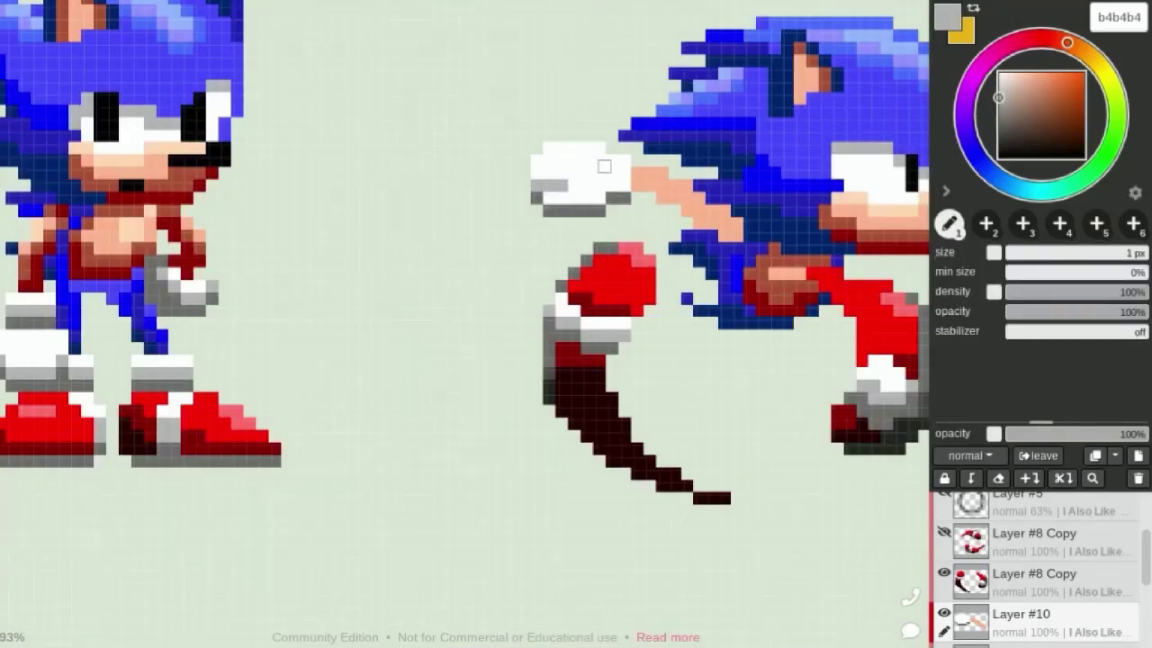
pyautogui.scroll(2, 604, 167)
pyautogui.moveTo(489, 235); pyautogui.dragTo(580, 233)
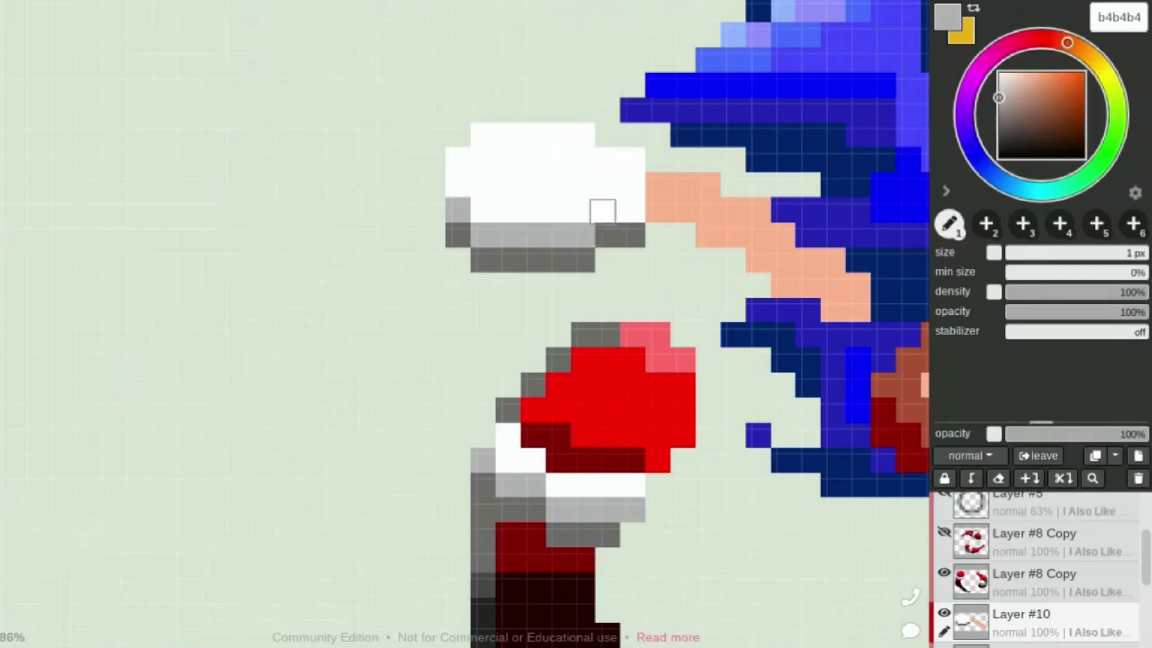
pyautogui.scroll(-5, 693, 166)
pyautogui.press('i')
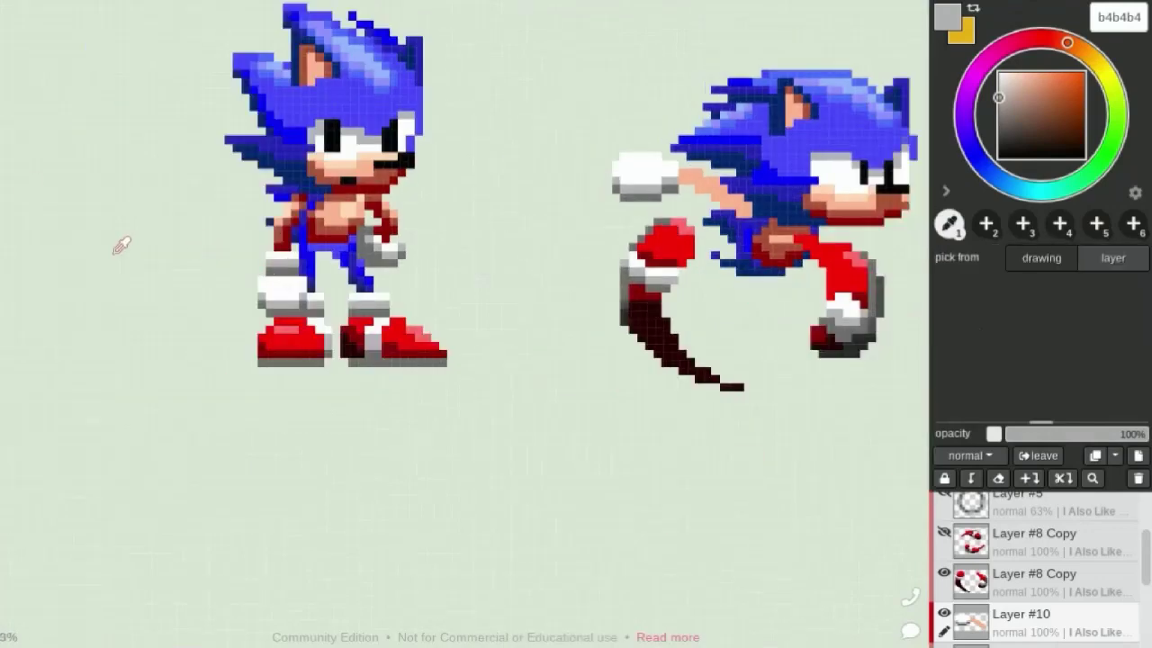
pyautogui.scroll(2, 673, 162)
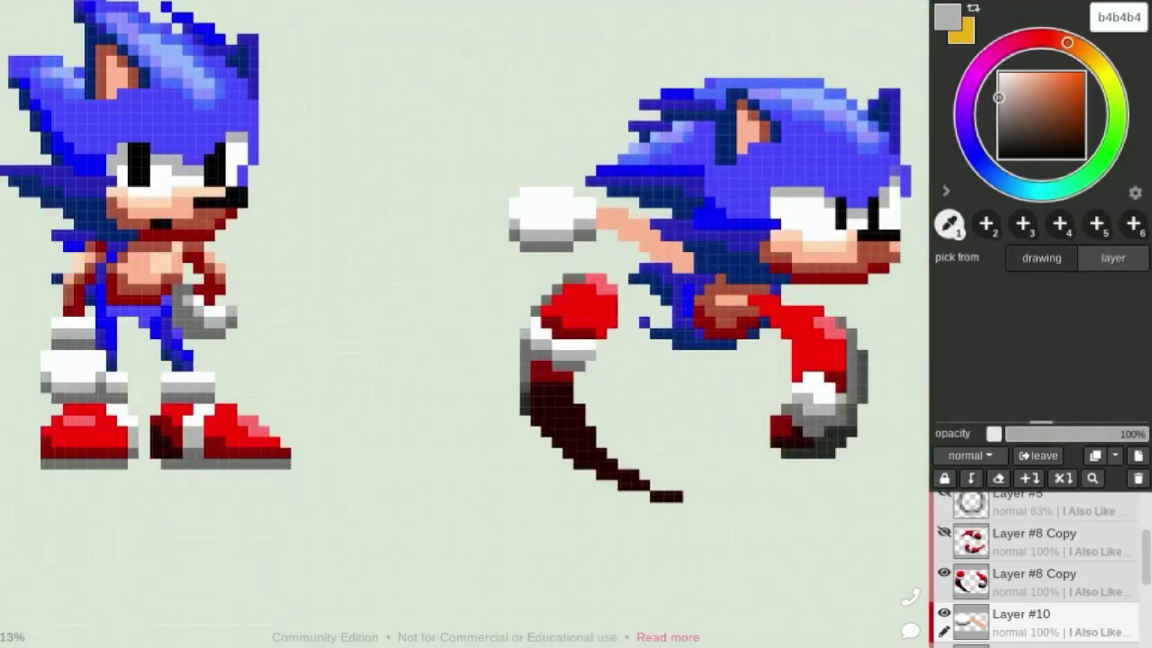
pyautogui.press('b')
pyautogui.scroll(-1, 528, 188)
pyautogui.scroll(-1, 540, 192)
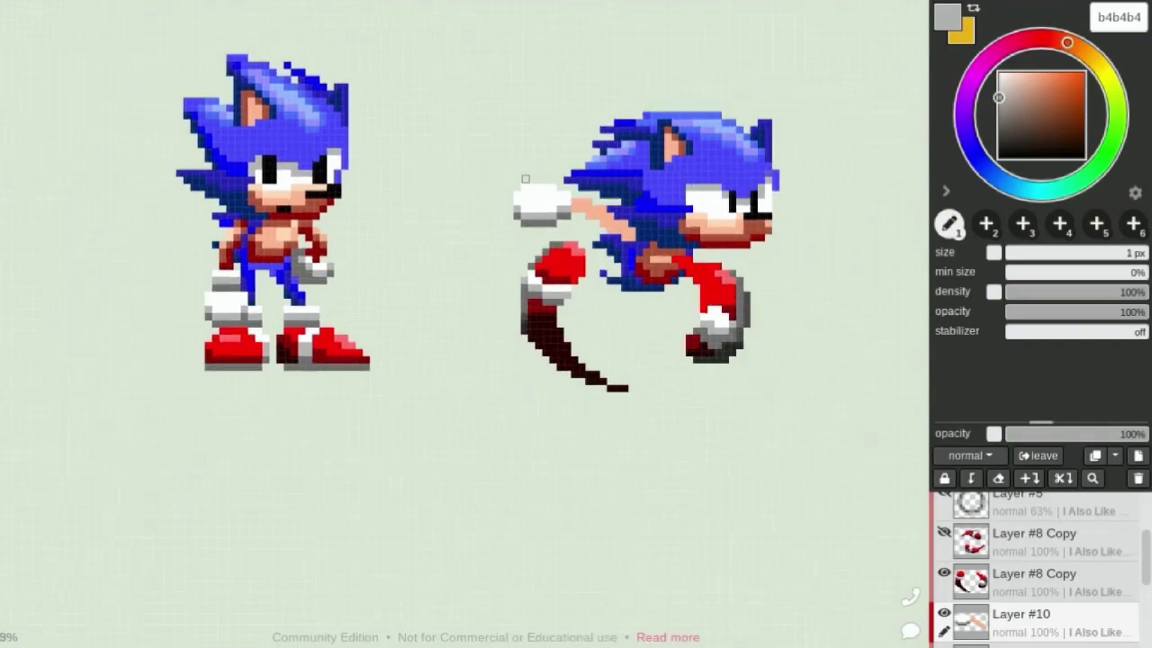
pyautogui.scroll(4, 598, 202)
# Shade the underside of the running Sonic's arm with dark red 900000
pyautogui.press('i')
pyautogui.click(846, 273)
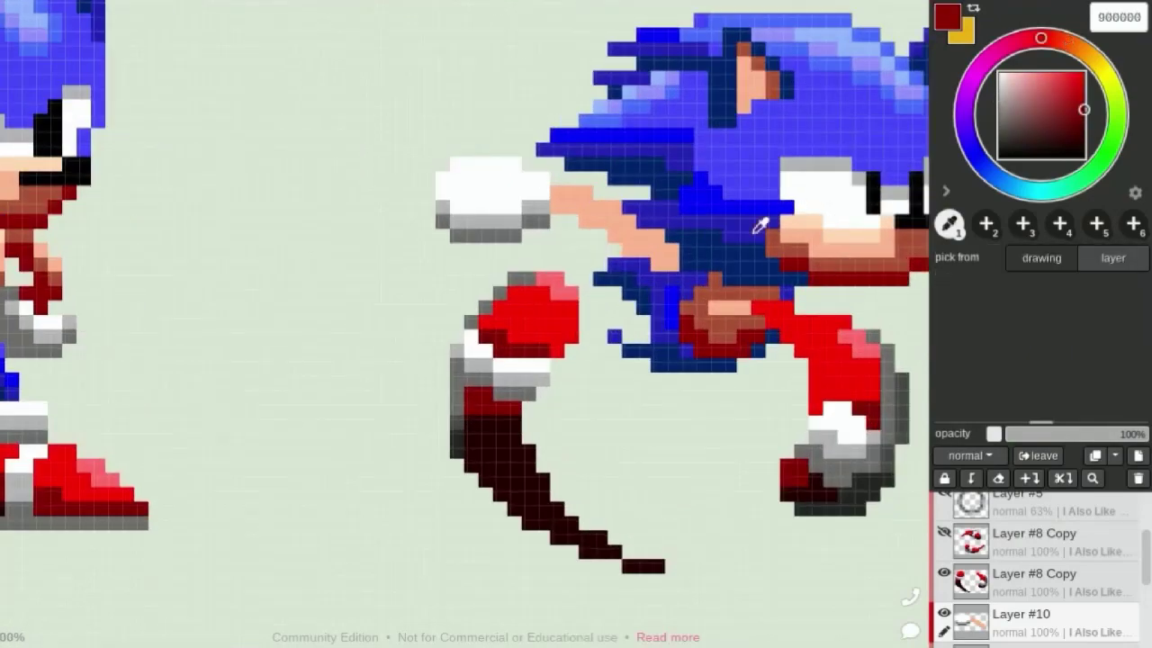
pyautogui.scroll(2, 621, 166)
pyautogui.press('b')
pyautogui.moveTo(504, 234); pyautogui.dragTo(707, 353)
pyautogui.scroll(-2, 336, 178)
pyautogui.scroll(2, 661, 190)
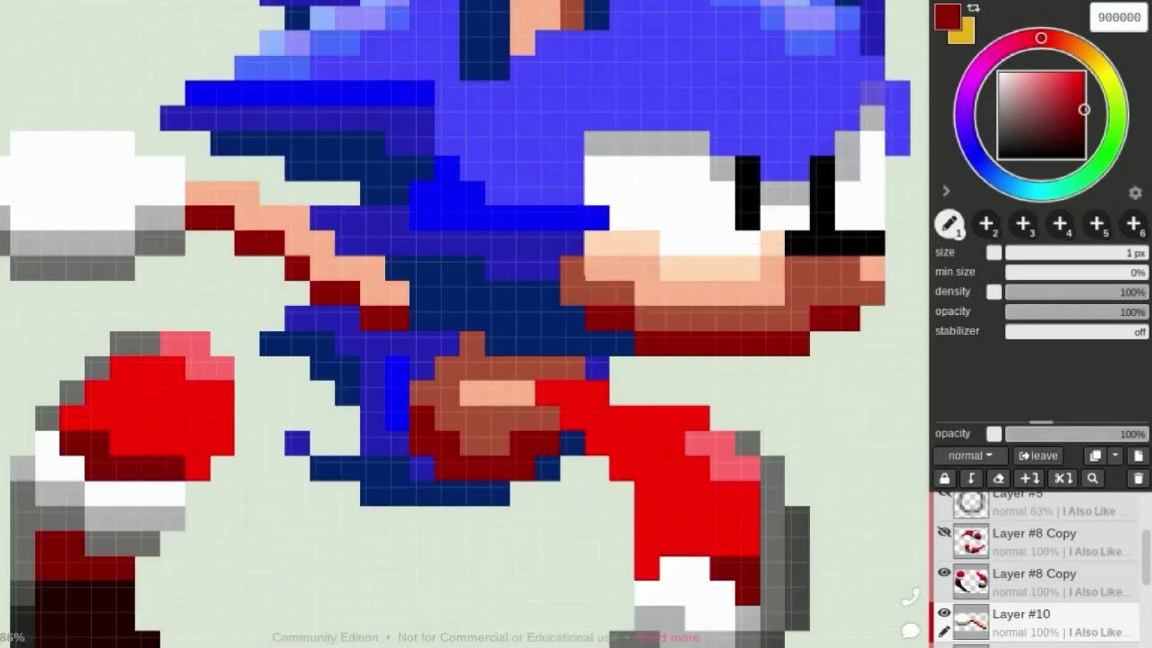
# Add a brown ab5136 shading pixel on the arm
pyautogui.press('i')
pyautogui.click(586, 267)
pyautogui.click(582, 279)
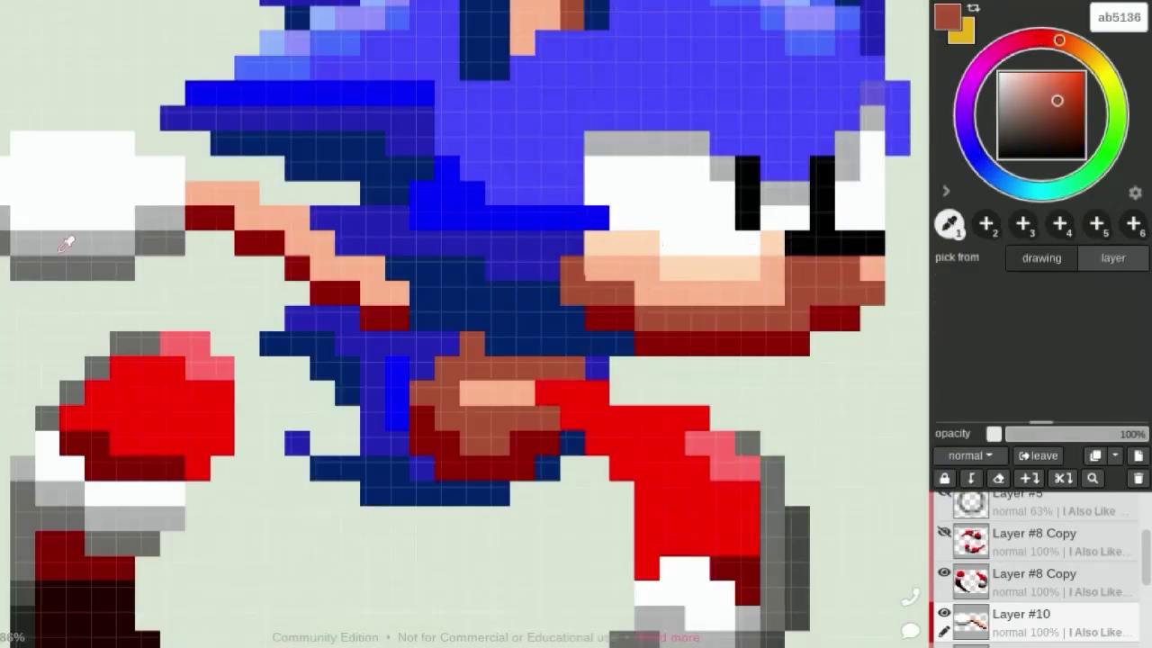
pyautogui.press('b')
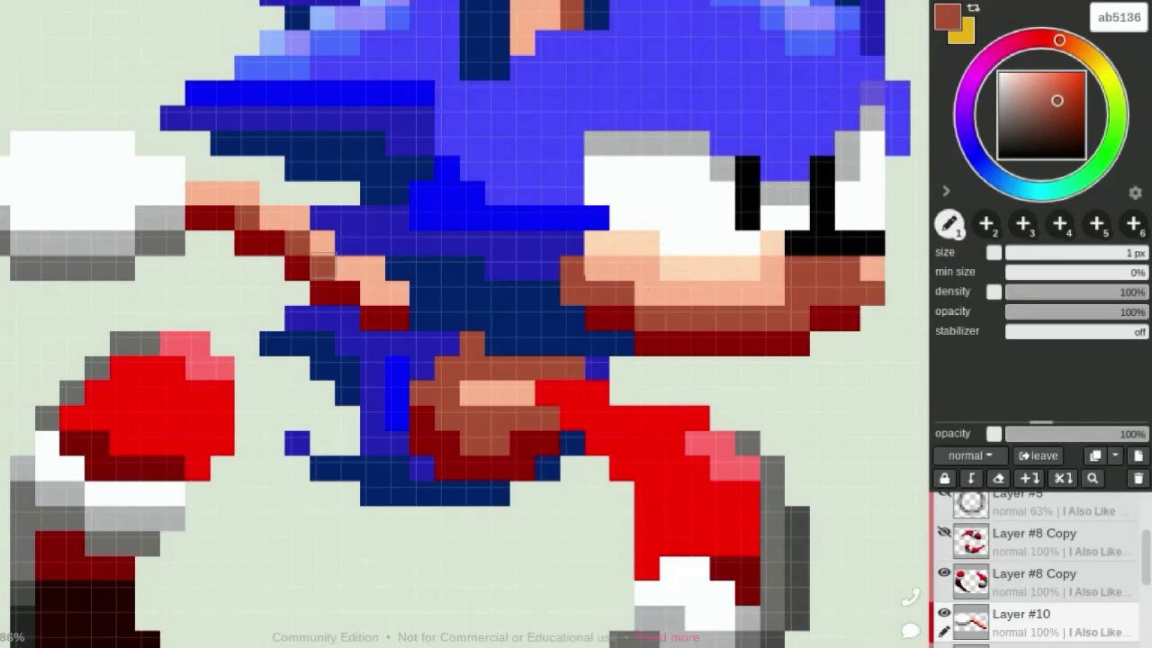
pyautogui.click(397, 290)
pyautogui.scroll(-3, 397, 291)
pyautogui.scroll(2, 397, 291)
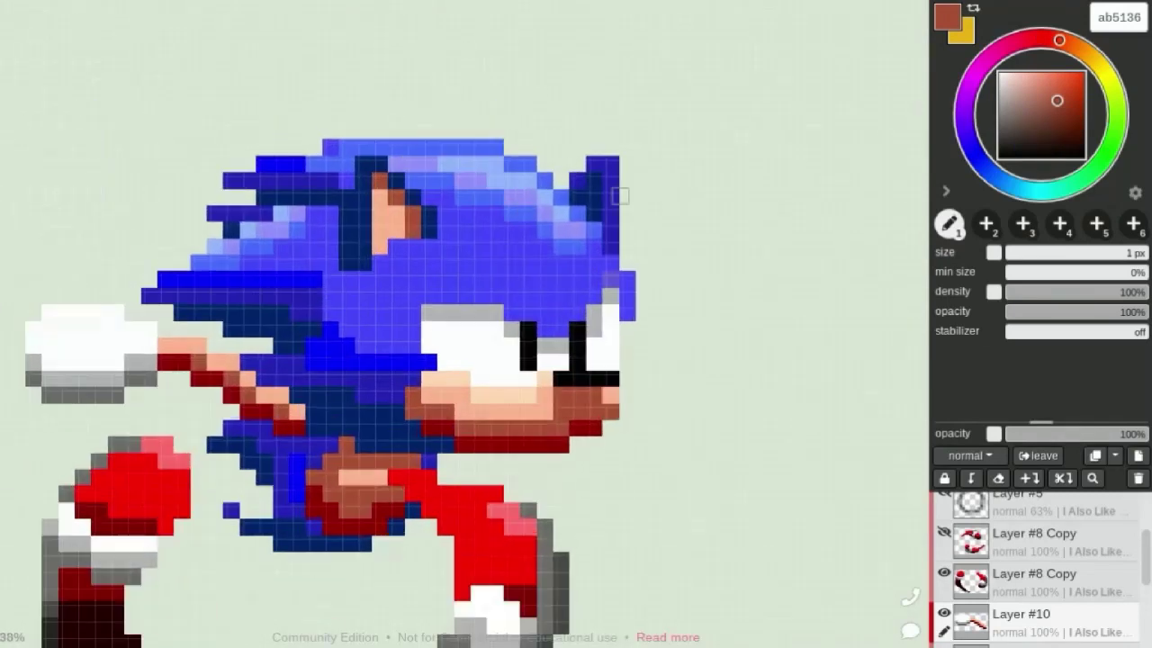
pyautogui.scroll(-3, 397, 290)
pyautogui.scroll(2, 605, 197)
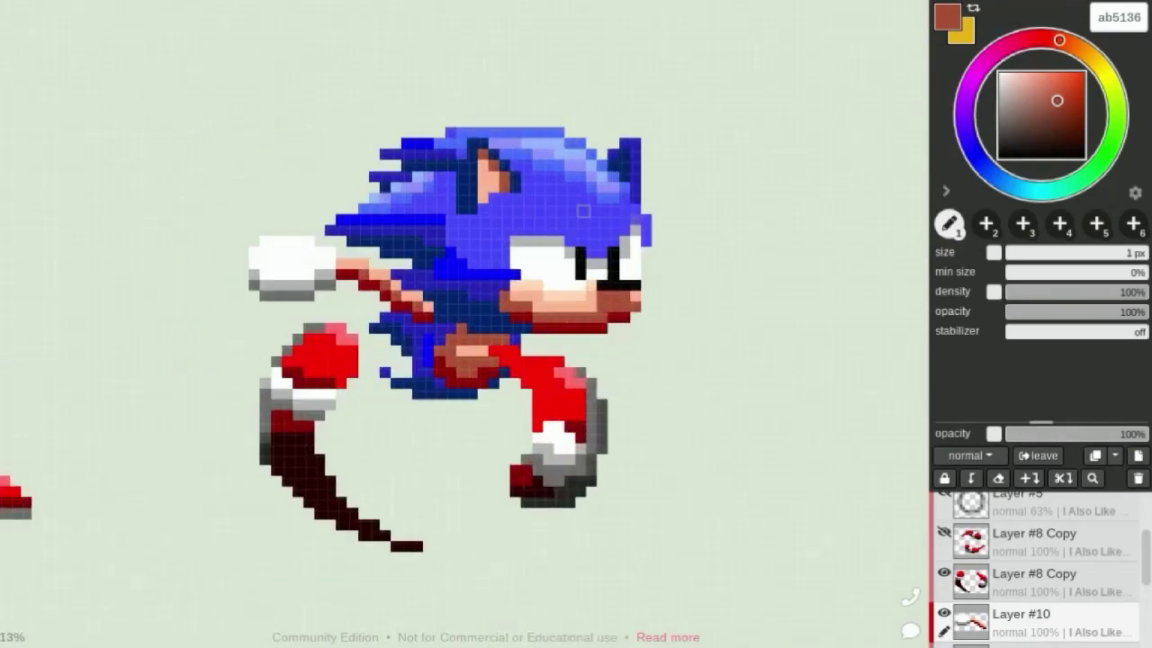
pyautogui.scroll(-2, 1035, 576)
# On Layer #6, paint a dark red 900000 pixel beside Sonic's mouth
pyautogui.click(1026, 563)
pyautogui.scroll(5, 550, 268)
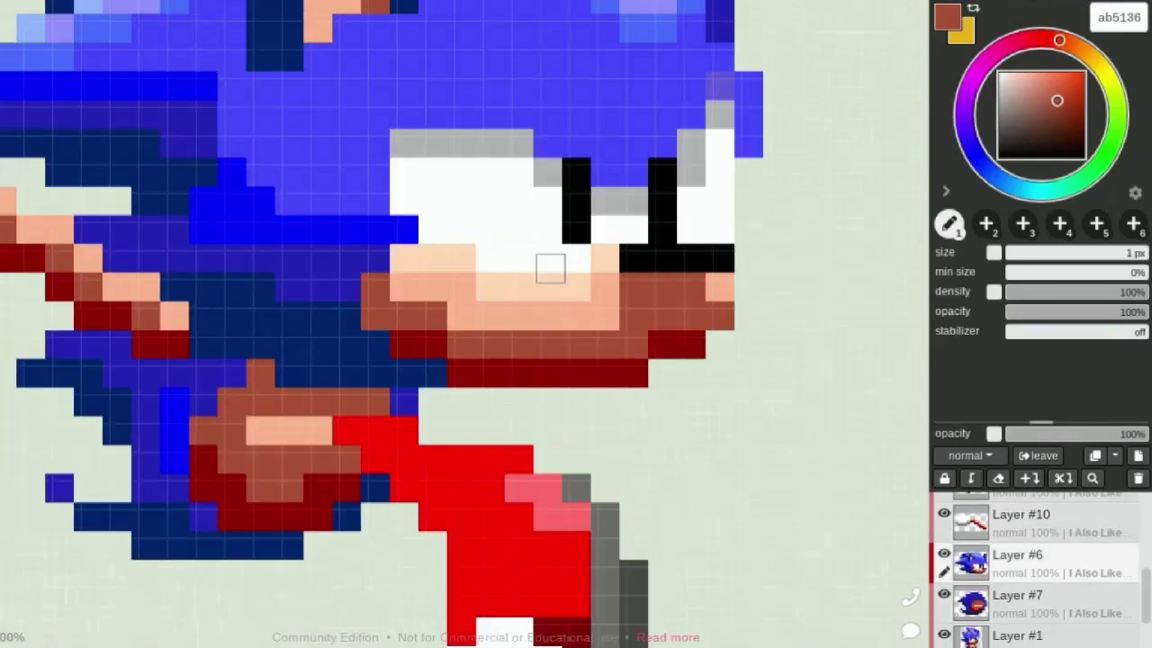
pyautogui.keyDown('alt'); pyautogui.click(665, 334); pyautogui.keyUp('alt')
pyautogui.click(634, 288)
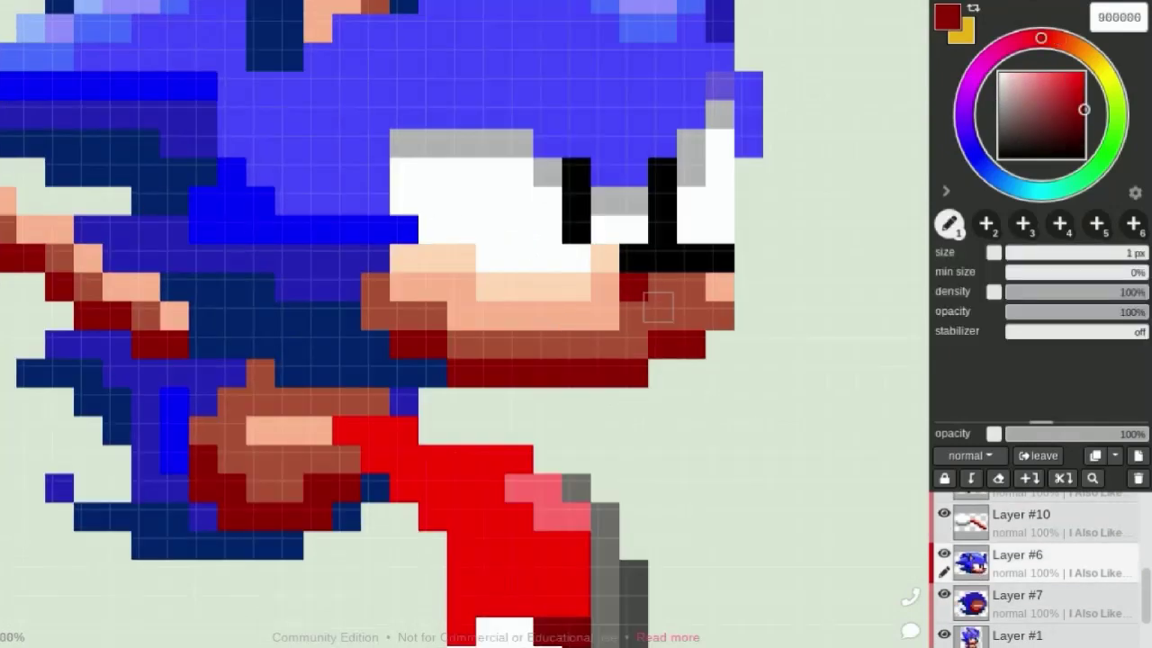
pyautogui.scroll(-5, 658, 307)
pyautogui.scroll(3, 711, 279)
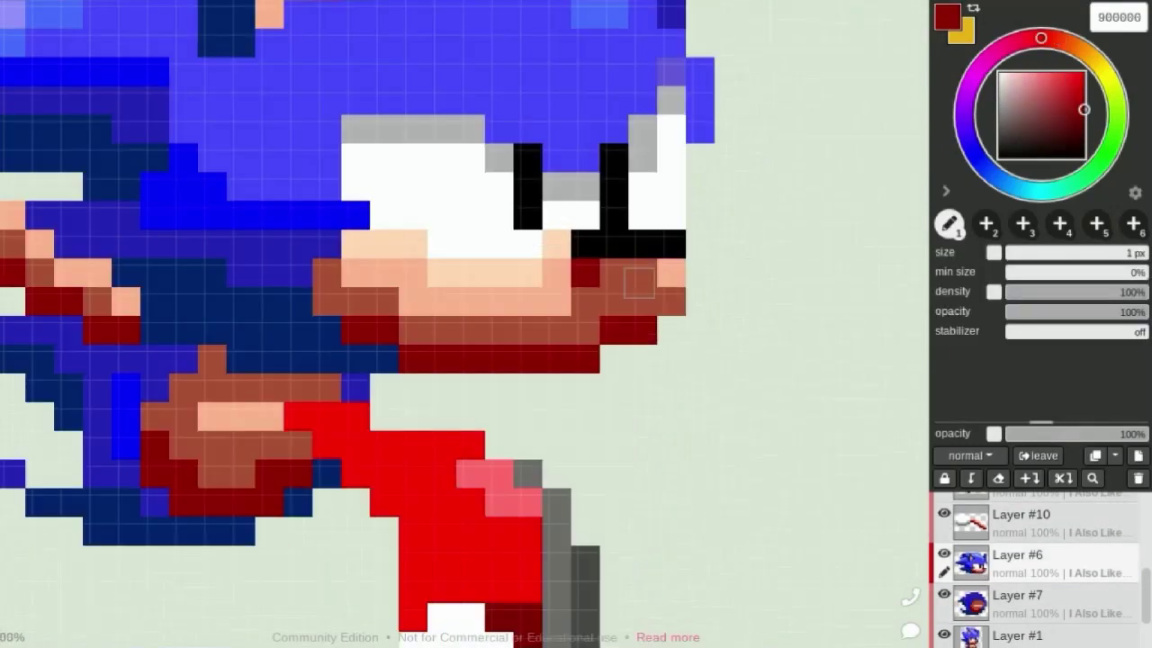
pyautogui.scroll(-5, 558, 207)
pyautogui.scroll(2, 548, 206)
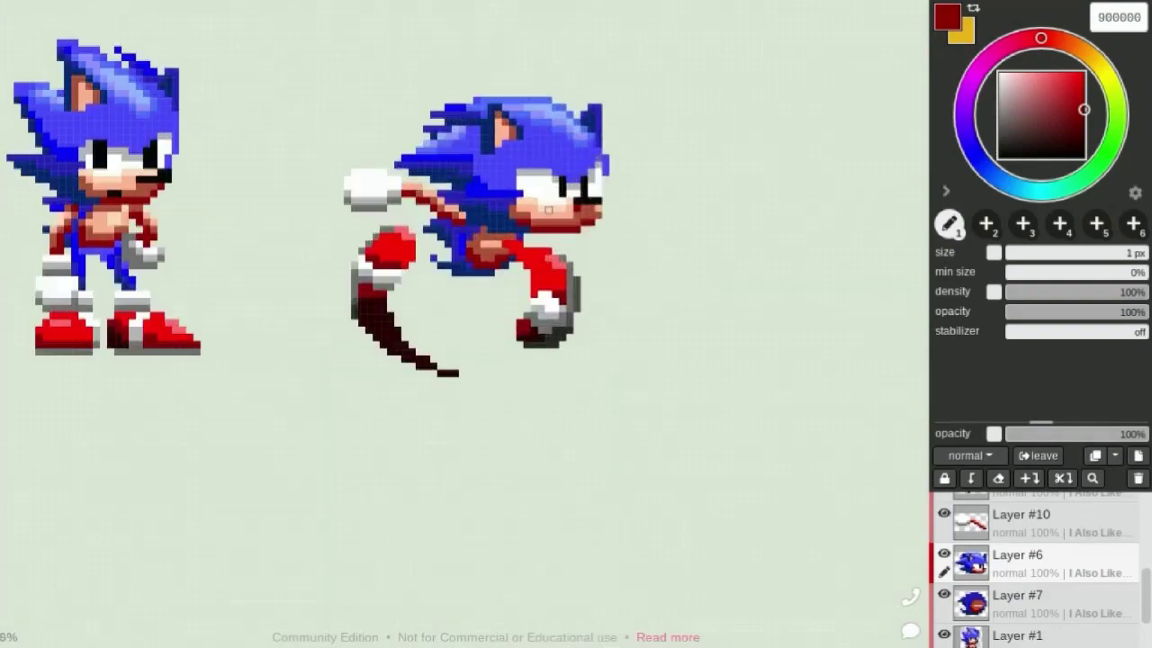
pyautogui.scroll(2, 540, 212)
pyautogui.scroll(-2, 540, 212)
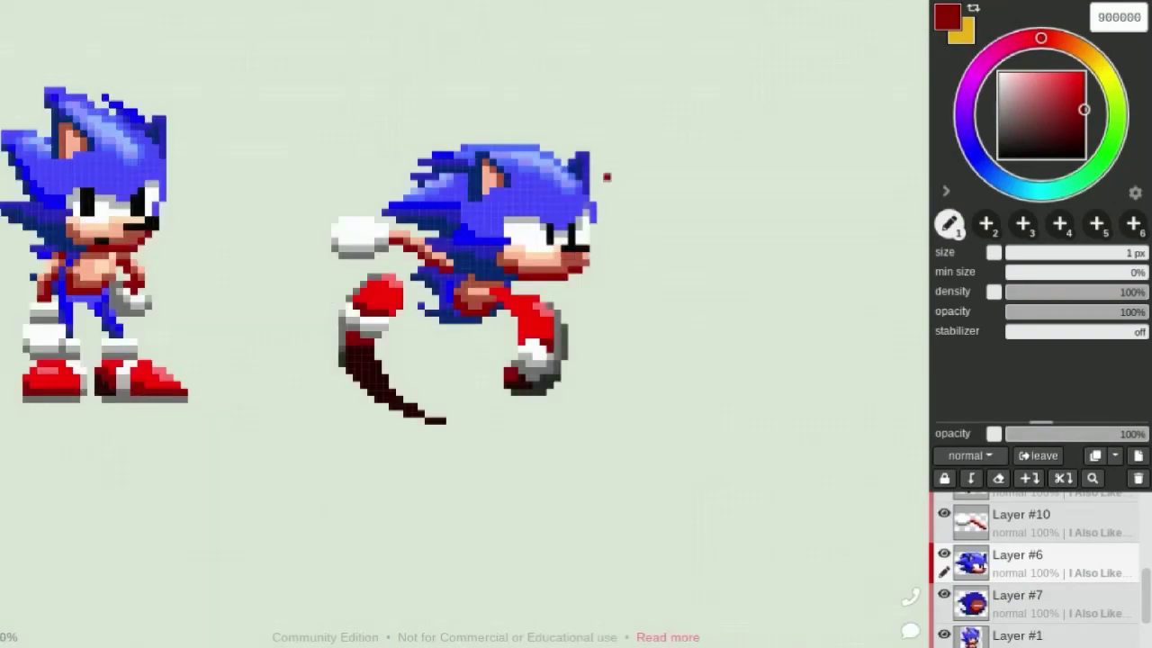
pyautogui.scroll(-1, 606, 177)
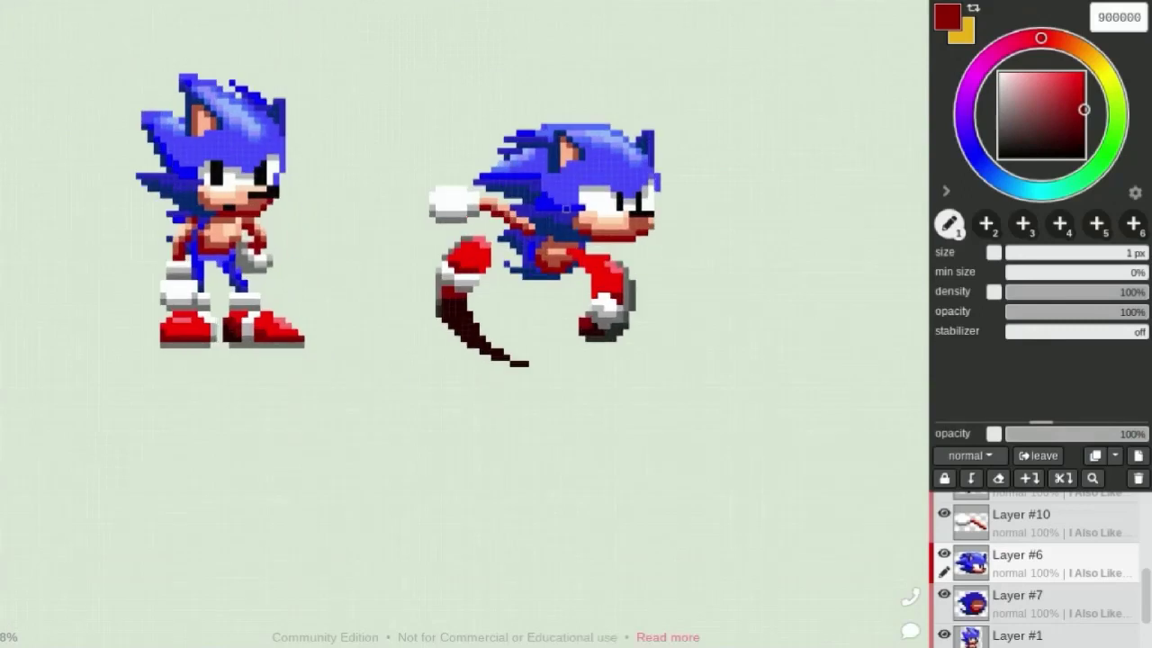
pyautogui.scroll(3, 489, 258)
pyautogui.scroll(1, 922, 490)
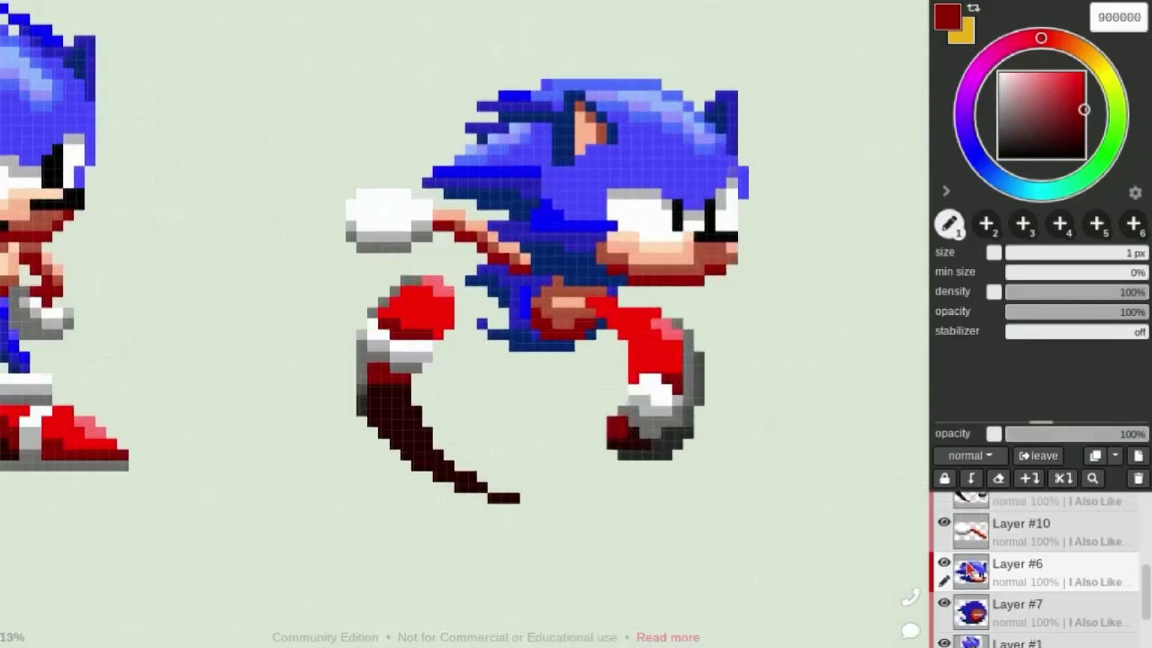
# Duplicate Layer #6, hide Layer #10, and fade the original Layer #6 to 52% opacity
pyautogui.click(1096, 456)
pyautogui.click(943, 582)
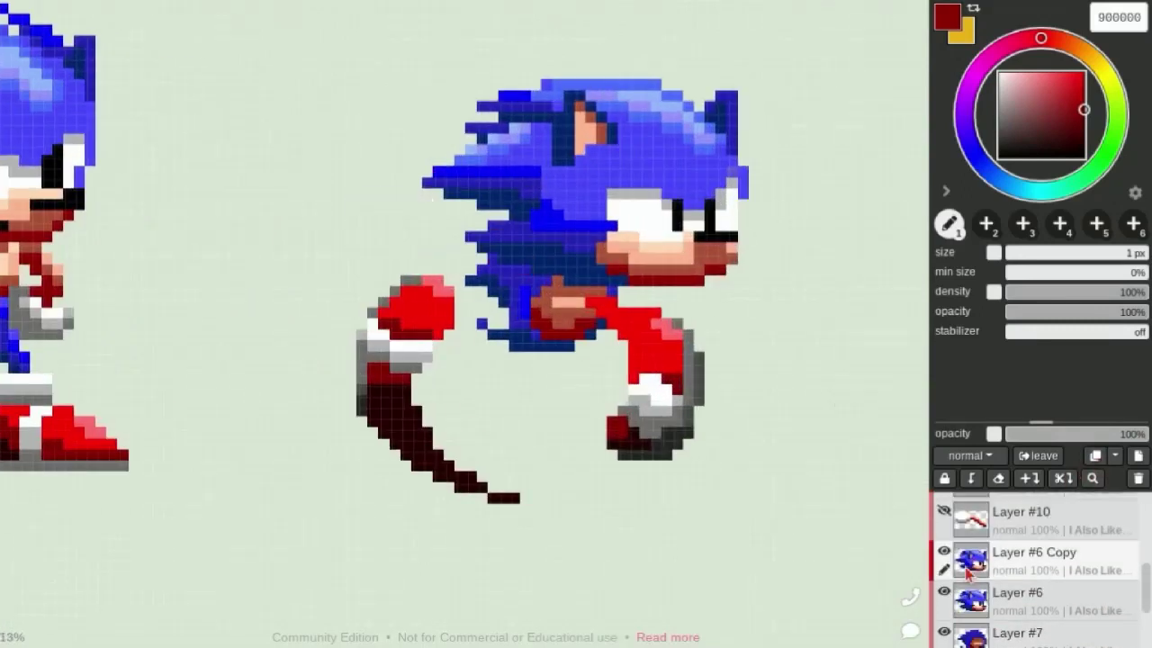
pyautogui.click(968, 594)
pyautogui.scroll(2, 686, 478)
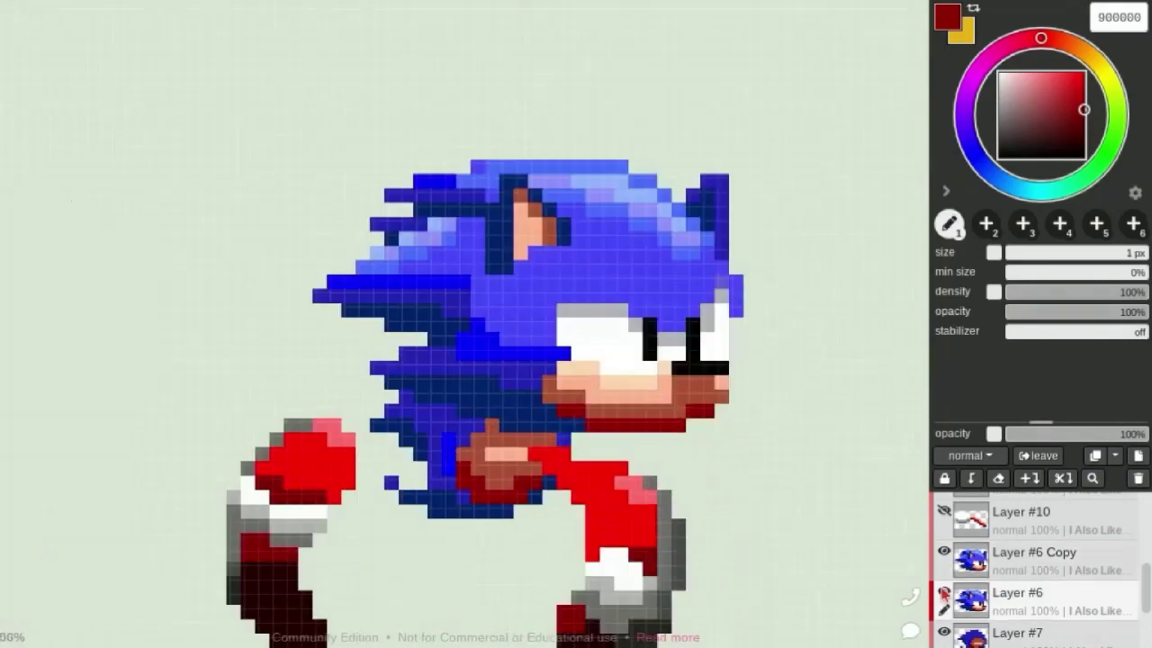
pyautogui.click(1082, 439)
pyautogui.click(943, 551)
pyautogui.click(943, 551)
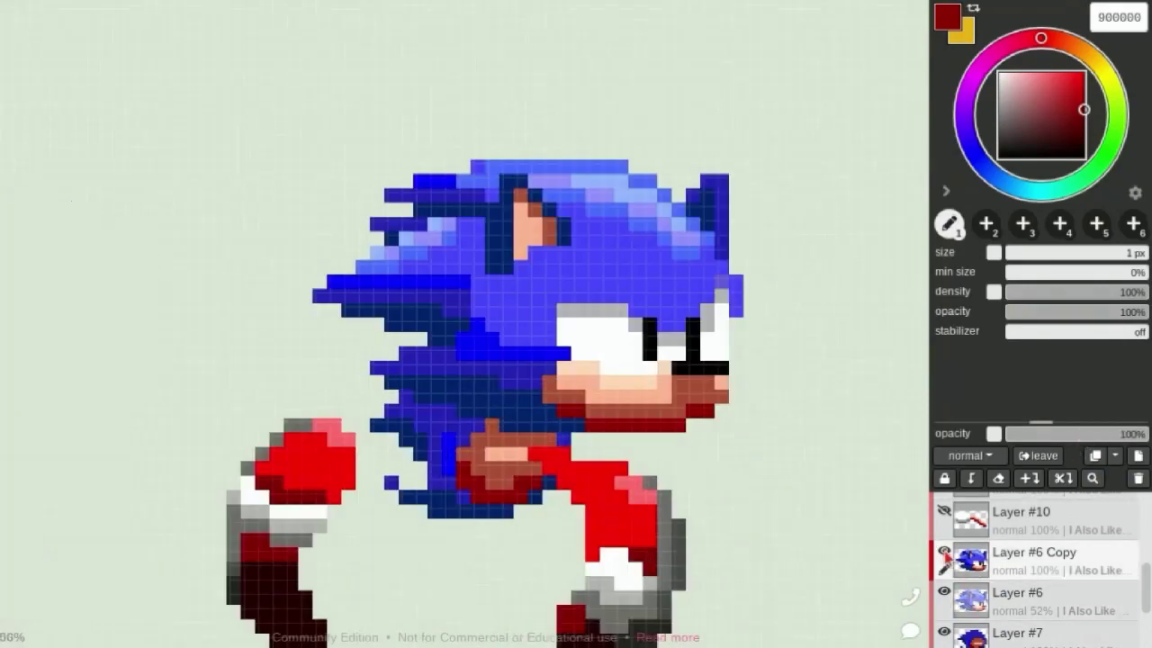
pyautogui.click(943, 551)
pyautogui.click(943, 552)
pyautogui.scroll(2, 633, 85)
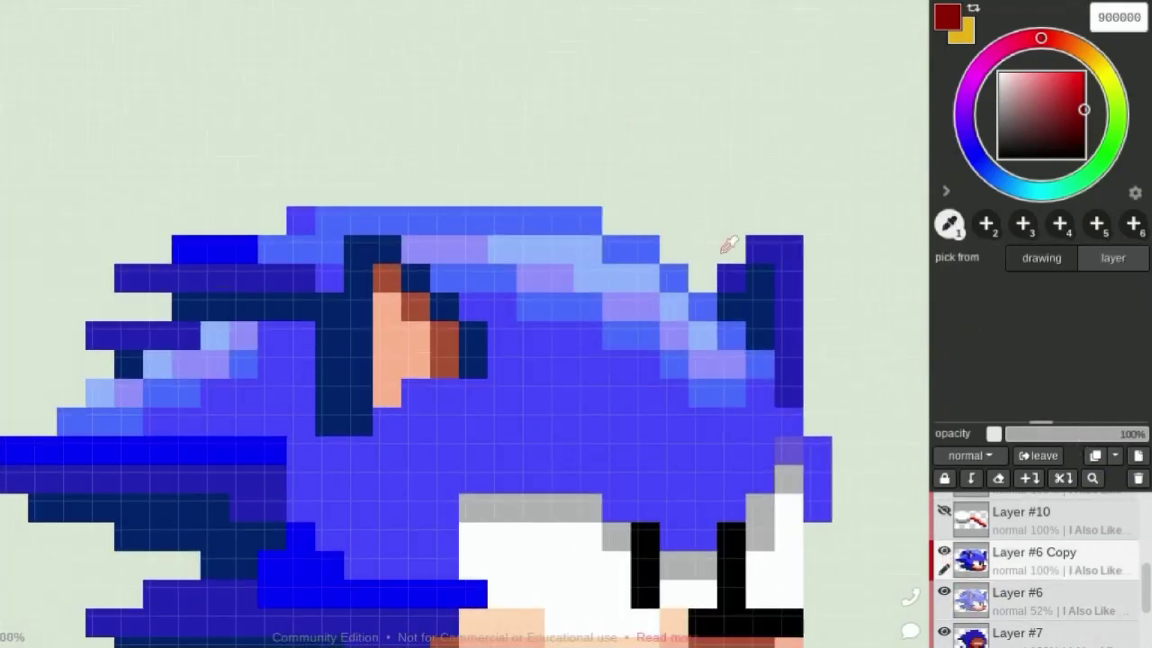
# Sample the dark navy outline colour from Sonic's hair
pyautogui.keyDown('alt'); pyautogui.click(764, 253); pyautogui.keyUp('alt')
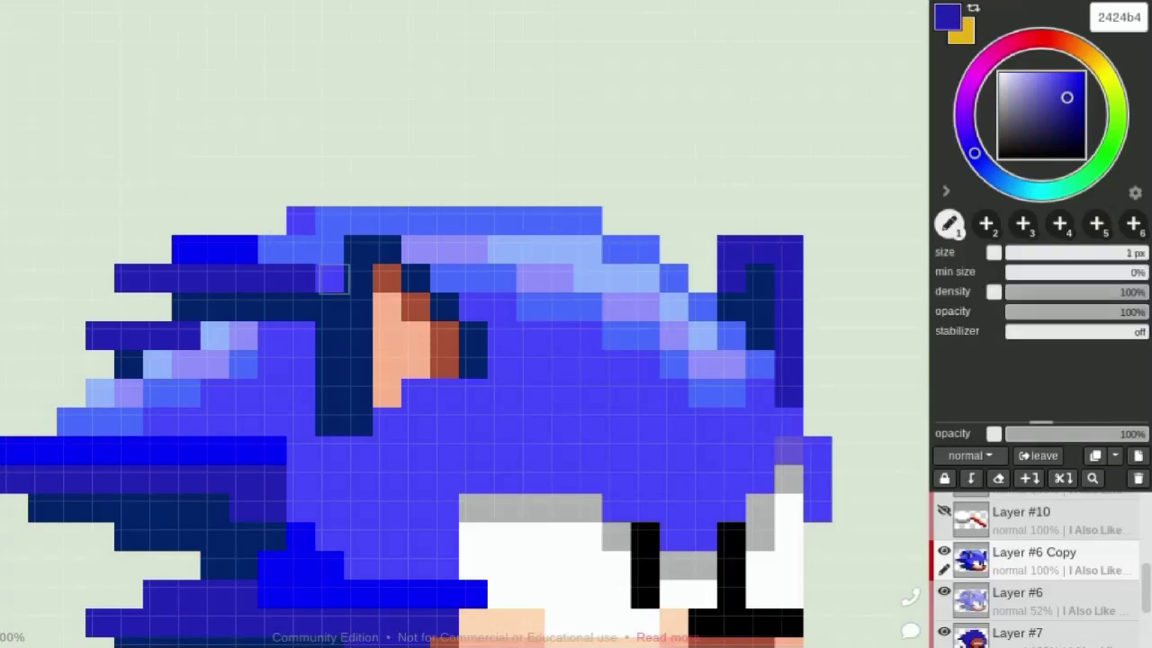
pyautogui.scroll(-1, 823, 241)
pyautogui.scroll(1, 804, 239)
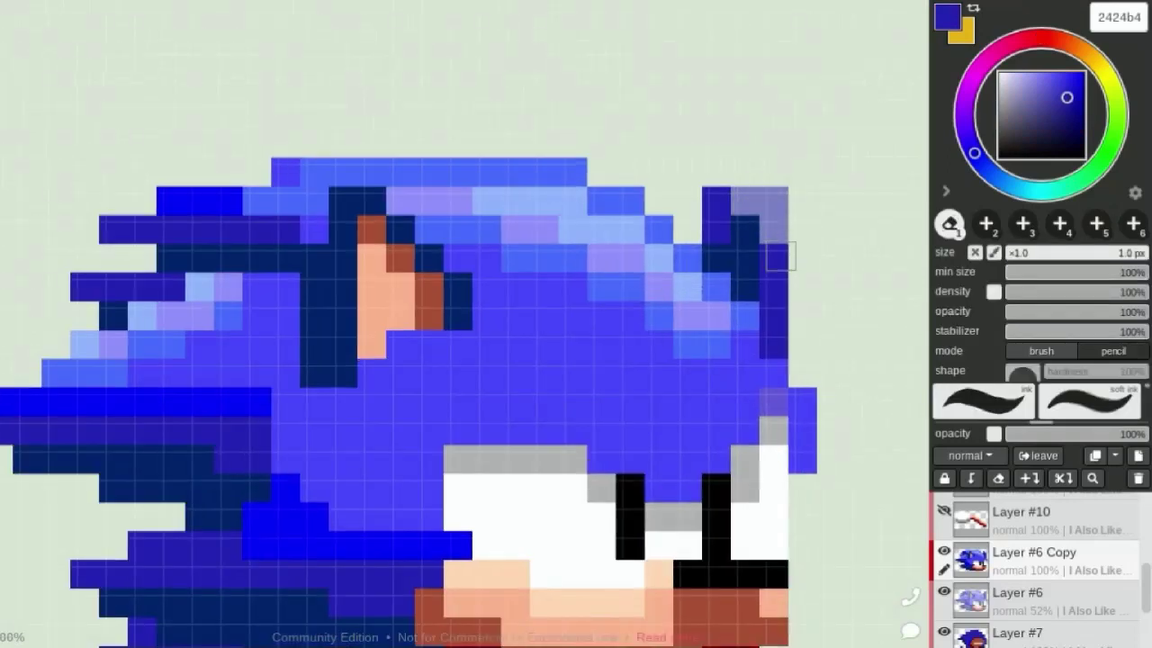
pyautogui.press('alt')
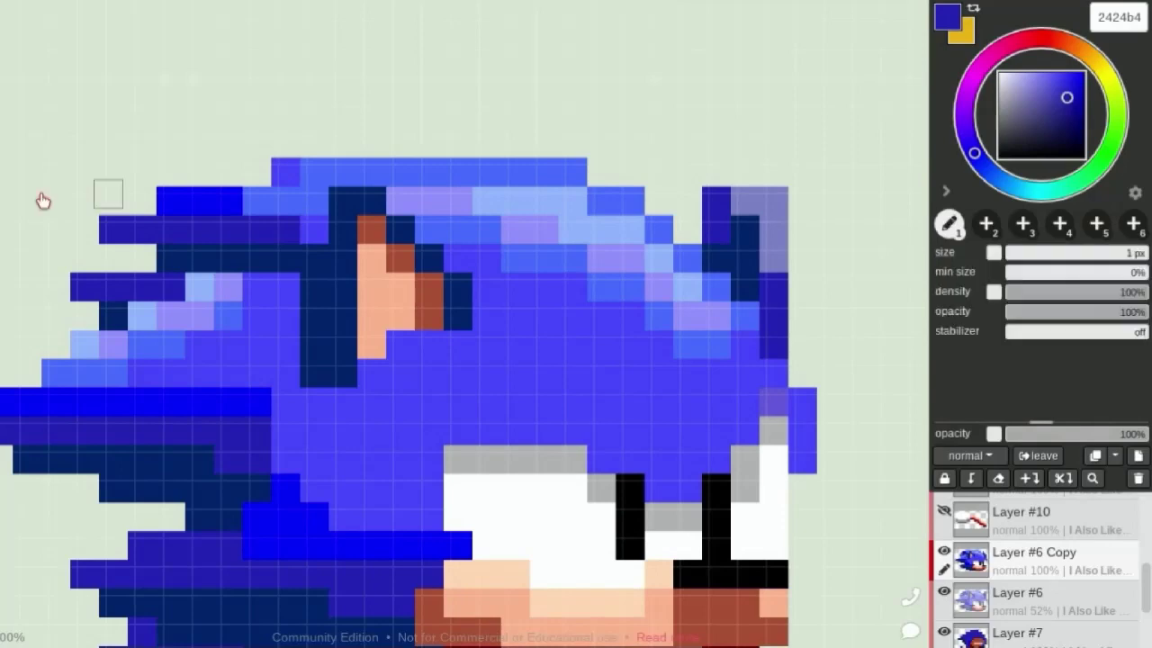
pyautogui.scroll(-1, 807, 249)
pyautogui.scroll(1, 787, 261)
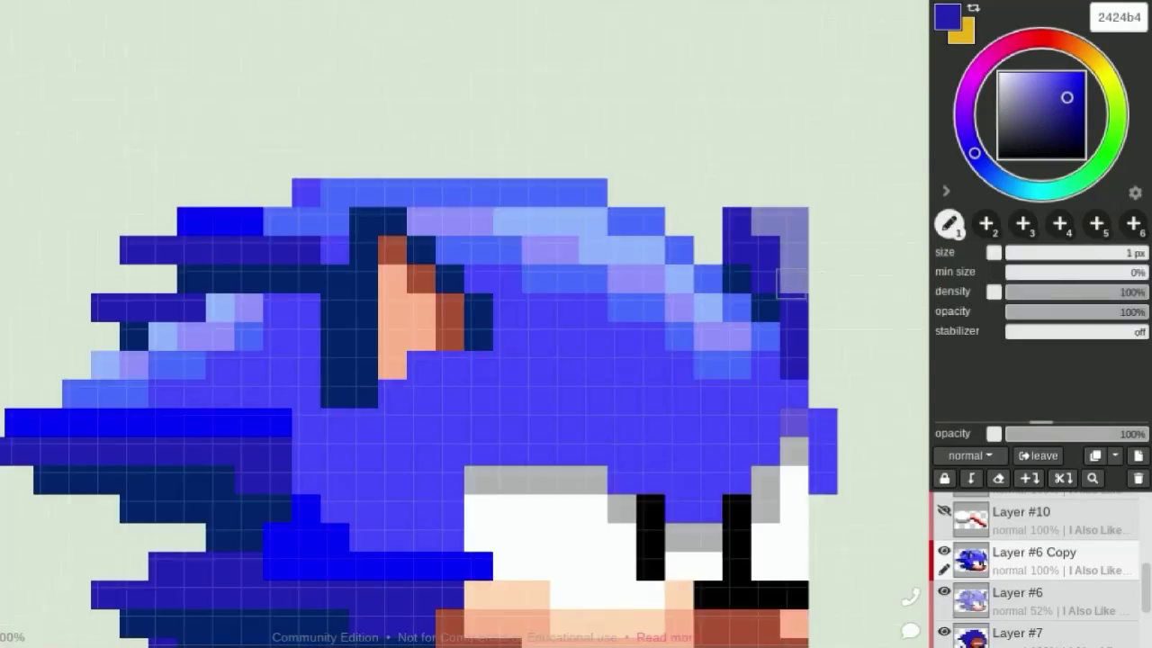
pyautogui.press('alt')
pyautogui.keyDown('alt'); pyautogui.click(756, 280); pyautogui.keyUp('alt')
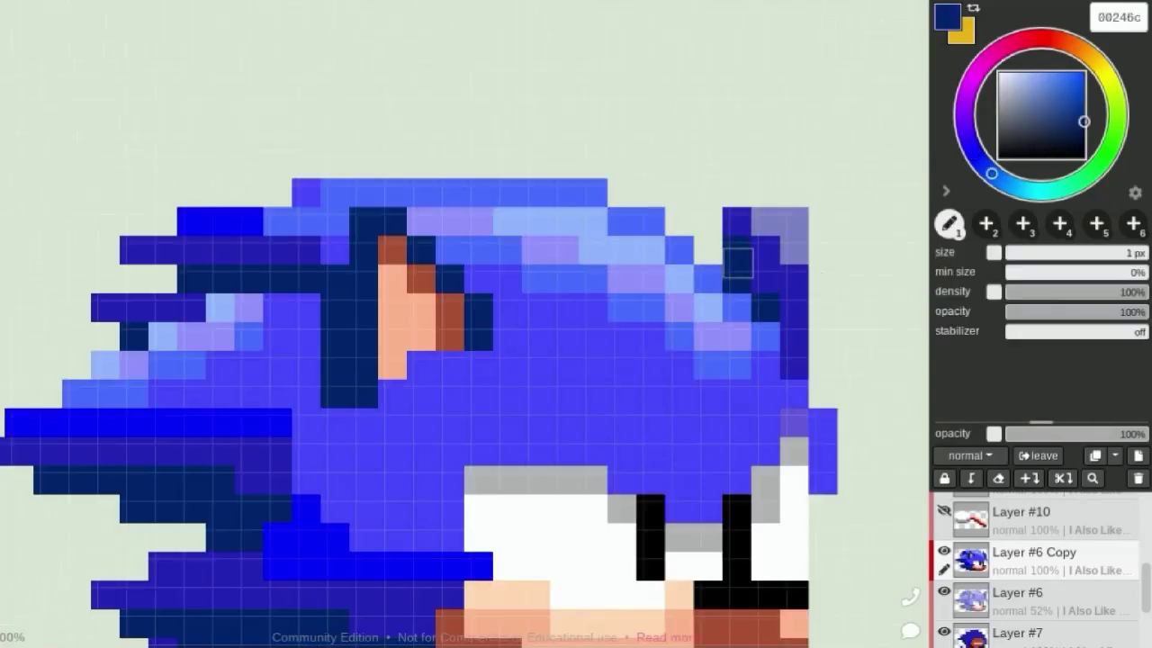
pyautogui.scroll(-1, 720, 258)
pyautogui.scroll(1, 226, 180)
# Repaint the ear on the copy with a brown edge pixel, navy outline and peach inner pixels
pyautogui.press('alt')
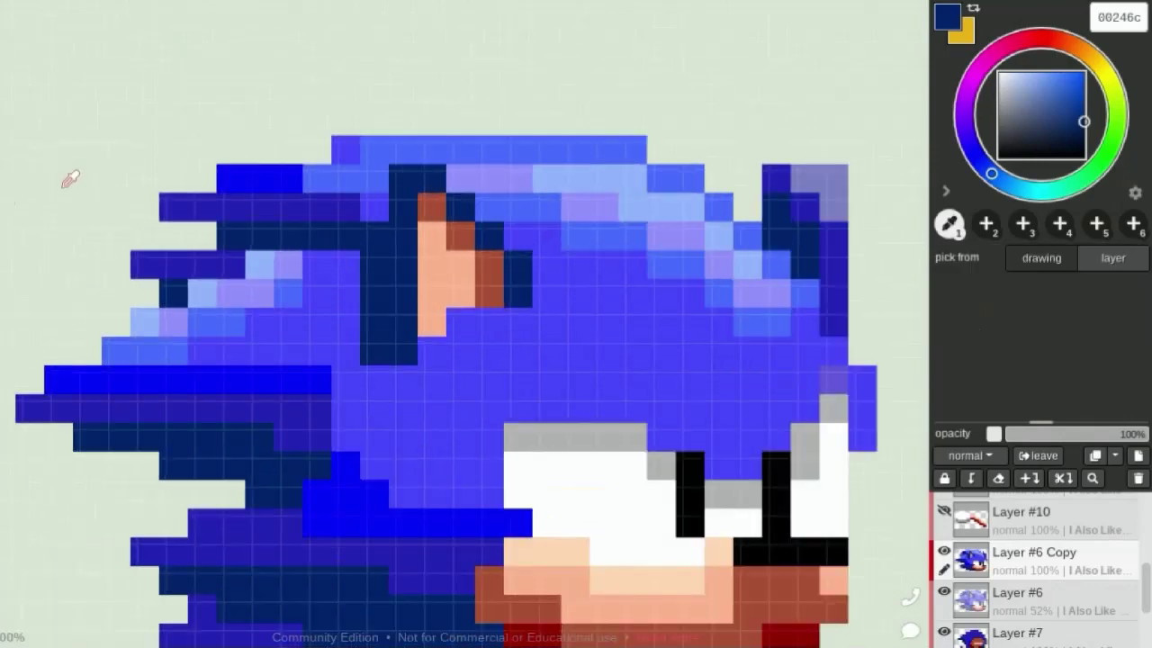
pyautogui.keyDown('alt'); pyautogui.click(486, 263); pyautogui.keyUp('alt')
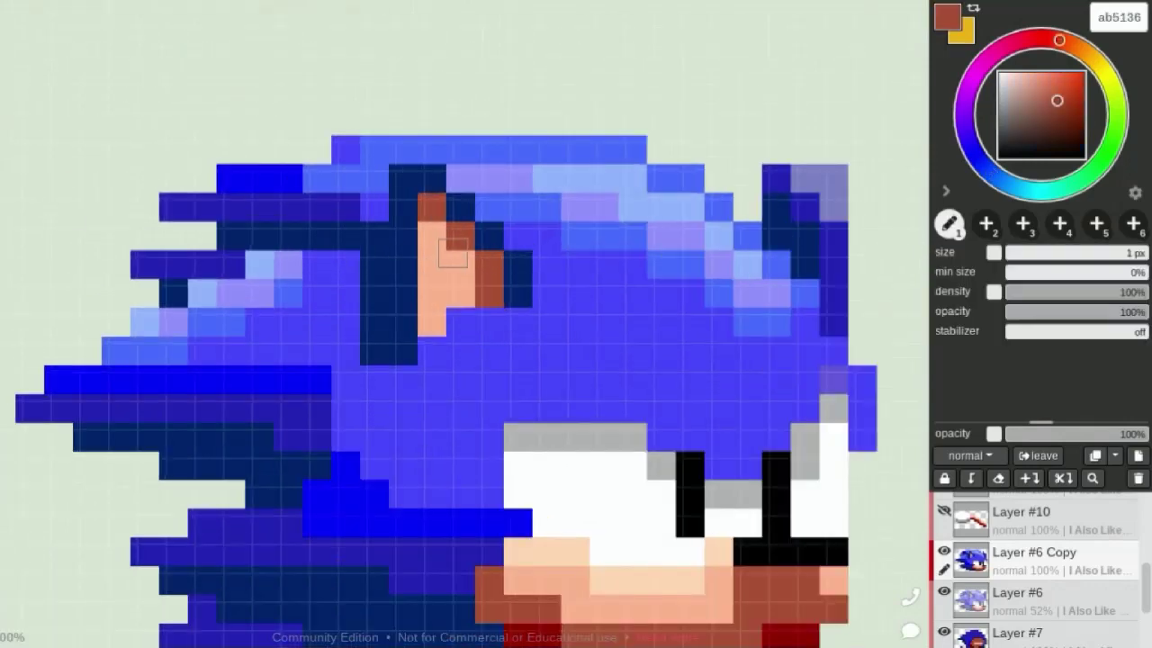
pyautogui.click(457, 263)
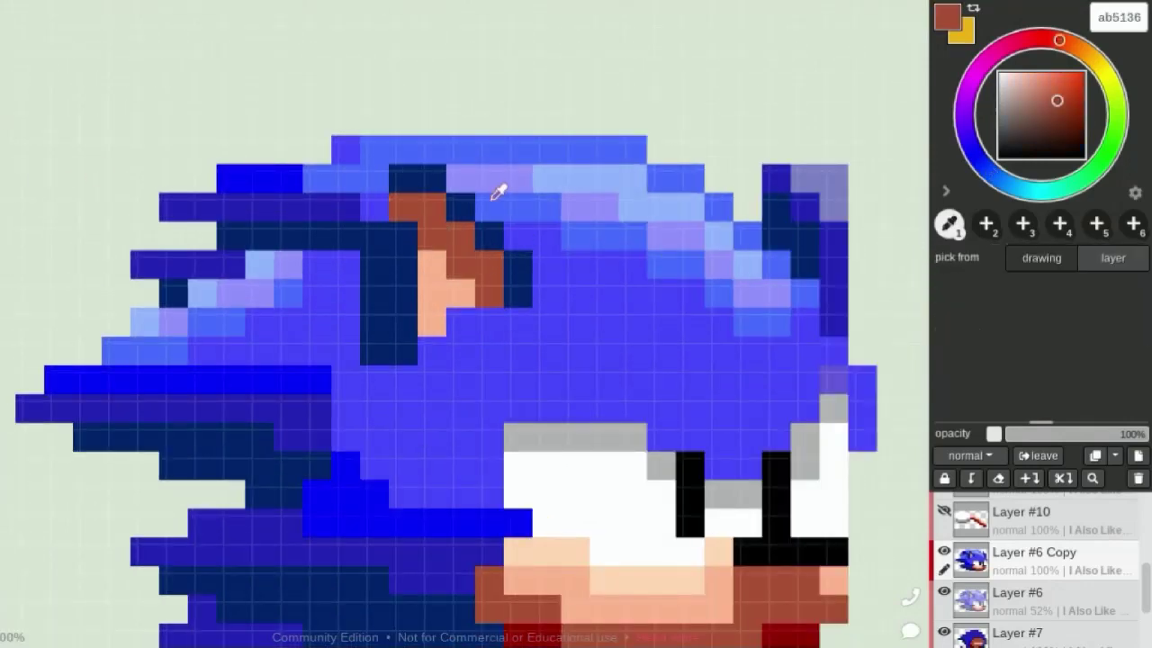
pyautogui.keyDown('alt'); pyautogui.click(461, 204); pyautogui.keyUp('alt')
pyautogui.moveTo(373, 200)
pyautogui.mouseDown()
pyautogui.moveTo(403, 192)
pyautogui.moveTo(490, 265)
pyautogui.mouseUp()
pyautogui.keyDown('alt'); pyautogui.click(457, 286); pyautogui.keyUp('alt')
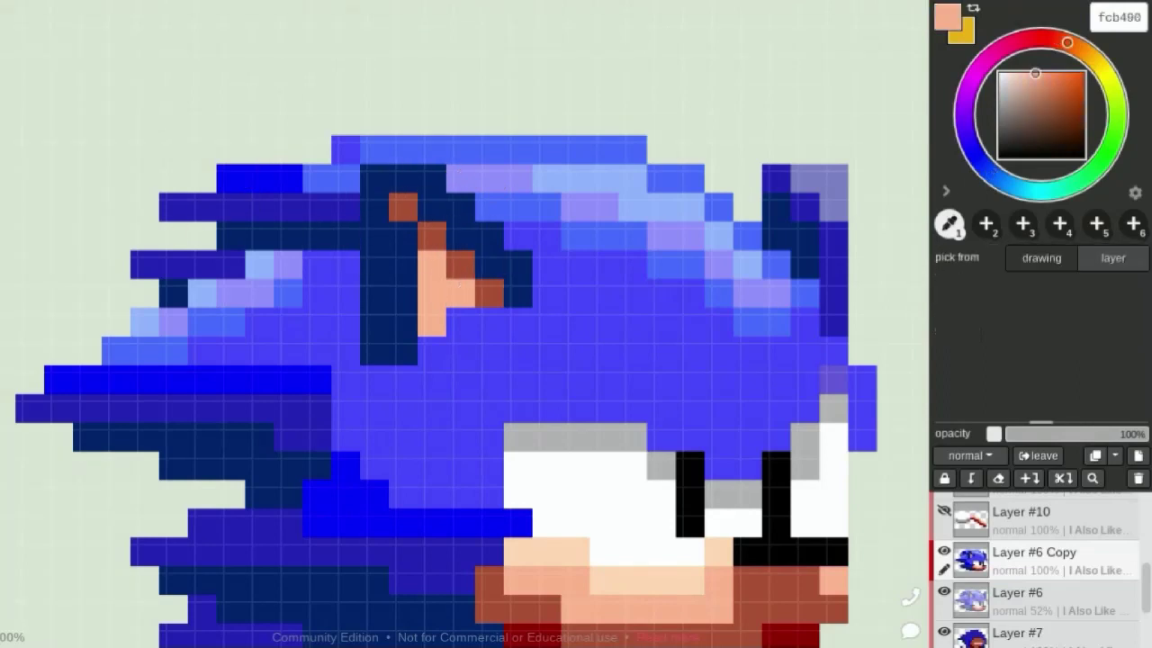
pyautogui.moveTo(403, 236); pyautogui.dragTo(407, 340)
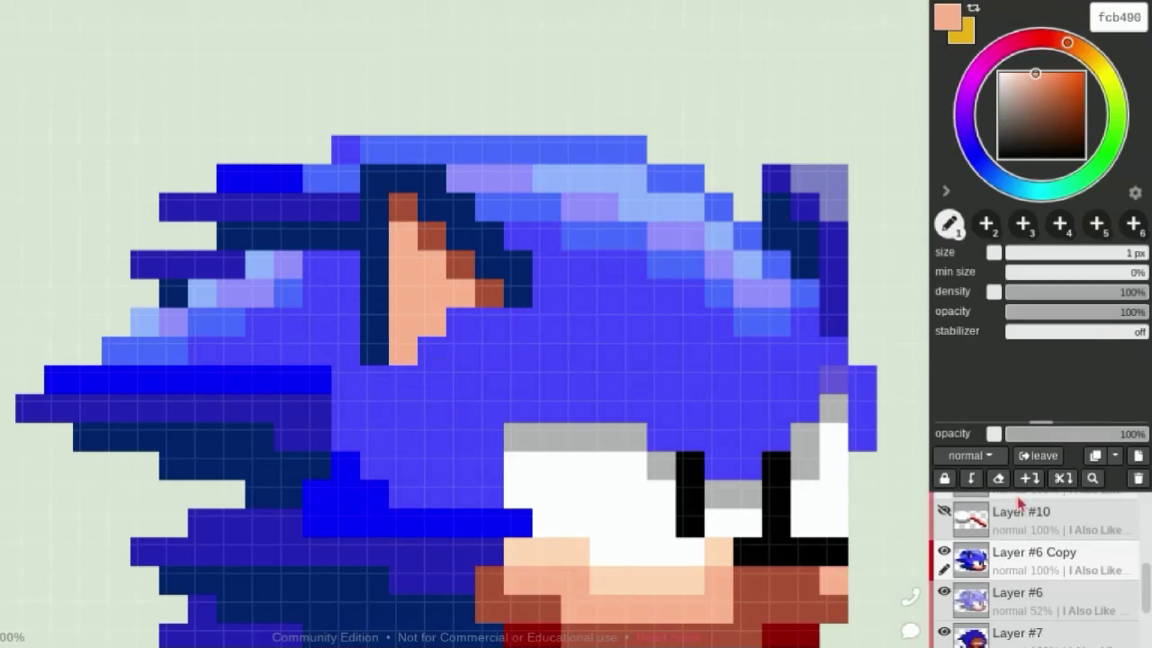
# Compare the copy with the original layer, then paint a hair-blue pixel above the ear
pyautogui.click(1035, 599)
pyautogui.click(944, 551)
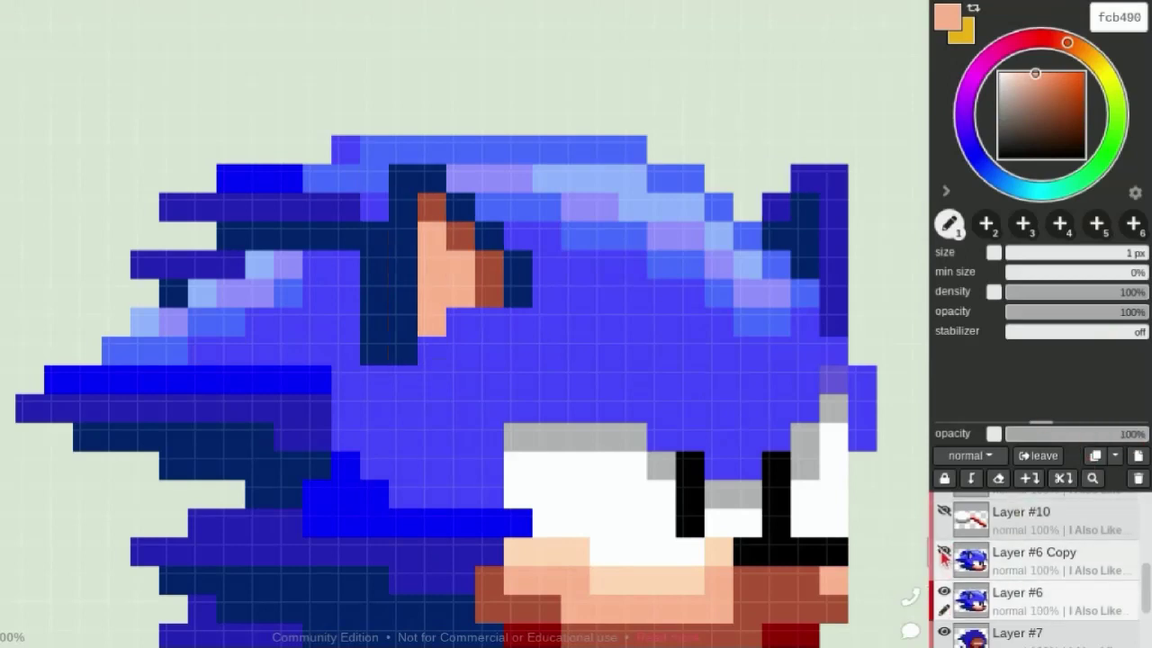
pyautogui.click(944, 550)
pyautogui.click(944, 591)
pyautogui.press('alt')
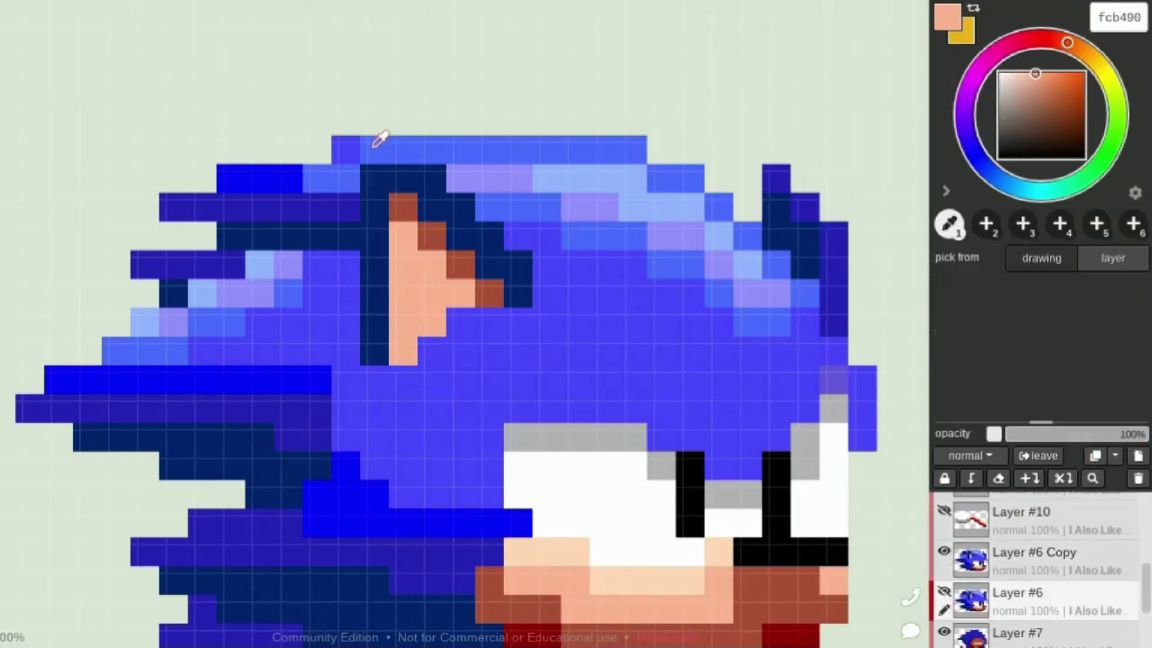
pyautogui.click(459, 241)
pyautogui.click(441, 185)
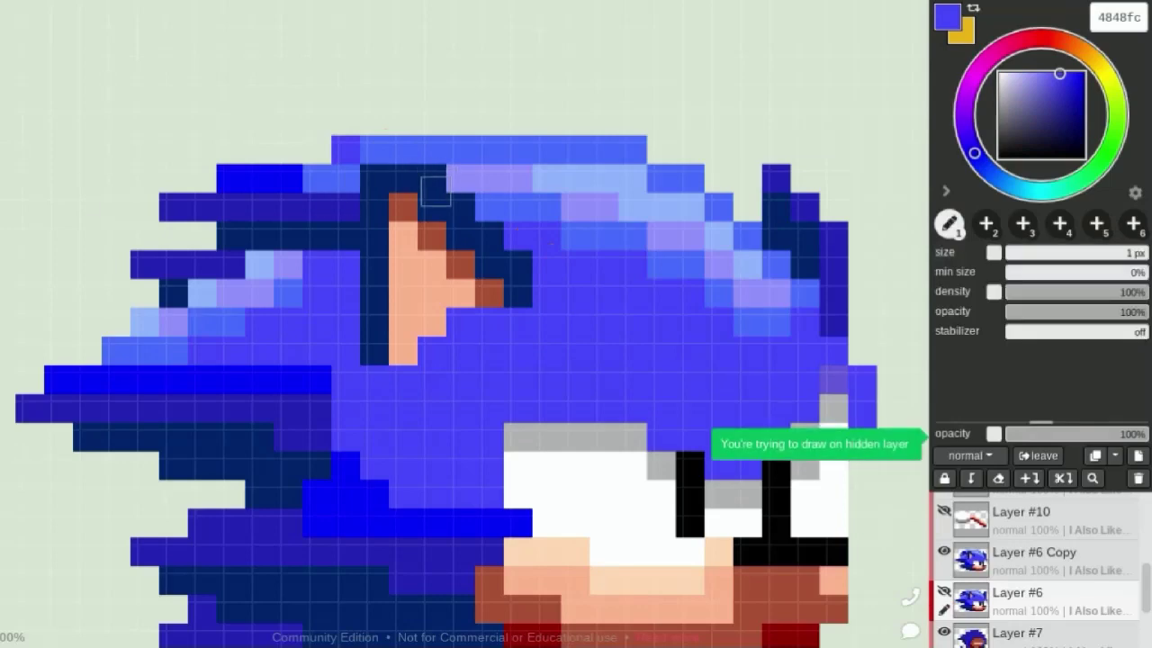
pyautogui.scroll(-3, 407, 171)
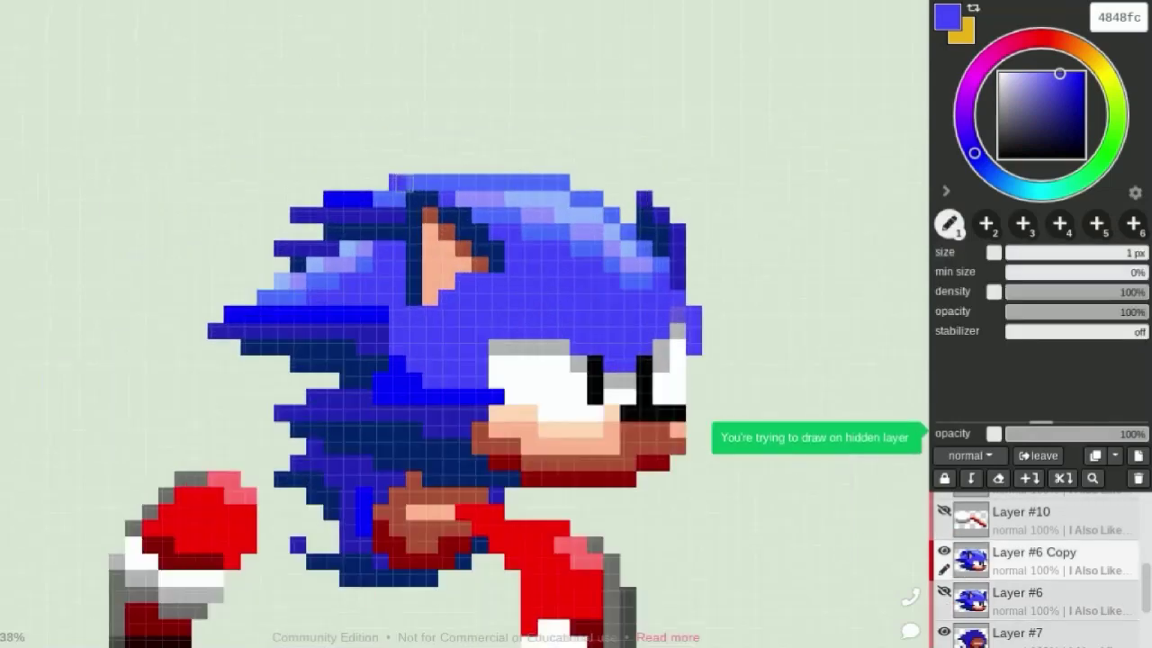
pyautogui.scroll(3, 486, 234)
pyautogui.scroll(-2, 319, 196)
pyautogui.scroll(3, 318, 196)
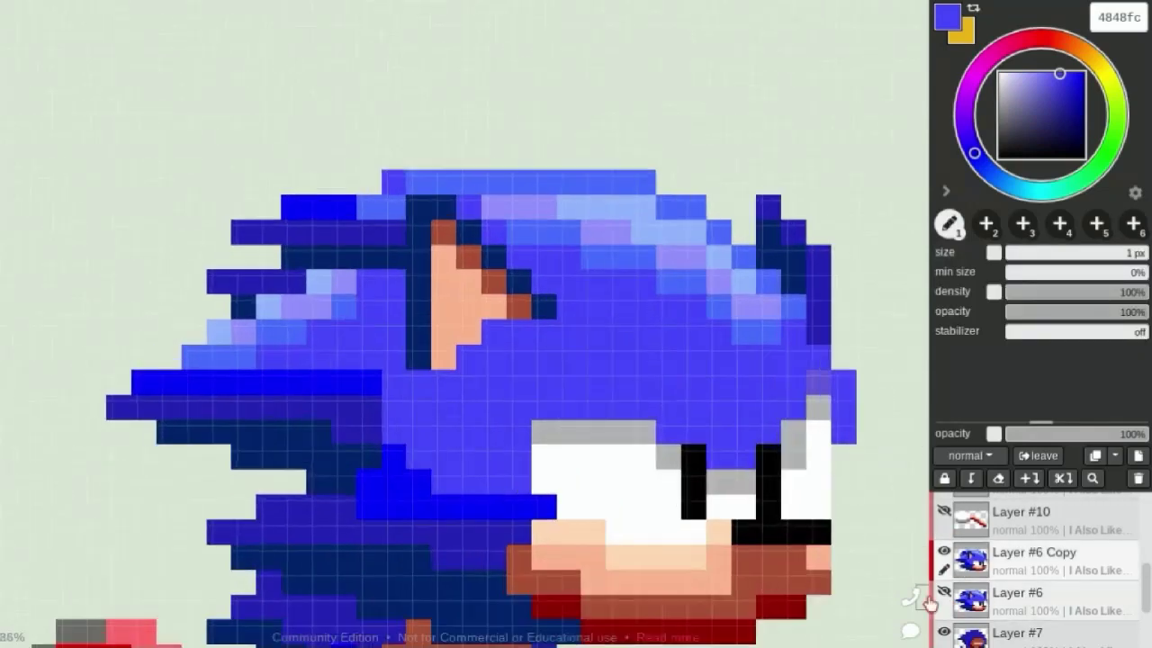
# Toggle Layer #6 Copy to compare versions and sample a lighter blue from the hair
pyautogui.click(943, 594)
pyautogui.click(943, 550)
pyautogui.click(943, 551)
pyautogui.click(943, 551)
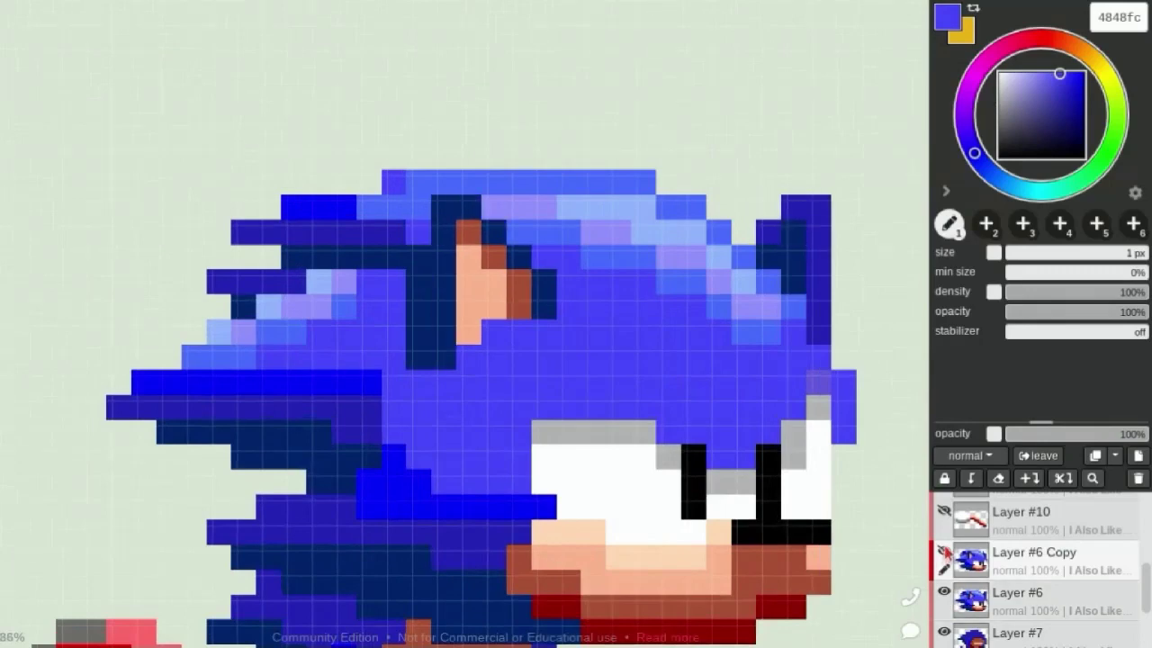
pyautogui.click(943, 551)
pyautogui.click(943, 551)
pyautogui.click(943, 550)
pyautogui.scroll(1, 419, 193)
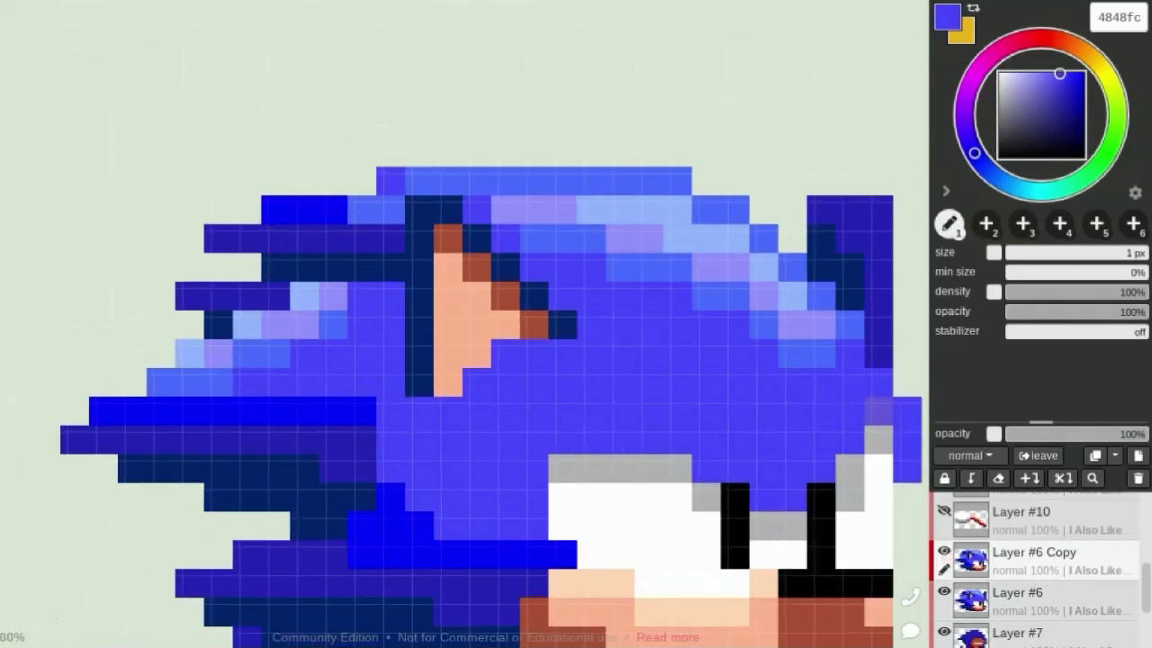
pyautogui.press('i')
pyautogui.click(540, 236)
pyautogui.press('b')
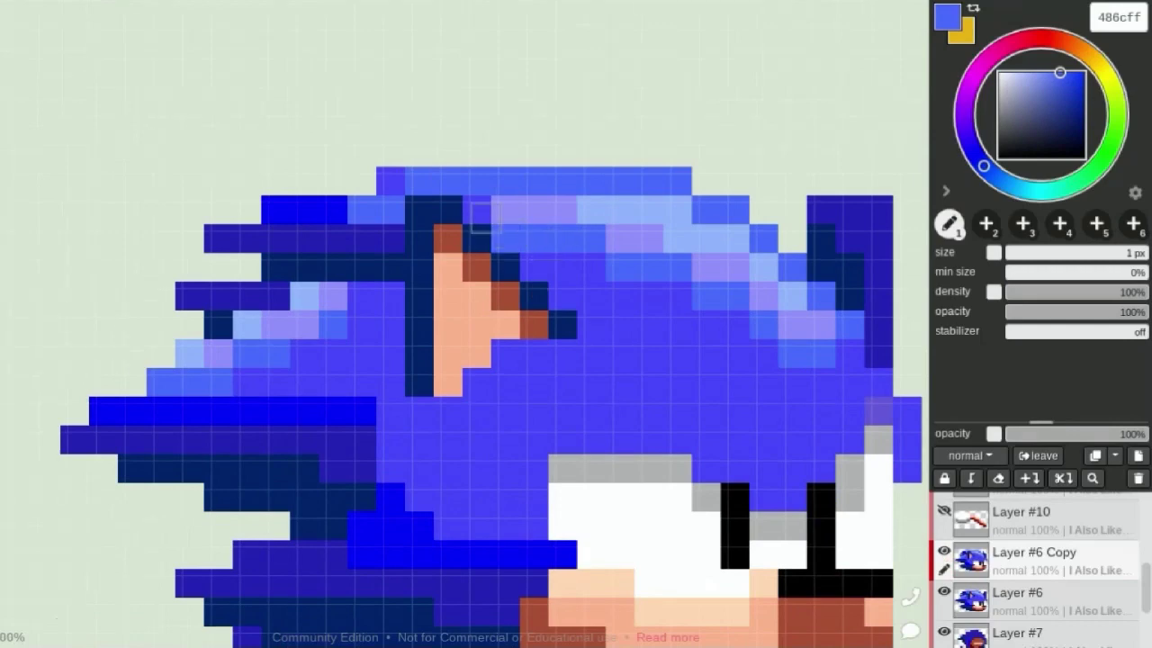
pyautogui.scroll(-3, 481, 213)
pyautogui.scroll(1, 483, 170)
pyautogui.scroll(1, 454, 200)
pyautogui.scroll(1, 377, 206)
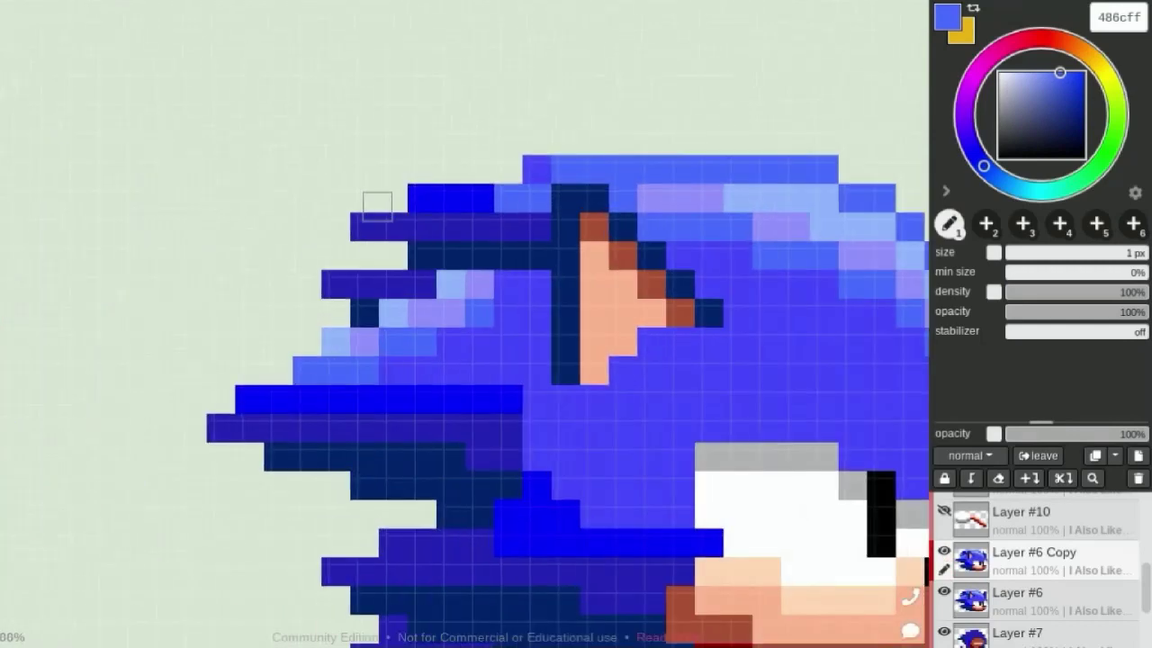
# Lasso the back quills behind the head and stretch them leftward
pyautogui.press('m')
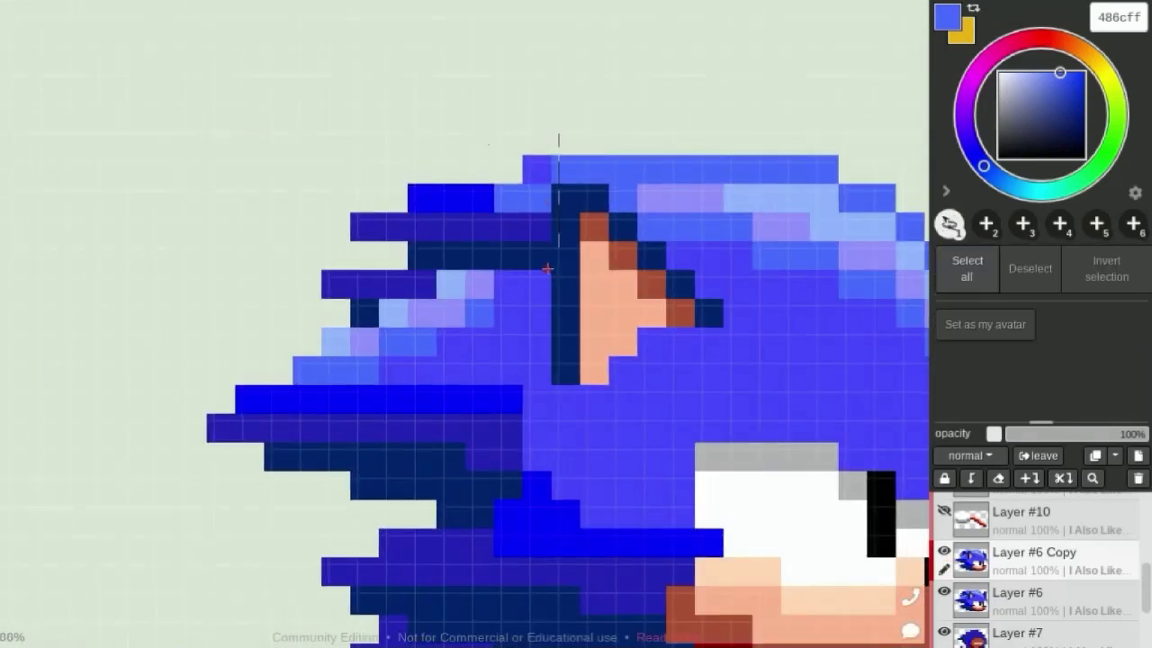
pyautogui.moveTo(547, 268); pyautogui.dragTo(544, 84)
pyautogui.press('v')
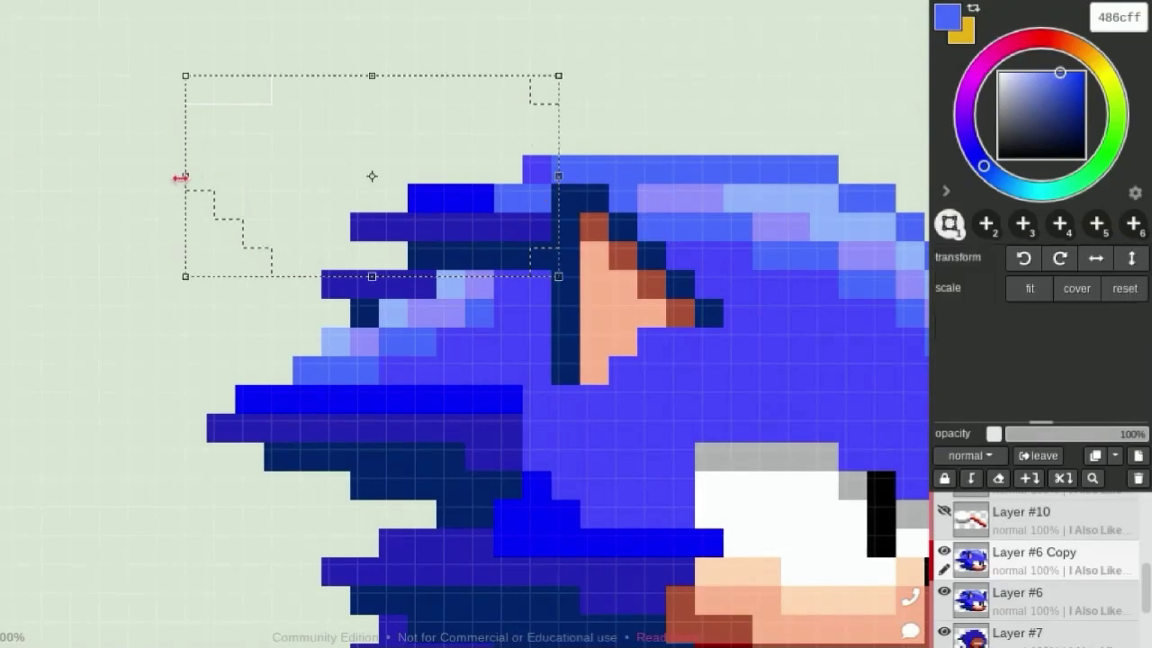
pyautogui.moveTo(180, 177); pyautogui.dragTo(49, 306)
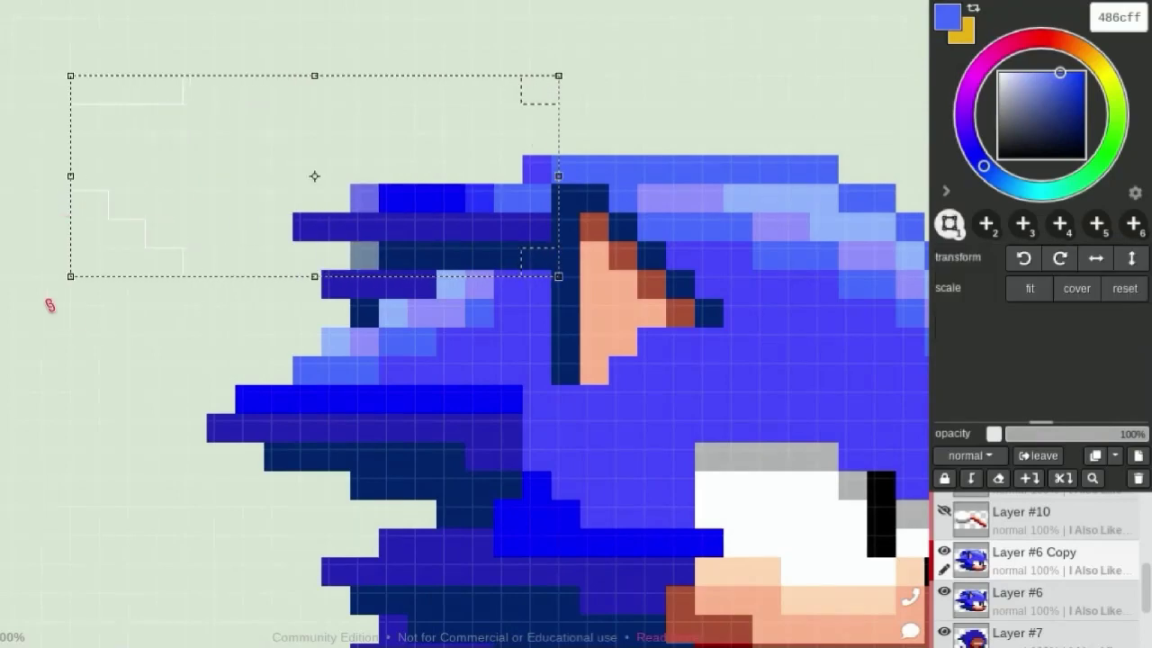
pyautogui.scroll(-3, 23, 176)
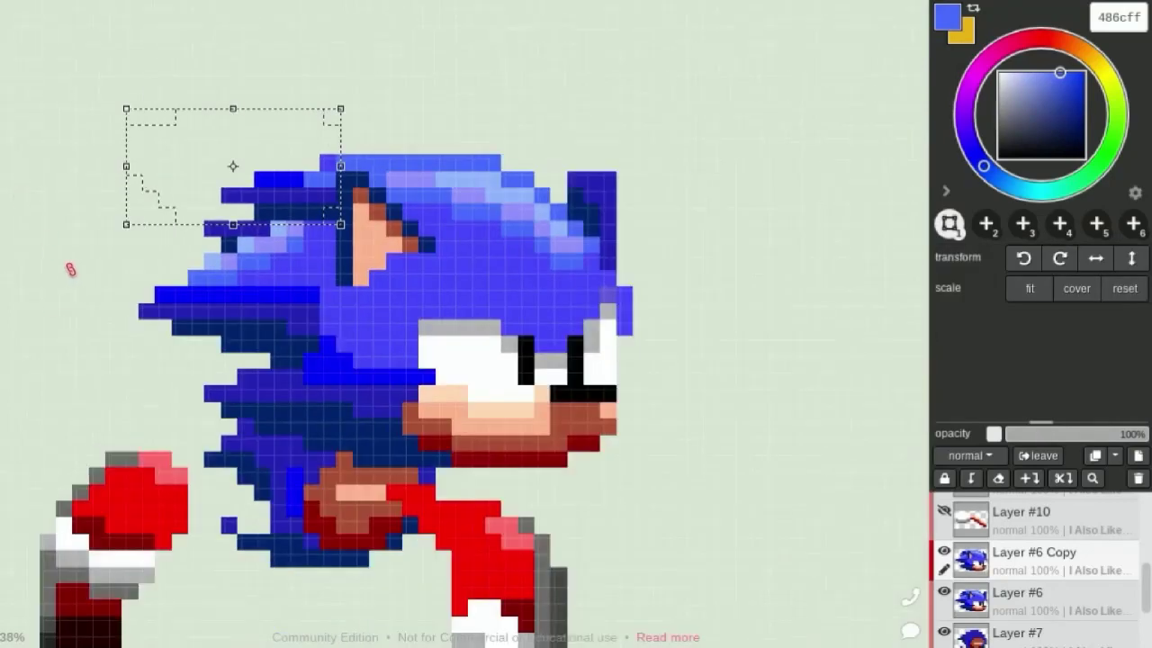
pyautogui.scroll(2, 70, 269)
pyautogui.press('Return')
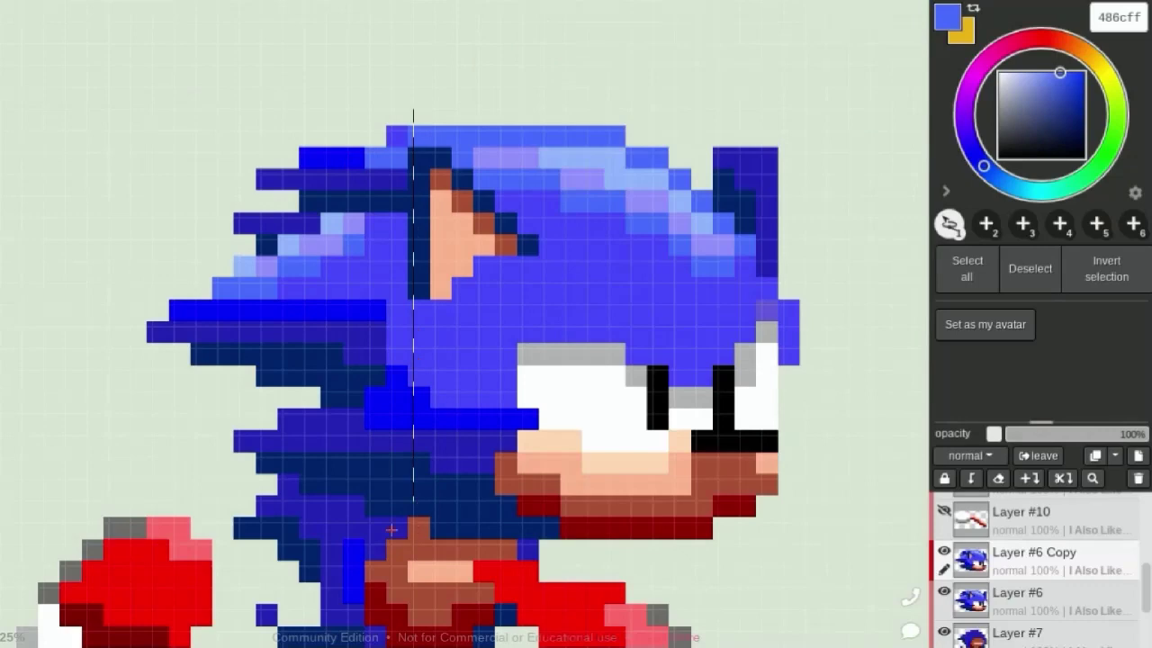
# Reselect the back quills, stretch them further left, and show the Layer #6 Copy head
pyautogui.moveTo(147, 422); pyautogui.dragTo(387, 86)
pyautogui.click(255, 321)
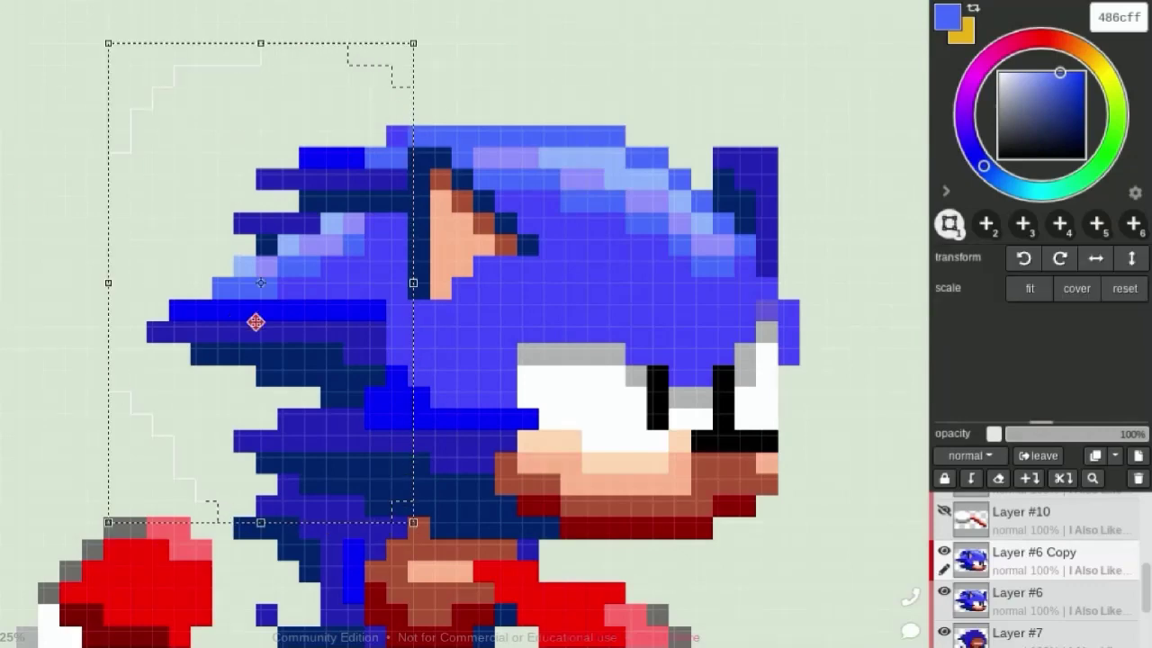
pyautogui.moveTo(108, 282); pyautogui.dragTo(47, 285)
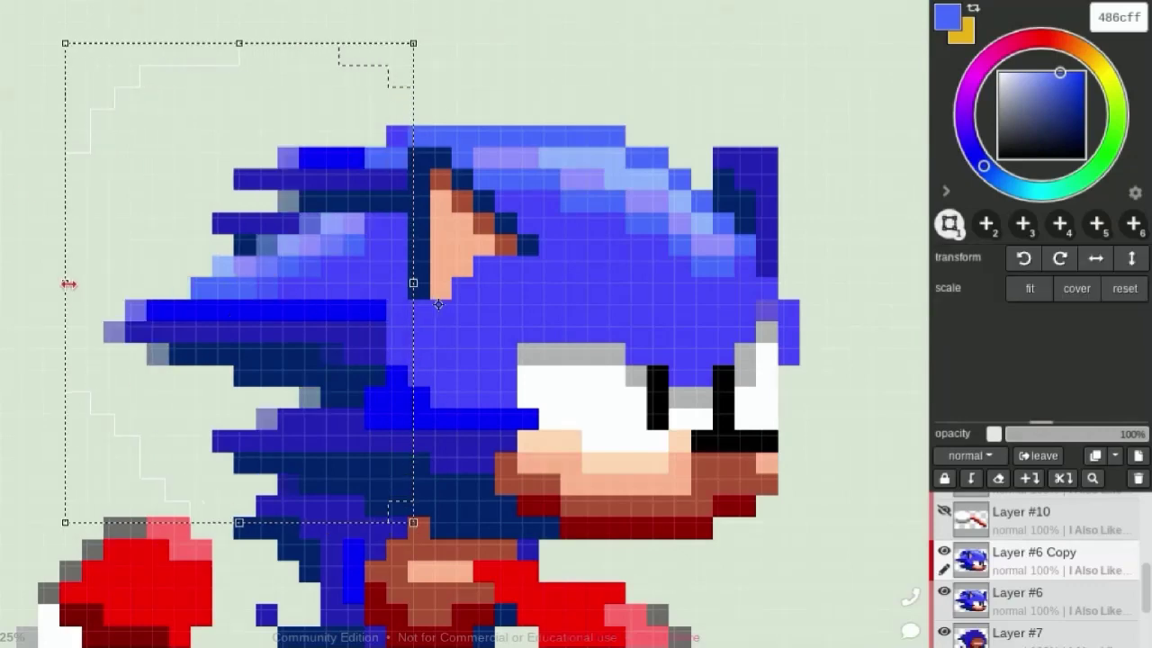
pyautogui.scroll(-3, 505, 125)
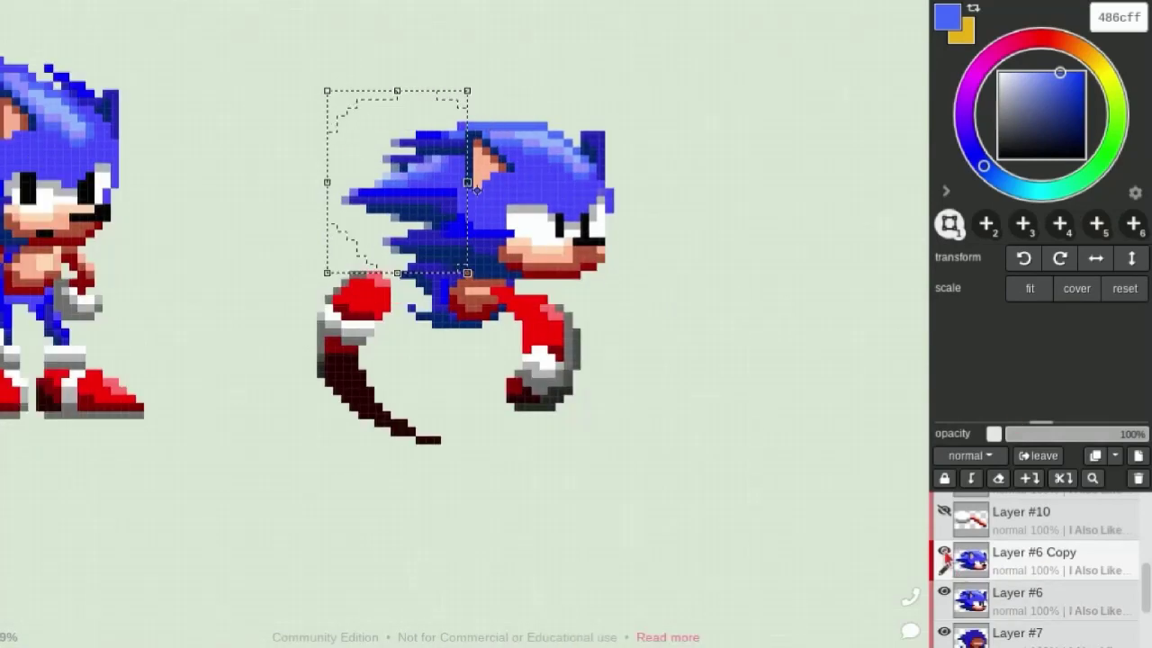
pyautogui.scroll(2, 943, 556)
pyautogui.click(943, 591)
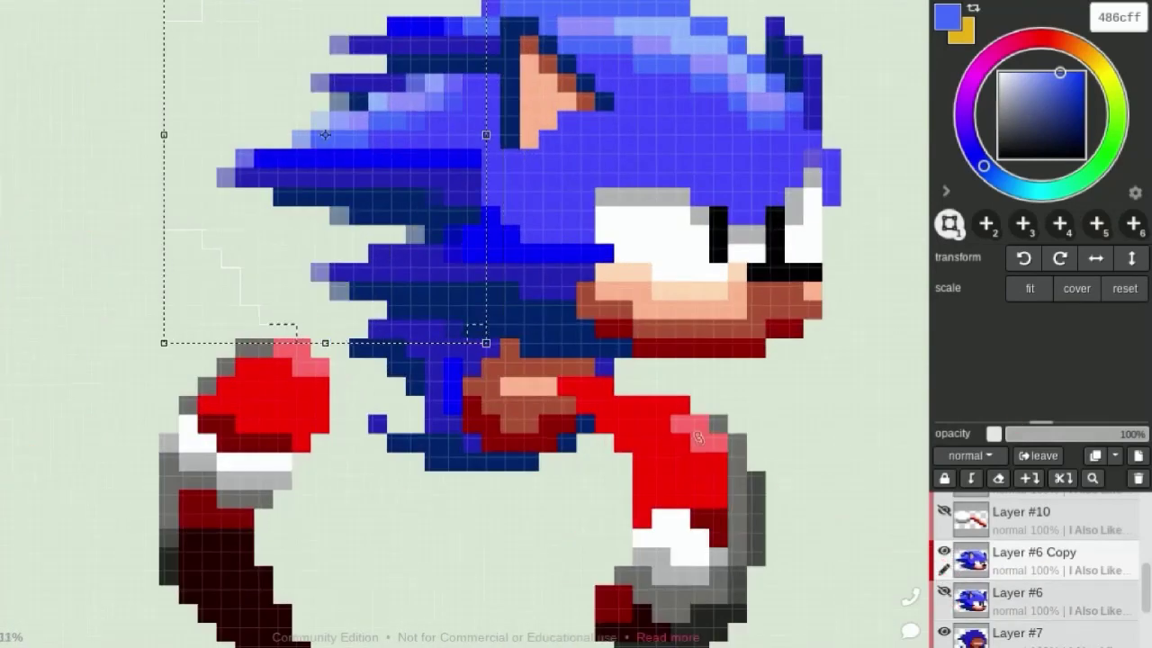
# Paint the light-purple quill edge pixels dark blue
pyautogui.press('b')
pyautogui.scroll(1, 765, 180)
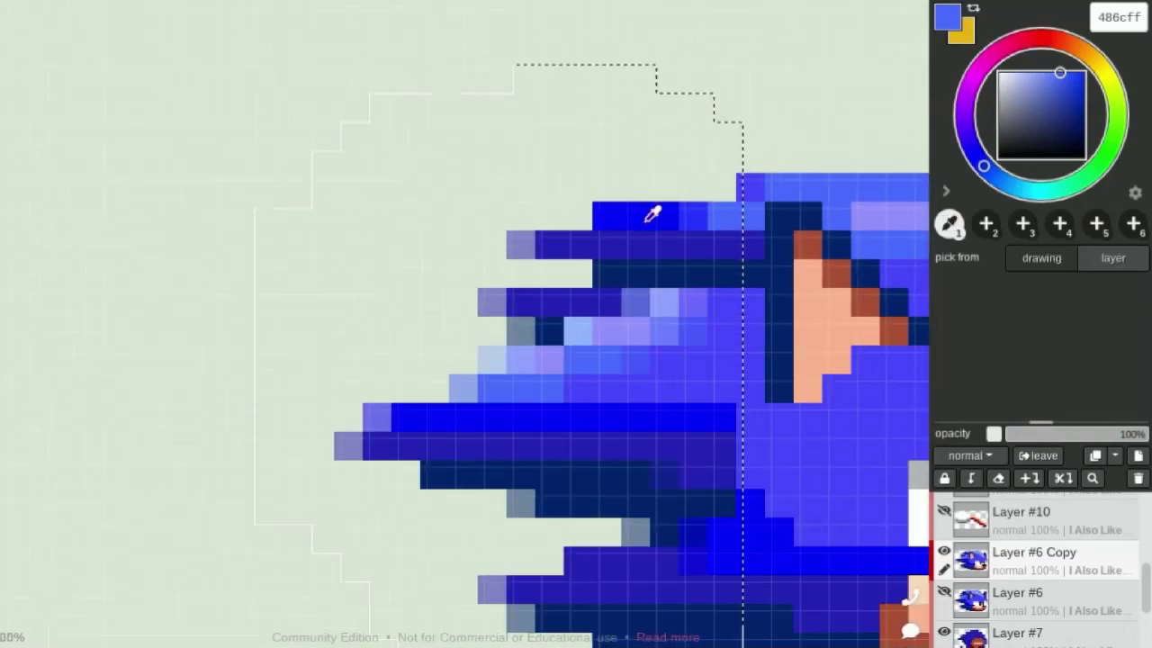
pyautogui.keyDown('alt'); pyautogui.click(644, 236); pyautogui.keyUp('alt')
pyautogui.click(520, 244)
pyautogui.click(492, 302)
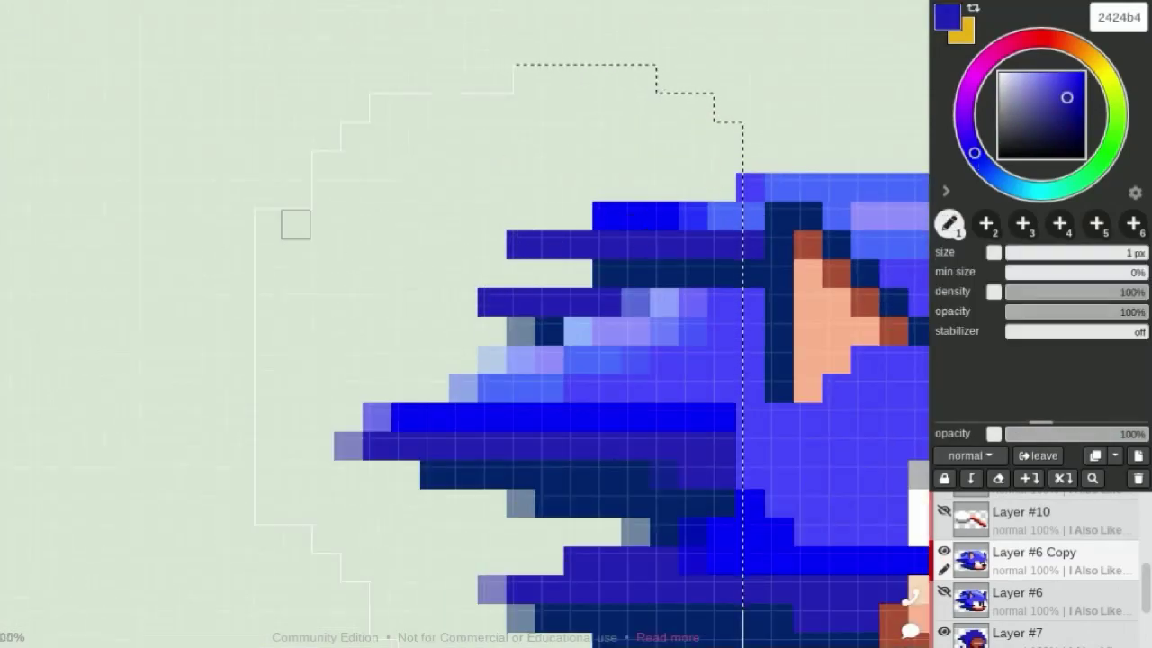
pyautogui.scroll(-1, 495, 420)
pyautogui.click(360, 421)
pyautogui.scroll(-2, 455, 426)
pyautogui.click(463, 502)
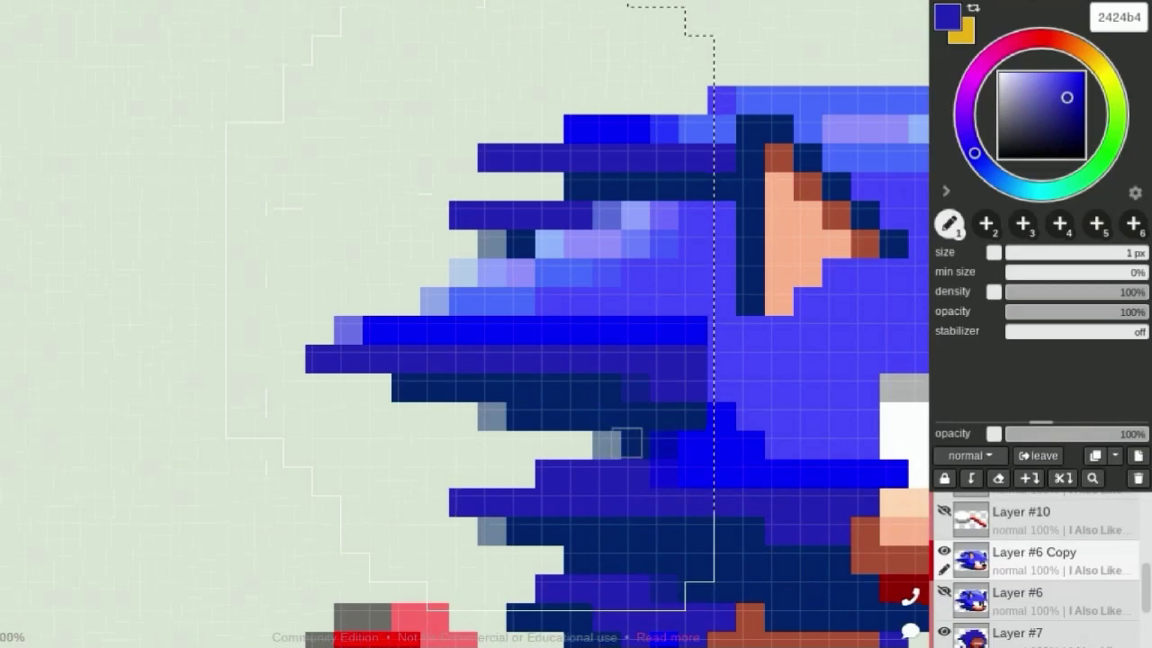
# Repaint several quill pixels in medium blue 486cff
pyautogui.keyDown('alt'); pyautogui.click(687, 130); pyautogui.keyUp('alt')
pyautogui.click(664, 129)
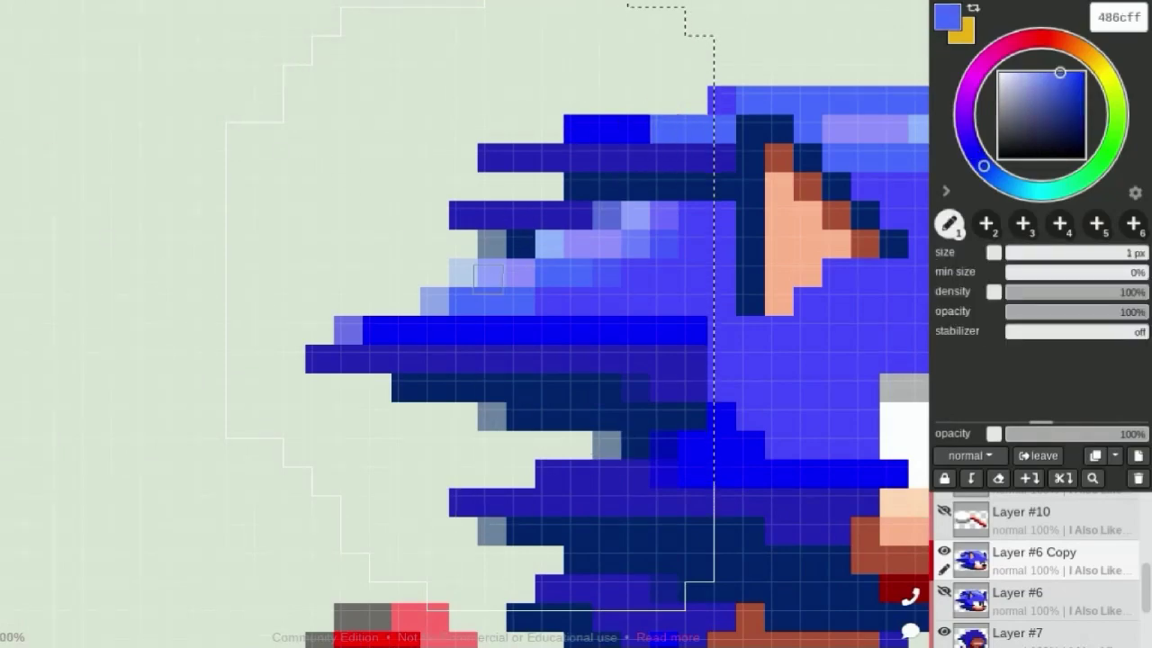
pyautogui.click(492, 274)
pyautogui.hotkey('ctrl', 'z')
pyautogui.click(434, 302)
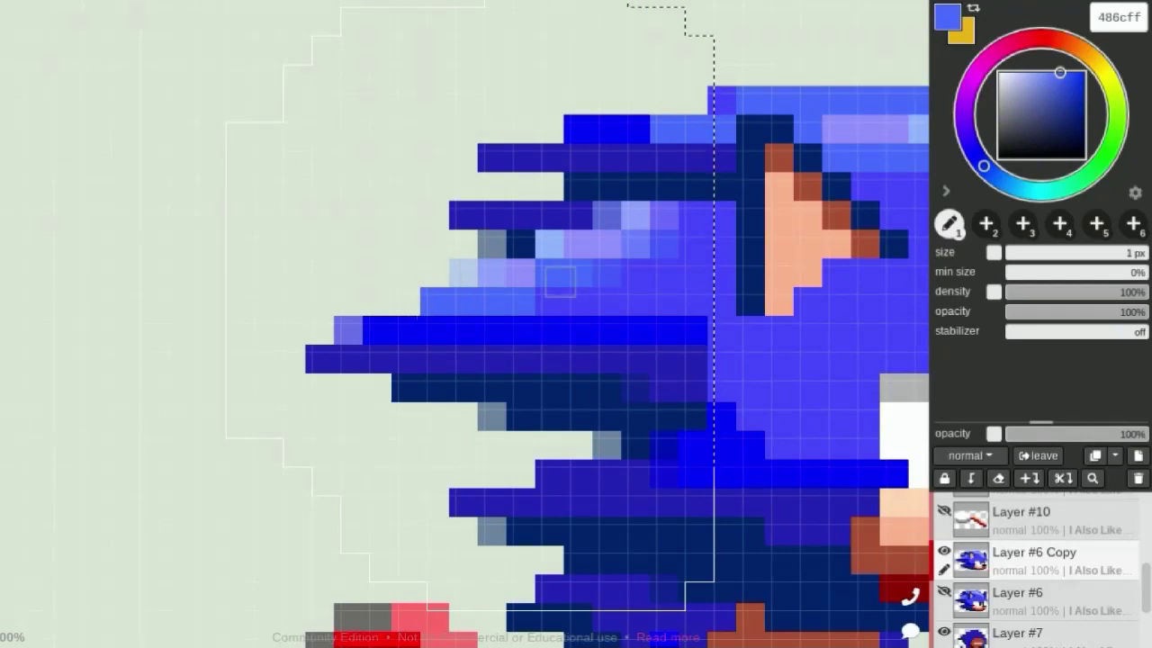
pyautogui.click(520, 273)
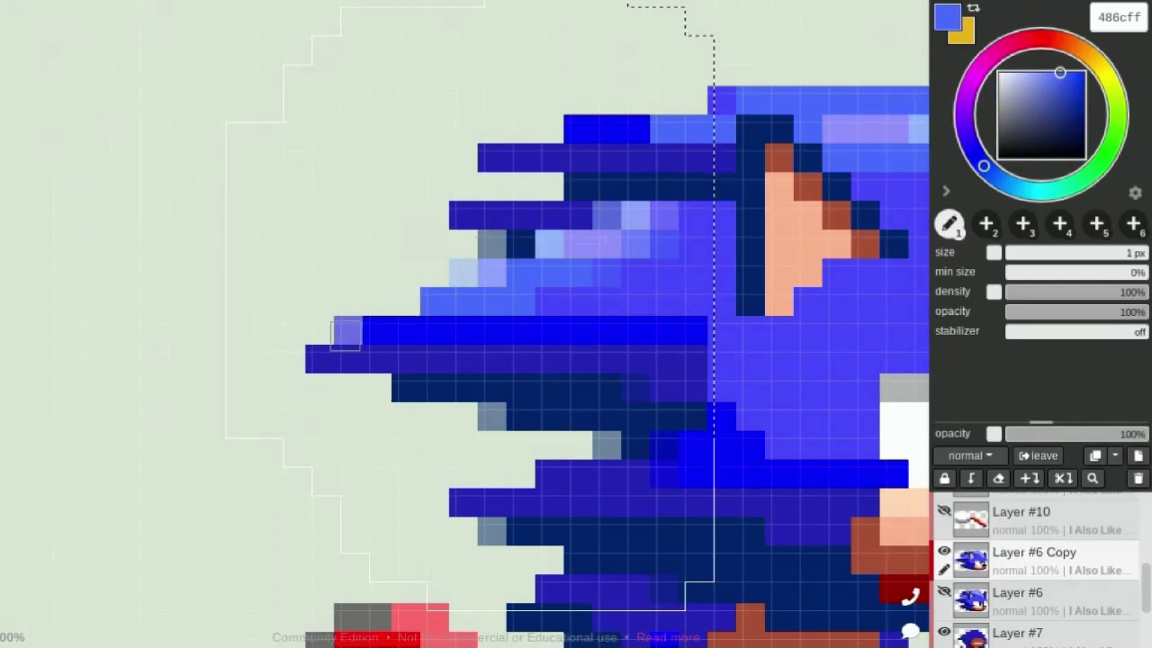
# Paint the quill stripe's lavender tip bright blue and sample the lighter blue 4848fc
pyautogui.keyDown('alt'); pyautogui.click(613, 329); pyautogui.keyUp('alt')
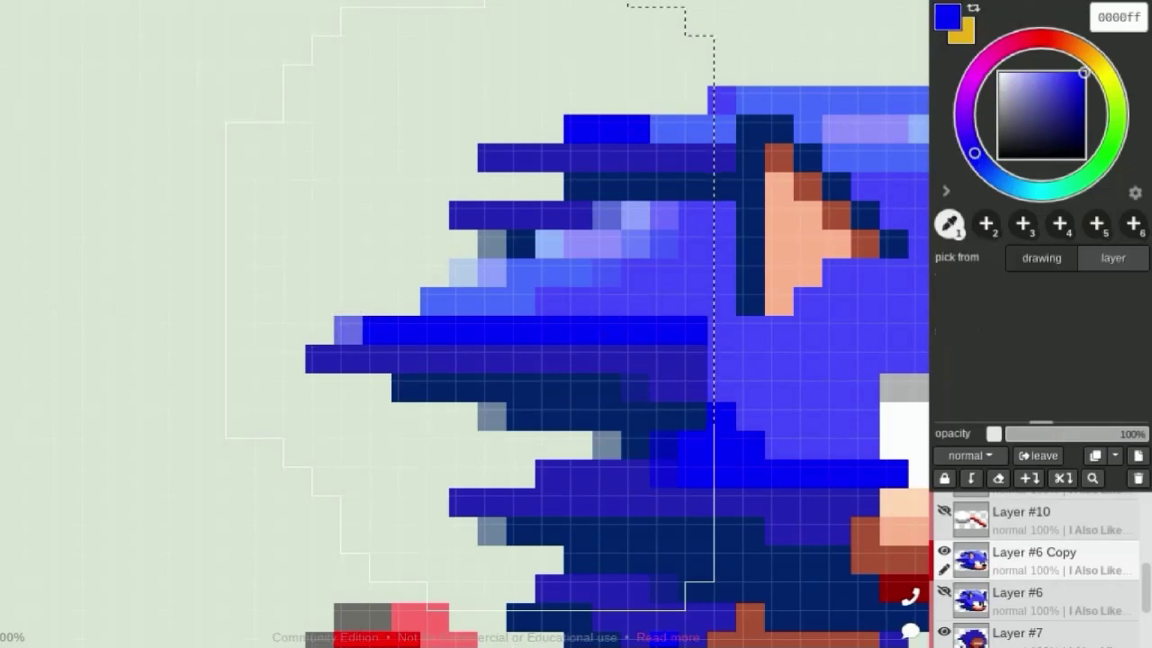
pyautogui.click(344, 332)
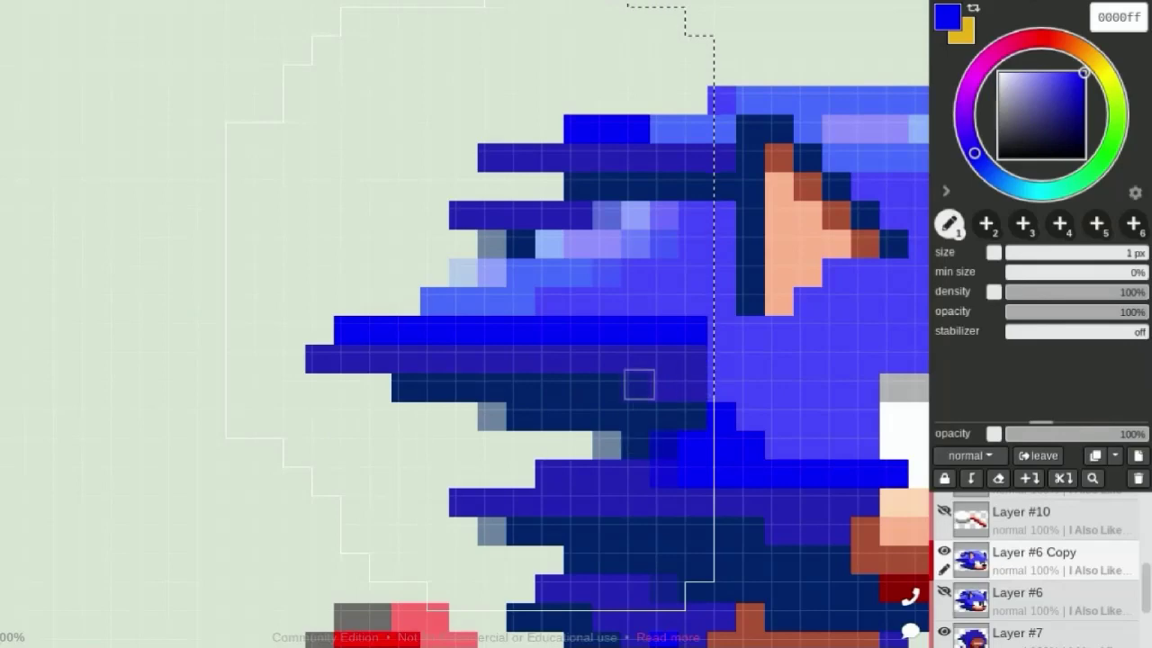
pyautogui.keyDown('alt'); pyautogui.click(683, 277); pyautogui.keyUp('alt')
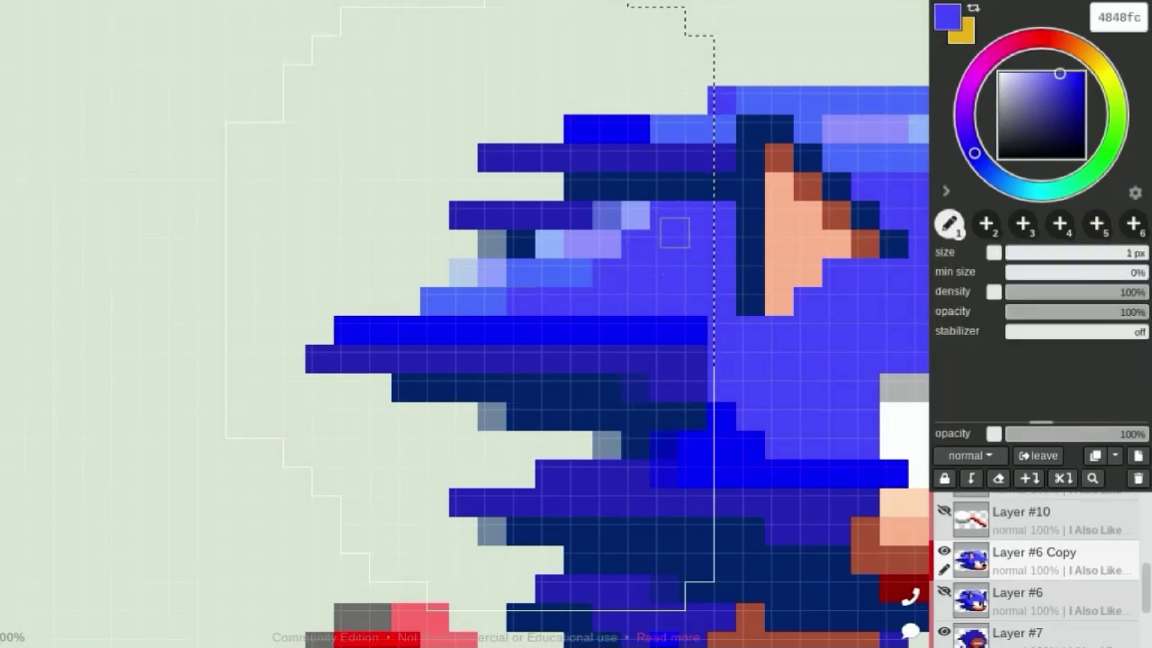
pyautogui.scroll(-3, 537, 225)
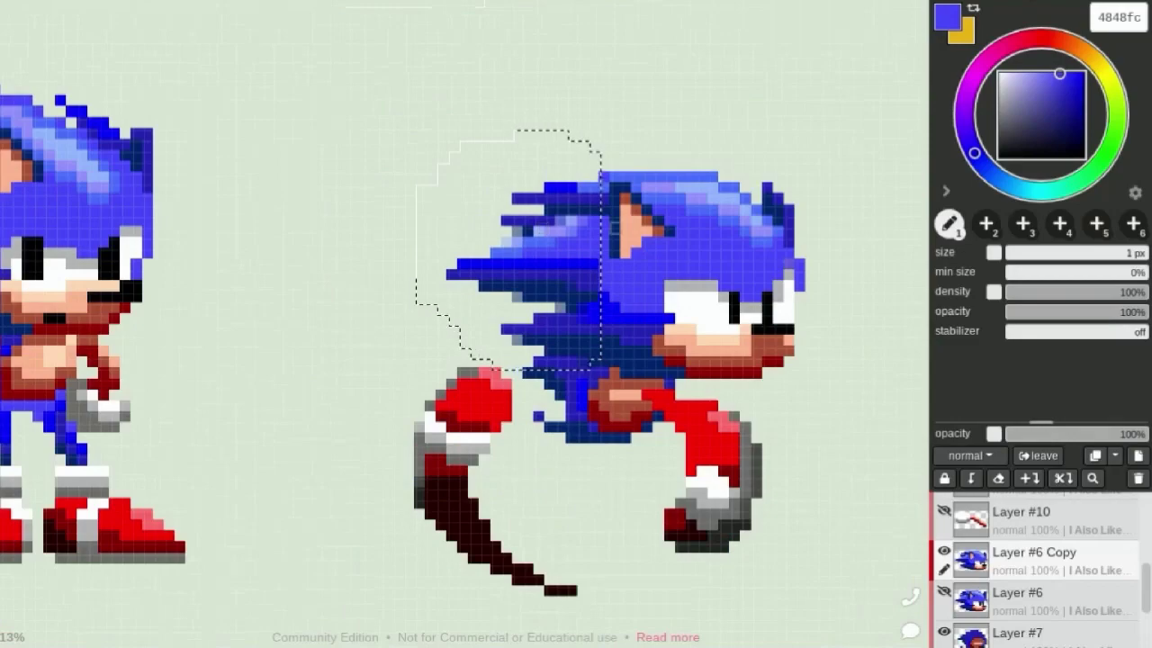
pyautogui.scroll(2, 538, 226)
pyautogui.scroll(1, 351, 504)
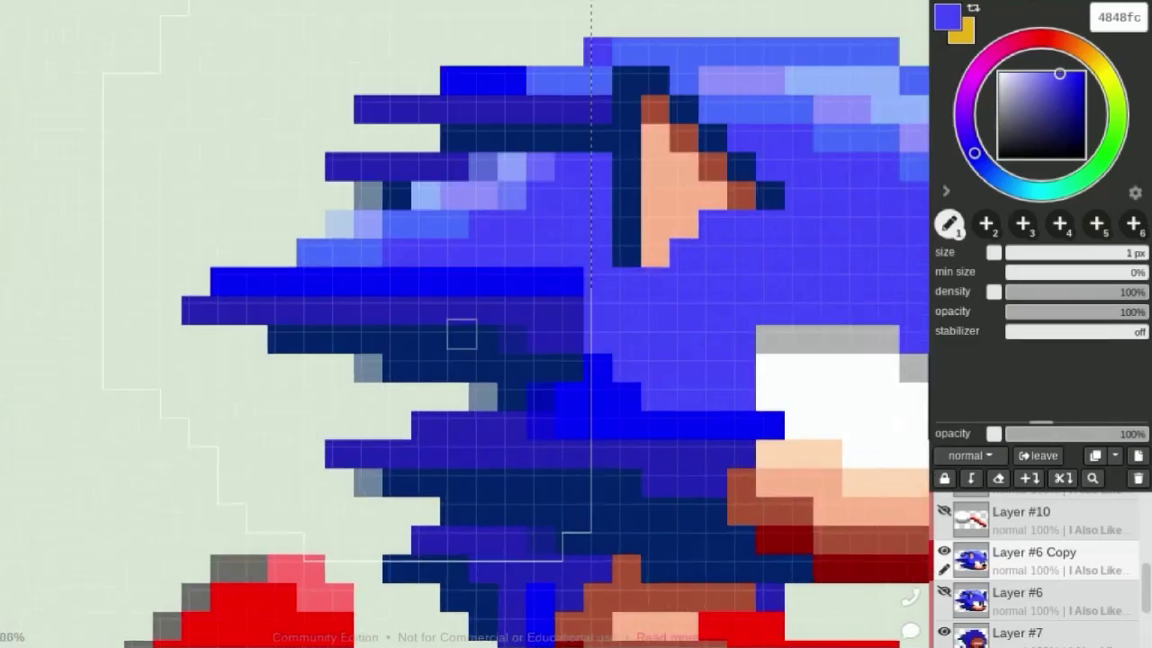
# Recolour two bright-blue quill pixels with dark blue 2424b4
pyautogui.press('alt')
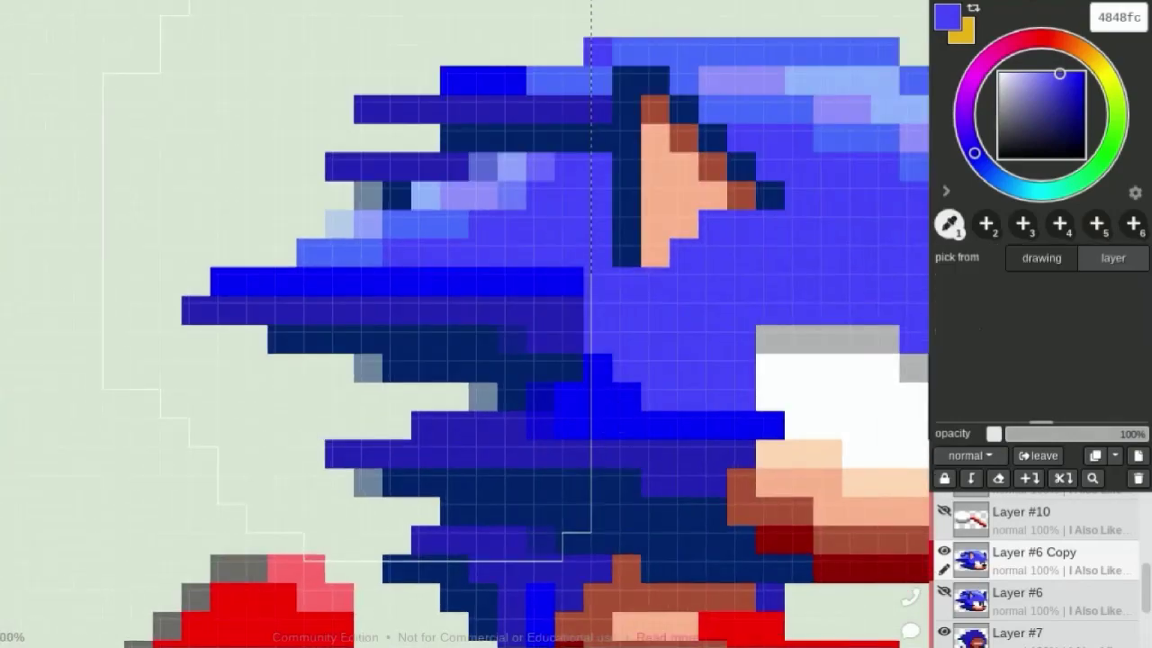
pyautogui.click(551, 321)
pyautogui.click(540, 395)
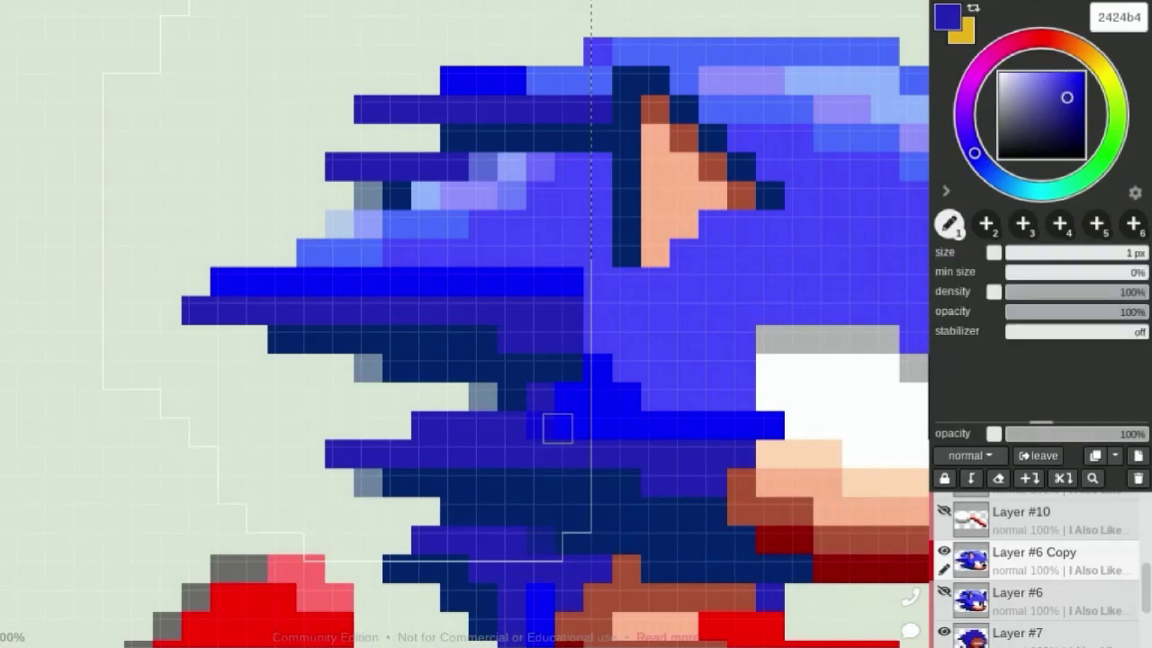
pyautogui.click(542, 427)
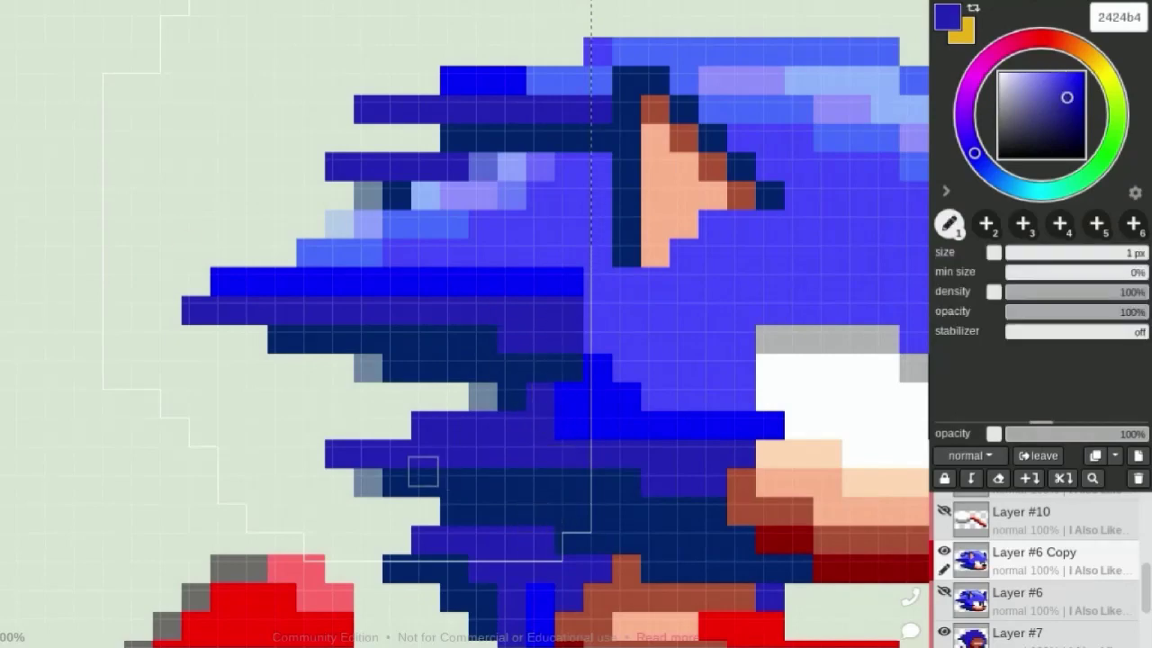
# Recolour the grey-blue quill pixels with dark navy 00246c
pyautogui.keyDown('alt'); pyautogui.click(428, 507); pyautogui.keyUp('alt')
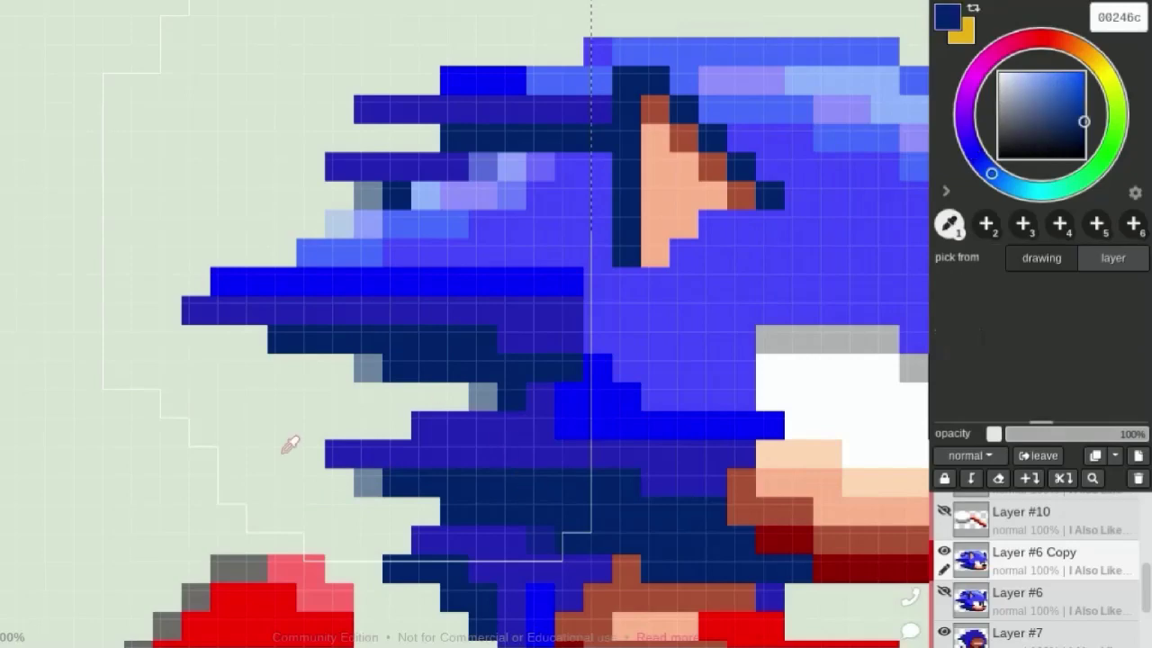
pyautogui.click(369, 483)
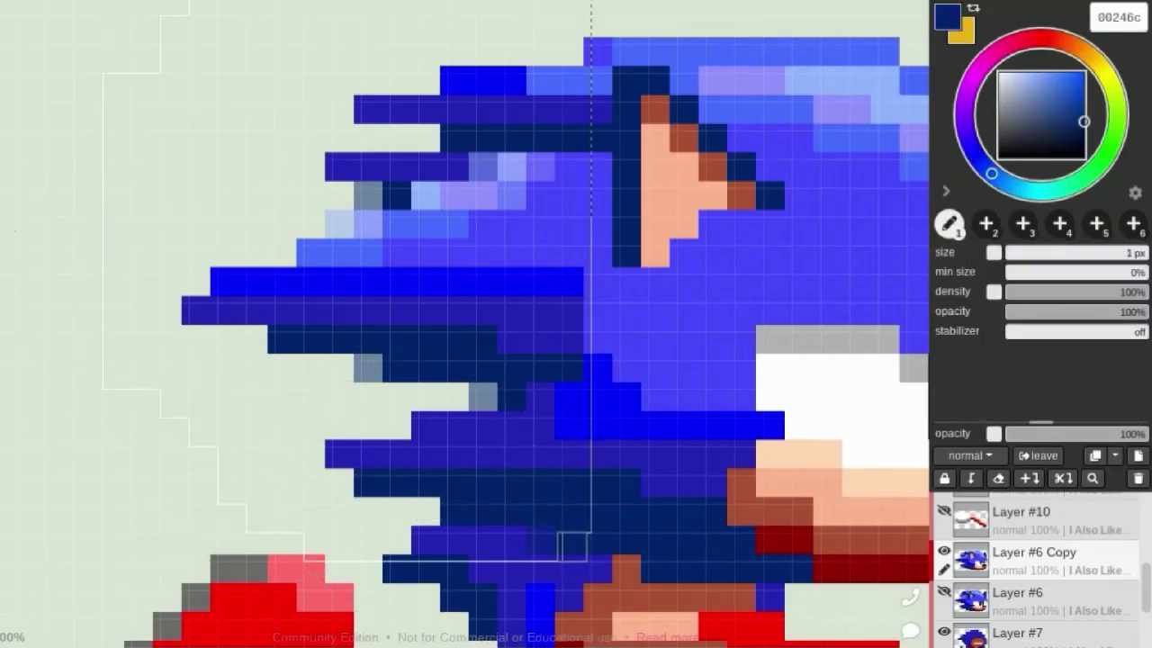
pyautogui.click(368, 368)
pyautogui.click(482, 396)
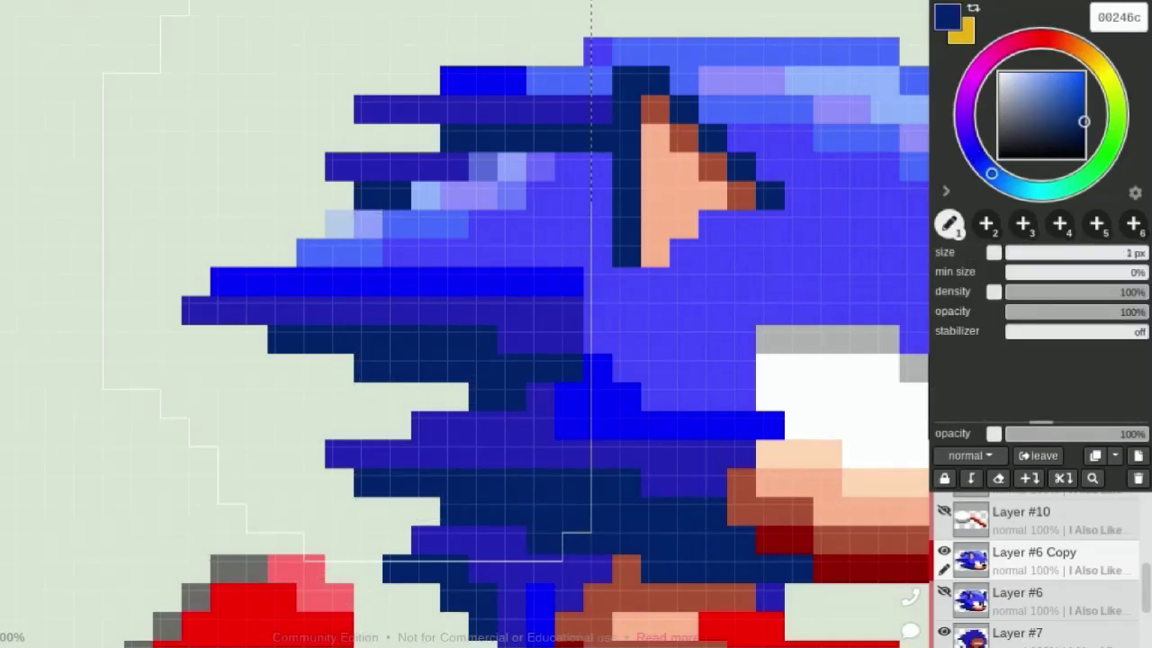
# Switch to the eraser and clear the lasso selection with Deselect
pyautogui.press('e')
pyautogui.scroll(-5, 351, 225)
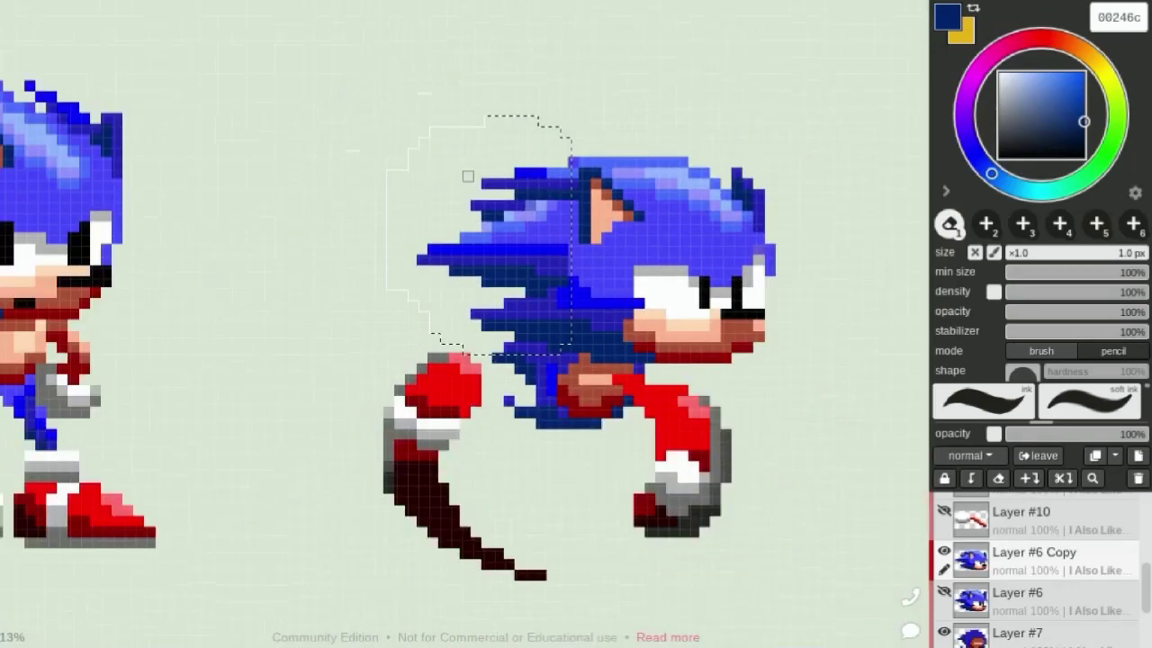
pyautogui.scroll(2, 449, 171)
pyautogui.rightClick(259, 117)
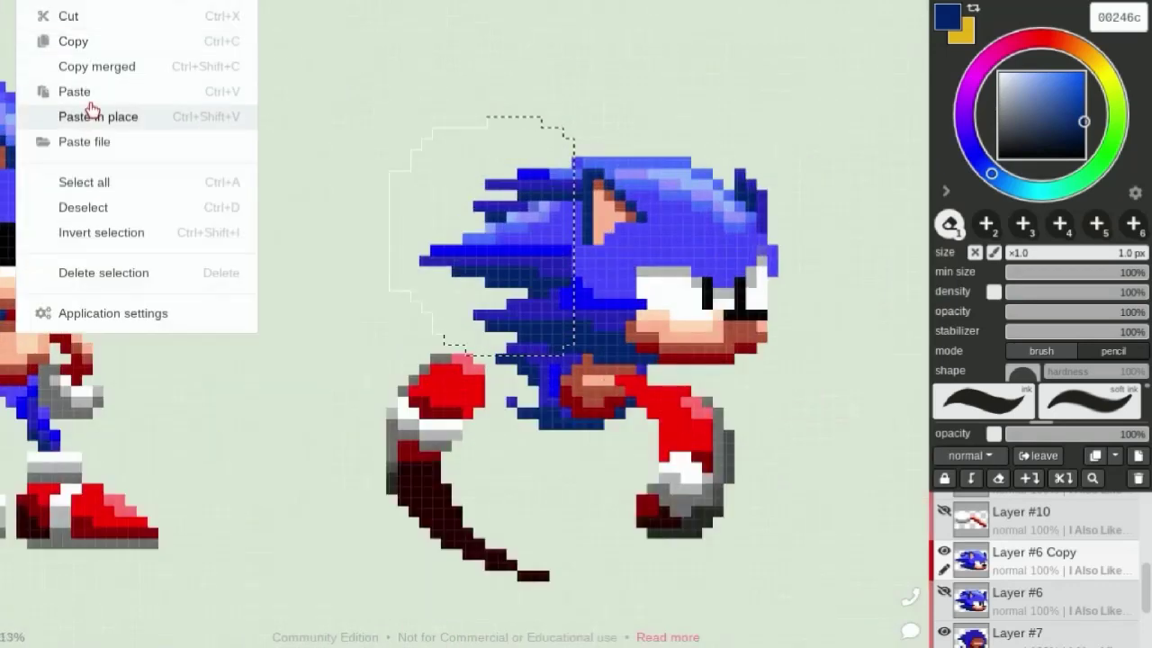
pyautogui.click(85, 206)
# Toggle the Layer #6 and Layer #6 Copy heads to compare original and stretched quills
pyautogui.click(943, 552)
pyautogui.click(943, 592)
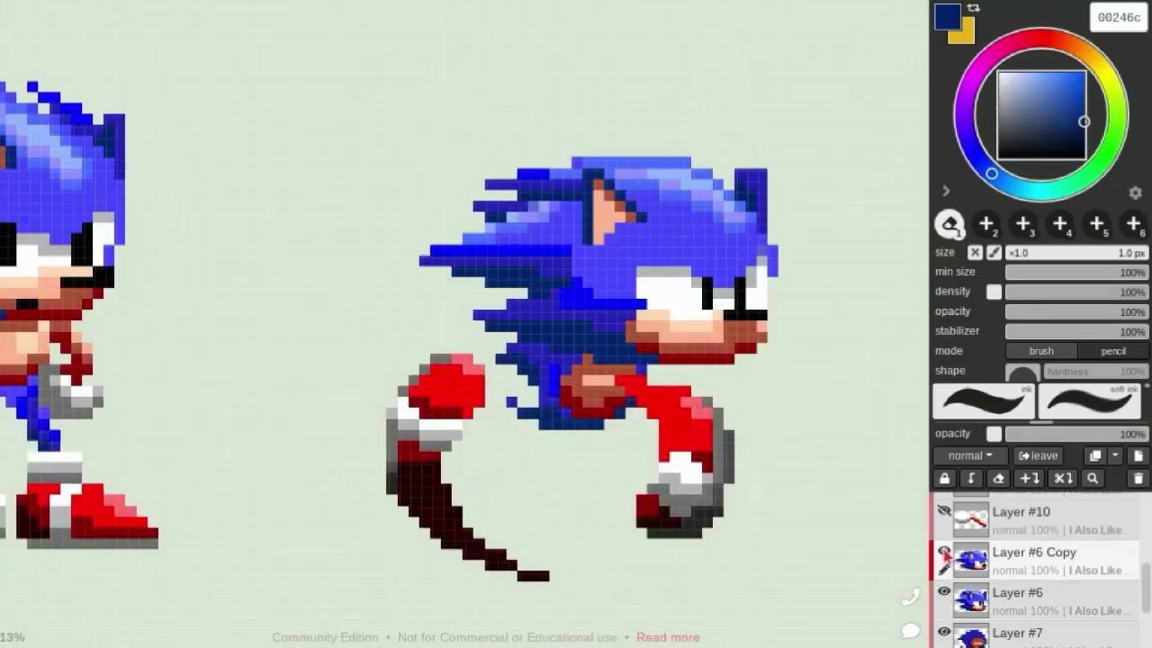
pyautogui.doubleClick(944, 554)
pyautogui.click(943, 554)
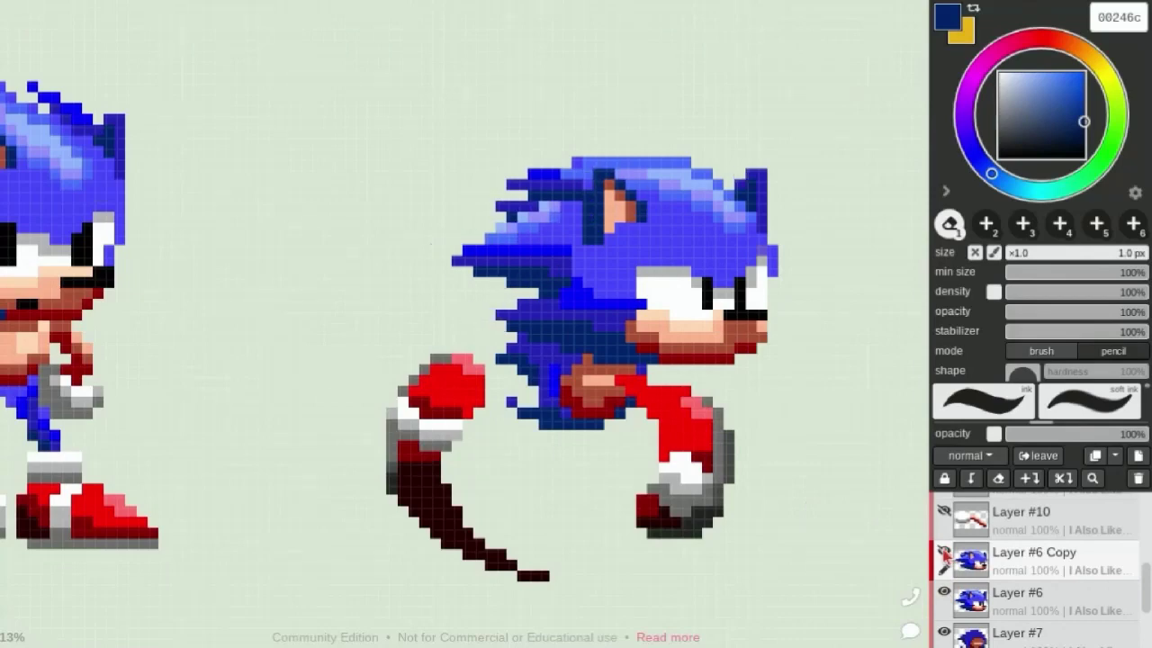
pyautogui.click(943, 555)
pyautogui.scroll(-3, 630, 285)
pyautogui.scroll(4, 630, 285)
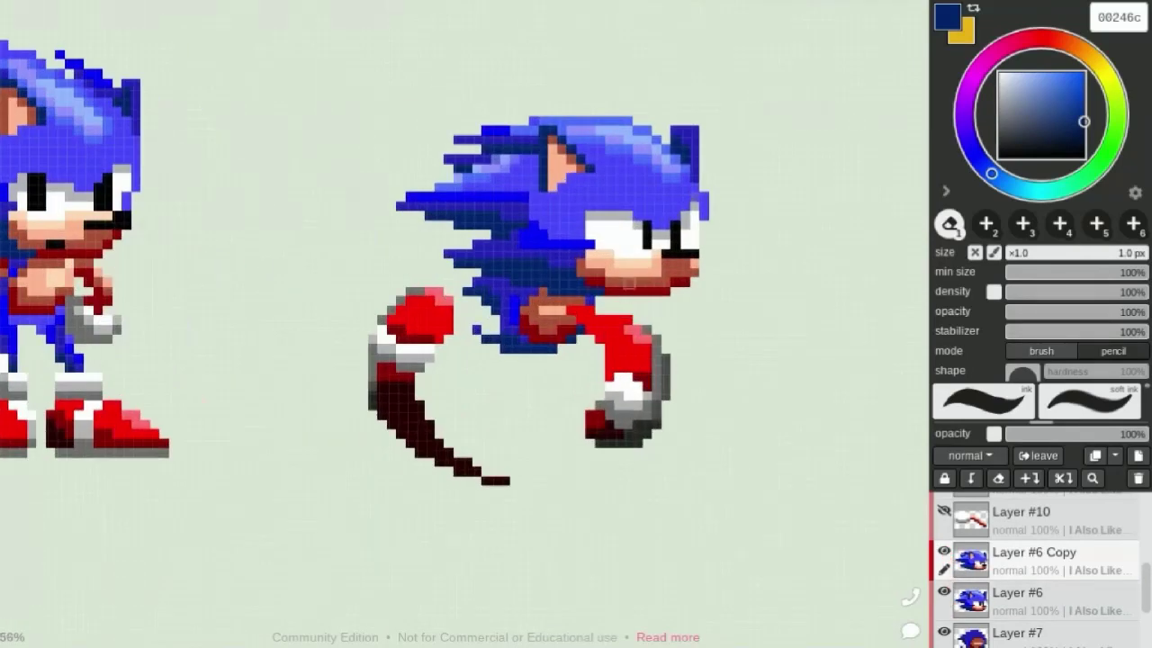
# Hide the Layer #6 Copy head and show Layer #10's white-gloved backward arm
pyautogui.click(943, 551)
pyautogui.scroll(1, 943, 551)
pyautogui.click(943, 553)
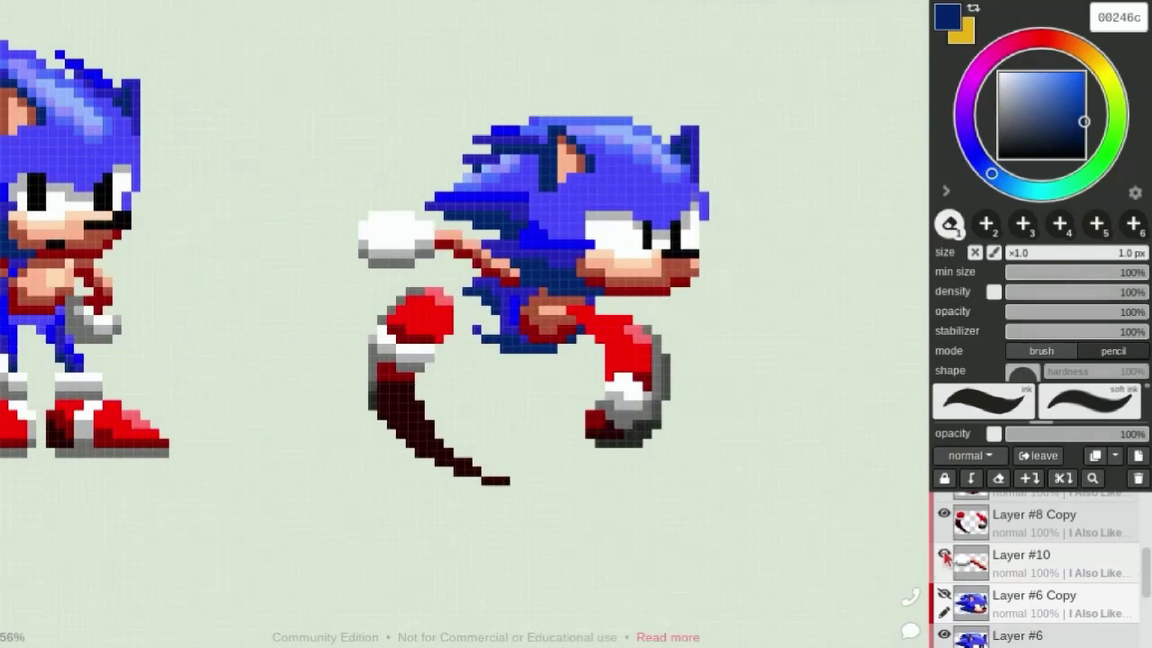
pyautogui.scroll(1, 990, 557)
pyautogui.scroll(1, 1039, 565)
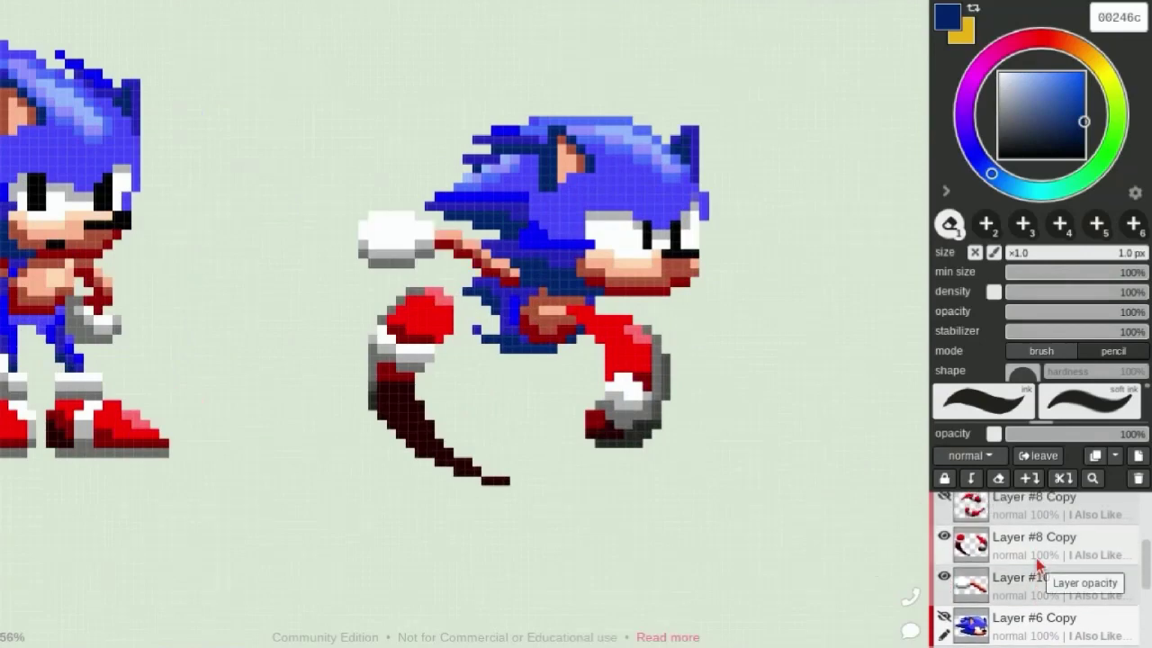